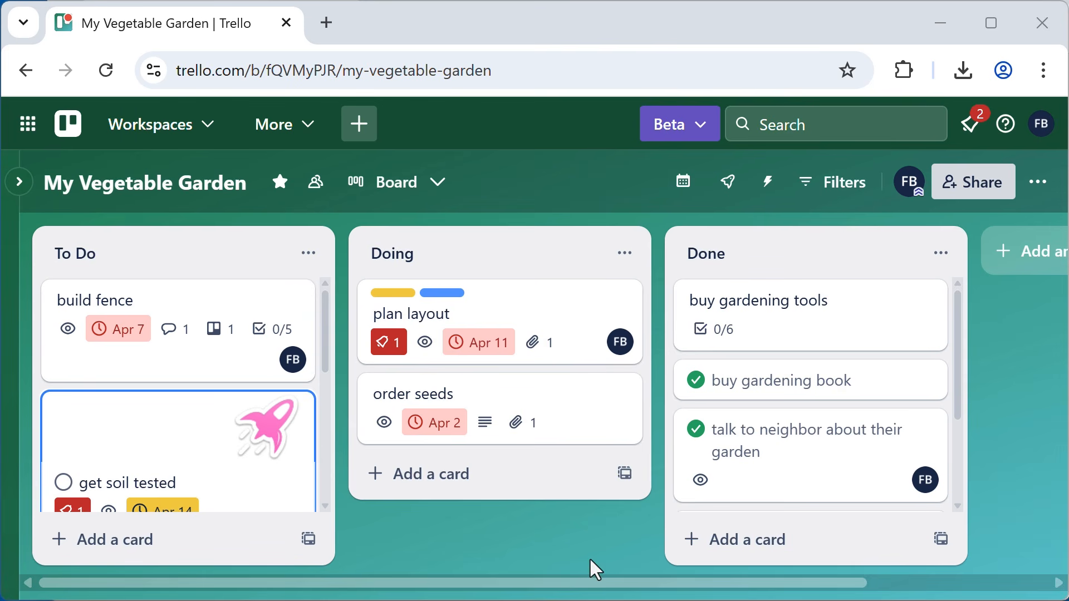
- Turn on the Trello Beta experience for the My Vegetable Garden board
{"action": "left_click", "coordinate": [706, 133]}
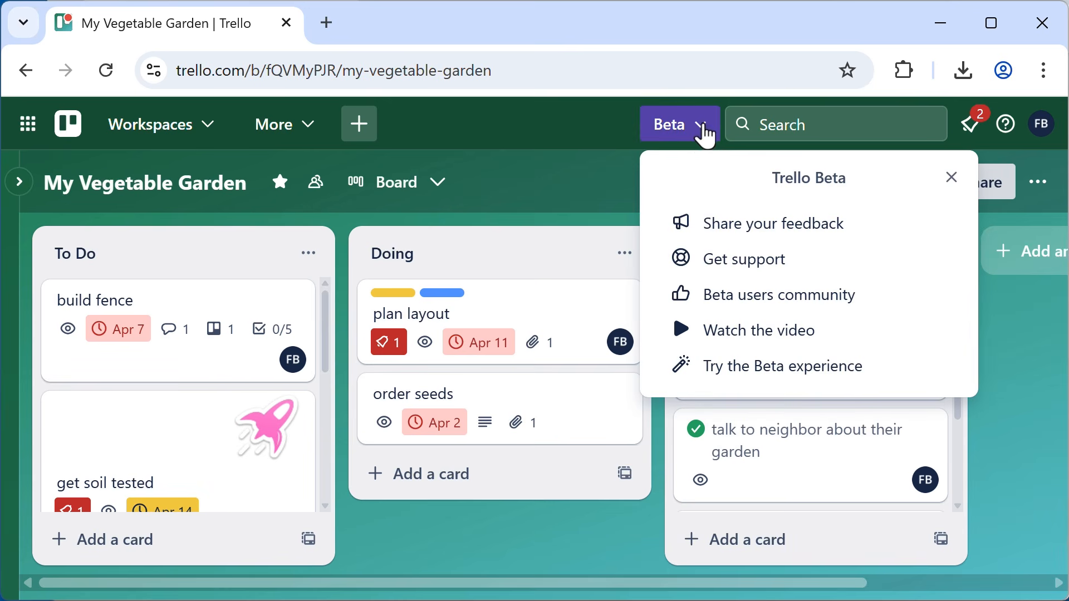
{"action": "left_click", "coordinate": [753, 378]}
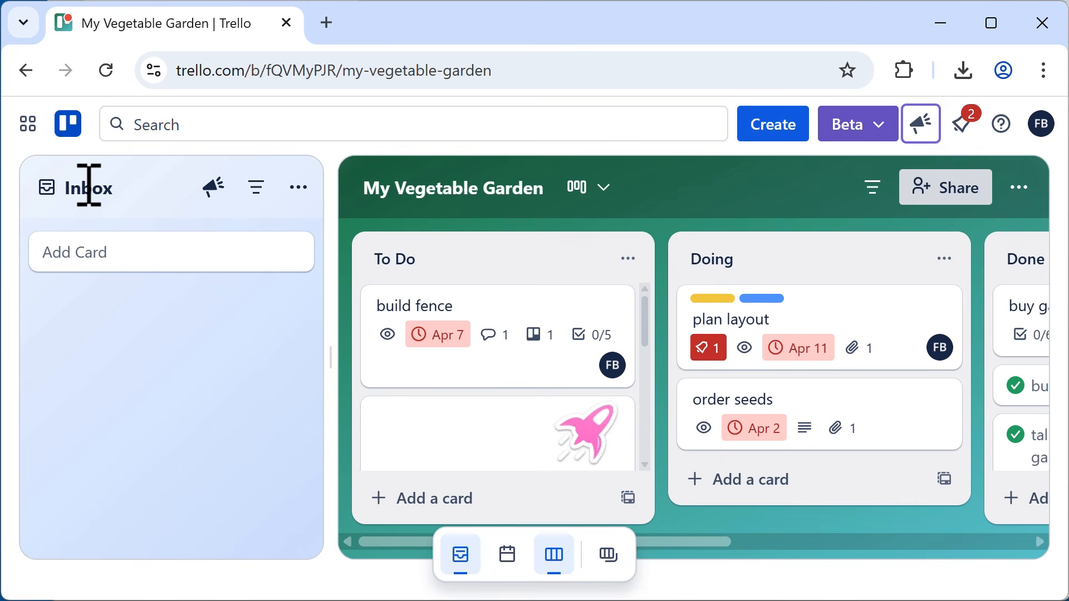
- Hide the Inbox beside the board and show it again, twice in a row
{"action": "left_click", "coordinate": [461, 564]}
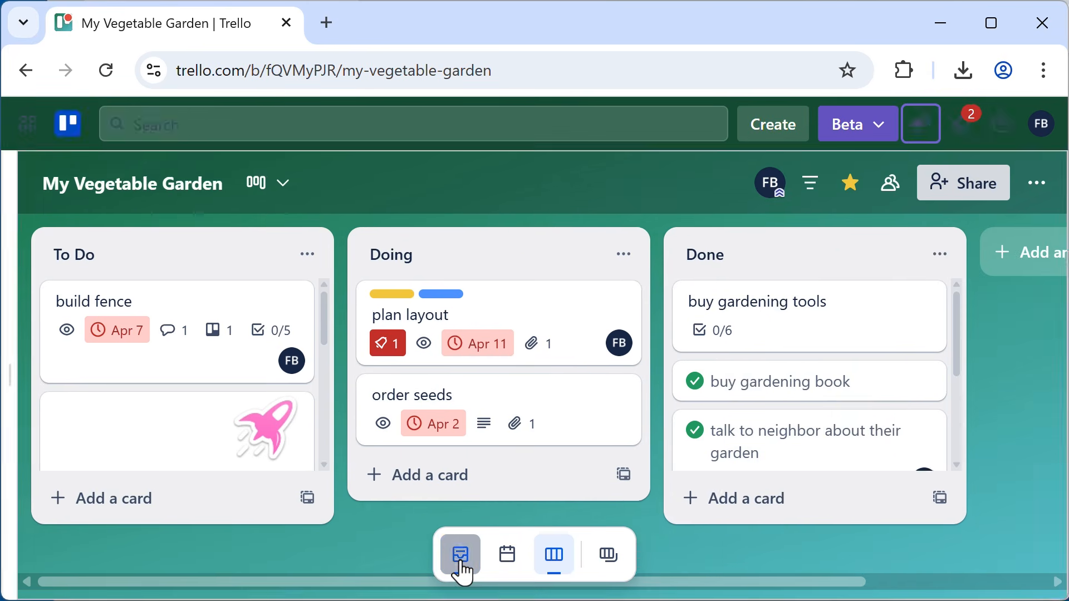
{"action": "left_click", "coordinate": [461, 564]}
{"action": "left_click", "coordinate": [461, 565]}
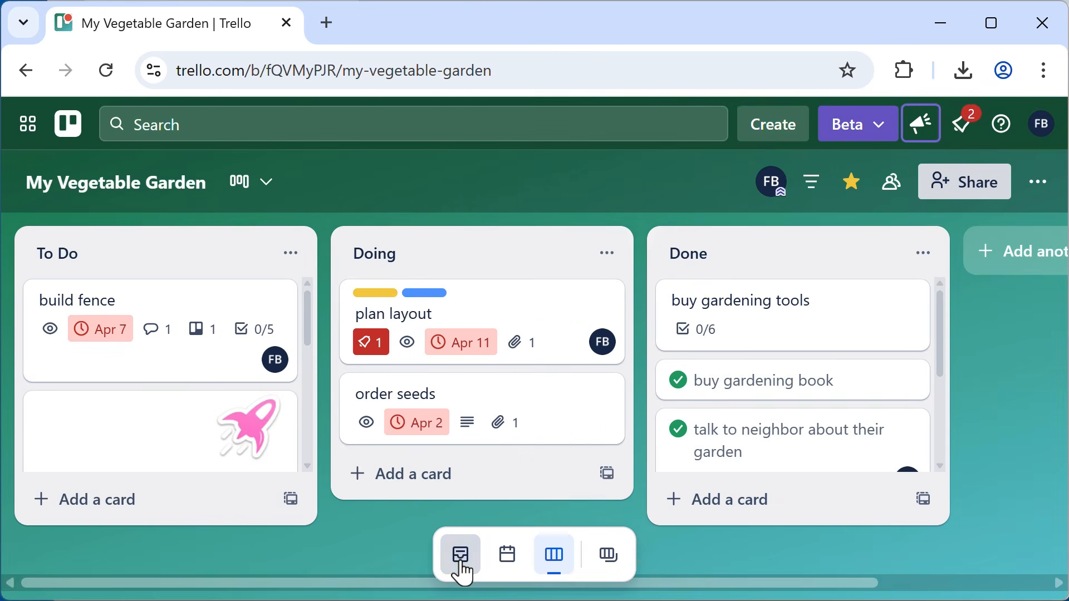
{"action": "left_click", "coordinate": [461, 564]}
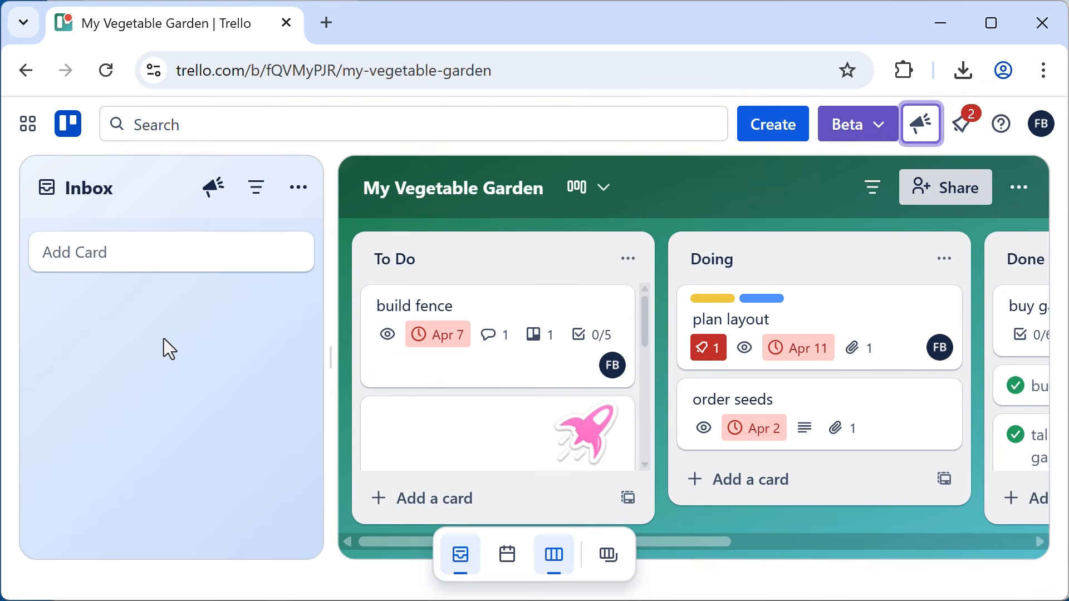
- Add a card titled "test card" to the Inbox and close the card entry form
{"action": "left_click", "coordinate": [126, 267]}
{"action": "type", "text": "t"}
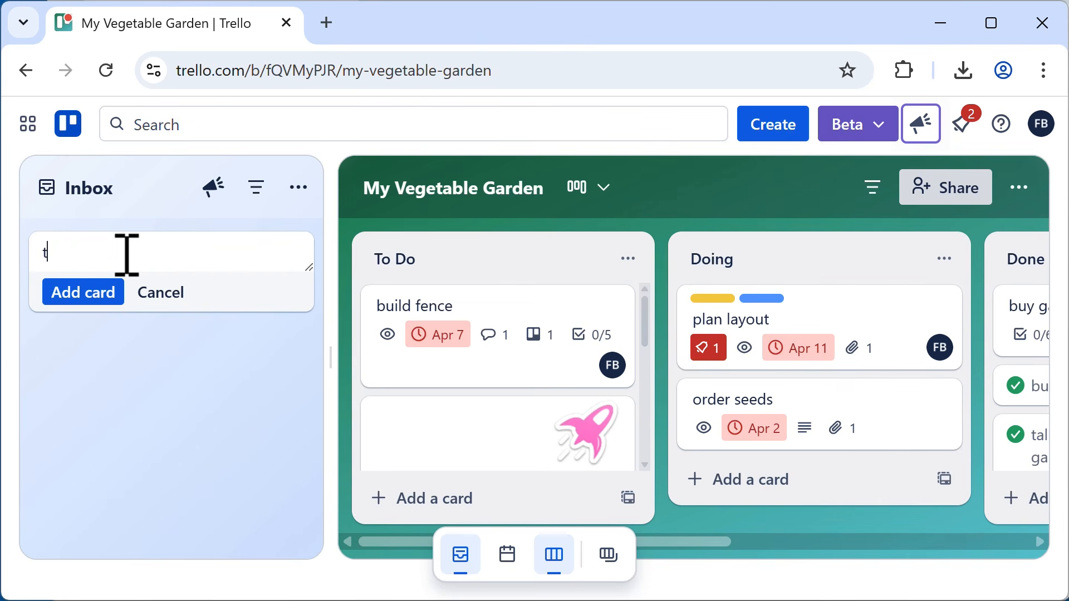
{"action": "type", "text": "est card"}
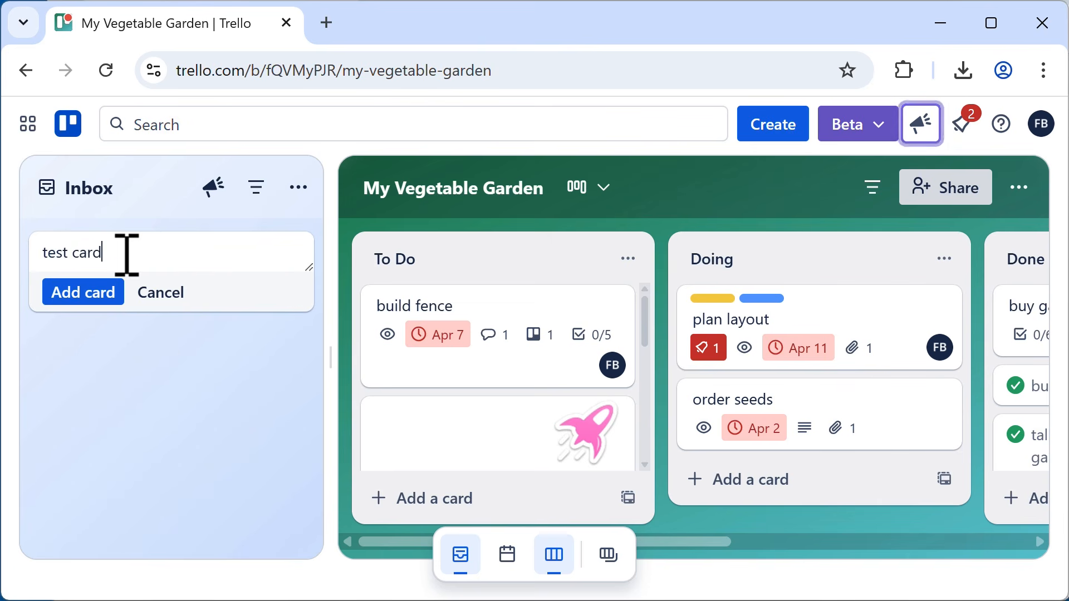
{"action": "left_click", "coordinate": [121, 293]}
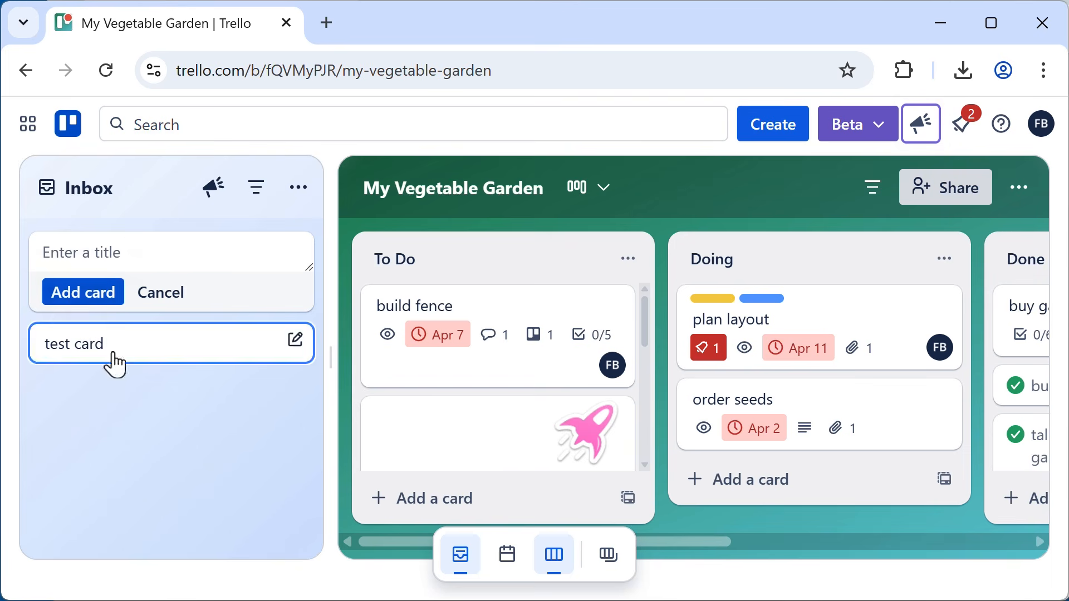
{"action": "left_click", "coordinate": [158, 453]}
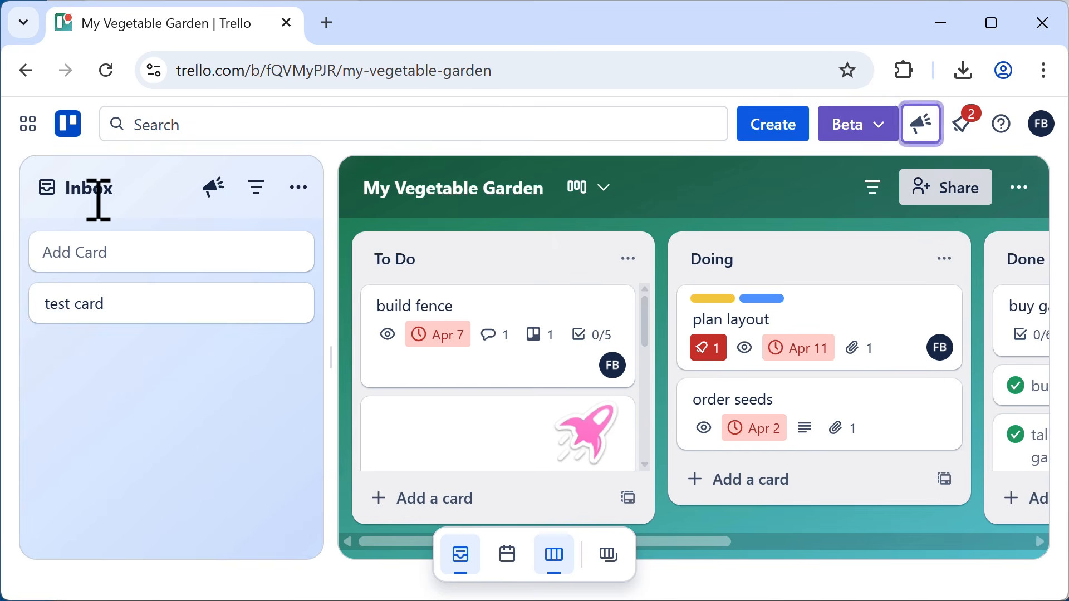
- Switch from the current board to the recently used Project Management Sample board
{"action": "left_click", "coordinate": [611, 556]}
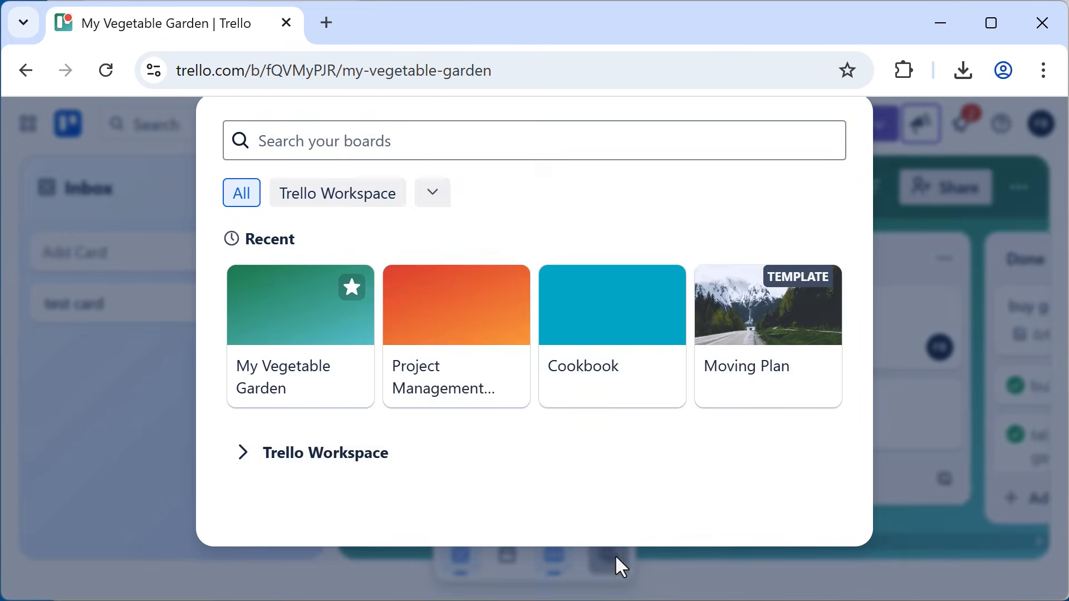
{"action": "scroll", "coordinate": [479, 418], "scroll_direction": "down", "scroll_amount": 2}
{"action": "left_click", "coordinate": [476, 417]}
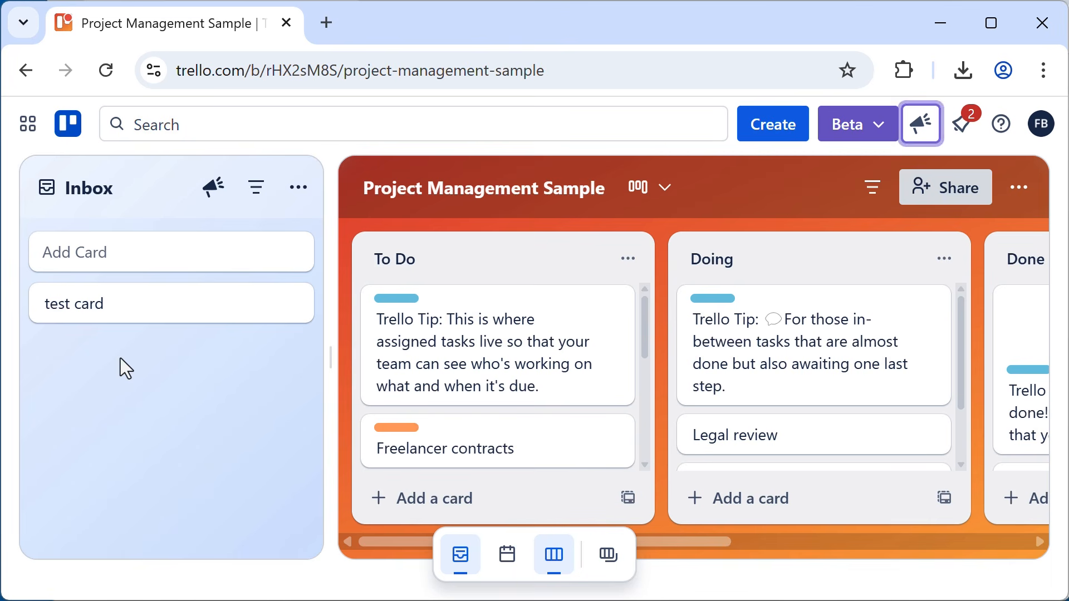
- Copy the Inbox's special email address that accepts cards sent from any email account
{"action": "left_click", "coordinate": [299, 188]}
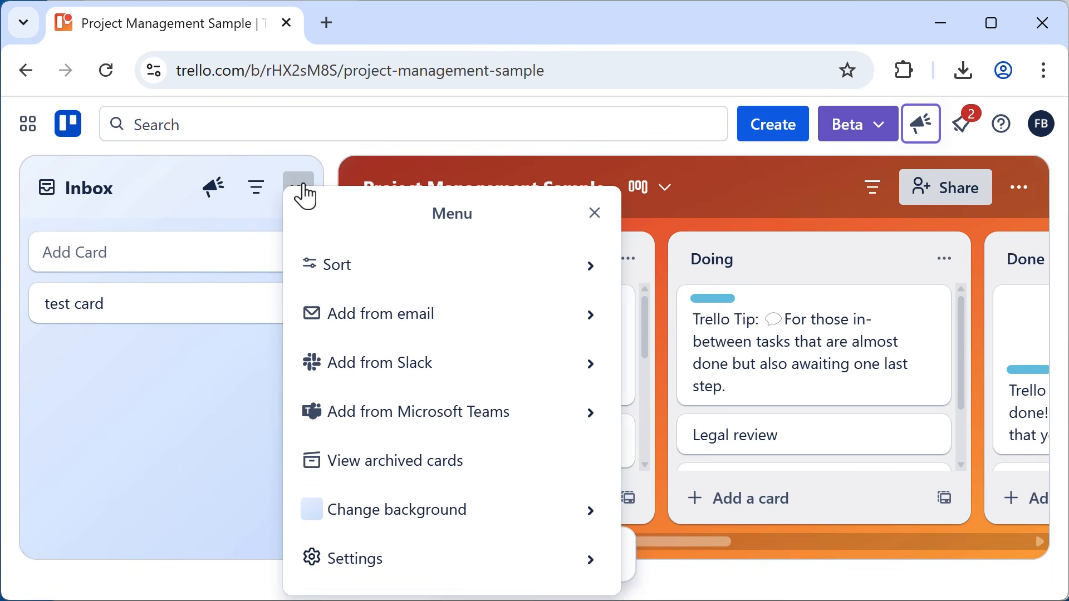
{"action": "left_click", "coordinate": [371, 316]}
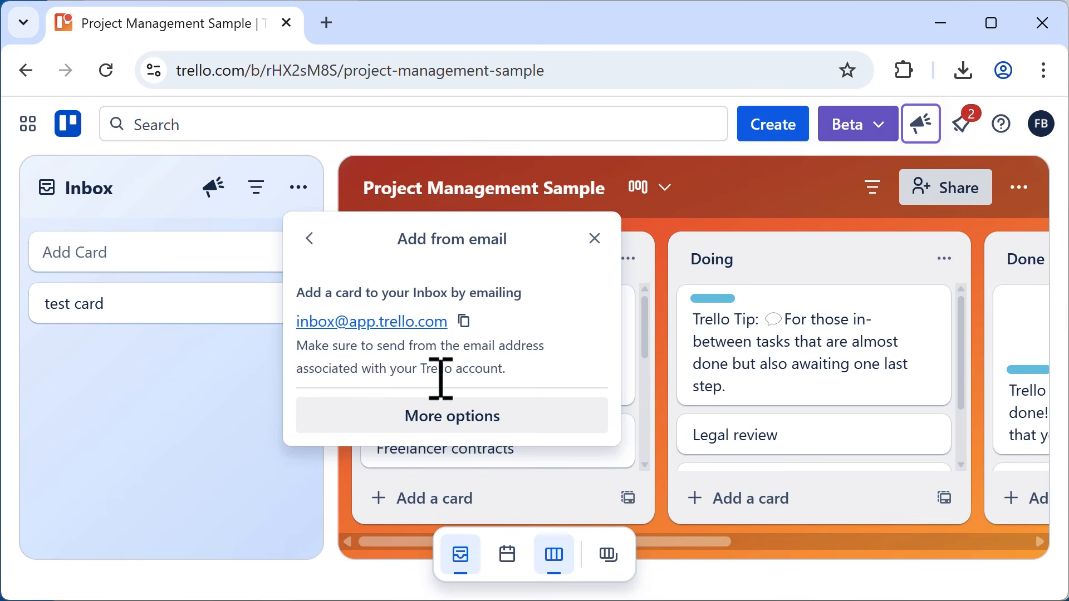
{"action": "left_click", "coordinate": [438, 427]}
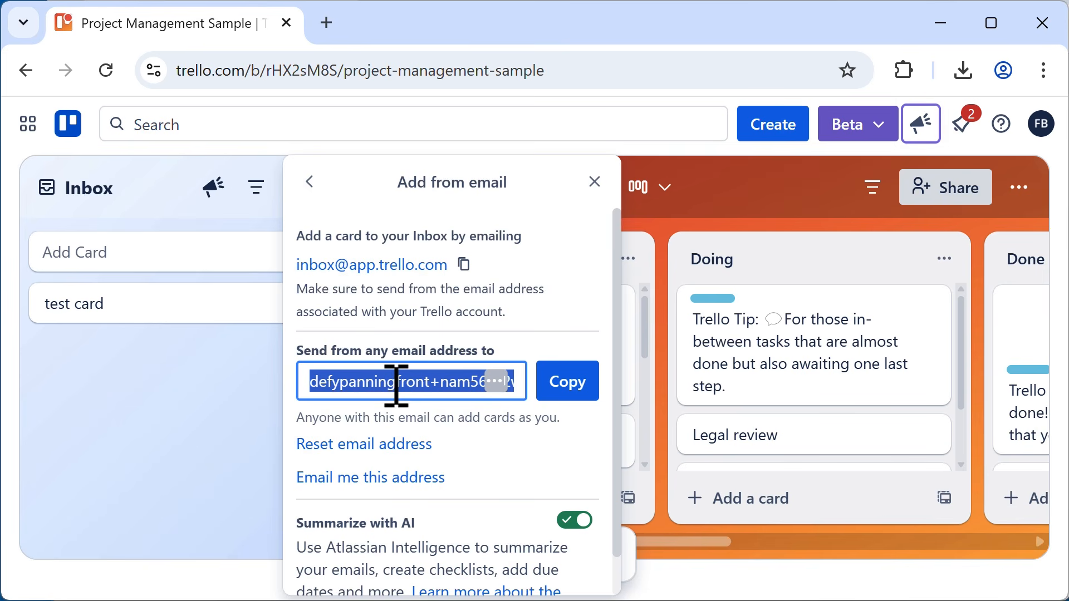
{"action": "left_click", "coordinate": [566, 388]}
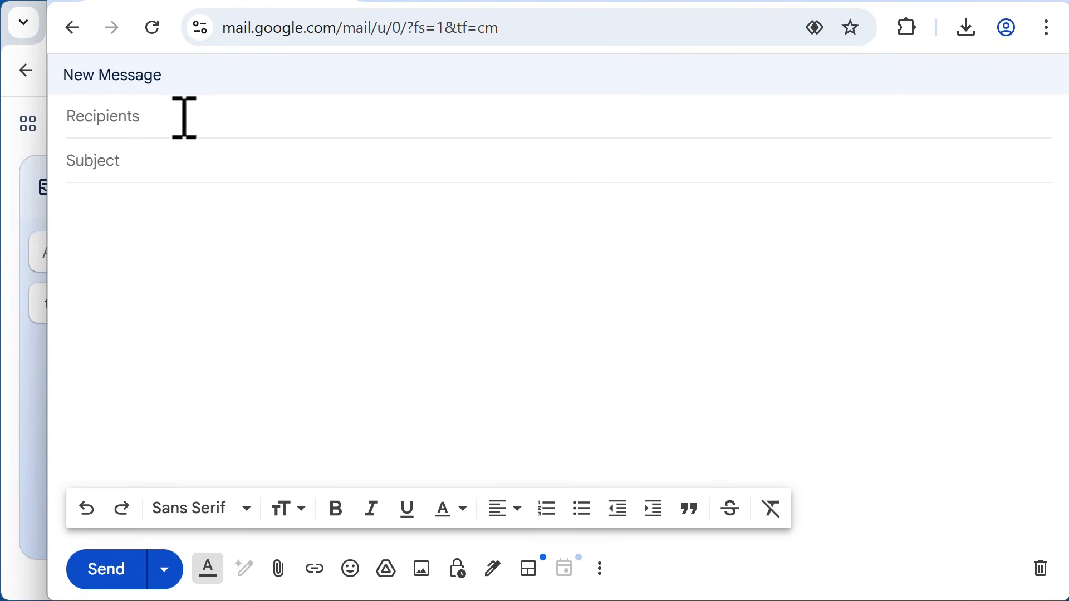
- In Gmail, send an email to the copied Inbox address with the subject "bean poles" and the message "install 8 bean poles"
{"action": "left_click", "coordinate": [183, 114]}
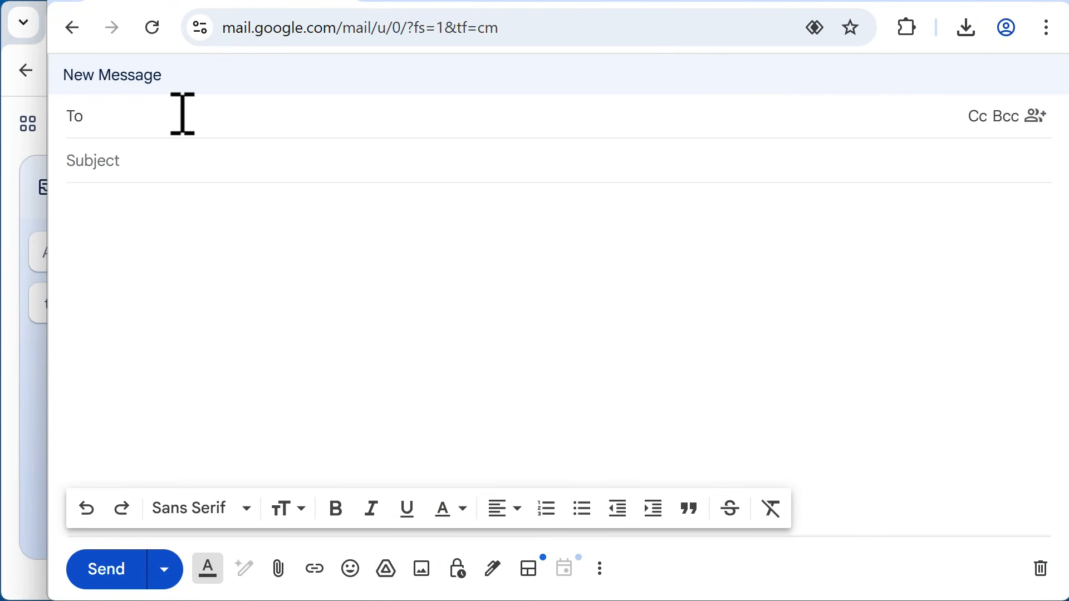
{"action": "key", "text": "ctrl+v"}
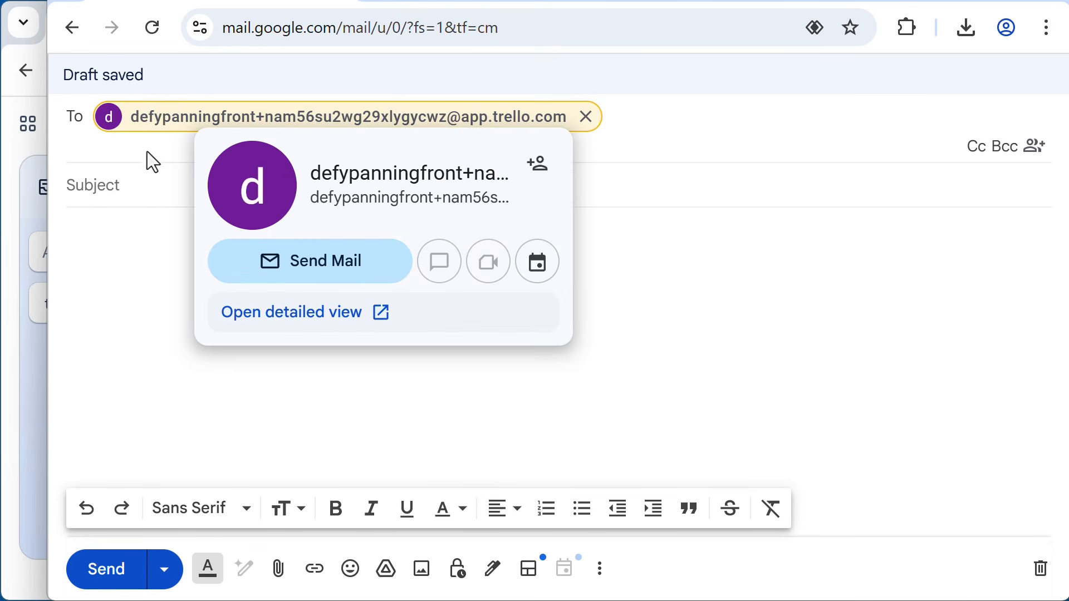
{"action": "left_click", "coordinate": [122, 185]}
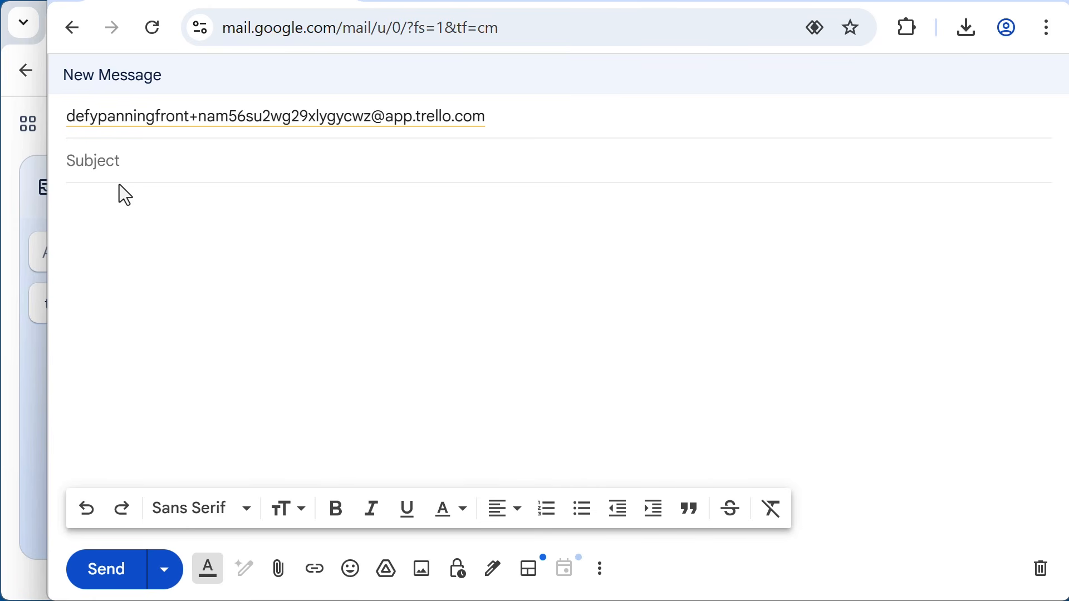
{"action": "type", "text": "bean poles"}
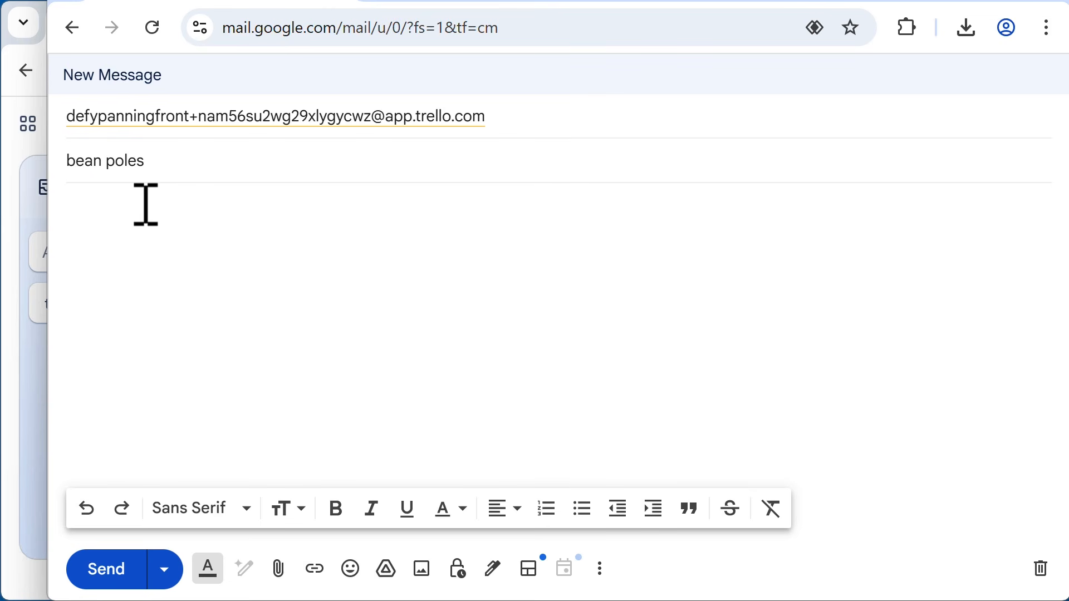
{"action": "left_click", "coordinate": [165, 225]}
{"action": "type", "text": "insta"}
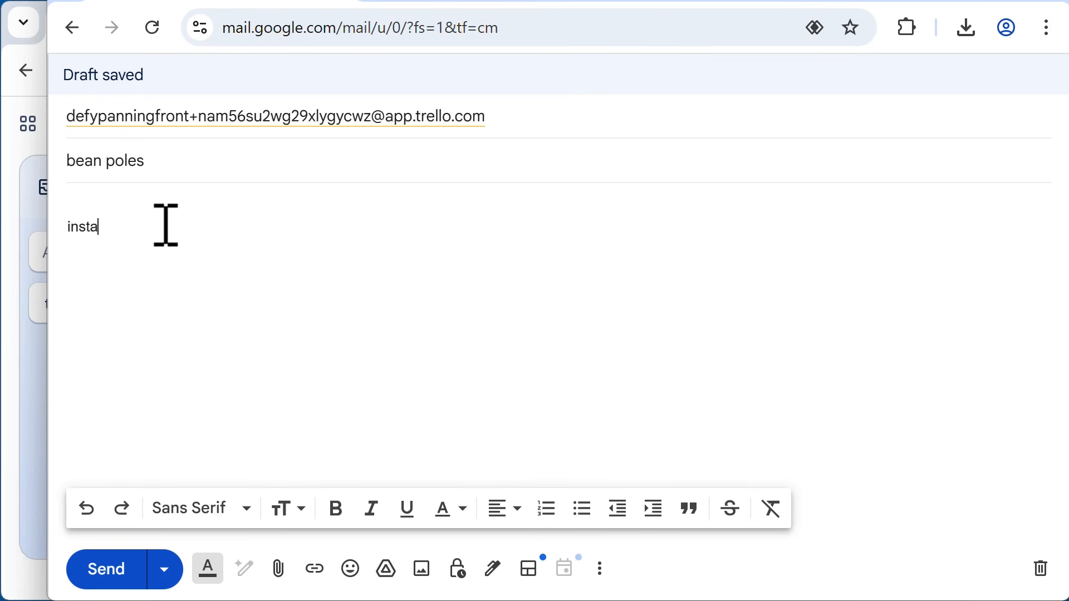
{"action": "type", "text": "ll 8 bean poles"}
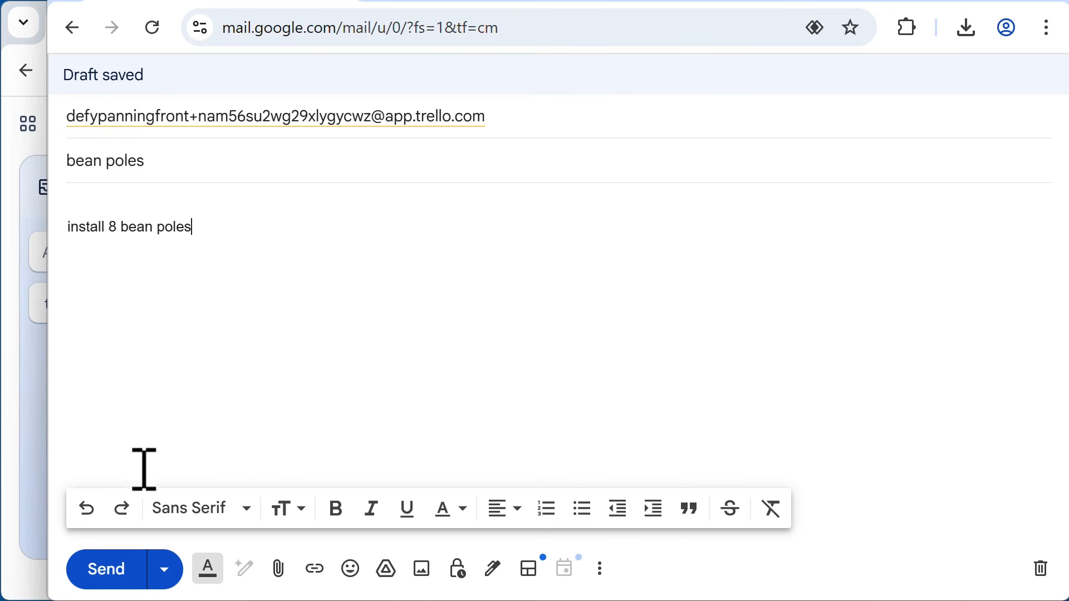
{"action": "left_click", "coordinate": [103, 577]}
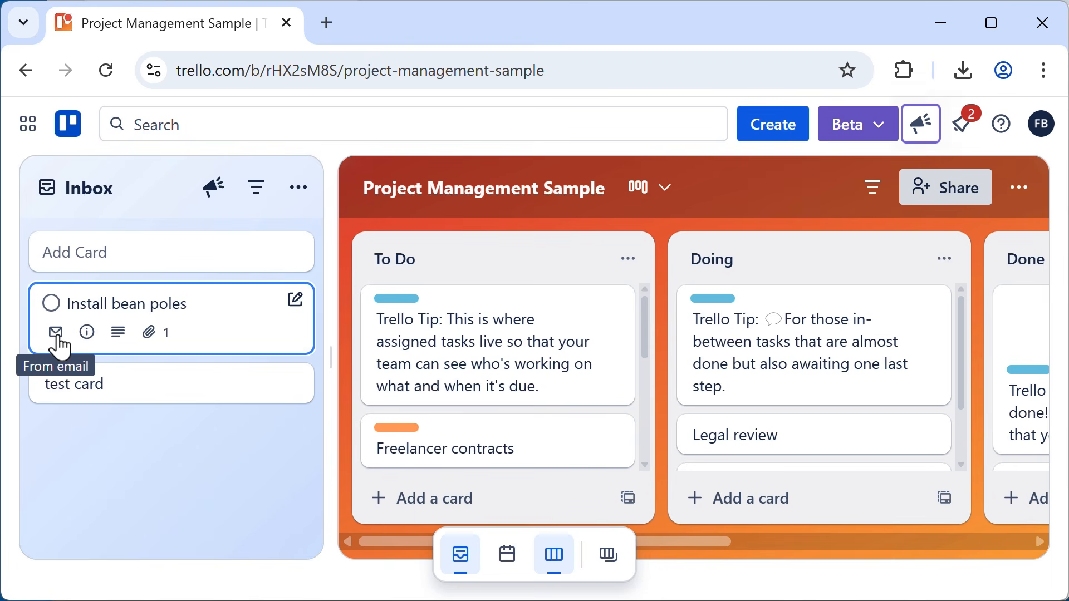
- Back in Trello, view the details of the "Install bean poles" Inbox card and close it
{"action": "left_click", "coordinate": [206, 333]}
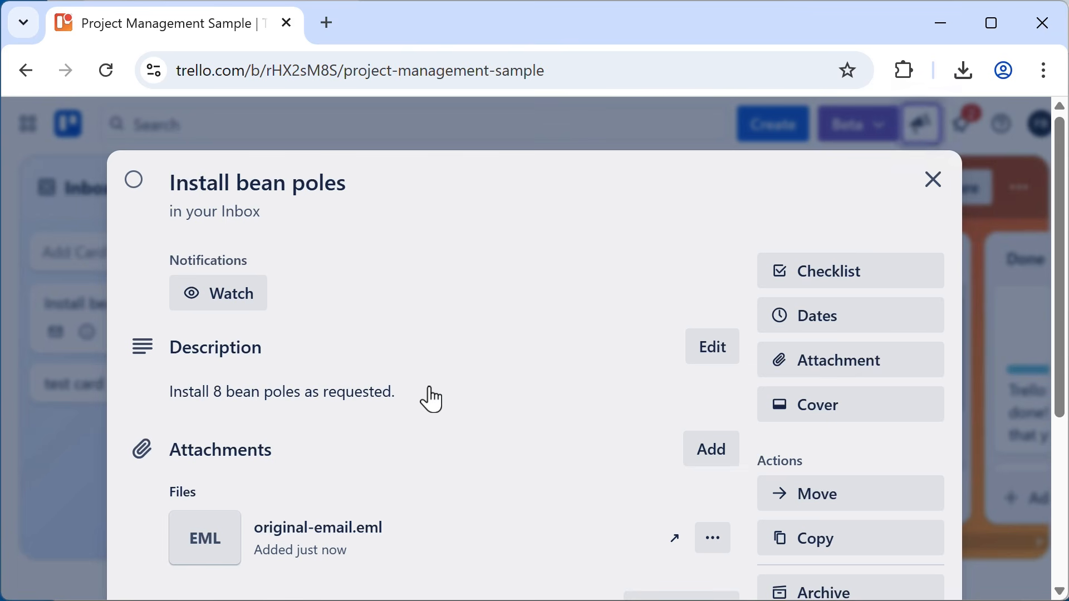
{"action": "left_click", "coordinate": [933, 184]}
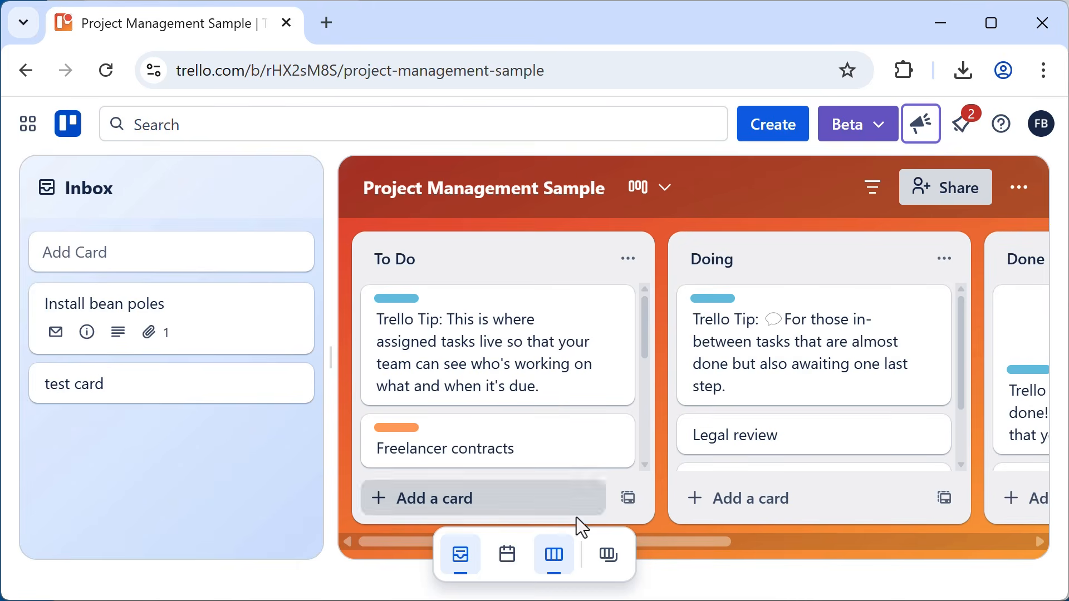
- Switch to the My Vegetable Garden board and move the "Install bean poles" card from the Inbox to the top of its To Do list
{"action": "left_click", "coordinate": [613, 560]}
{"action": "scroll", "coordinate": [465, 412], "scroll_direction": "down", "scroll_amount": 3}
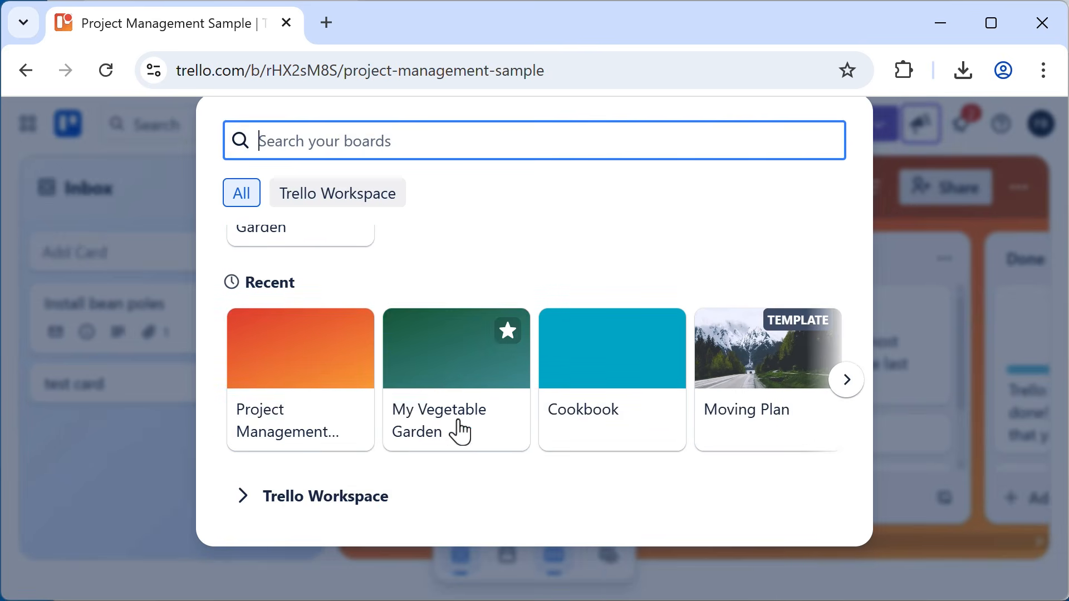
{"action": "left_click", "coordinate": [448, 376]}
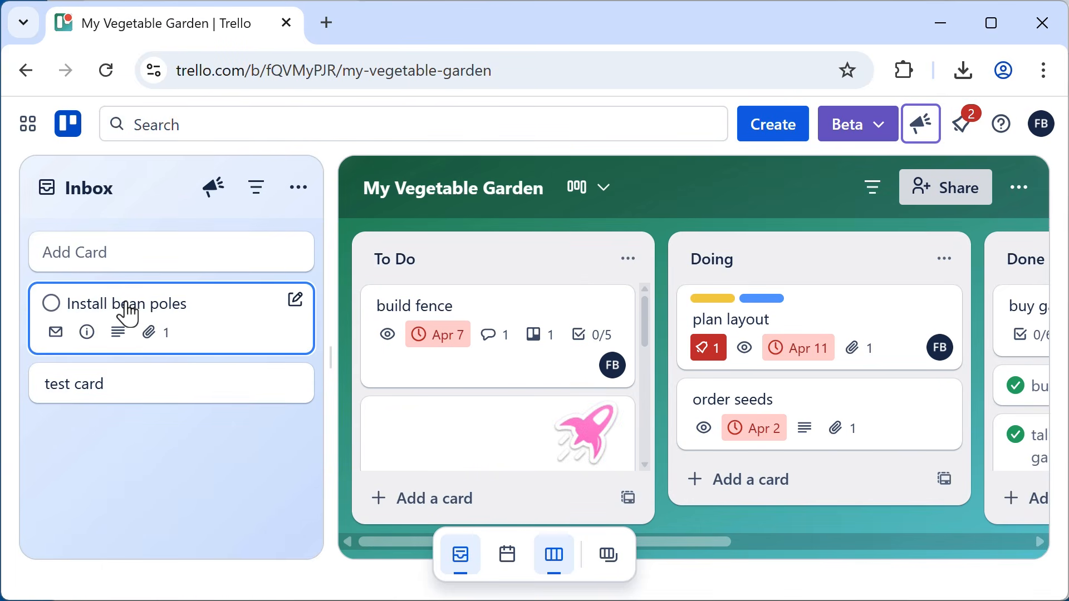
{"action": "left_click_drag", "start_coordinate": [124, 310], "coordinate": [466, 293]}
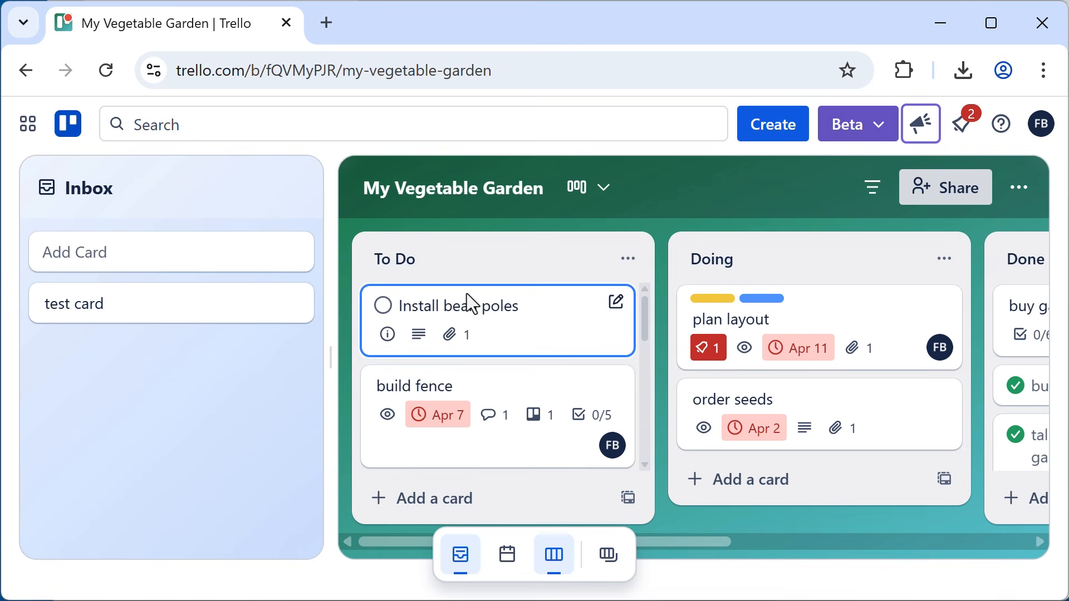
- In Gmail, address a new message to the copied Inbox address with the subject "tomato cages"
{"action": "left_click", "coordinate": [417, 0]}
{"action": "left_click", "coordinate": [207, 110]}
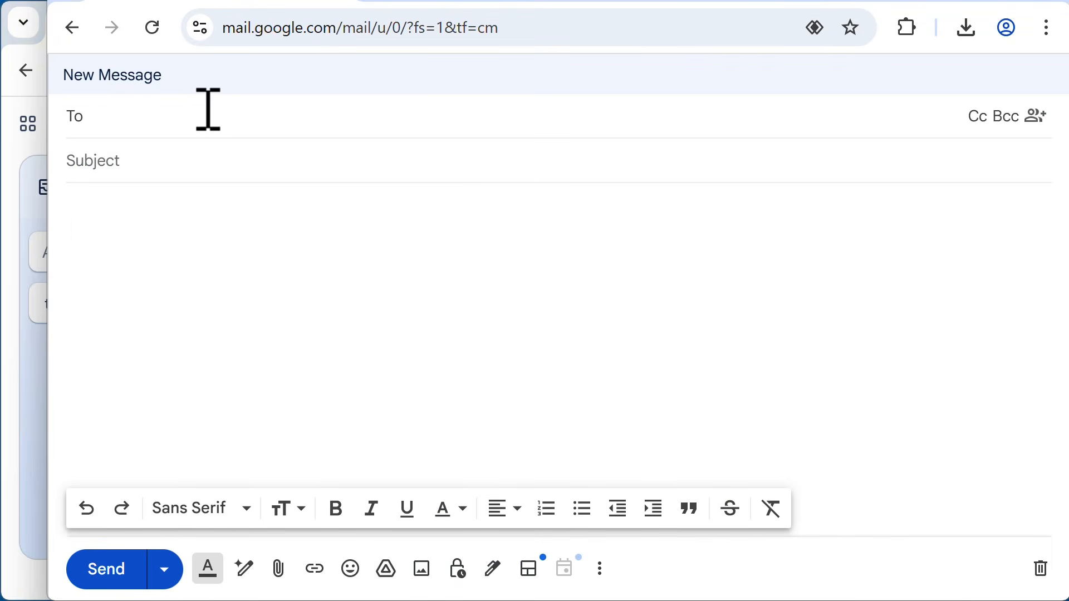
{"action": "key", "text": "ctrl+v"}
{"action": "left_click", "coordinate": [142, 187]}
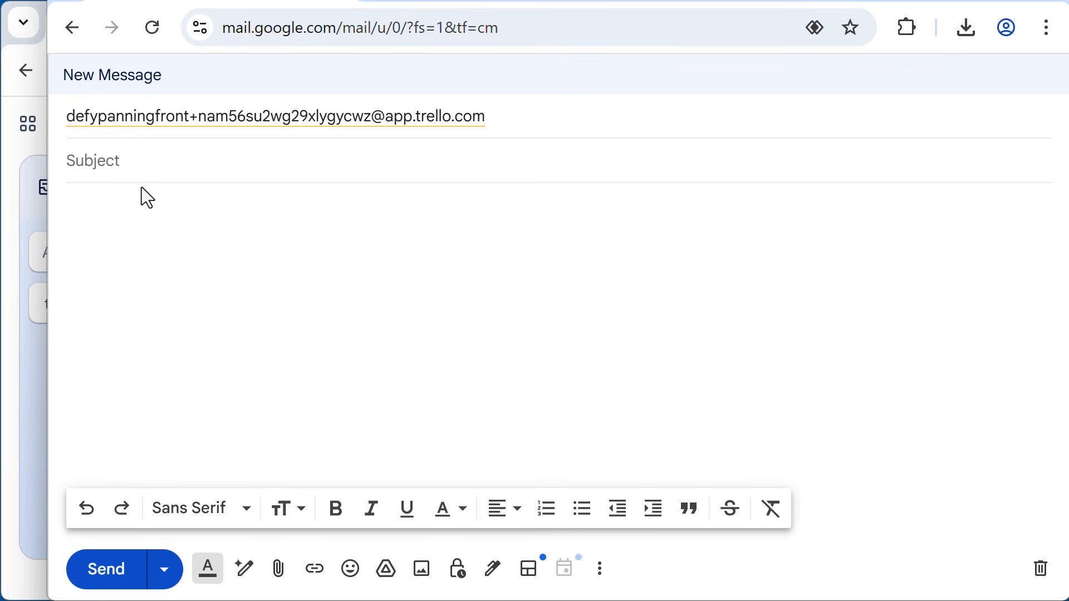
{"action": "type", "text": "tomato cages"}
- Write "install 6 tomato cages by April 20" in the message body, followed by a blank line and "Several steps"
{"action": "left_click", "coordinate": [155, 246]}
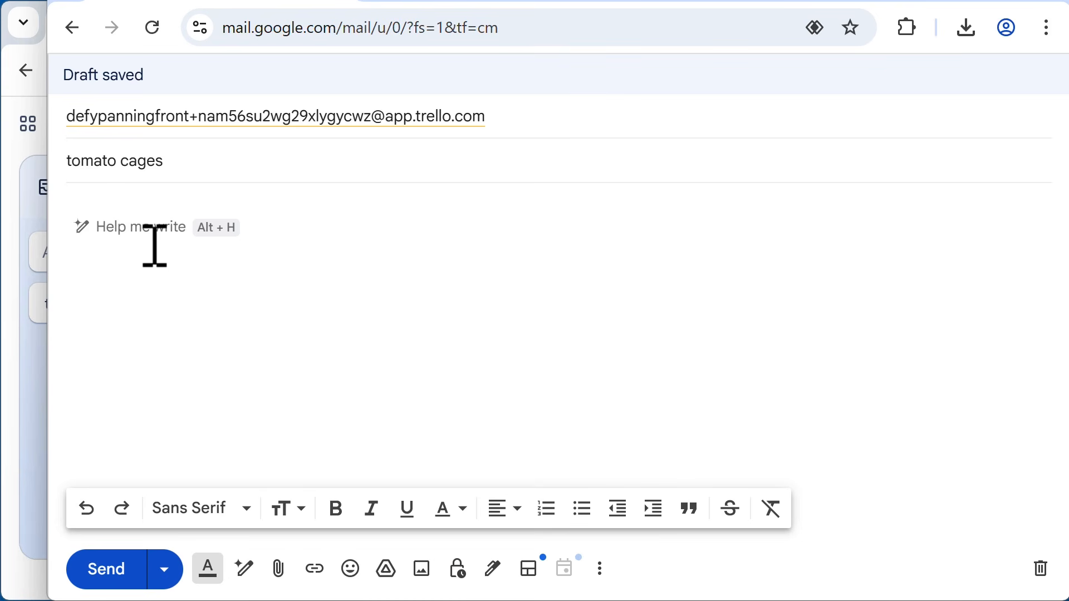
{"action": "type", "text": "install"}
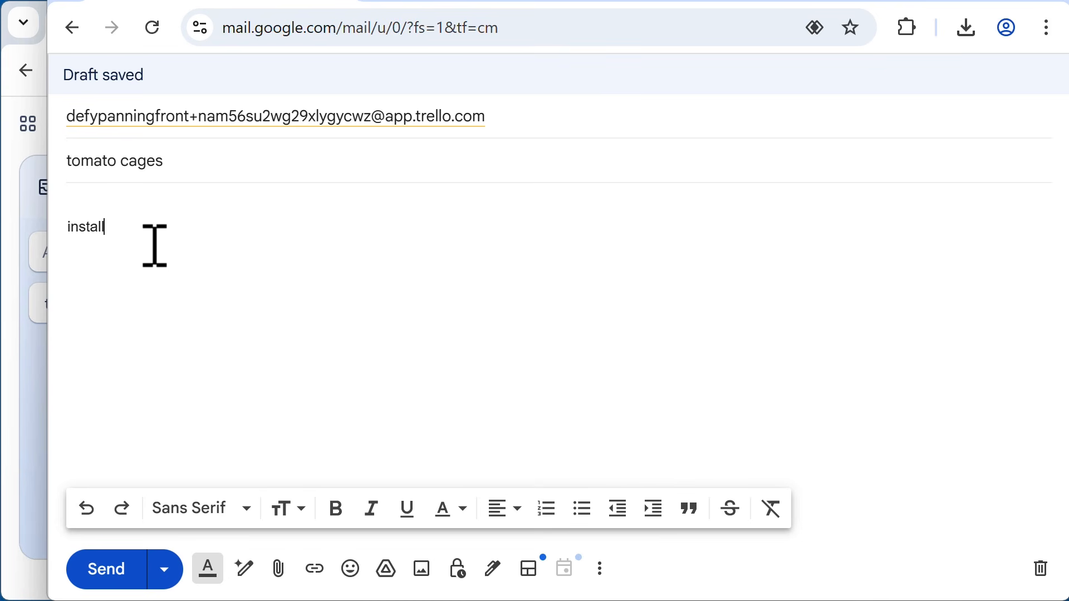
{"action": "type", "text": " 6 tom"}
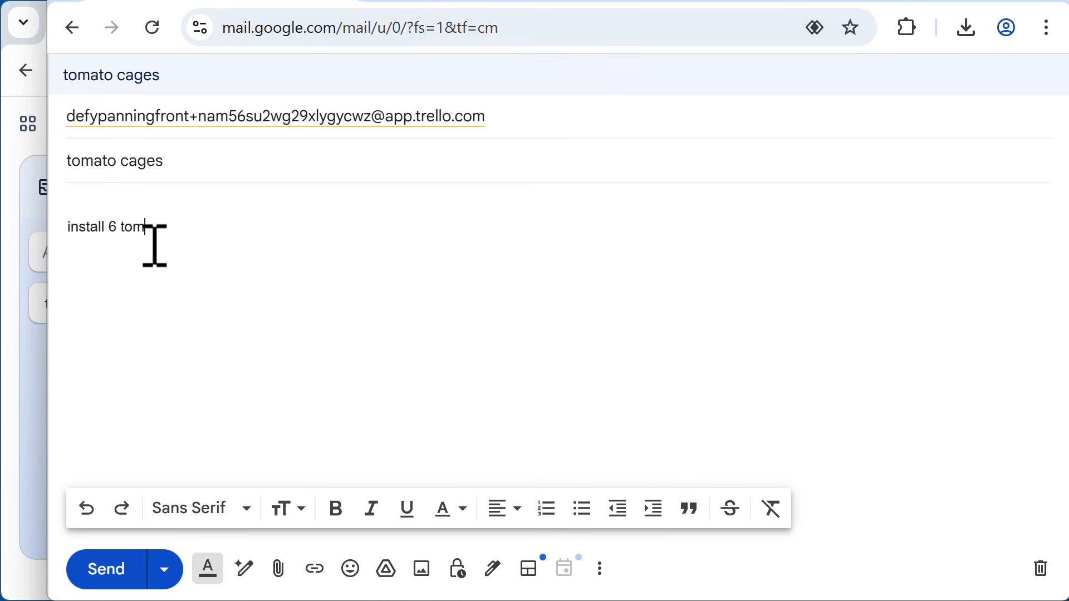
{"action": "type", "text": "ato cages by April 20"}
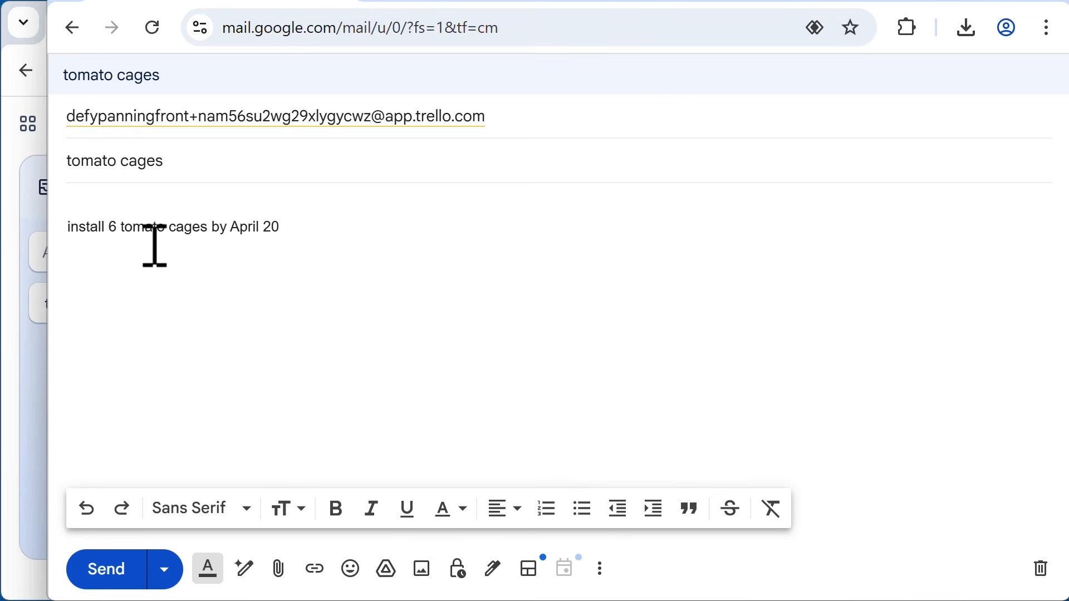
{"action": "key", "text": "Return"}
{"action": "key", "text": "Return"}
{"action": "type", "text": "Several steps"}
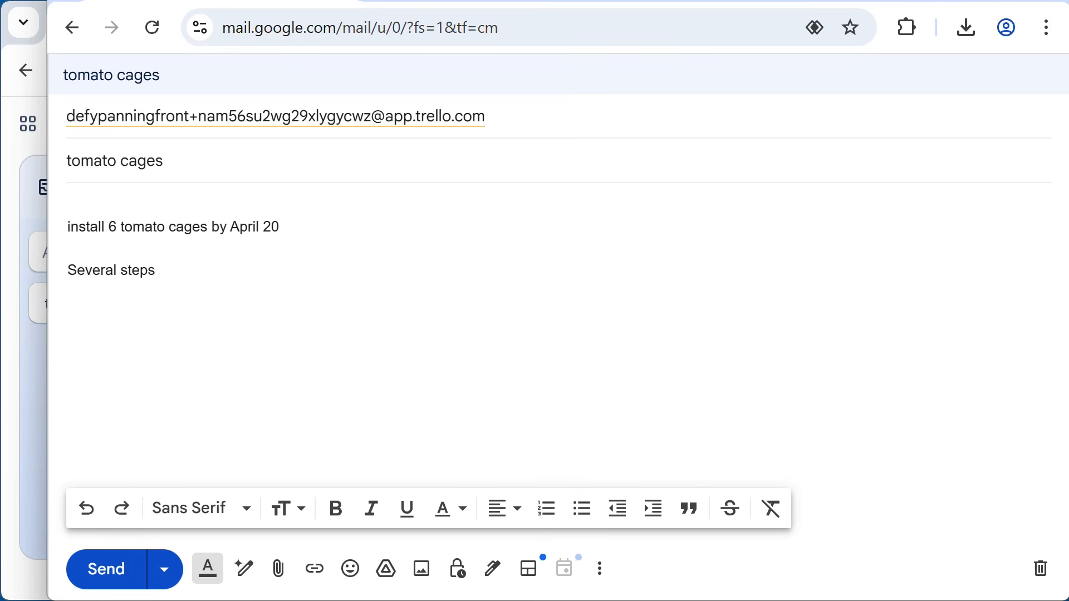
- Add a bulleted list with "buy cages", "choose location", "install" and "secure plants to cages" to the message body and send the email
{"action": "left_click", "coordinate": [584, 512]}
{"action": "type", "text": "buy "}
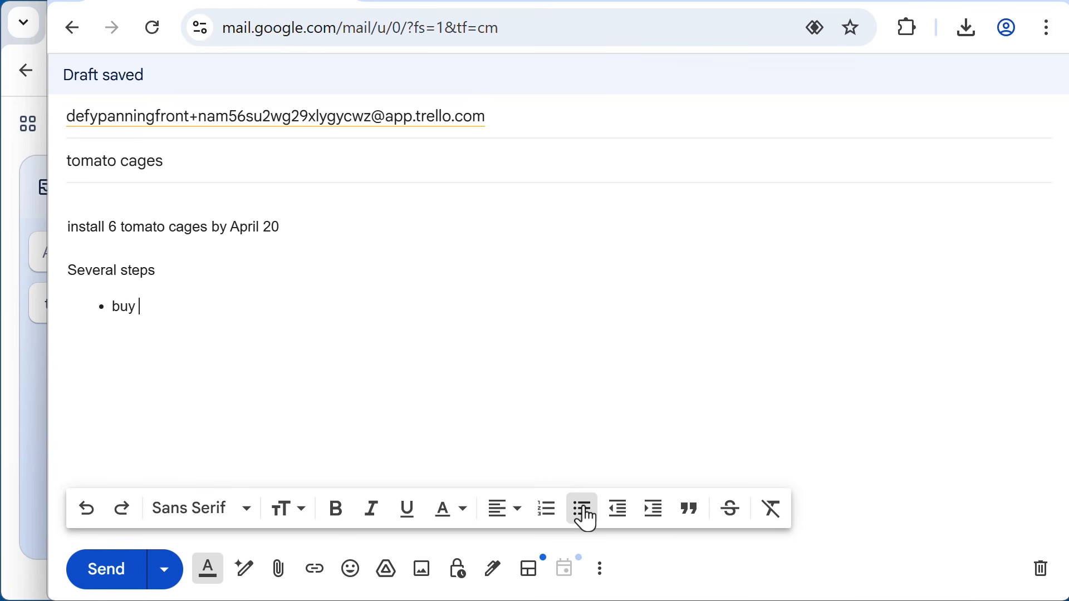
{"action": "type", "text": "cages "}
{"action": "type", "text": "choose"}
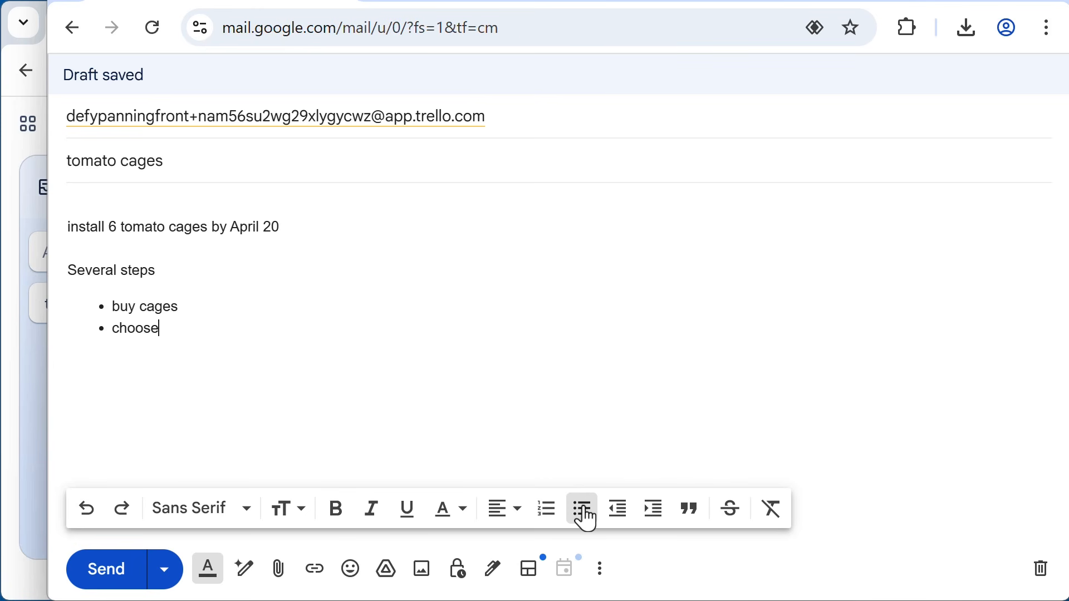
{"action": "type", "text": " location "}
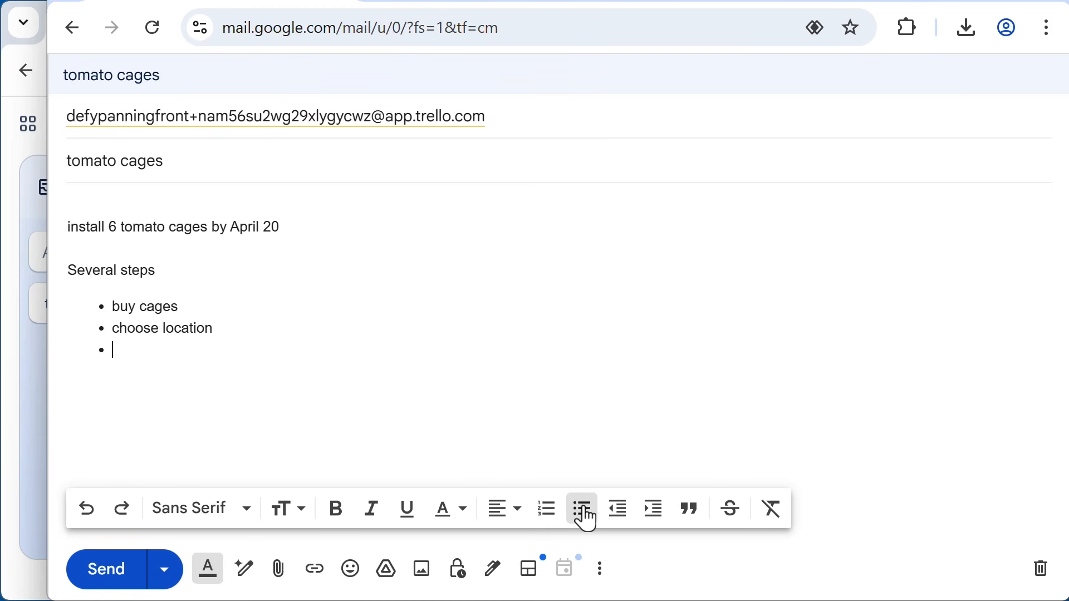
{"action": "type", "text": "insta"}
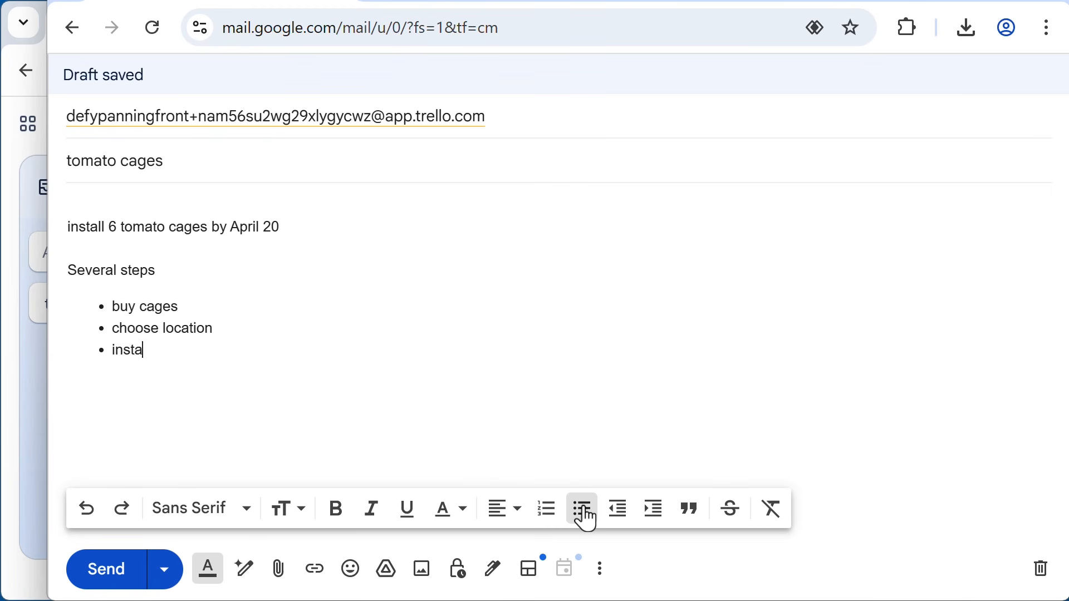
{"action": "type", "text": "ll"}
{"action": "key", "text": "Return"}
{"action": "type", "text": "secure plants to "}
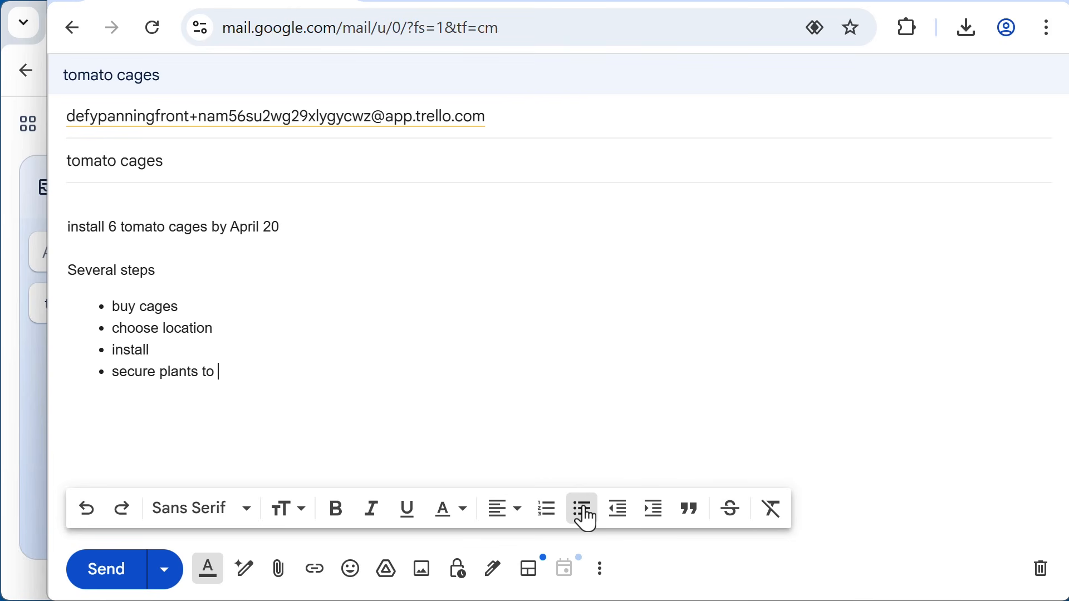
{"action": "type", "text": "cages"}
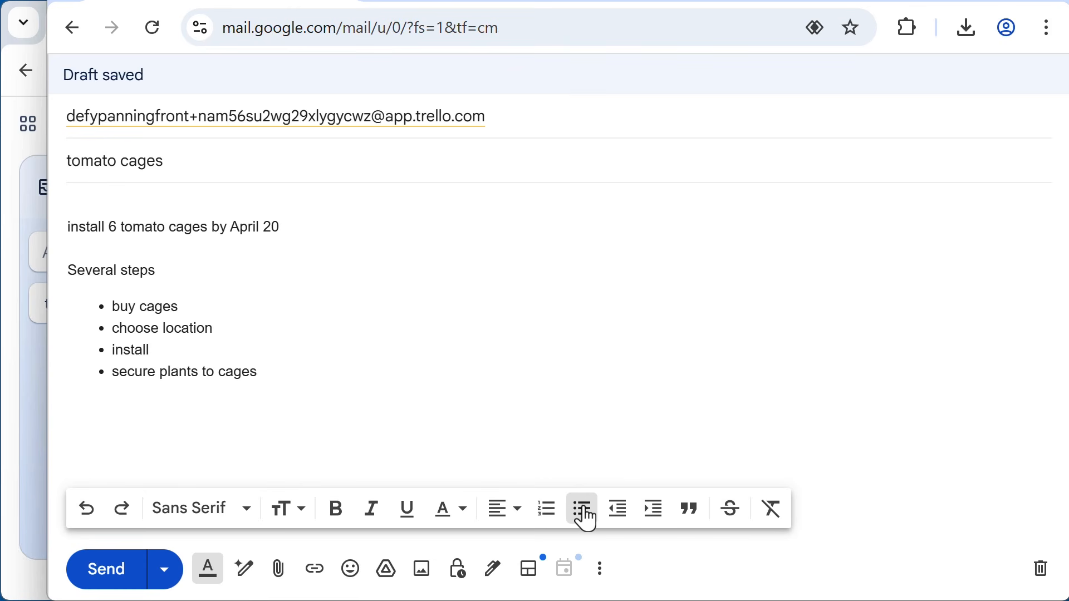
{"action": "left_click", "coordinate": [115, 581]}
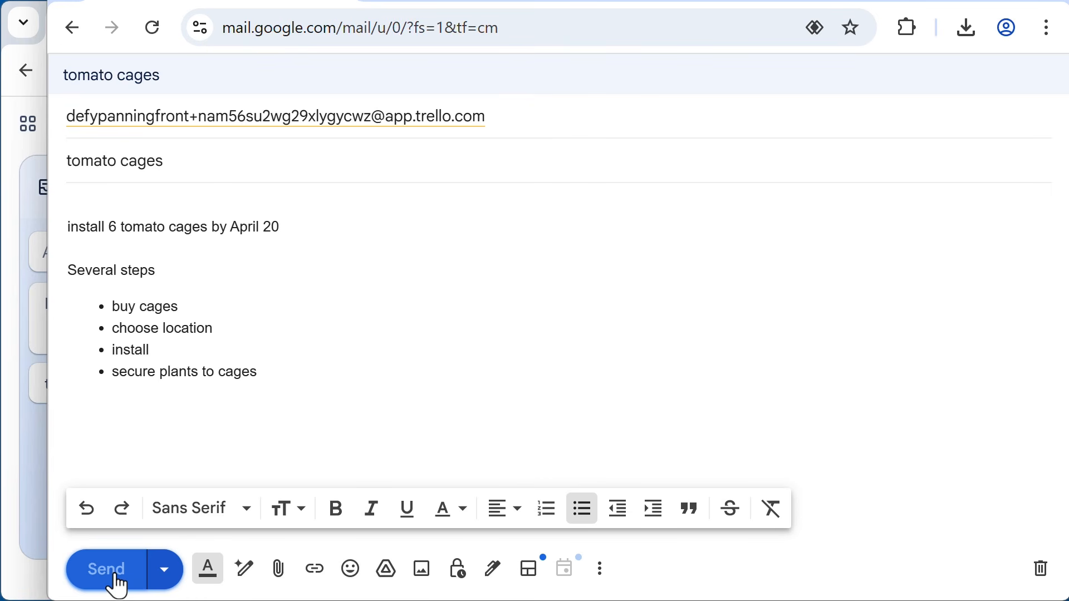
- Back in Trello, open the "Install tomato cages" Inbox card and review its due date, description, attachment and checklist
{"action": "left_click", "coordinate": [29, 486]}
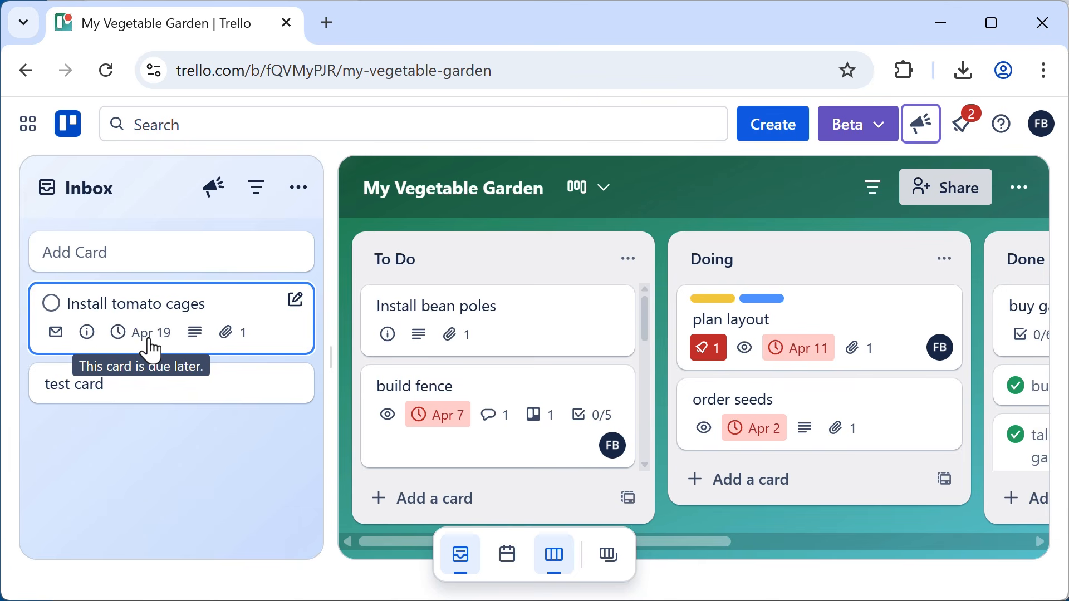
{"action": "left_click", "coordinate": [159, 310]}
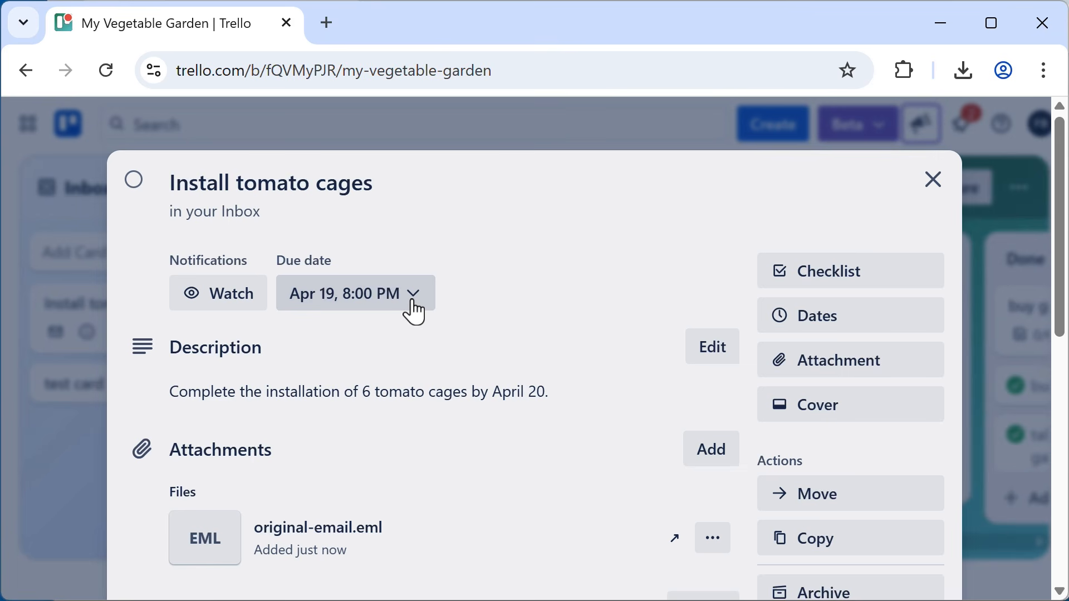
{"action": "scroll", "coordinate": [422, 423], "scroll_direction": "down", "scroll_amount": 5}
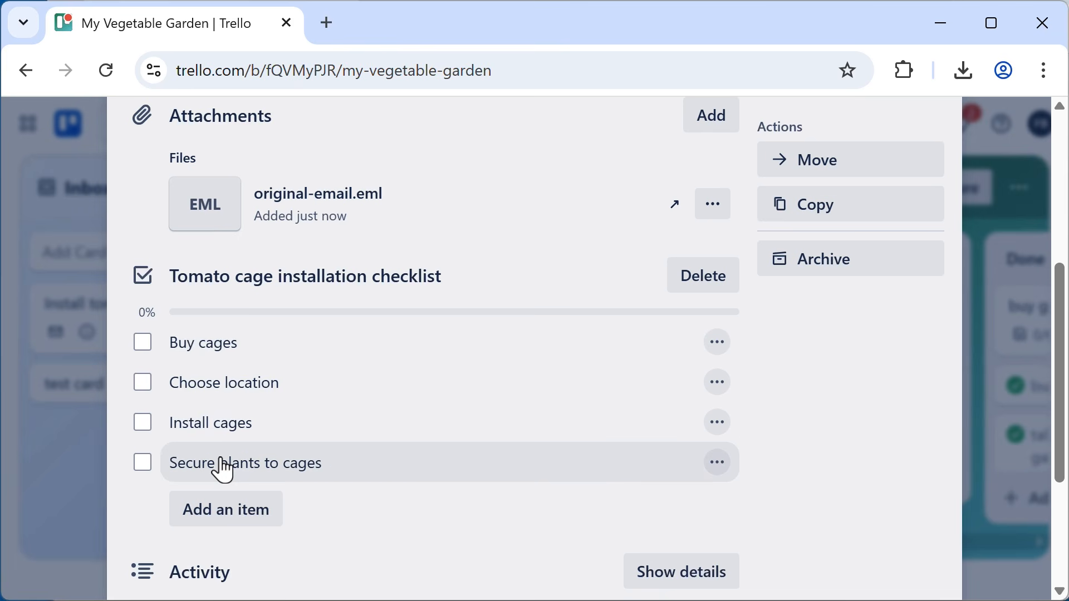
{"action": "scroll", "coordinate": [553, 490], "scroll_direction": "up", "scroll_amount": 6}
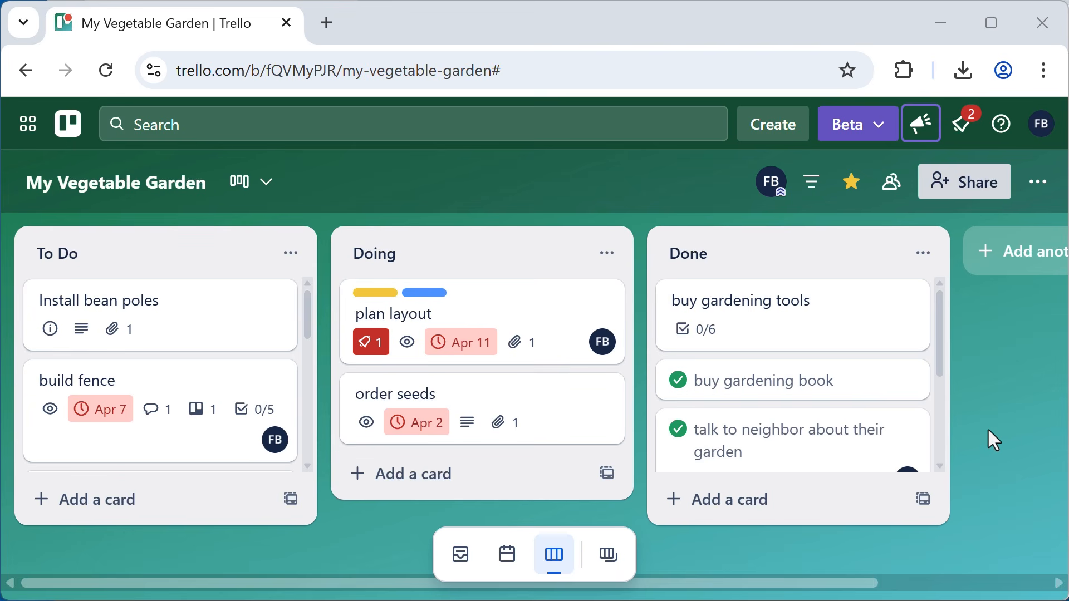
- In the board's email-to-board settings, have emailed cards appear at the bottom of the To Do list and copy the board's email address
{"action": "left_click", "coordinate": [1040, 184]}
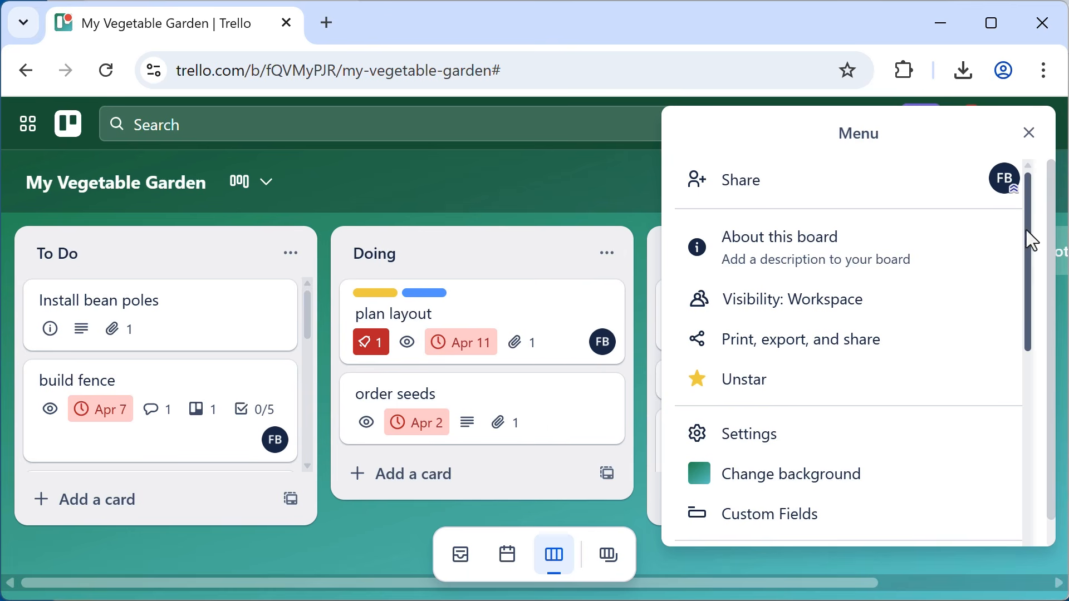
{"action": "left_click_drag", "start_coordinate": [1027, 230], "coordinate": [1030, 438]}
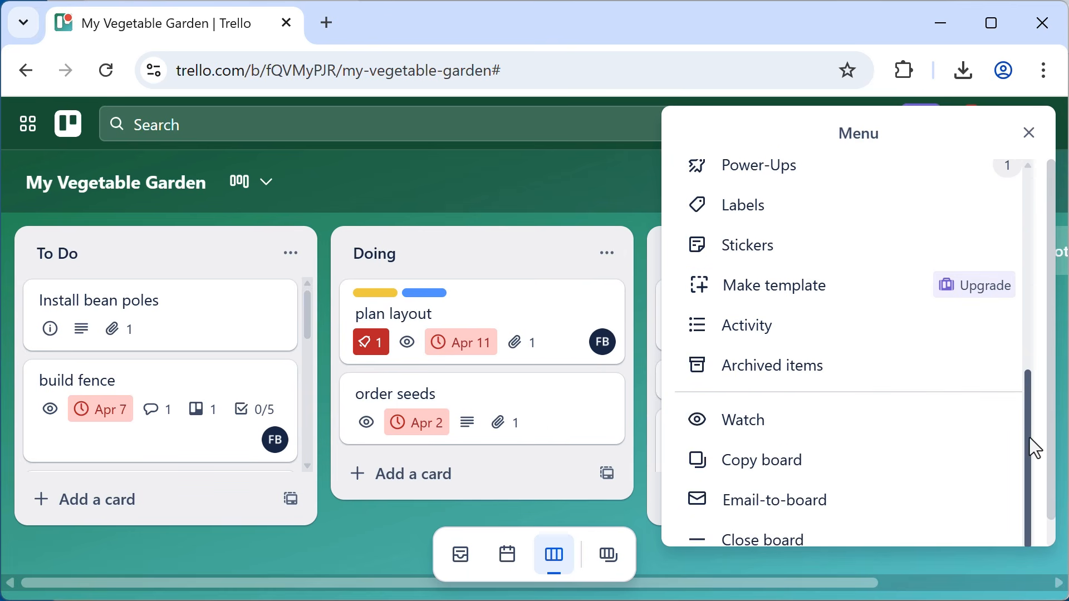
{"action": "left_click", "coordinate": [802, 507]}
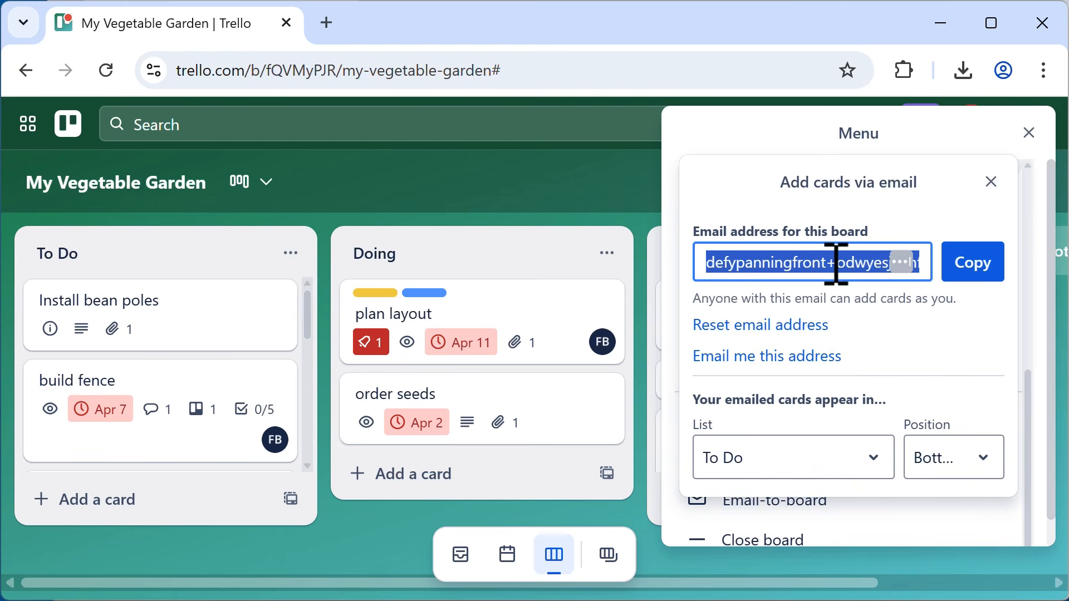
{"action": "left_click", "coordinate": [875, 469]}
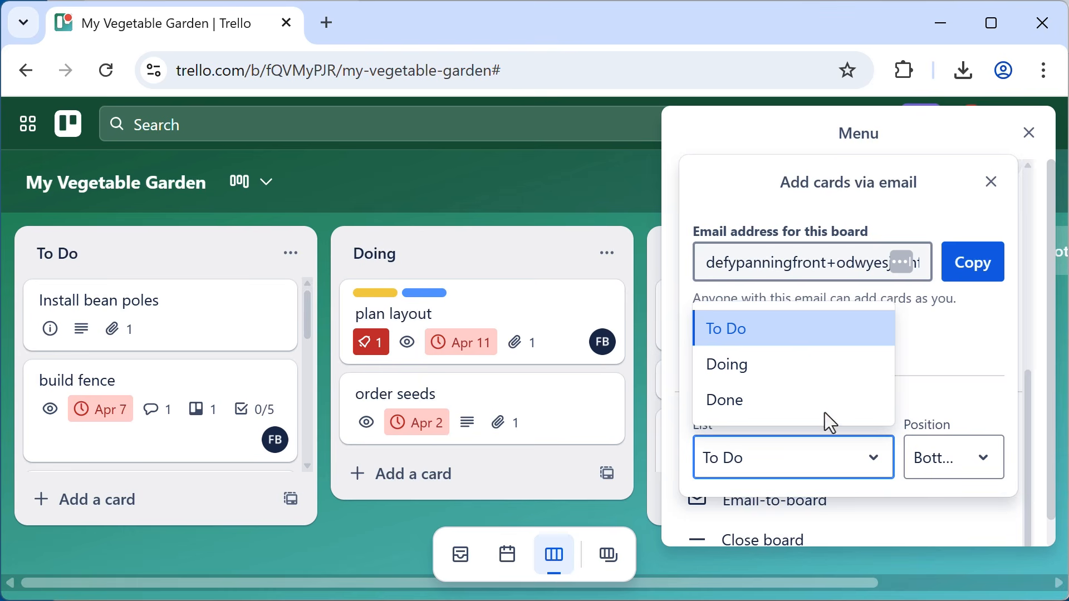
{"action": "left_click", "coordinate": [744, 345]}
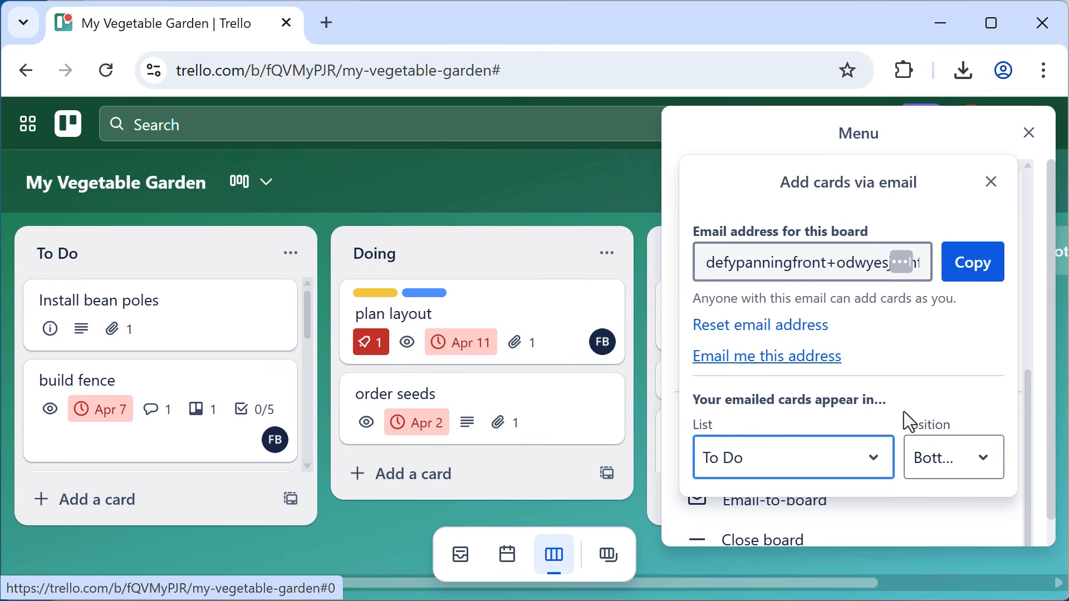
{"action": "left_click", "coordinate": [990, 471]}
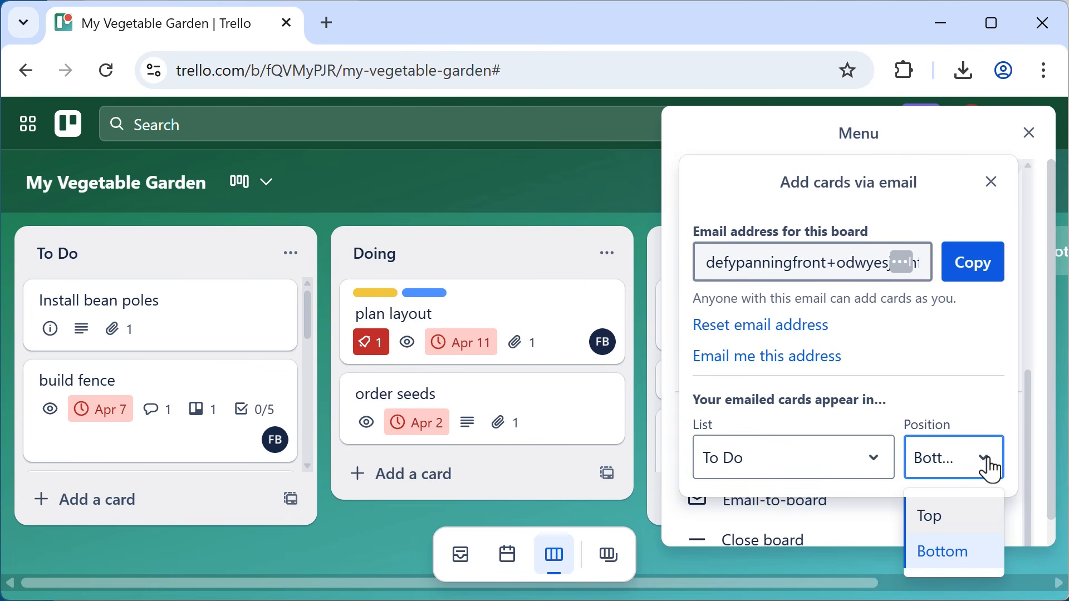
{"action": "left_click", "coordinate": [946, 557]}
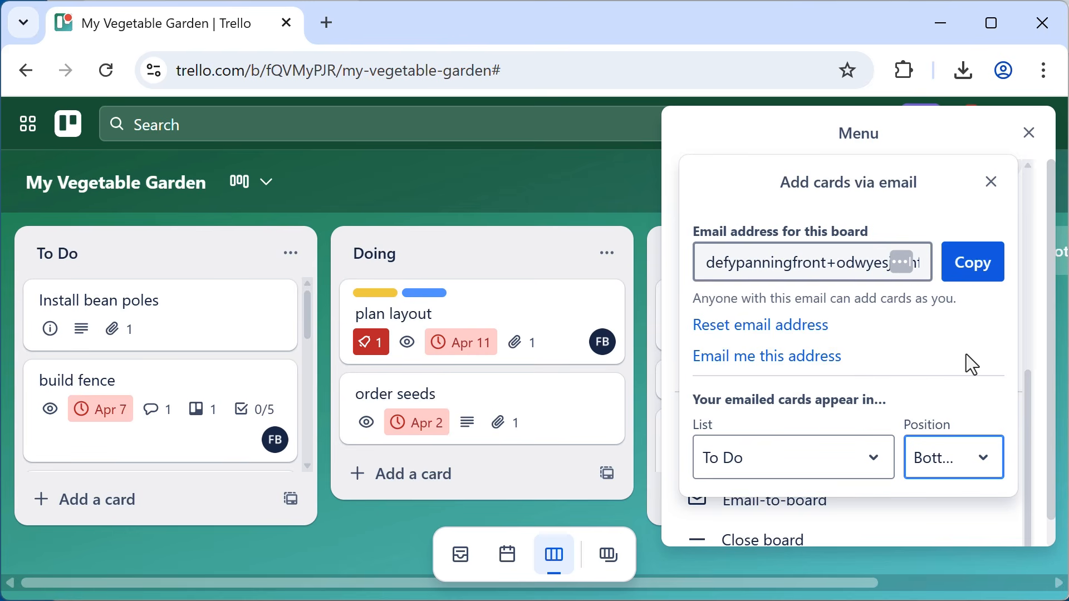
{"action": "left_click", "coordinate": [983, 276]}
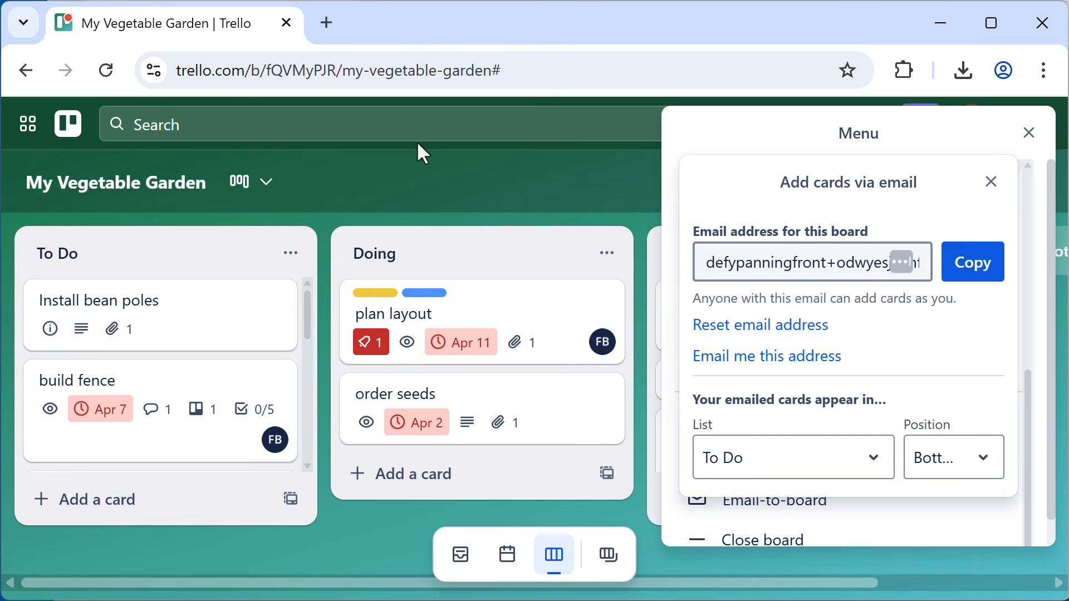
- In Gmail, address a new message to the copied board address with the subject "sunflowers"
{"action": "left_click", "coordinate": [230, 0]}
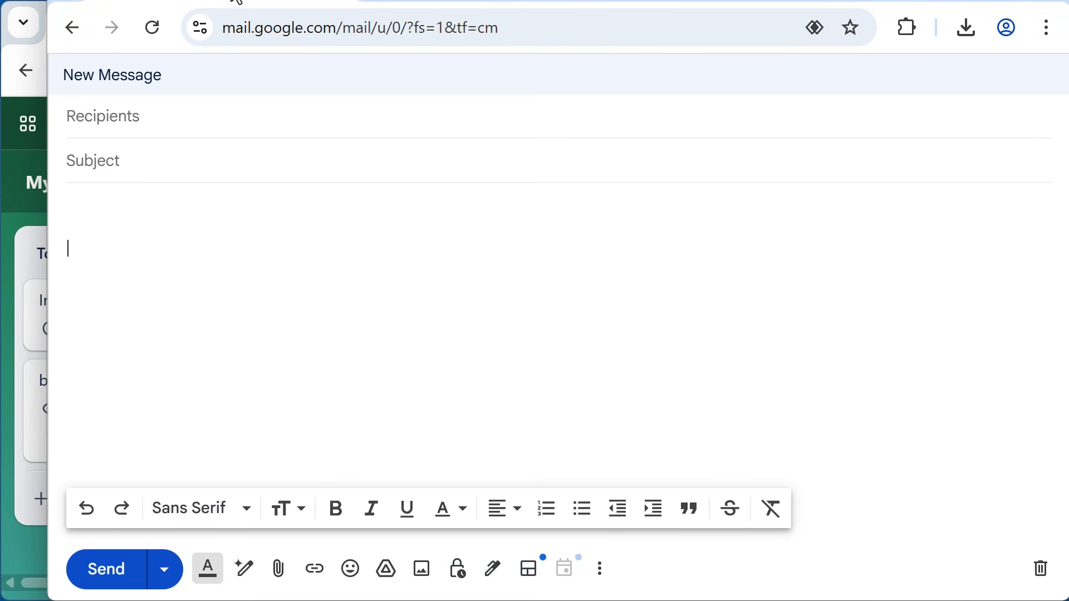
{"action": "left_click", "coordinate": [182, 123]}
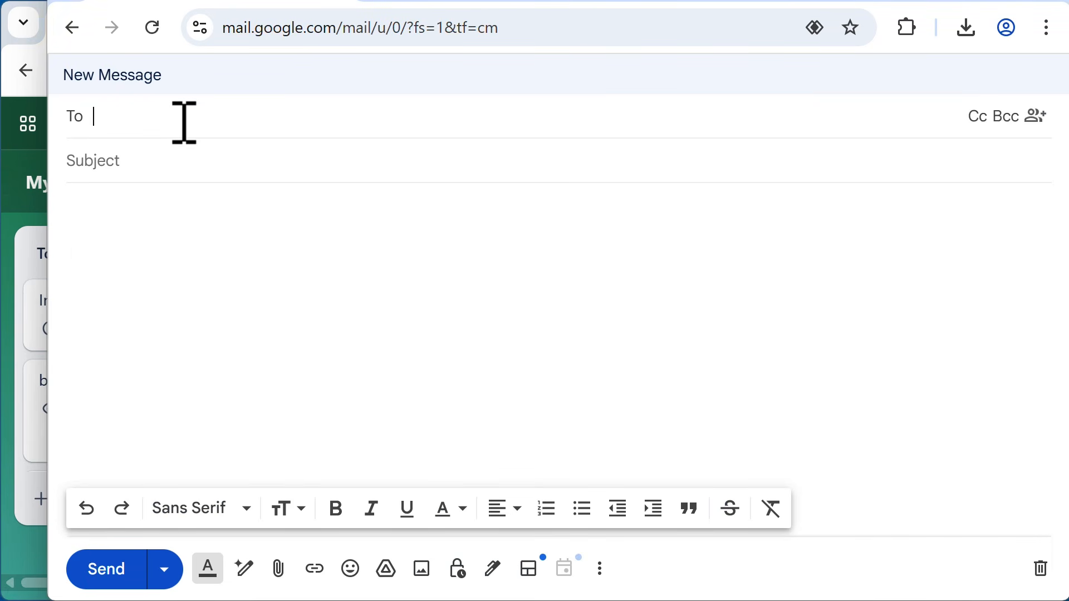
{"action": "key", "text": "ctrl+v"}
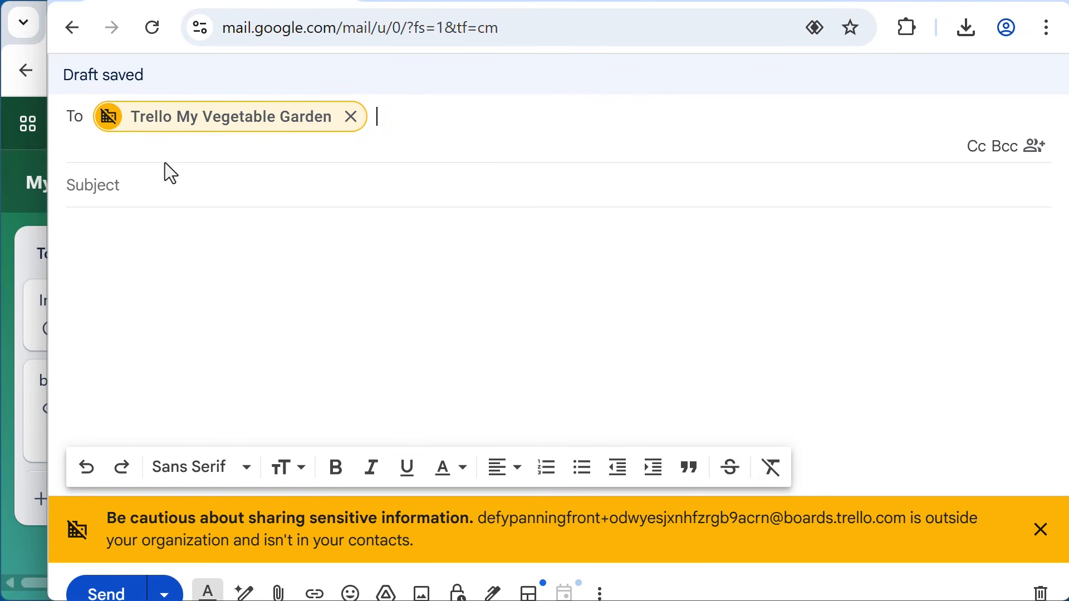
{"action": "left_click", "coordinate": [150, 183]}
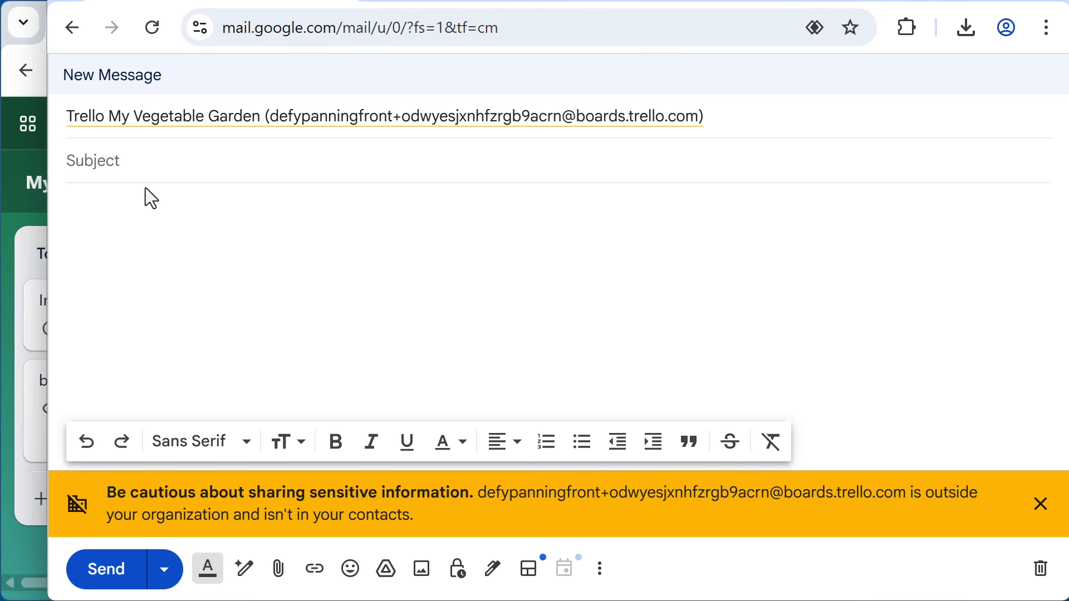
{"action": "type", "text": "sunflowers"}
- Write "grow some sunflowers" in the message body and send the email
{"action": "left_click", "coordinate": [176, 225]}
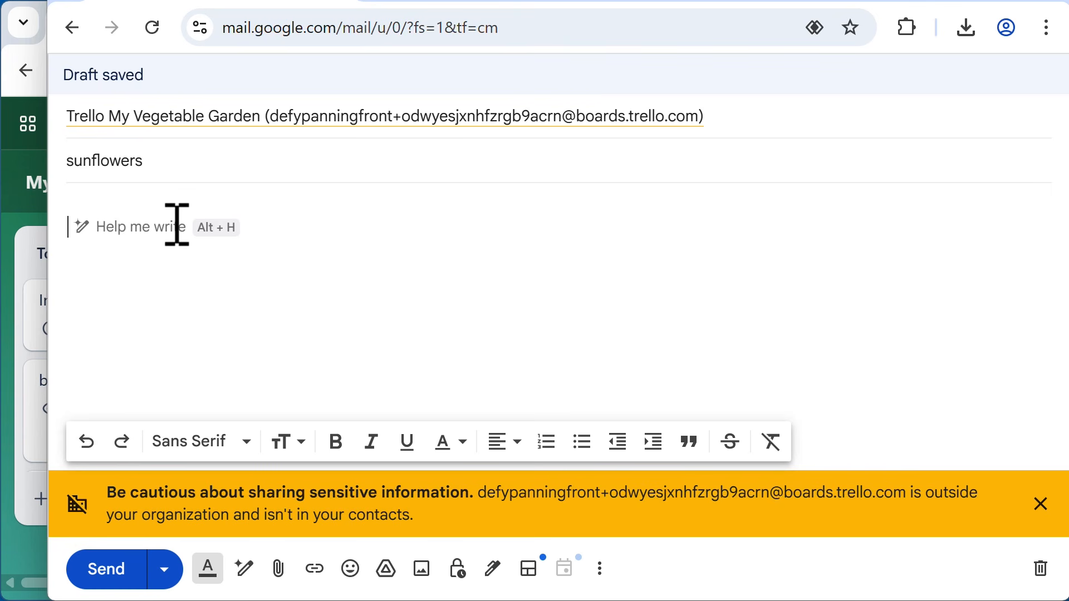
{"action": "type", "text": "grow some "}
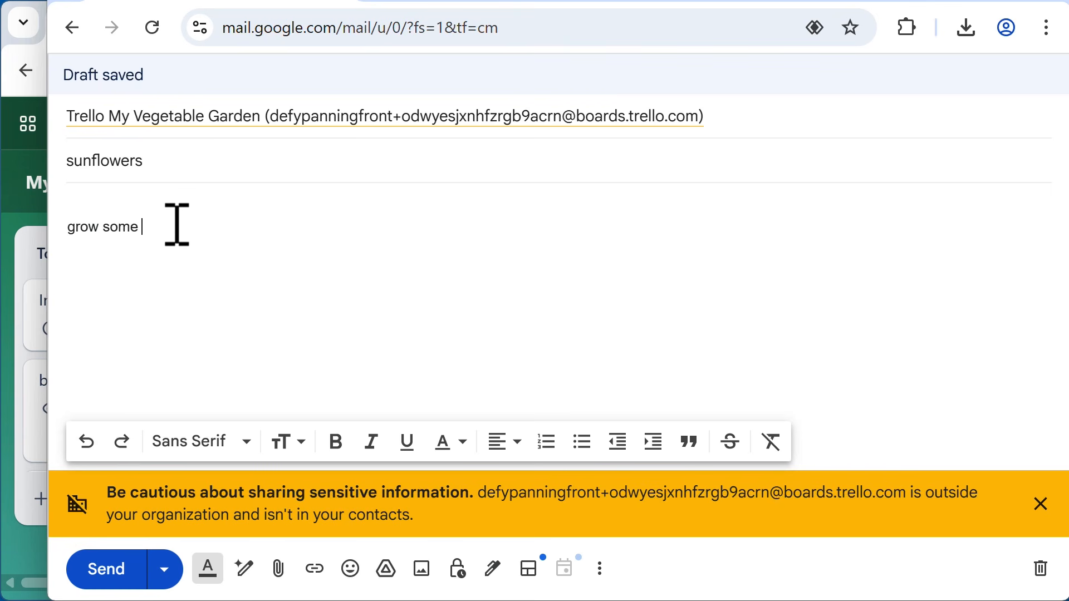
{"action": "type", "text": "sunflowers"}
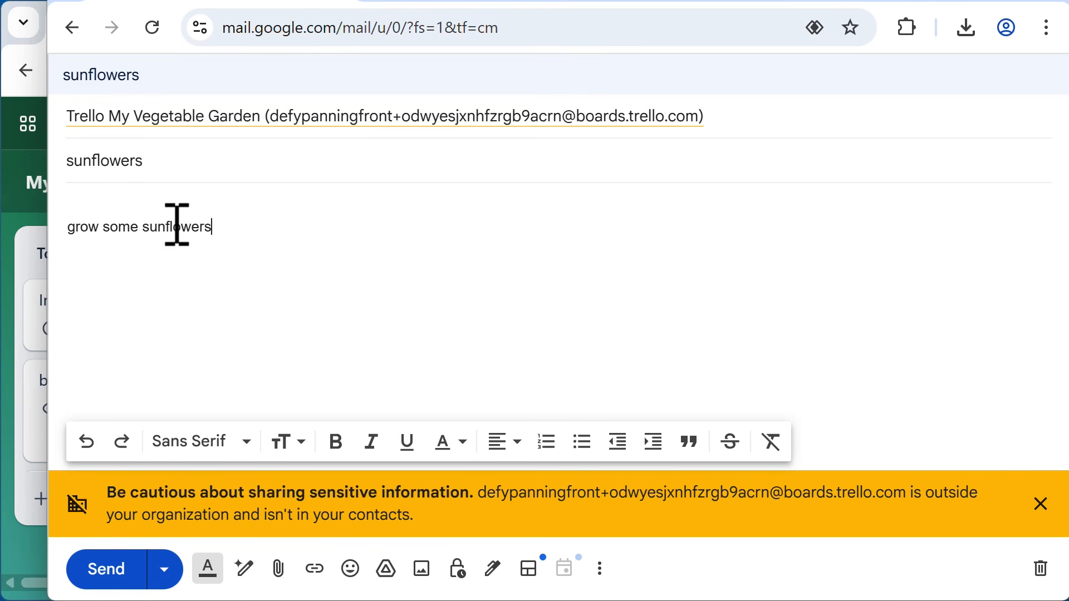
{"action": "left_click", "coordinate": [105, 579]}
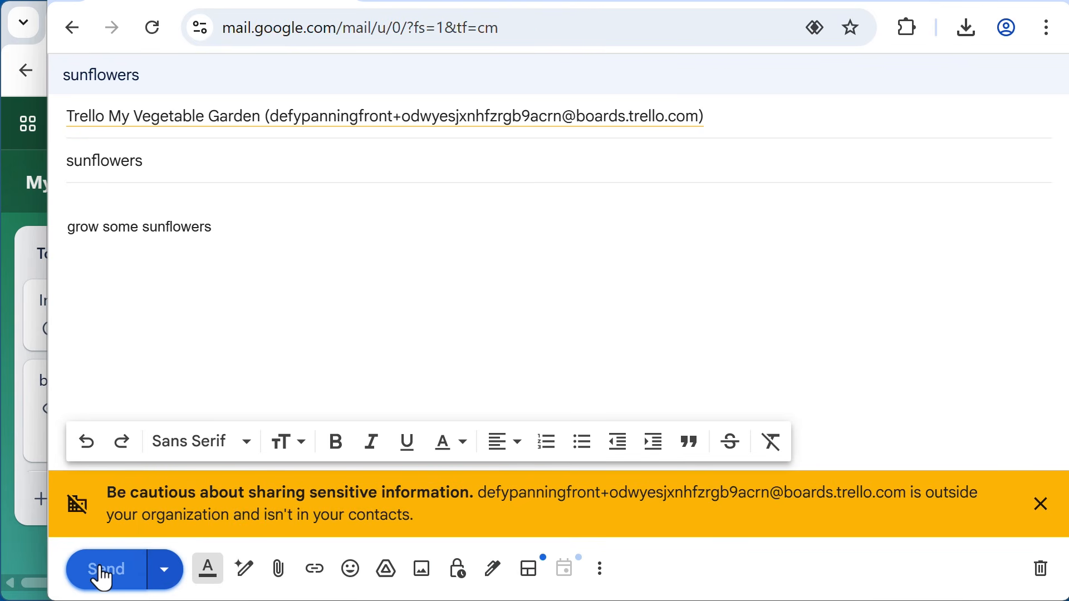
- Back in Trello, view the details of the "sunflowers" card at the end of the To Do list and close it
{"action": "left_click", "coordinate": [20, 550]}
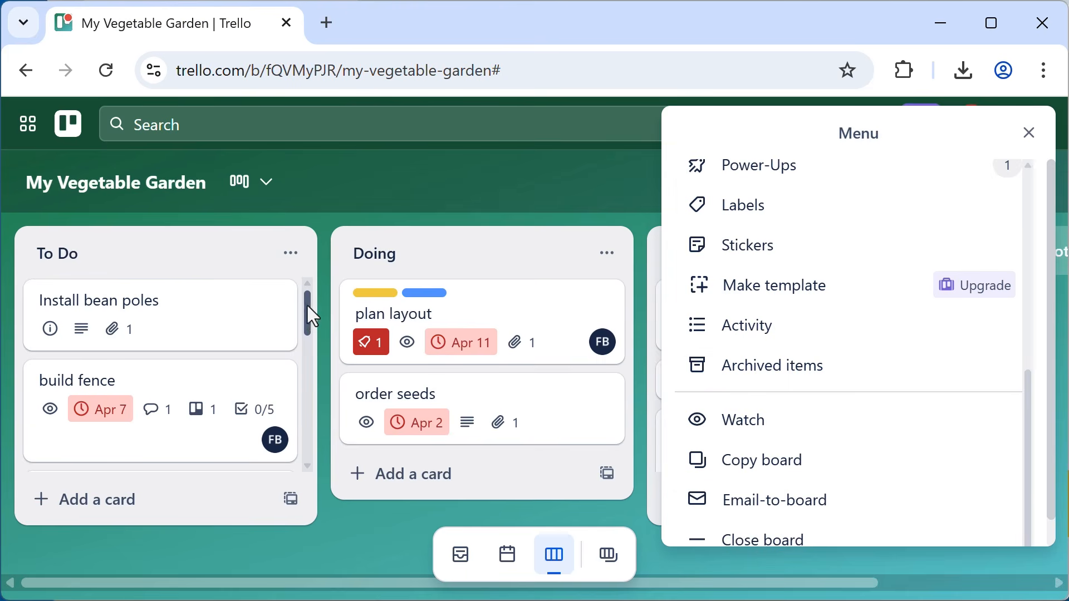
{"action": "scroll", "coordinate": [309, 315], "scroll_direction": "down", "scroll_amount": 2}
{"action": "left_click_drag", "start_coordinate": [308, 315], "coordinate": [299, 521]}
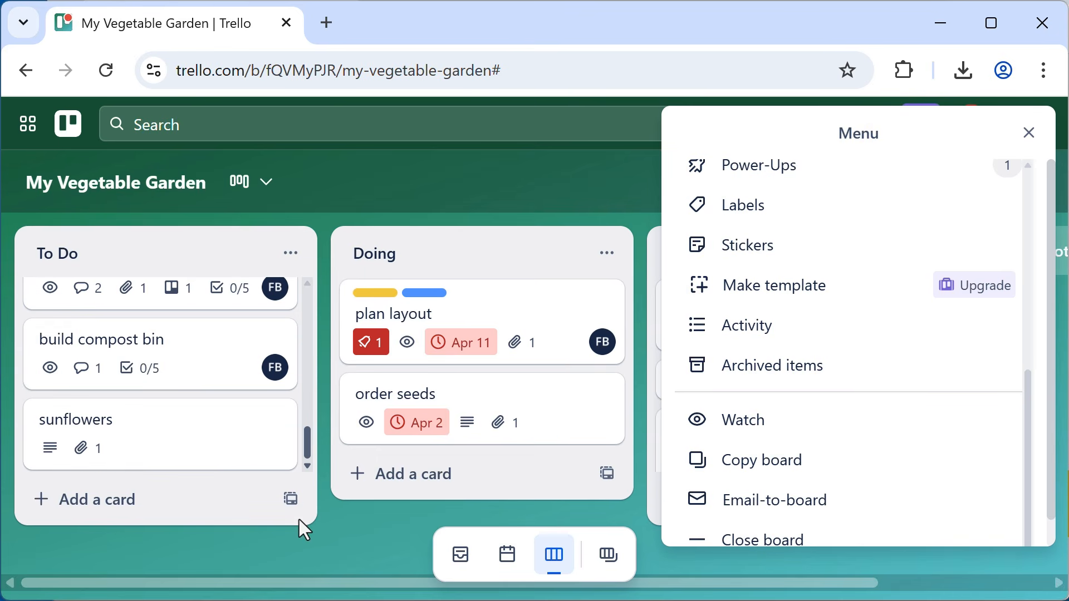
{"action": "left_click", "coordinate": [140, 431]}
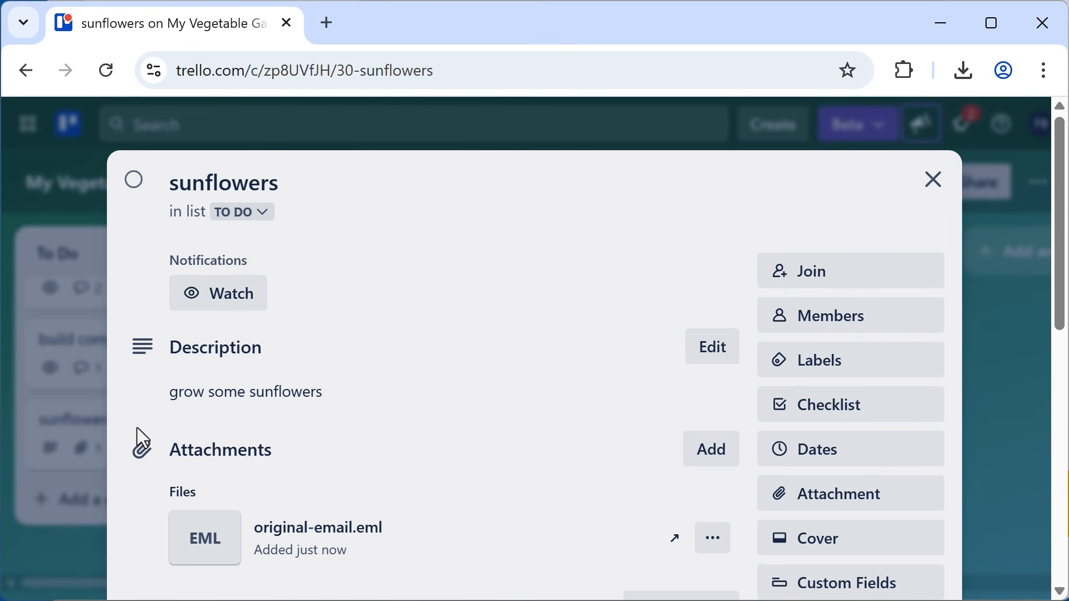
{"action": "left_click_drag", "start_coordinate": [175, 189], "coordinate": [295, 190]}
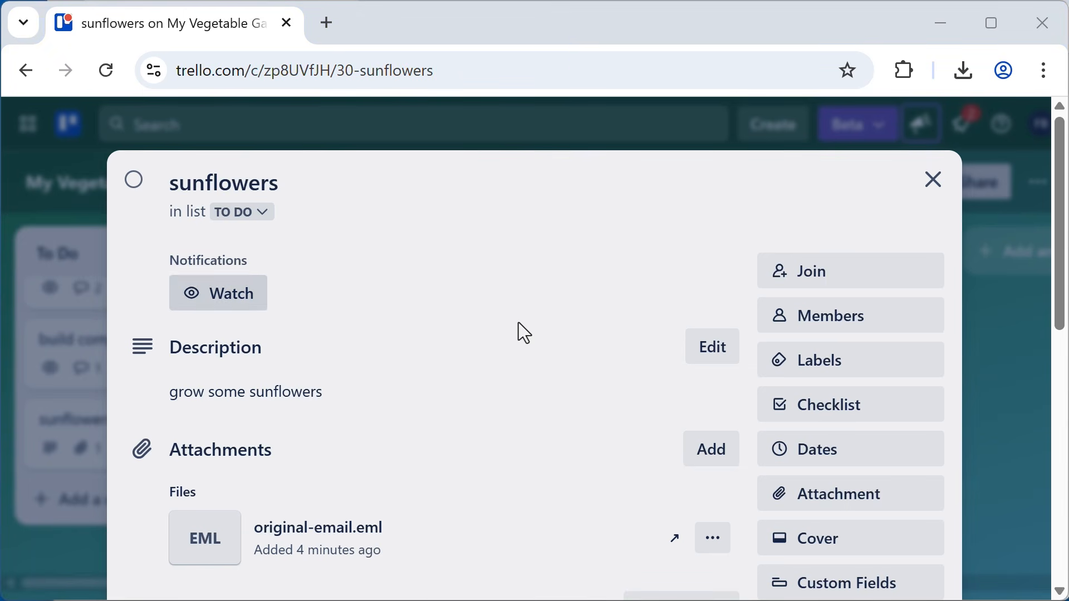
{"action": "left_click", "coordinate": [935, 186]}
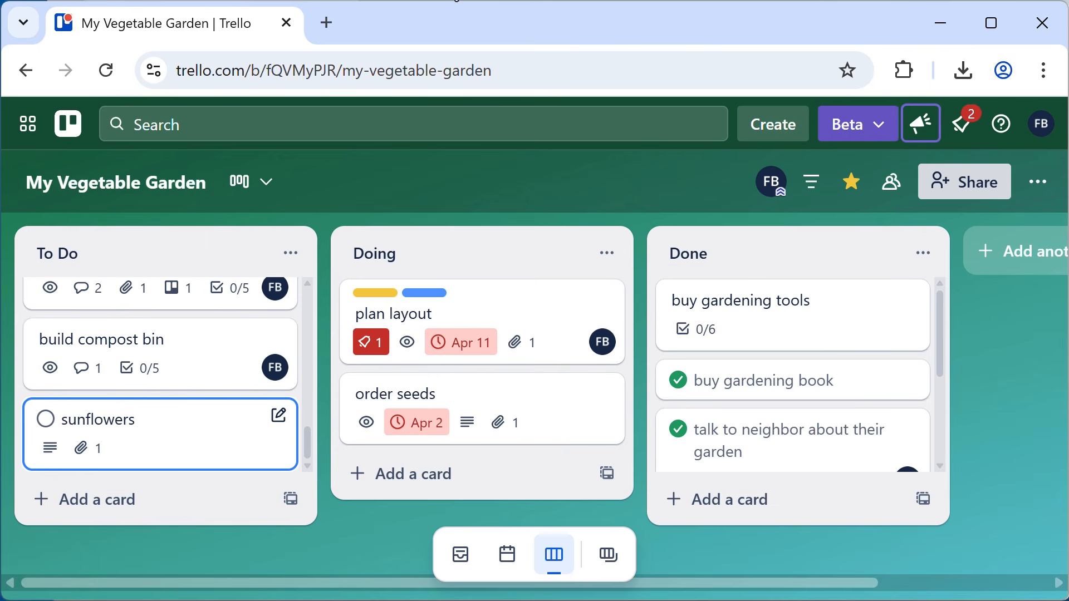
- Switch to Gmail and address a new message to the copied board address with the subject "irrigation"
{"action": "key", "text": "alt+Tab"}
{"action": "left_click", "coordinate": [270, 126]}
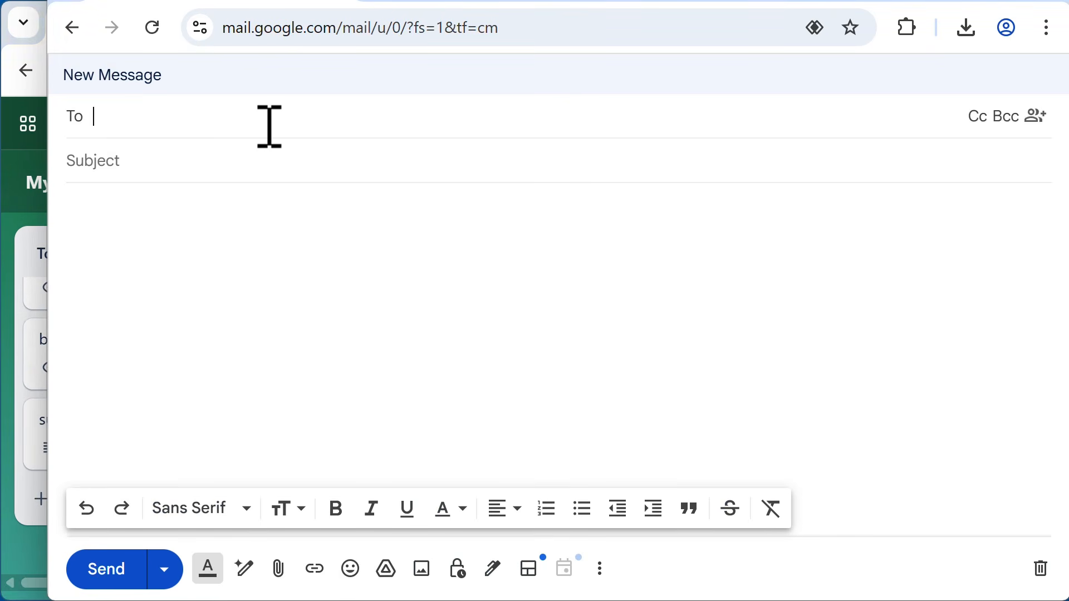
{"action": "key", "text": "ctrl+v"}
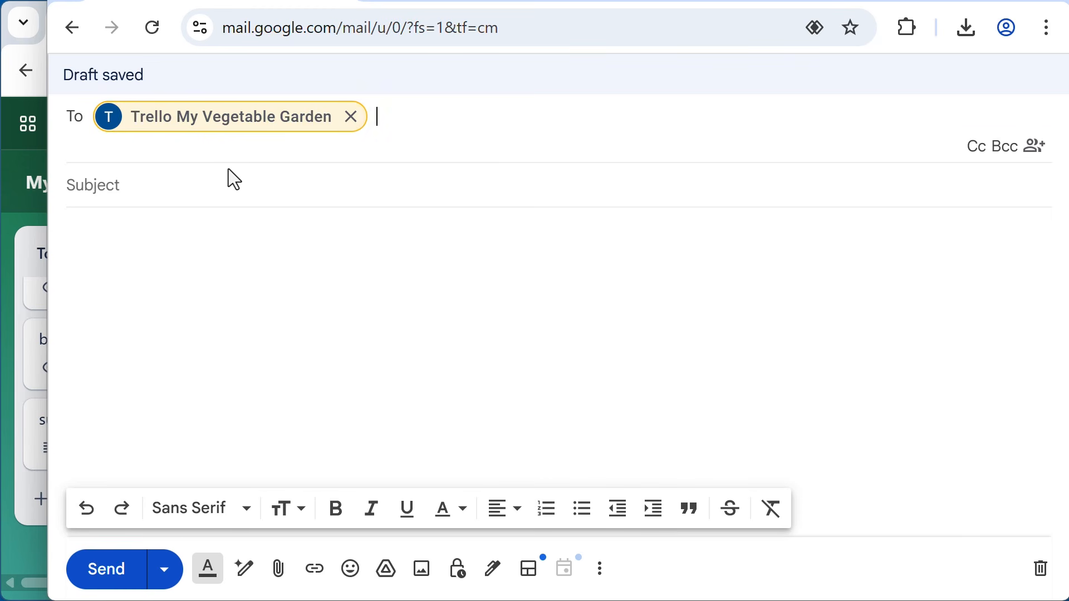
{"action": "left_click", "coordinate": [223, 185]}
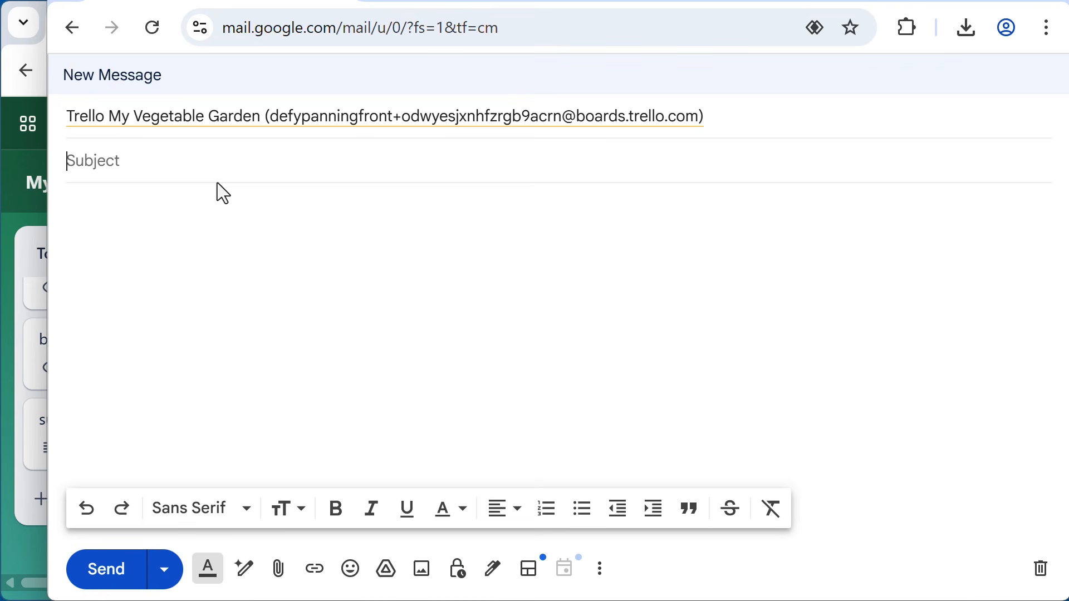
{"action": "key", "text": "Tab"}
{"action": "type", "text": "irrigation"}
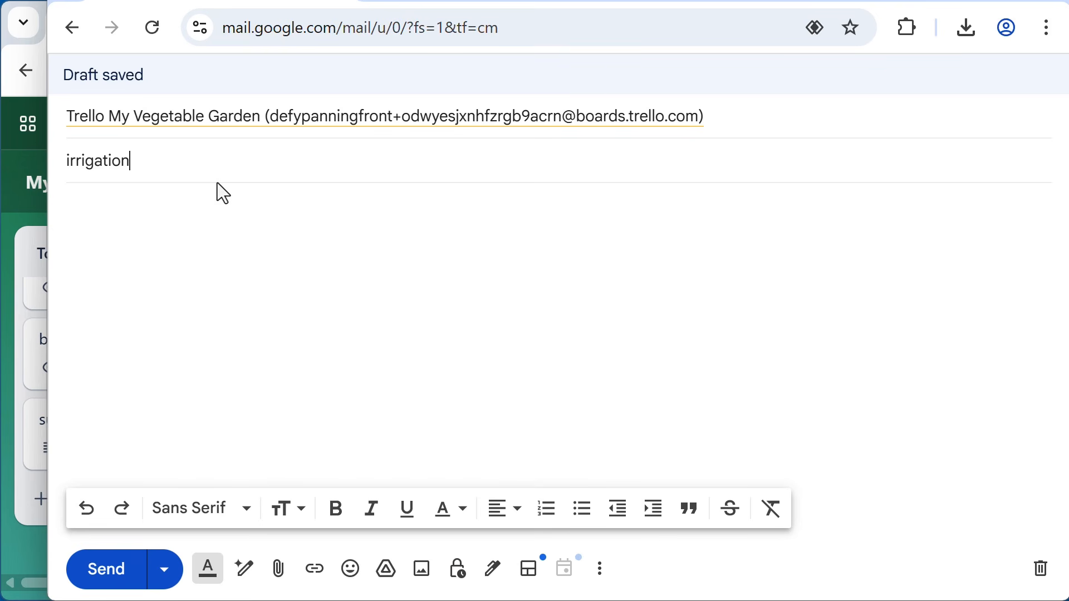
- Write "figure out irrigation by May 1" in the message body, followed by a separate line "next steps:"
{"action": "left_click", "coordinate": [284, 246]}
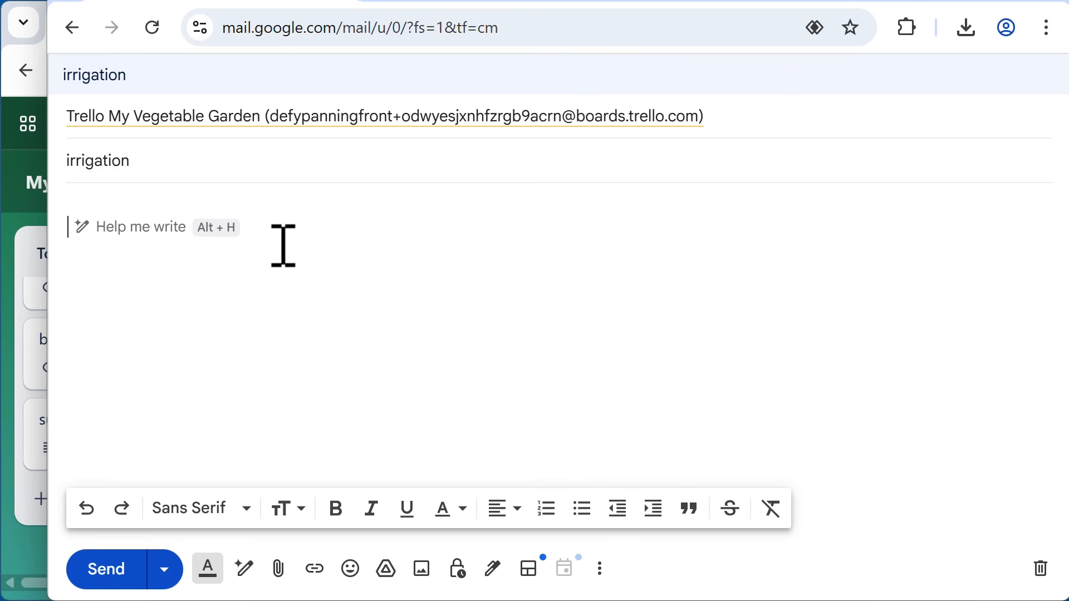
{"action": "type", "text": "figure "}
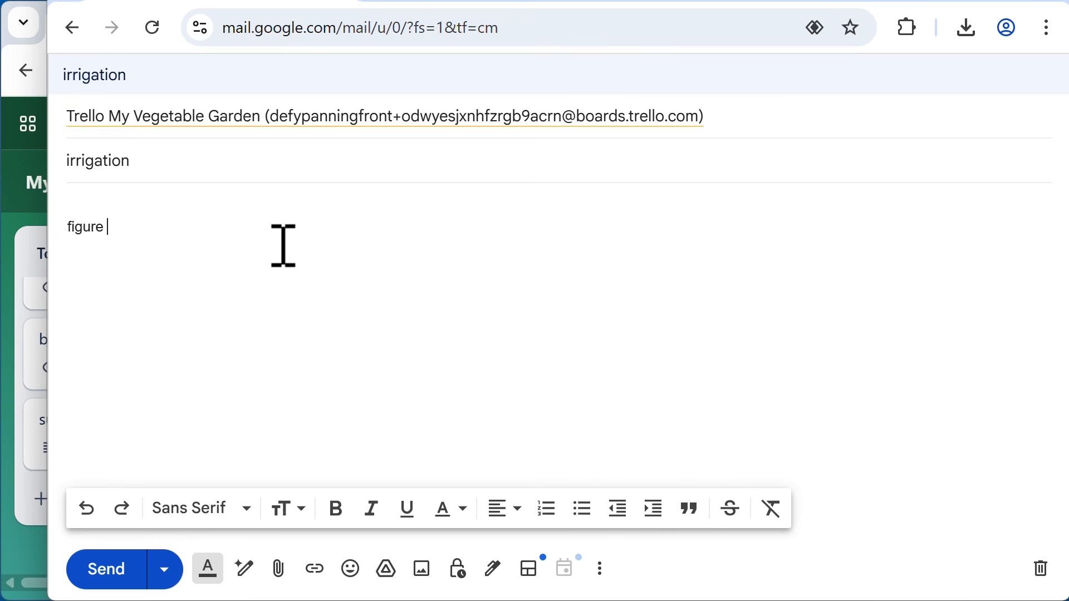
{"action": "type", "text": "out irrigation by May 1  "}
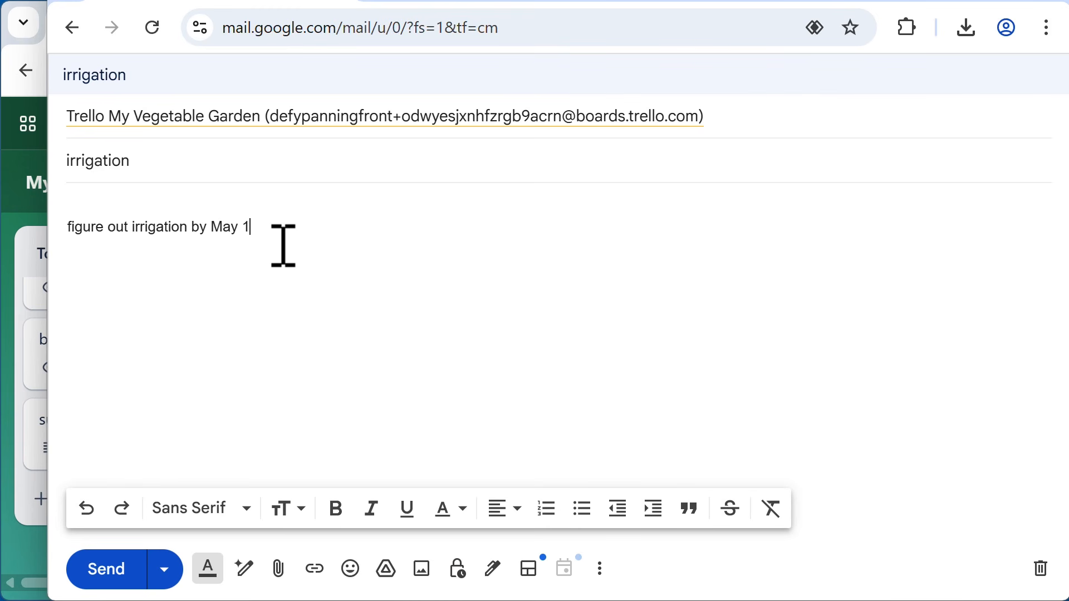
{"action": "type", "text": "next steps:"}
{"action": "key", "text": "Return"}
- Add a bulleted list under "next steps:" with the items "buy hose", "buy nozzle" and "buy moisture reader"
{"action": "left_click", "coordinate": [582, 509]}
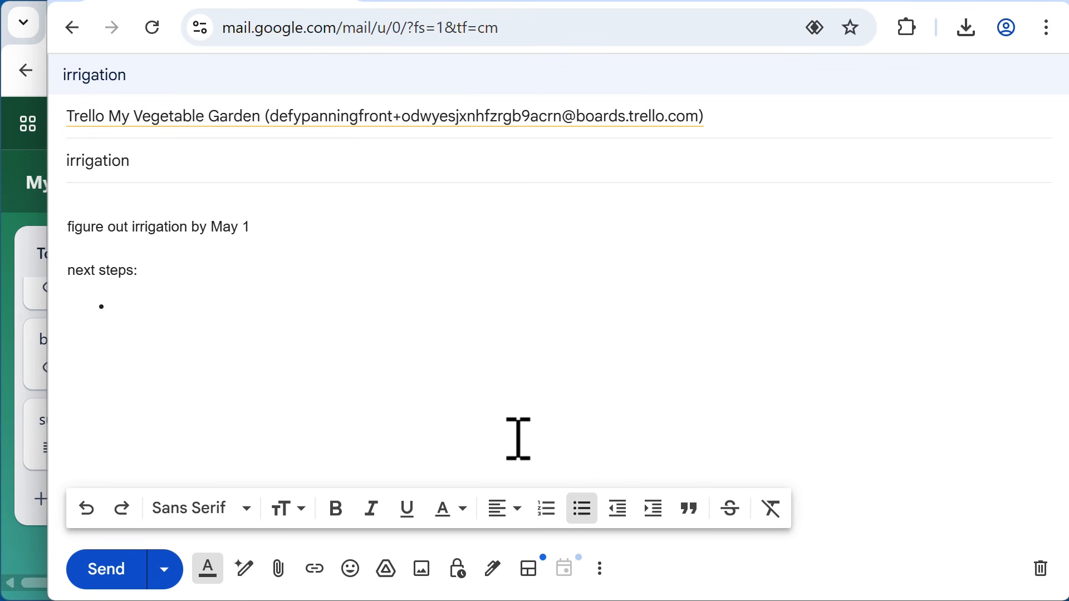
{"action": "type", "text": "buy hose"}
{"action": "key", "text": "Return"}
{"action": "type", "text": "buy "}
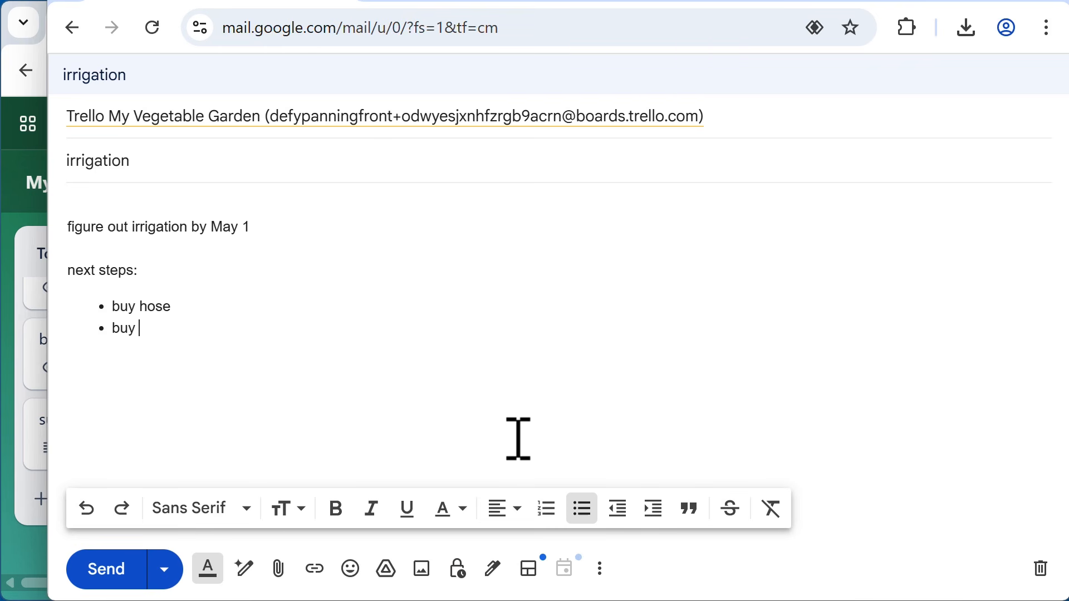
{"action": "type", "text": "noss"}
{"action": "key", "text": "BackSpace"}
{"action": "key", "text": "BackSpace"}
{"action": "type", "text": "zzle buy moi"}
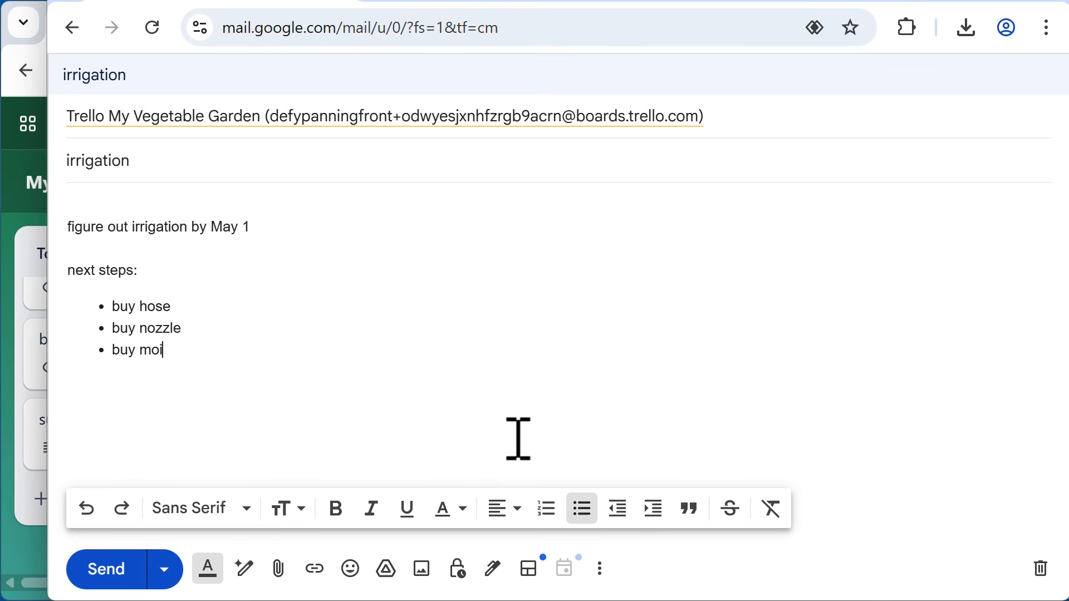
{"action": "type", "text": "sture reader"}
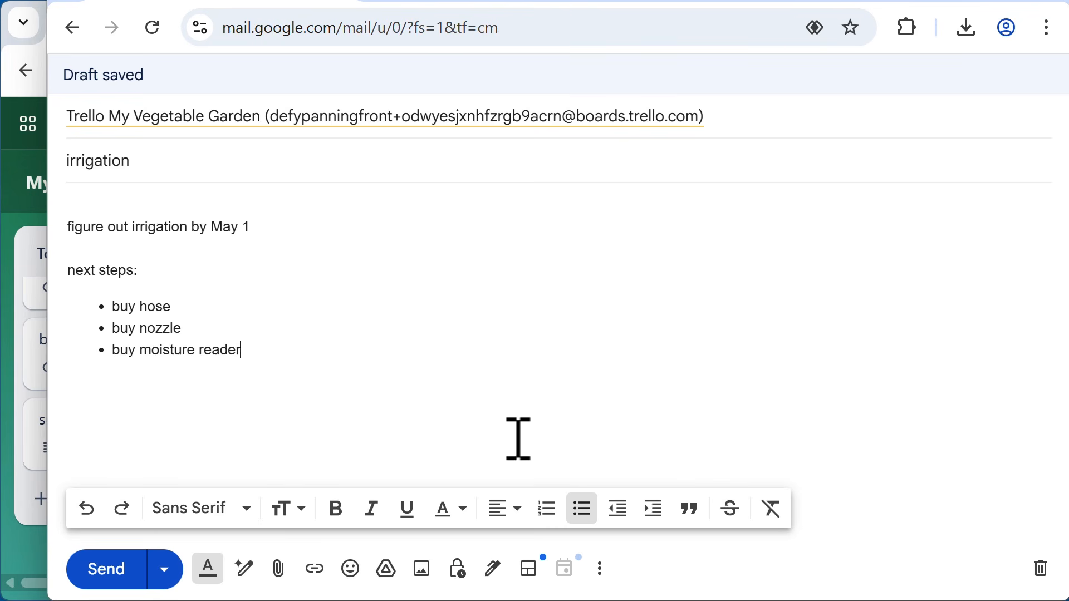
- Append the label tag "#high" to the "irrigation" subject and send the email
{"action": "left_click", "coordinate": [232, 163]}
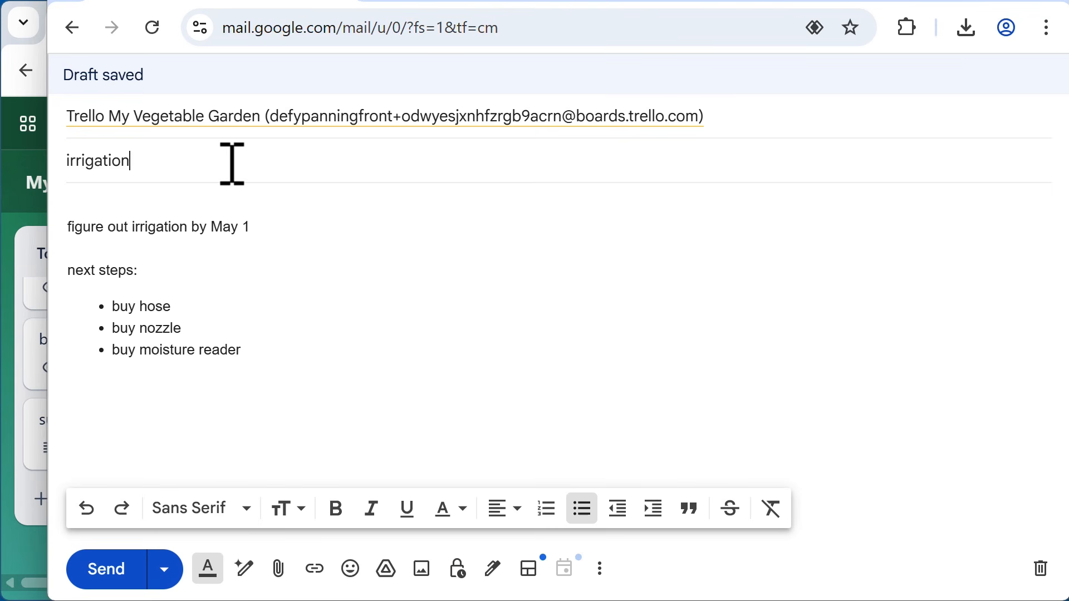
{"action": "type", "text": "#high"}
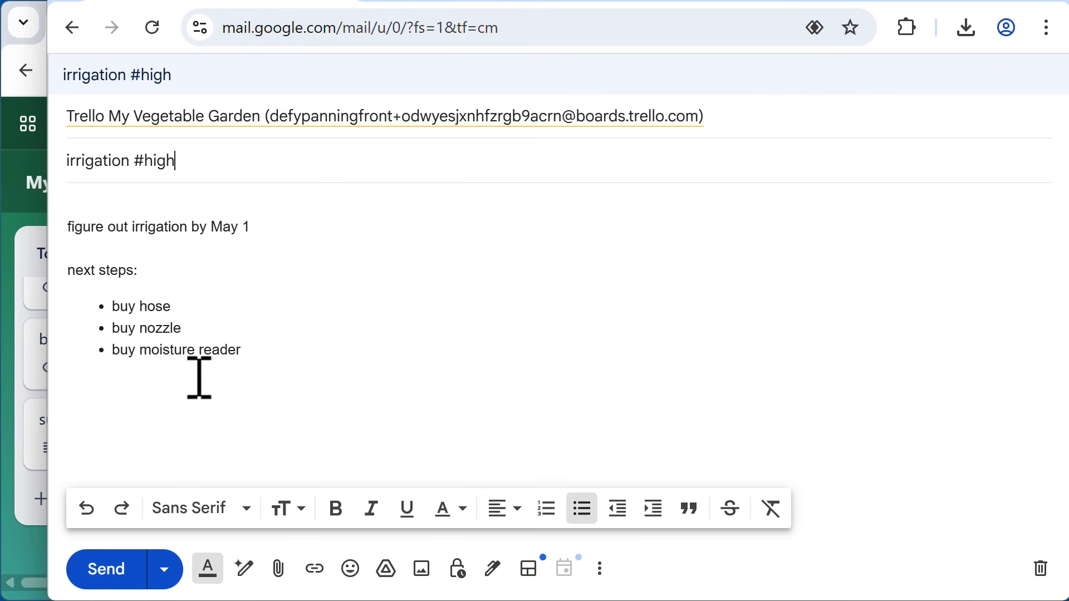
{"action": "left_click", "coordinate": [108, 570]}
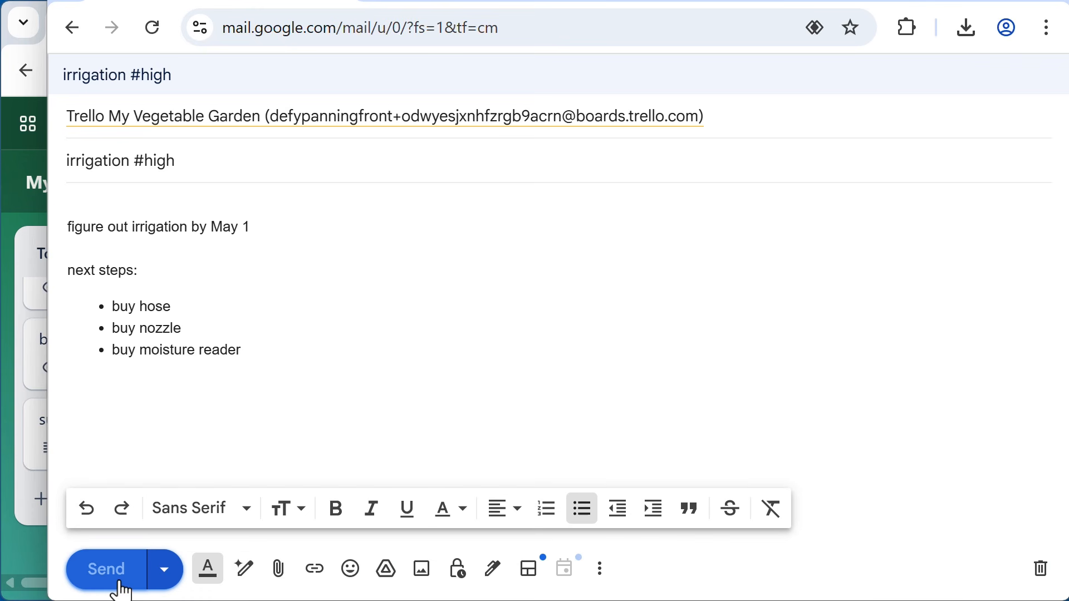
- Back in Trello, examine the label, description and attachments of the "irrigation" card at the end of the To Do list, and close it
{"action": "left_click", "coordinate": [28, 546]}
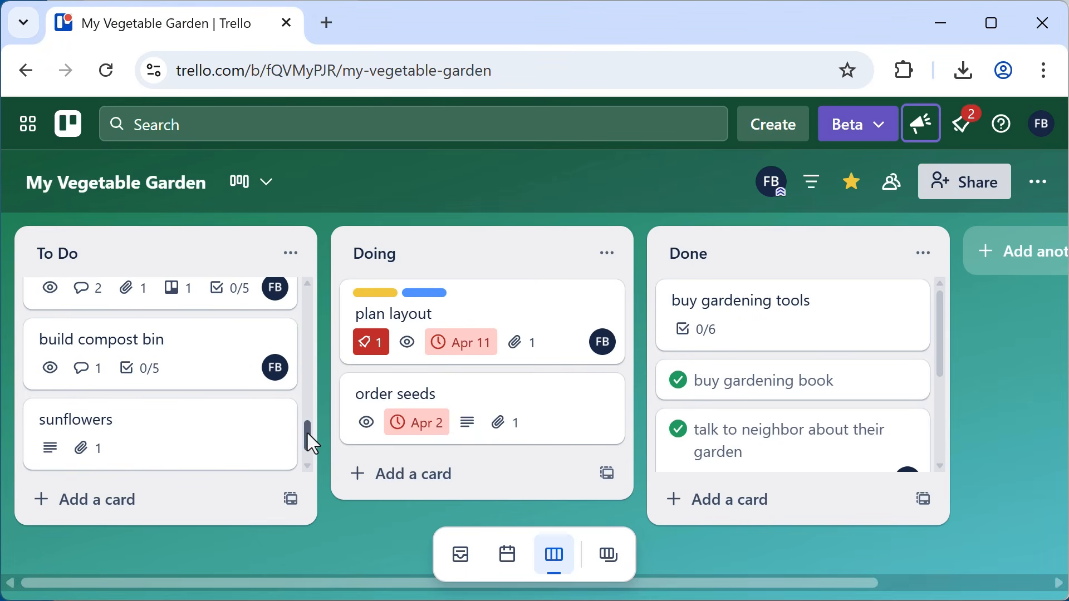
{"action": "left_click_drag", "start_coordinate": [307, 433], "coordinate": [305, 474]}
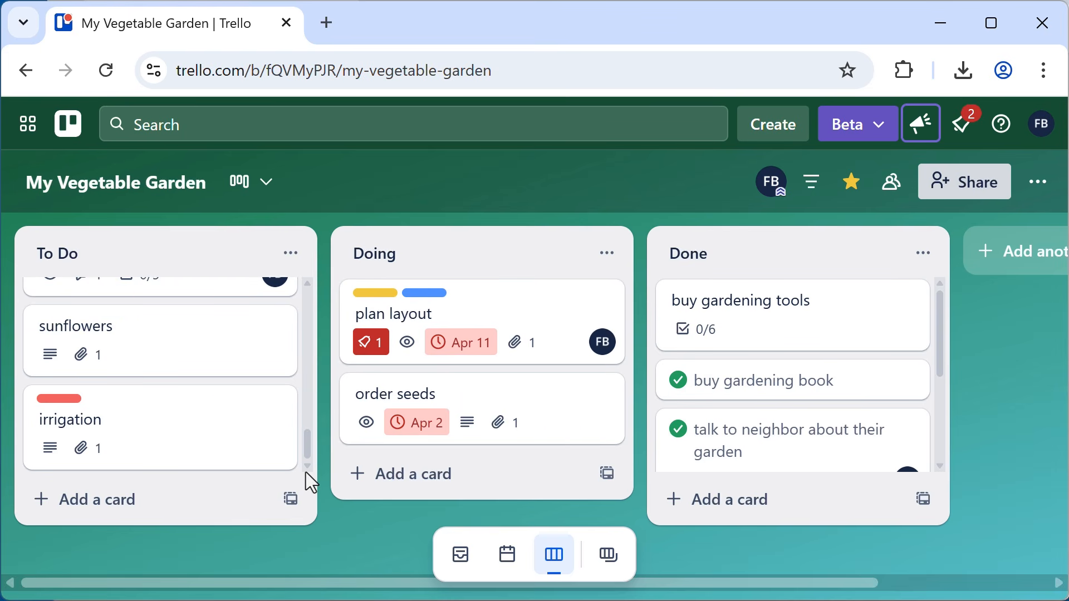
{"action": "left_click", "coordinate": [165, 438]}
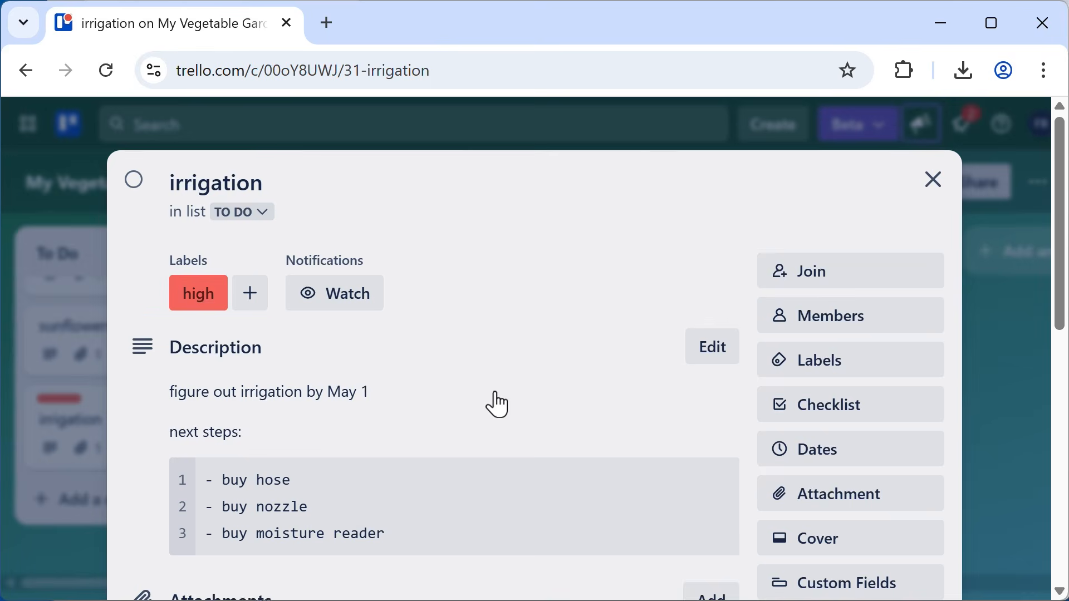
{"action": "scroll", "coordinate": [497, 405], "scroll_direction": "down", "scroll_amount": 2}
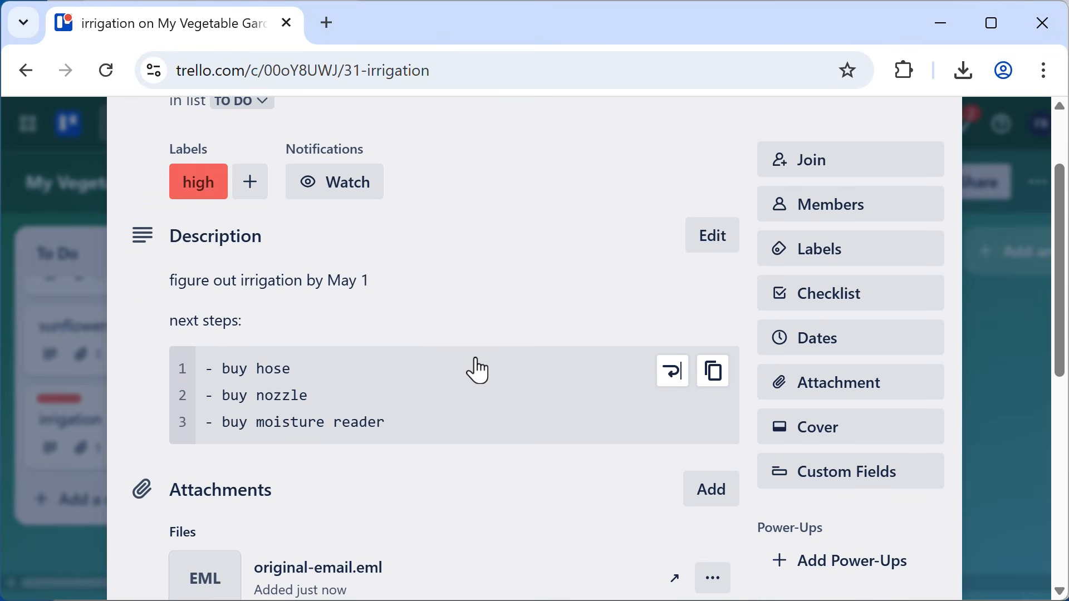
{"action": "scroll", "coordinate": [477, 370], "scroll_direction": "up", "scroll_amount": 2}
{"action": "scroll", "coordinate": [477, 370], "scroll_direction": "down", "scroll_amount": 8}
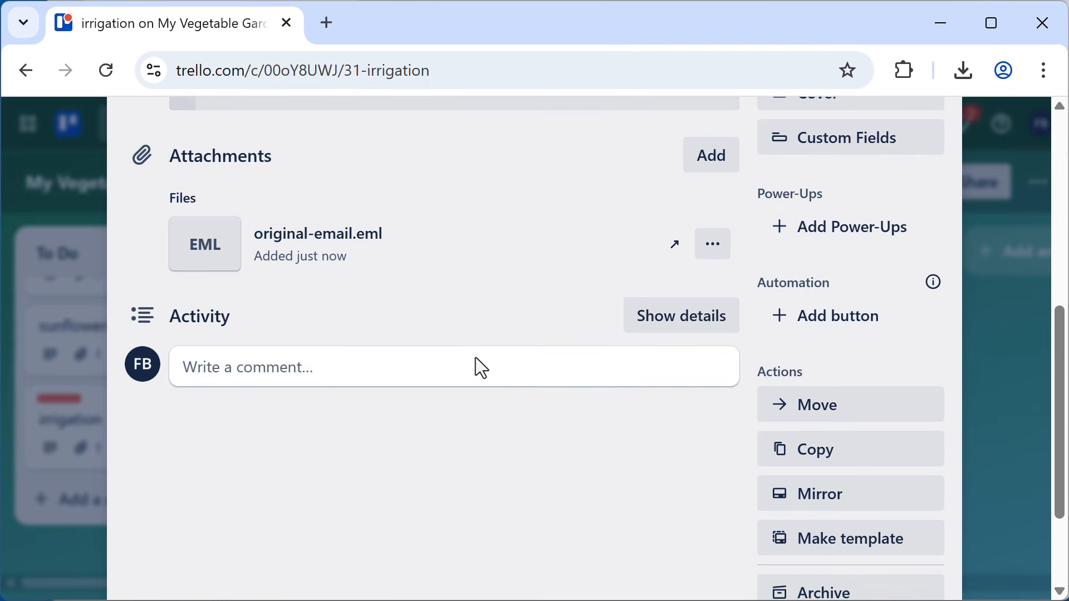
{"action": "scroll", "coordinate": [476, 361], "scroll_direction": "up", "scroll_amount": 8}
{"action": "scroll", "coordinate": [477, 366], "scroll_direction": "down", "scroll_amount": 3}
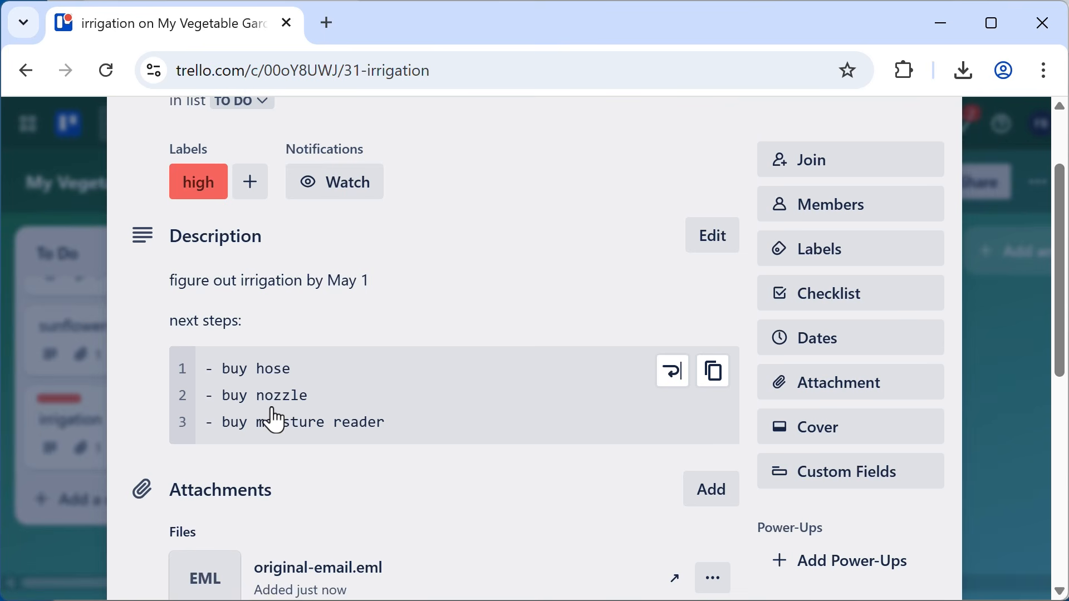
{"action": "scroll", "coordinate": [445, 474], "scroll_direction": "up", "scroll_amount": 2}
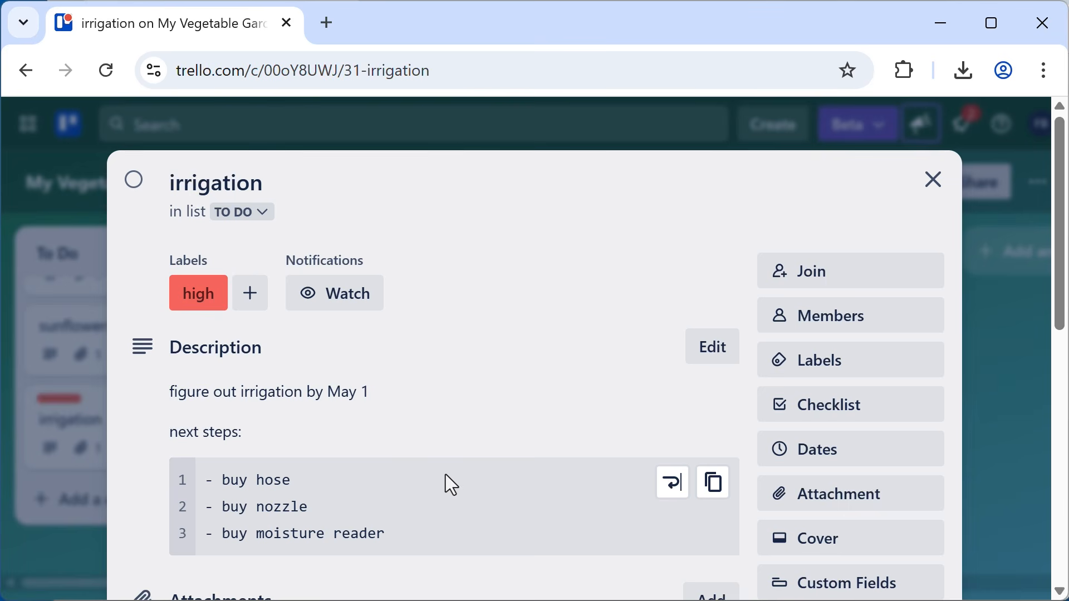
{"action": "left_click", "coordinate": [931, 180]}
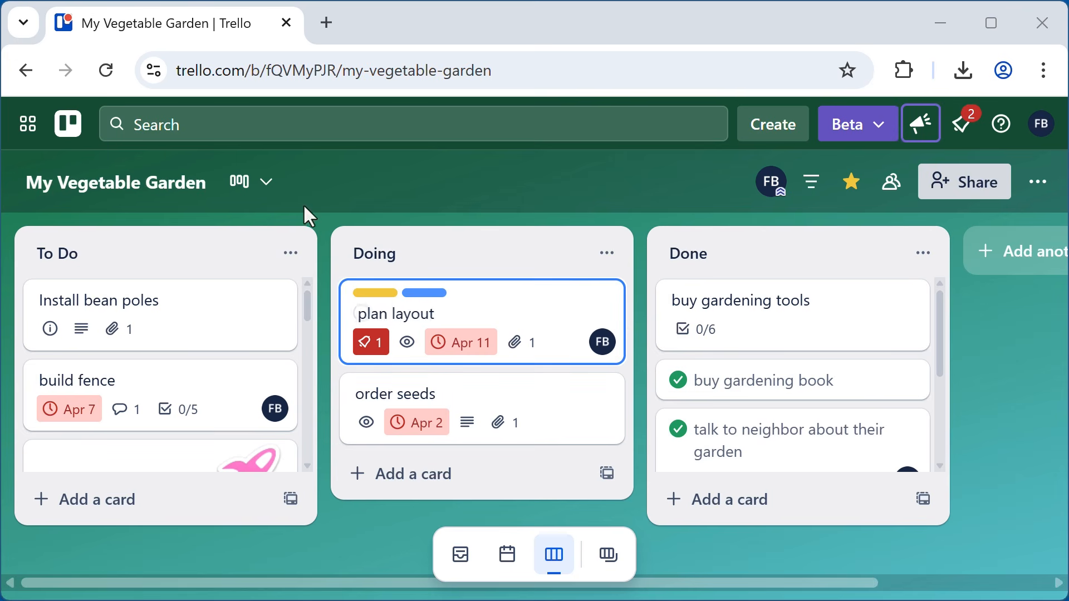
- Copy the web address of the "build fence" card in the To Do list and close the card
{"action": "mouse_move", "coordinate": [308, 301]}
{"action": "left_mouse_down"}
{"action": "mouse_move", "coordinate": [295, 447]}
{"action": "mouse_move", "coordinate": [309, 292]}
{"action": "left_mouse_up"}
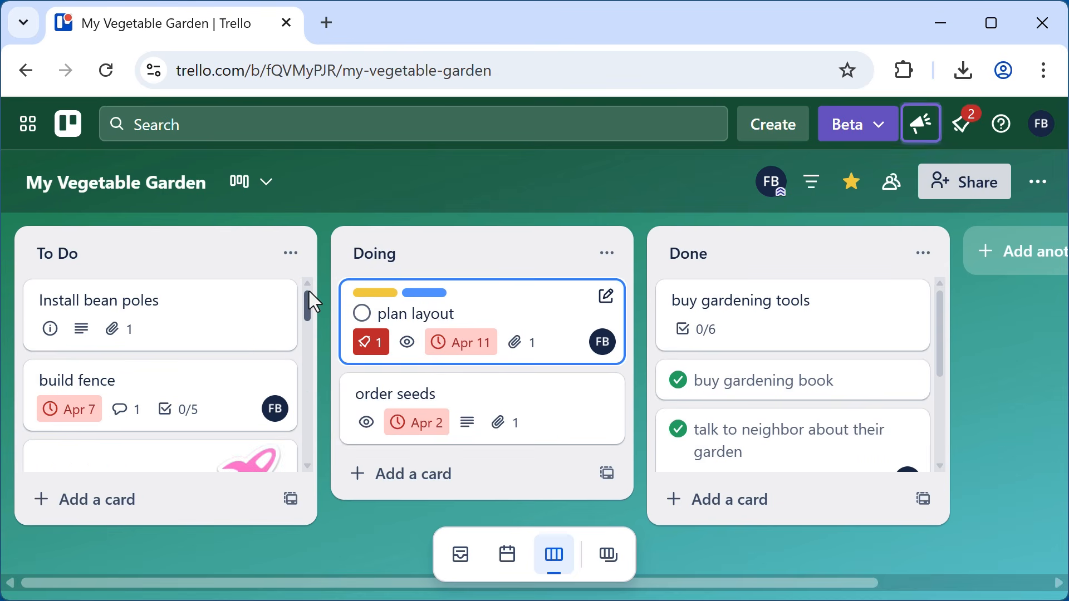
{"action": "left_click", "coordinate": [207, 393]}
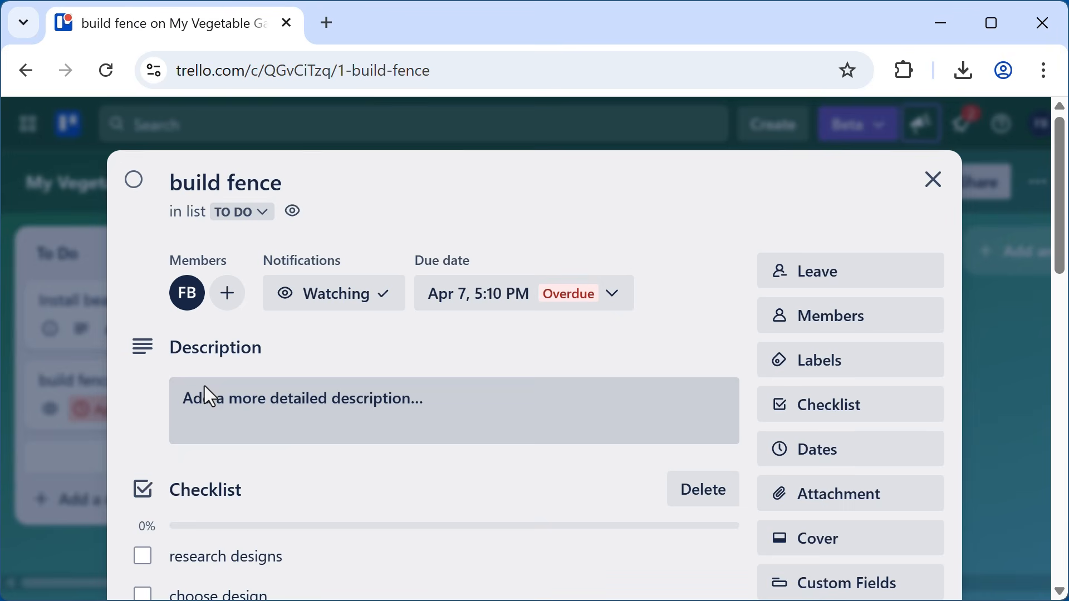
{"action": "left_click", "coordinate": [442, 73]}
{"action": "key", "text": "ctrl+c"}
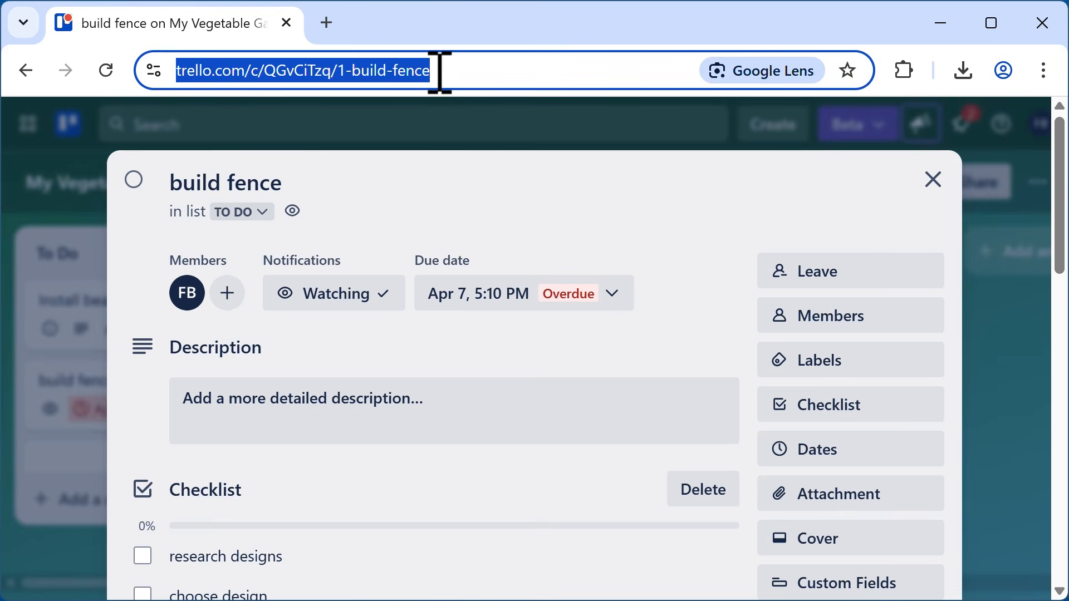
{"action": "left_click", "coordinate": [929, 189]}
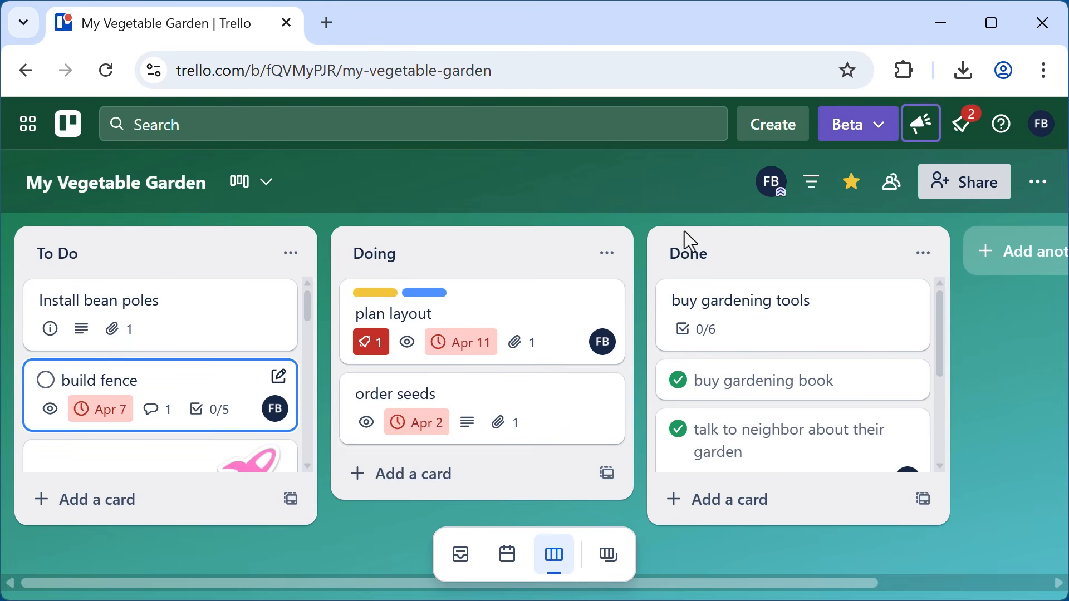
- Attach the copied "build fence" card link to the "build garden door" card in the To Do list
{"action": "scroll", "coordinate": [196, 387], "scroll_direction": "down", "scroll_amount": 3}
{"action": "scroll", "coordinate": [196, 386], "scroll_direction": "down", "scroll_amount": 5}
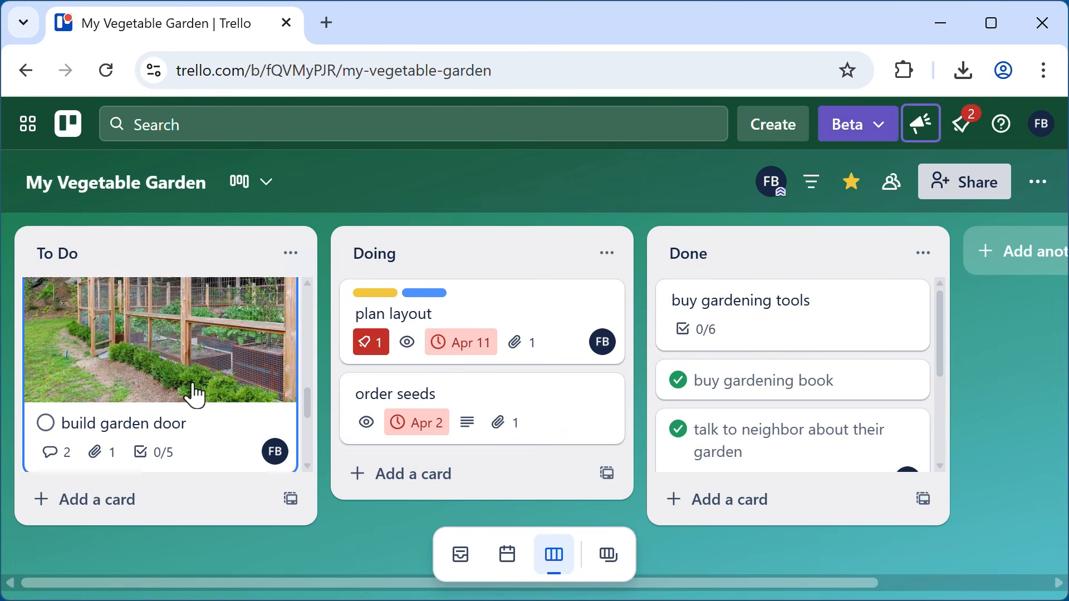
{"action": "left_click", "coordinate": [190, 334]}
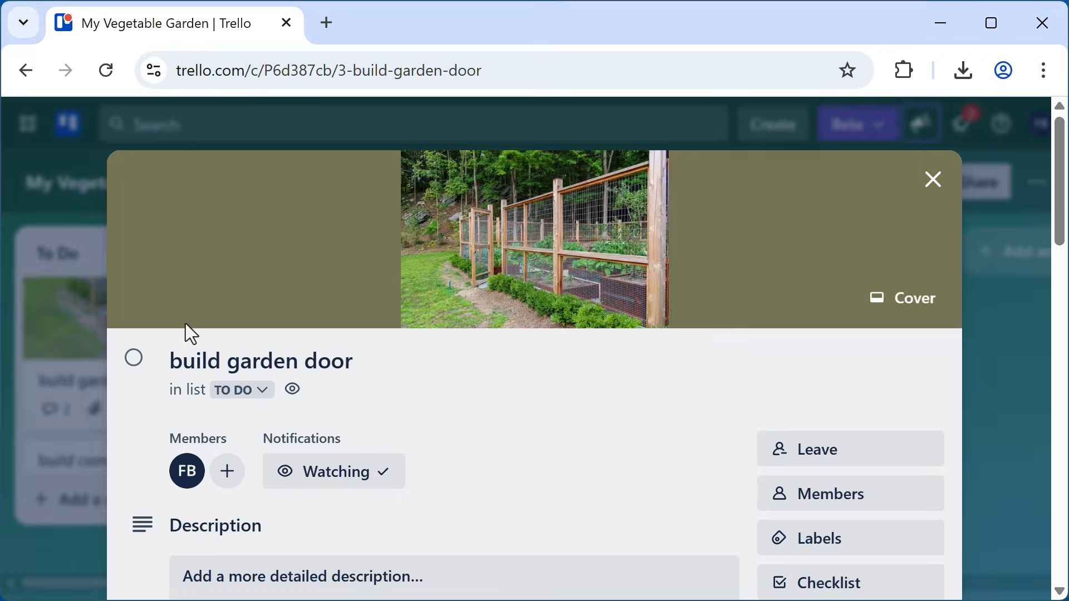
{"action": "scroll", "coordinate": [601, 496], "scroll_direction": "down", "scroll_amount": 5}
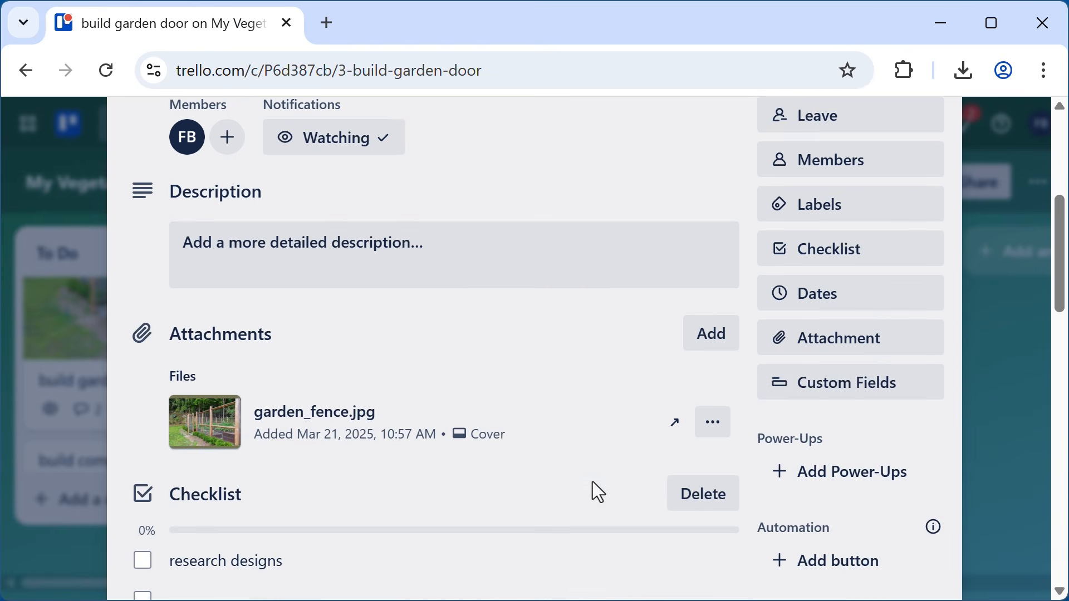
{"action": "left_click", "coordinate": [826, 346]}
{"action": "left_click", "coordinate": [818, 405]}
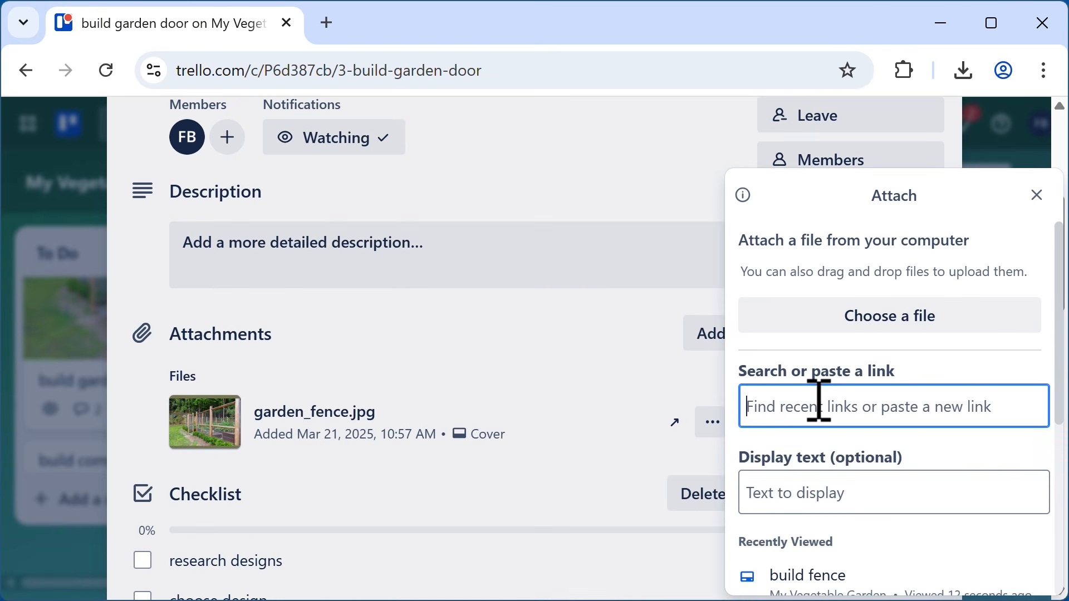
{"action": "key", "text": "ctrl+v"}
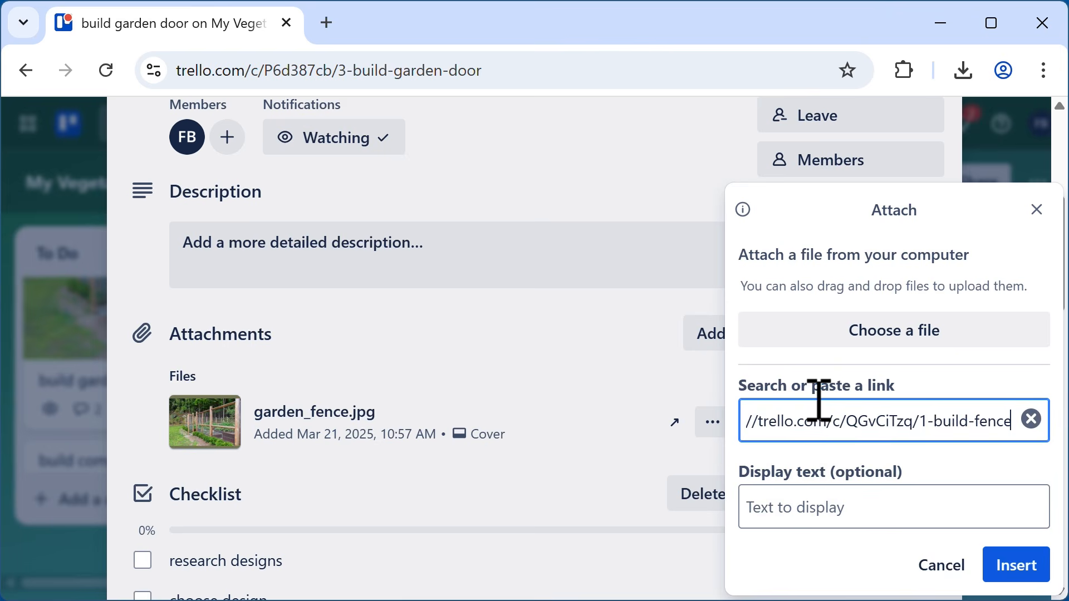
{"action": "left_click", "coordinate": [1023, 582]}
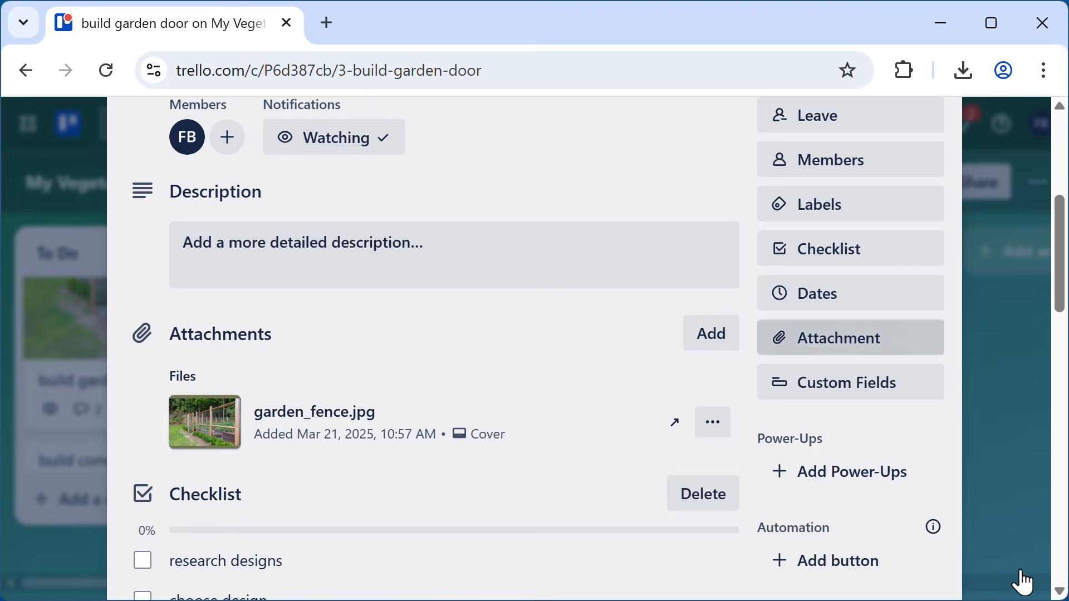
- Open the "build fence" card from the "build garden door" card's attachments and look through its details
{"action": "scroll", "coordinate": [571, 450], "scroll_direction": "down", "scroll_amount": 2}
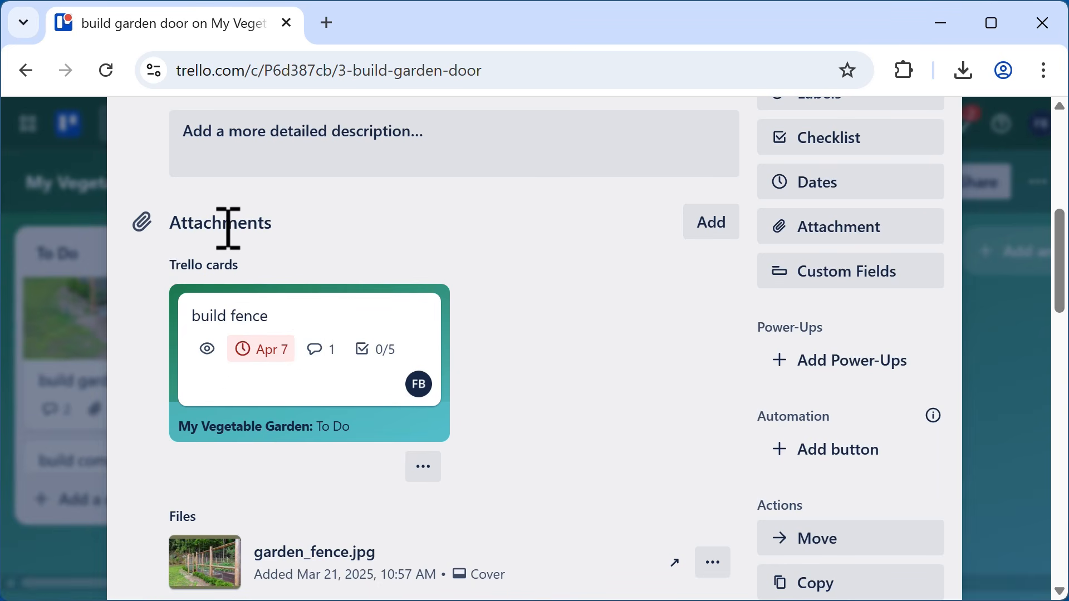
{"action": "left_click", "coordinate": [244, 328]}
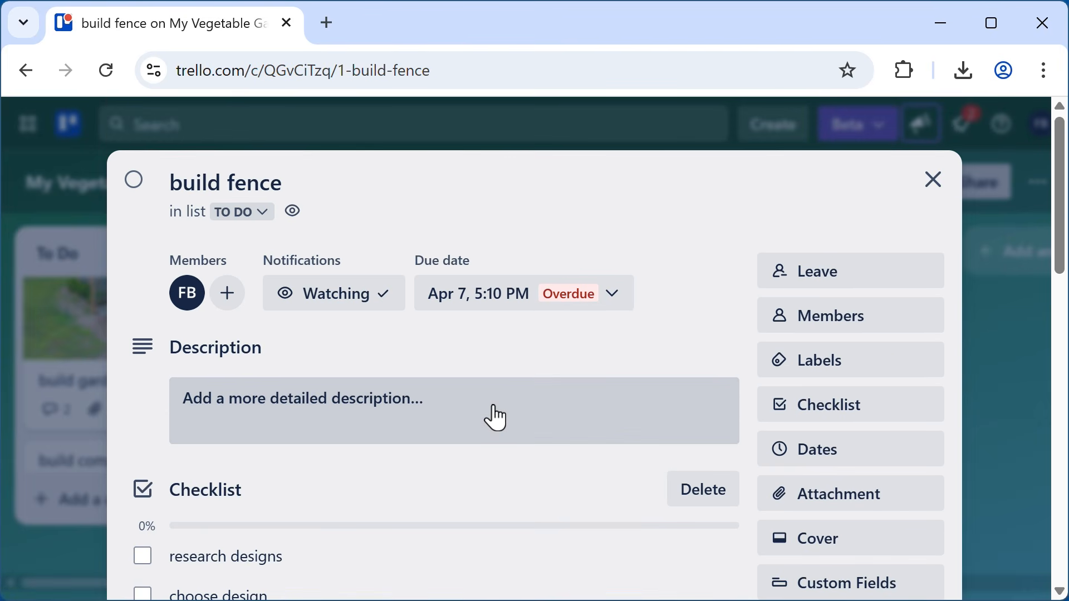
{"action": "scroll", "coordinate": [496, 419], "scroll_direction": "down", "scroll_amount": 8}
{"action": "scroll", "coordinate": [496, 418], "scroll_direction": "up", "scroll_amount": 6}
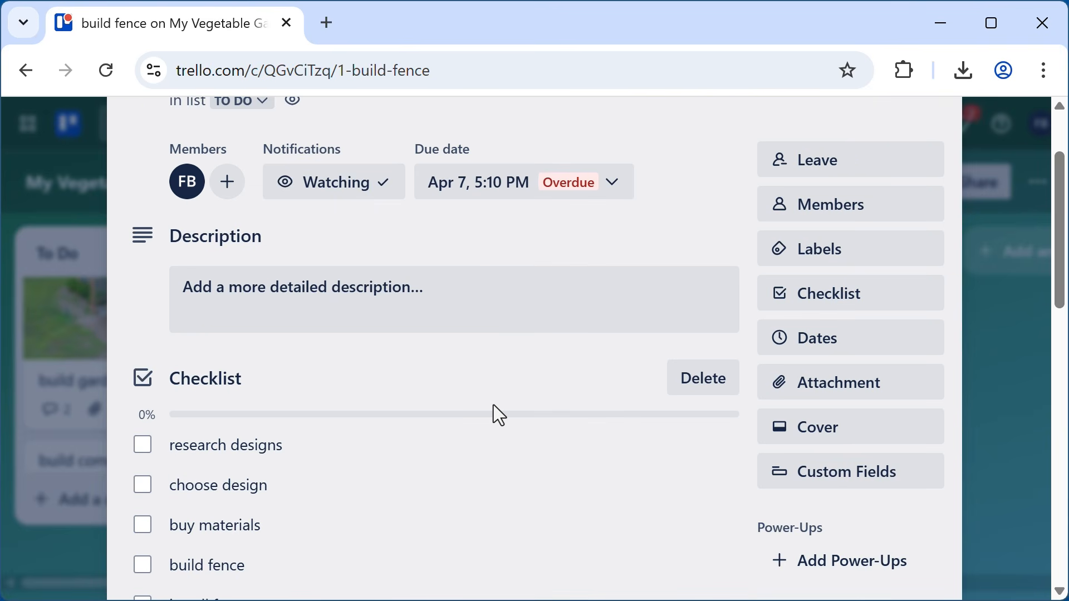
- Review the checklist items on the "build fence" card and close the card
{"action": "scroll", "coordinate": [493, 405], "scroll_direction": "up", "scroll_amount": 2}
{"action": "scroll", "coordinate": [494, 405], "scroll_direction": "down", "scroll_amount": 6}
{"action": "scroll", "coordinate": [494, 413], "scroll_direction": "up", "scroll_amount": 2}
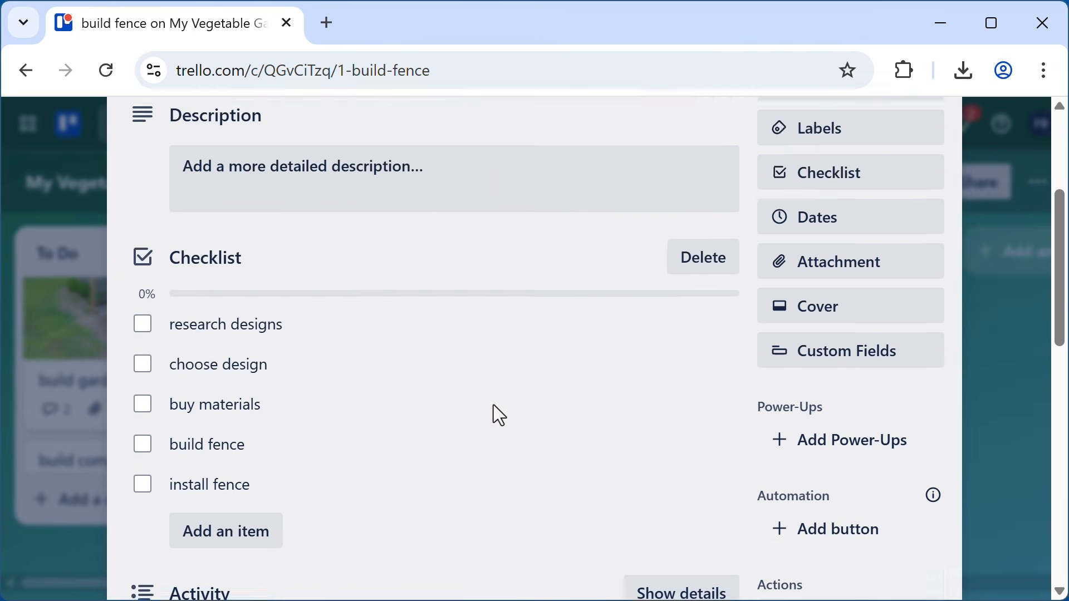
{"action": "key", "text": "Escape"}
- Connect the attached "build fence" card with the "build garden door" card in the To Do list so both cards are related
{"action": "scroll", "coordinate": [281, 379], "scroll_direction": "down", "scroll_amount": 5}
{"action": "scroll", "coordinate": [283, 364], "scroll_direction": "down", "scroll_amount": 2}
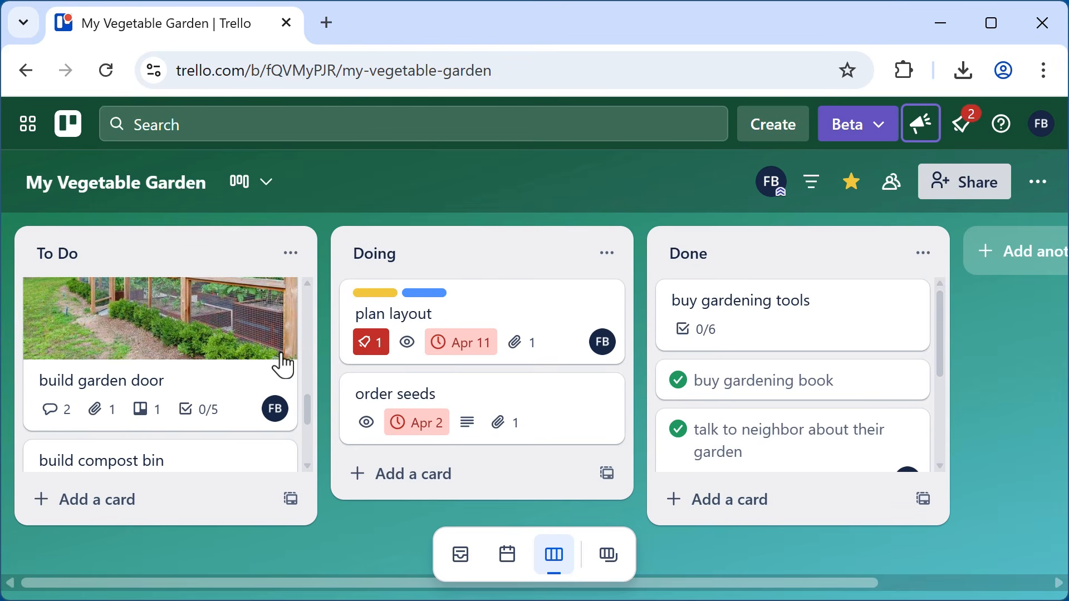
{"action": "left_click", "coordinate": [229, 311]}
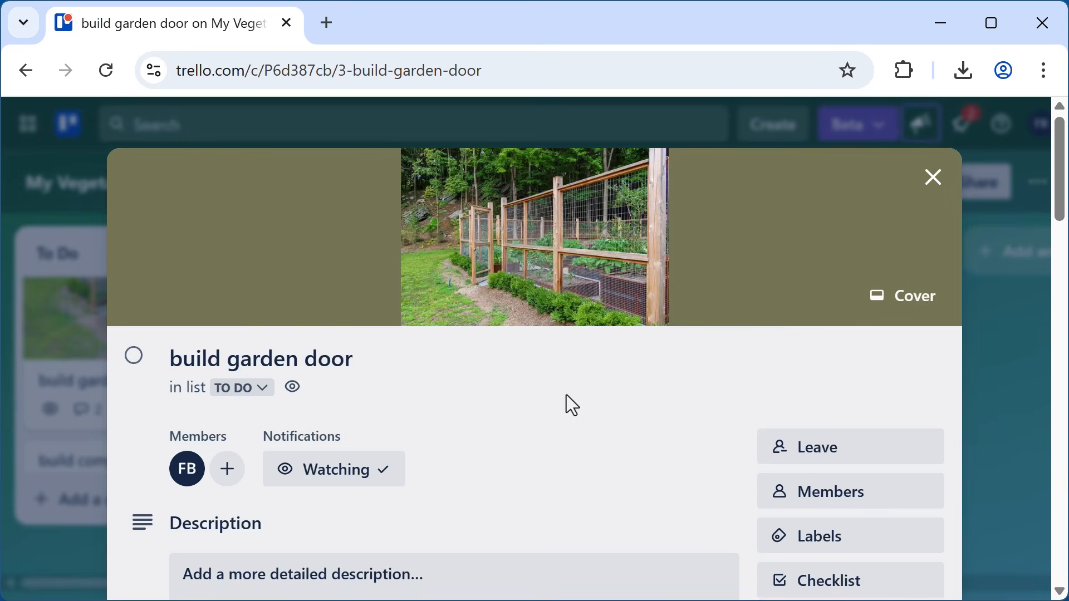
{"action": "scroll", "coordinate": [565, 404], "scroll_direction": "down", "scroll_amount": 5}
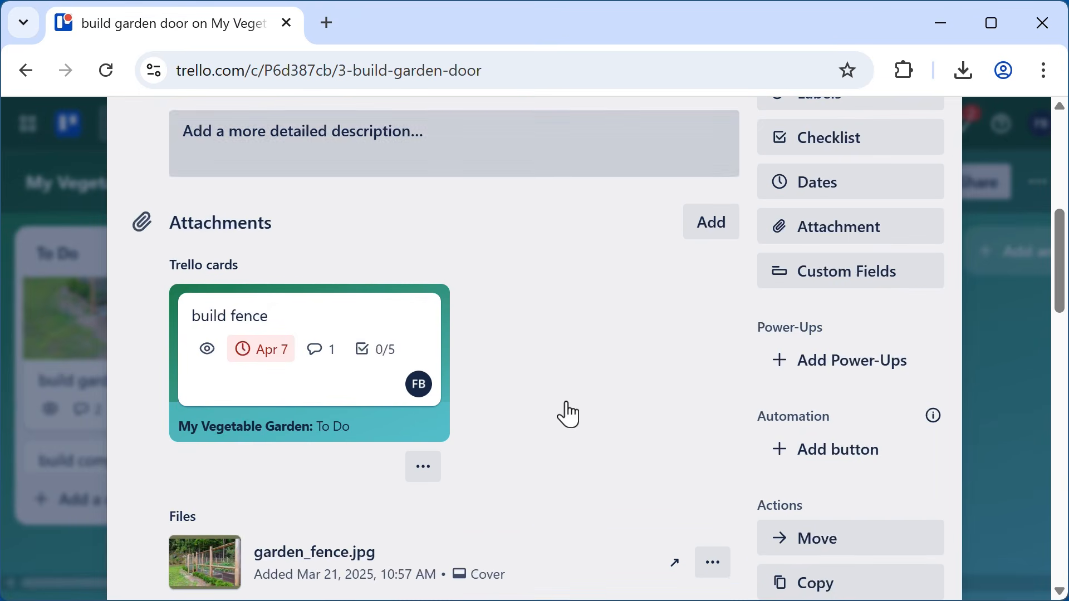
{"action": "left_click", "coordinate": [426, 478]}
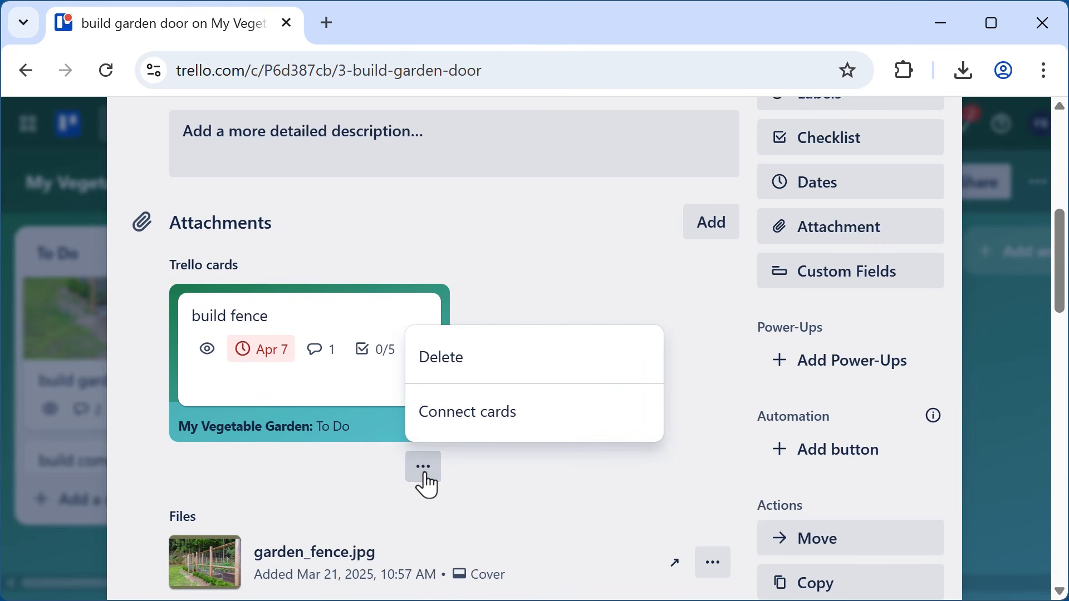
{"action": "left_click", "coordinate": [487, 432]}
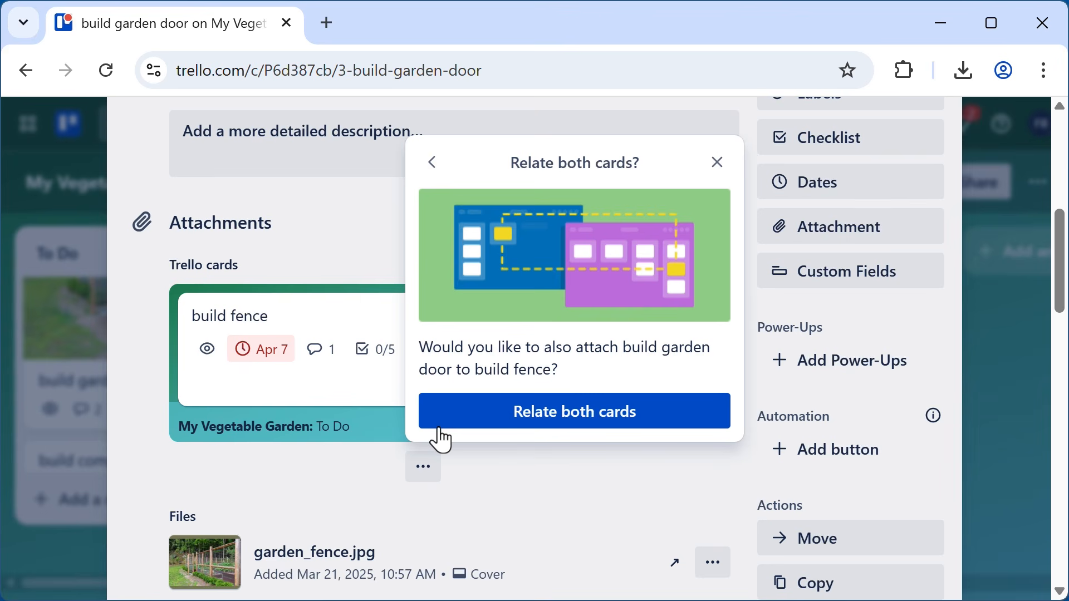
{"action": "left_click", "coordinate": [497, 426]}
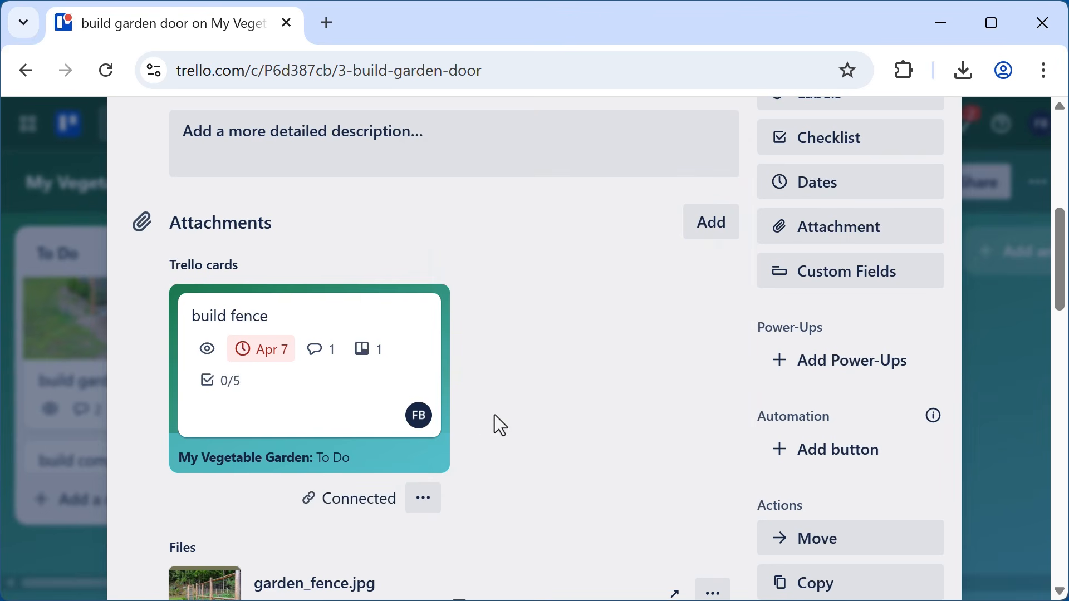
- Follow the connected card attachments to "build fence" and back to "build garden door", check the attachments, and close the card
{"action": "left_click", "coordinate": [294, 339]}
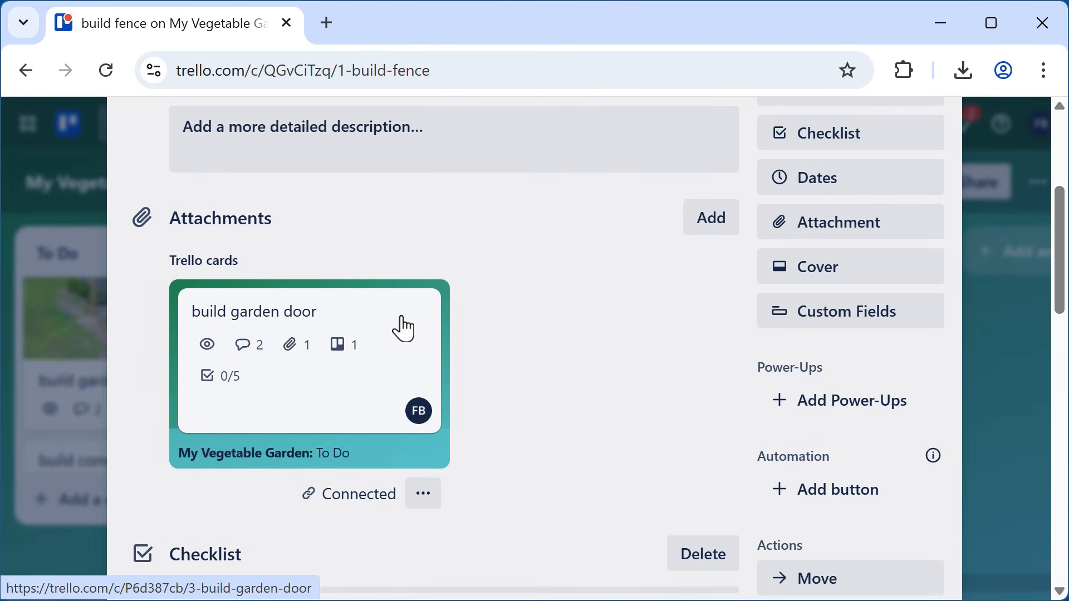
{"action": "left_click", "coordinate": [345, 332]}
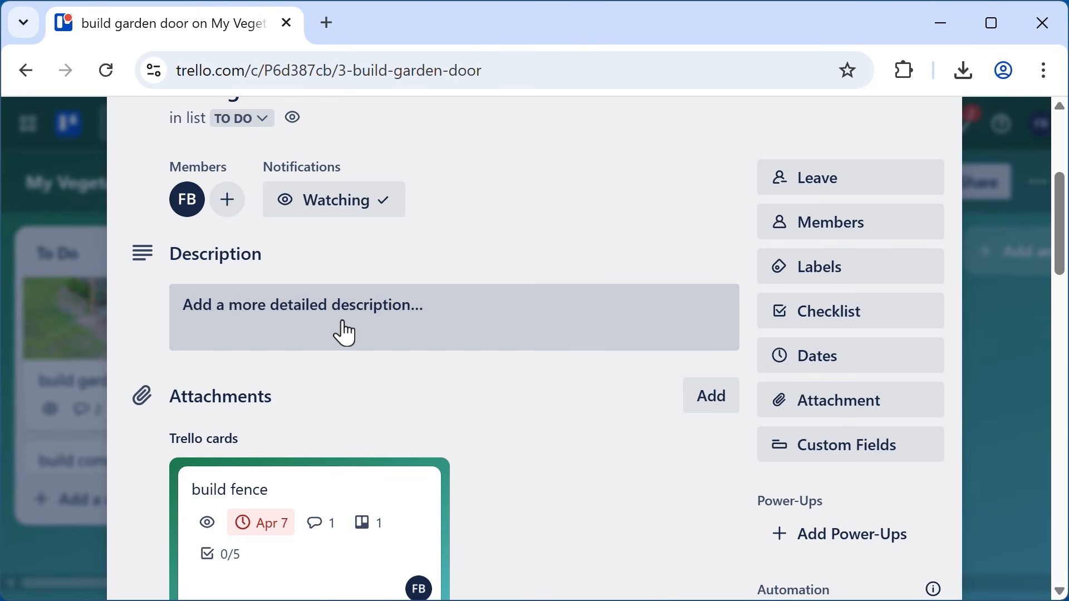
{"action": "scroll", "coordinate": [511, 454], "scroll_direction": "down", "scroll_amount": 8}
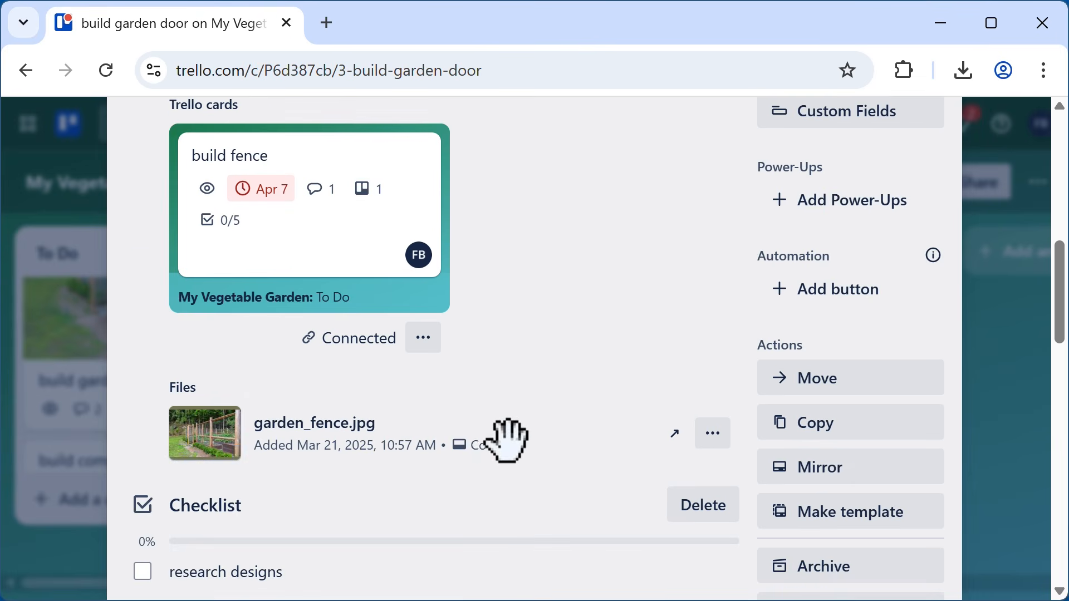
{"action": "scroll", "coordinate": [496, 460], "scroll_direction": "up", "scroll_amount": 4}
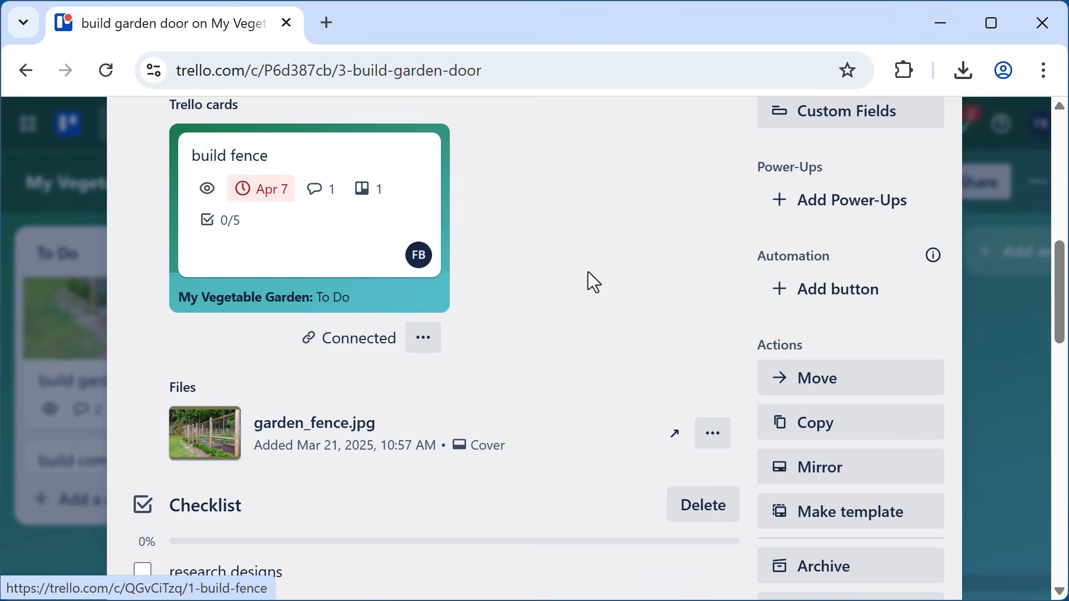
{"action": "scroll", "coordinate": [588, 272], "scroll_direction": "up", "scroll_amount": 10}
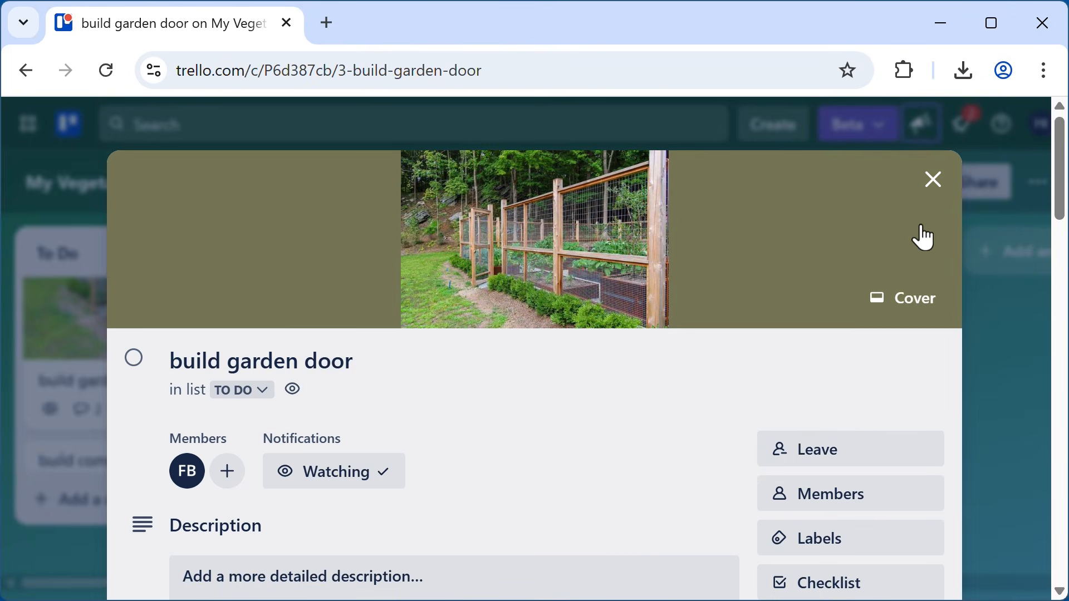
{"action": "left_click", "coordinate": [933, 180]}
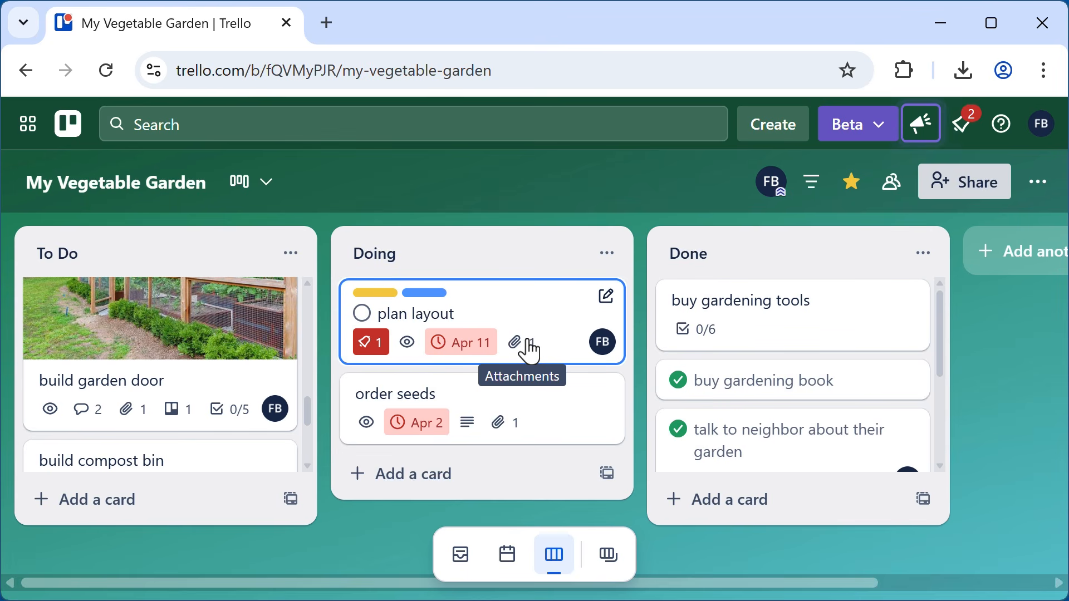
- Open the recently viewed Cookbook board and copy its web address
{"action": "left_click", "coordinate": [614, 560]}
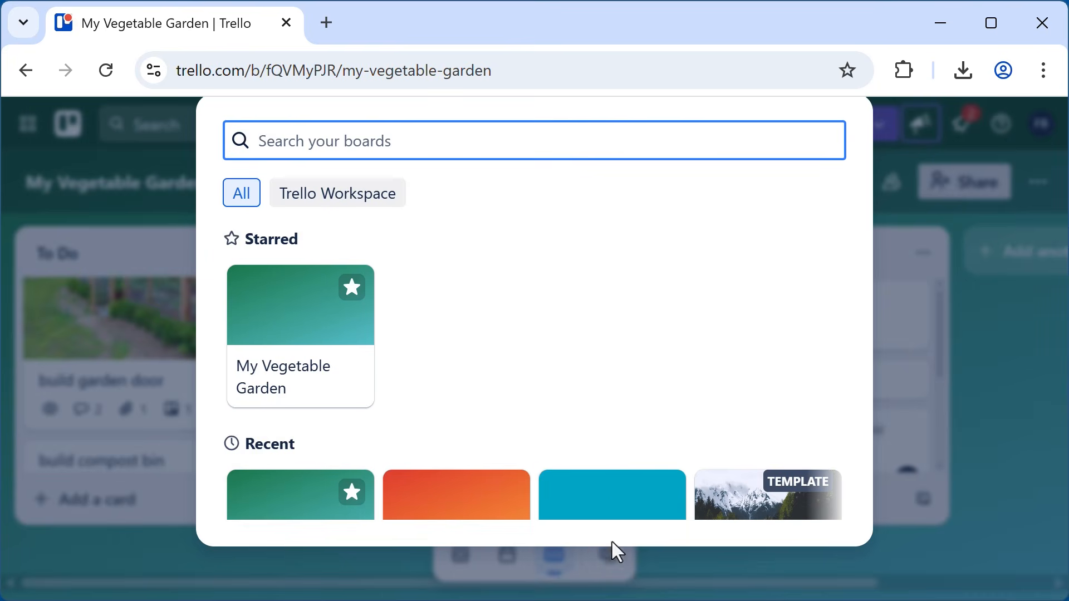
{"action": "scroll", "coordinate": [533, 318], "scroll_direction": "down", "scroll_amount": 3}
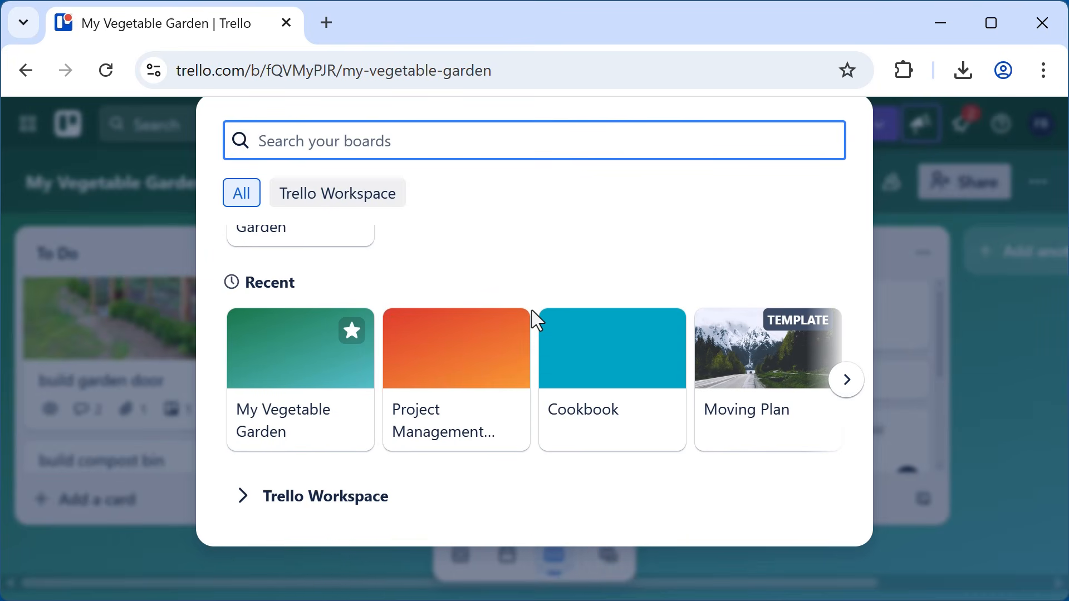
{"action": "left_click", "coordinate": [610, 346]}
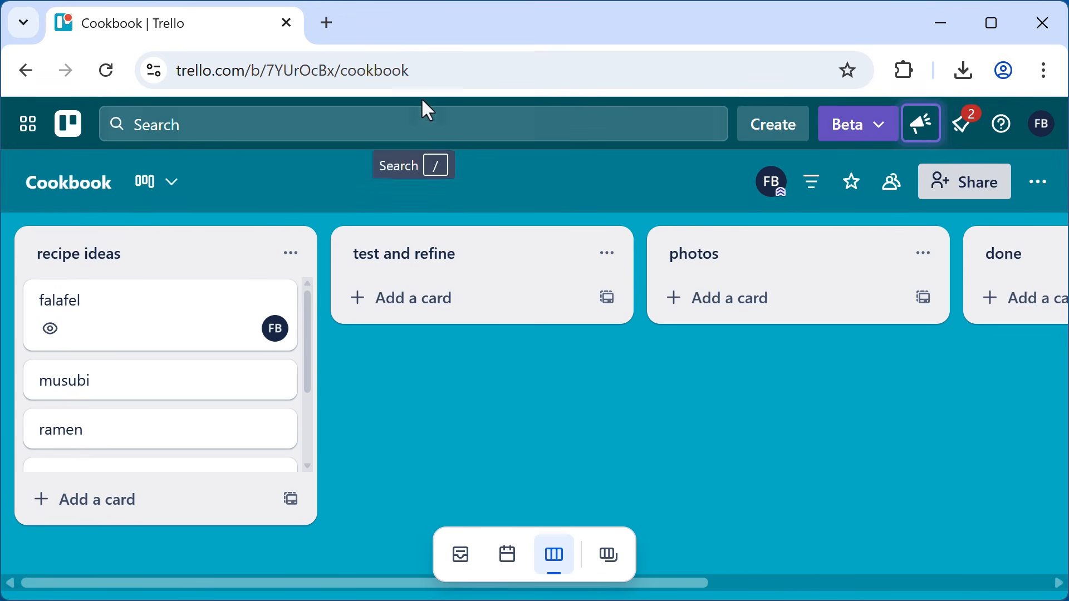
{"action": "left_click", "coordinate": [444, 71]}
{"action": "key", "text": "ctrl+c"}
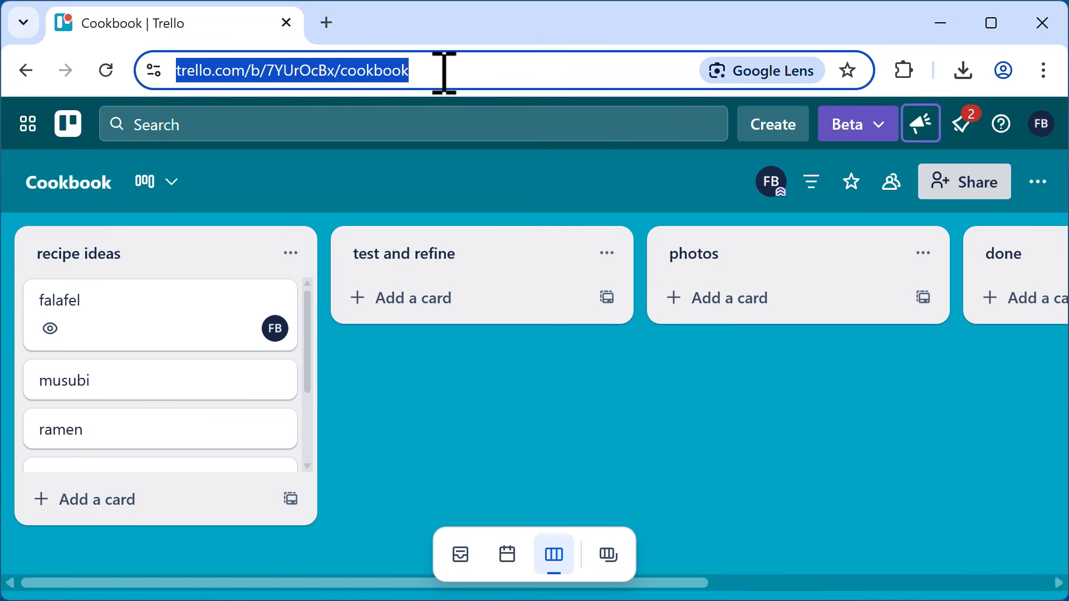
- Return to the My Vegetable Garden board and attach the copied Cookbook board link to the "sunflowers" card in the To Do list
{"action": "left_click", "coordinate": [611, 557]}
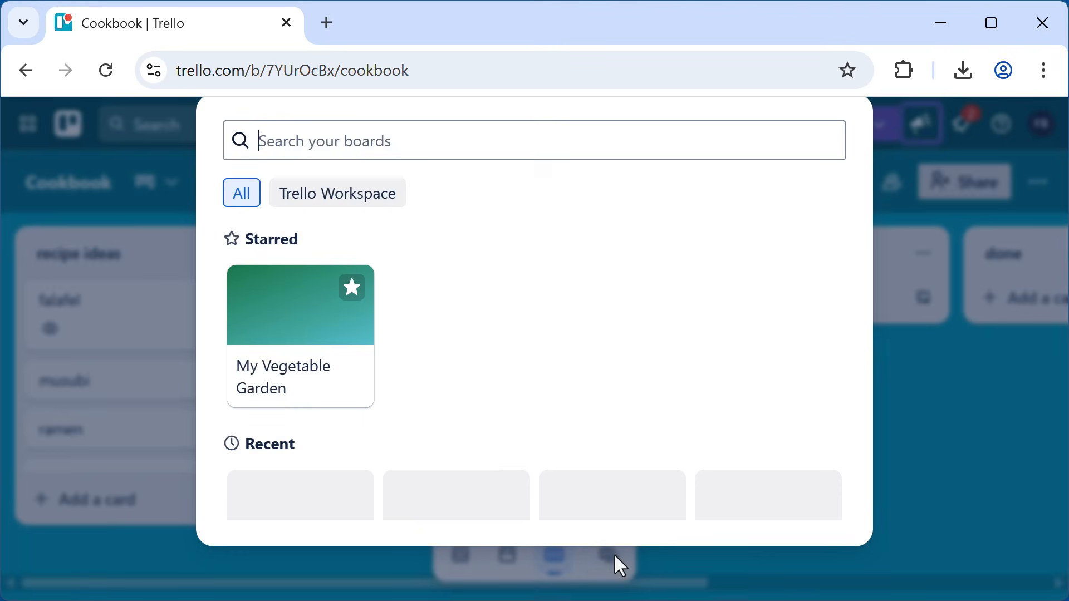
{"action": "left_click", "coordinate": [303, 333]}
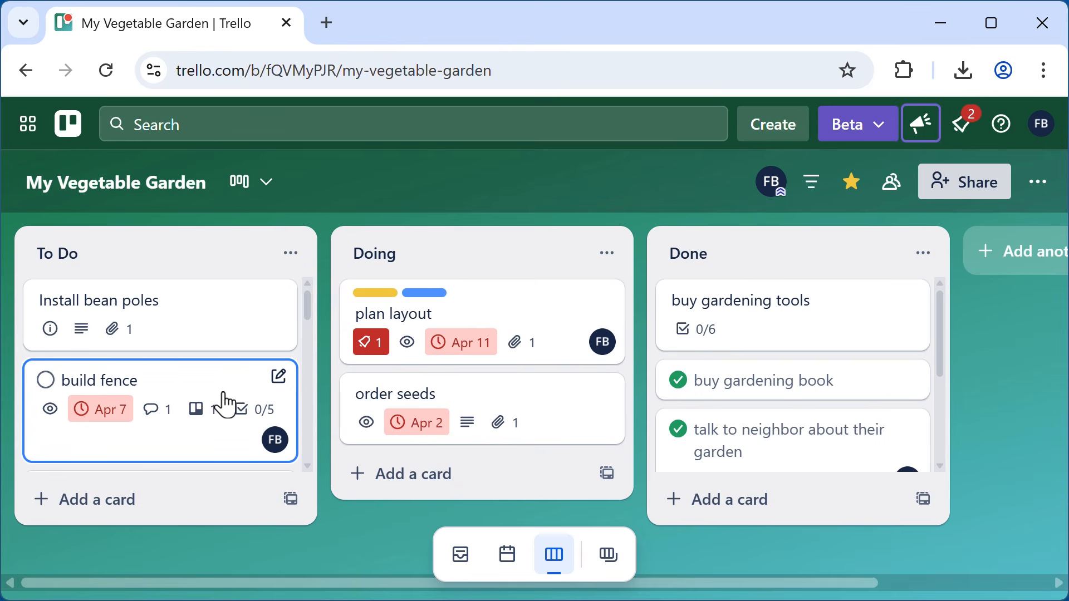
{"action": "left_click_drag", "start_coordinate": [309, 311], "coordinate": [283, 455]}
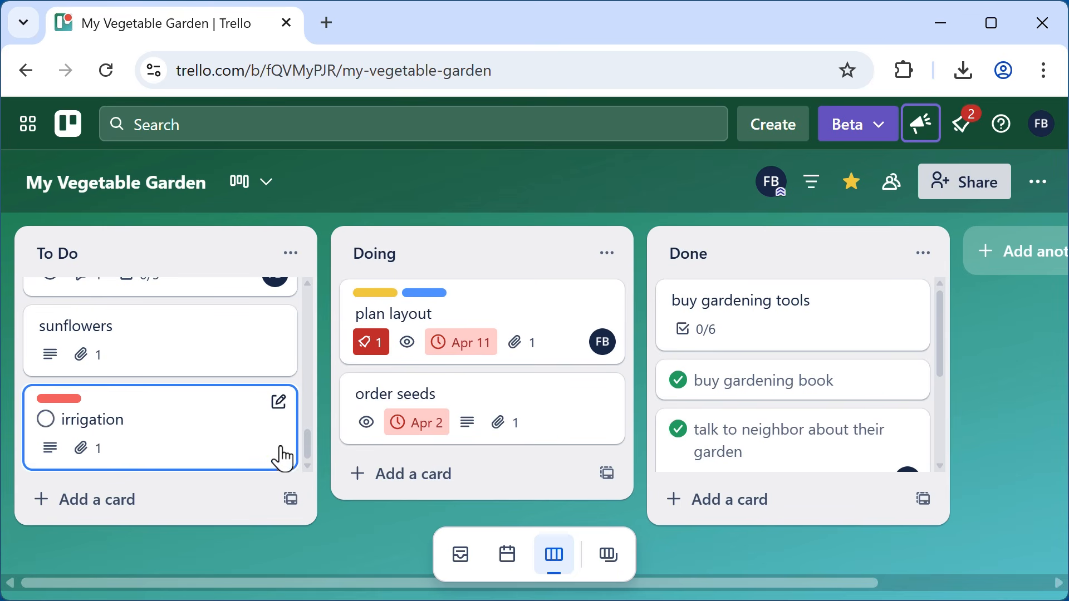
{"action": "left_click", "coordinate": [224, 347]}
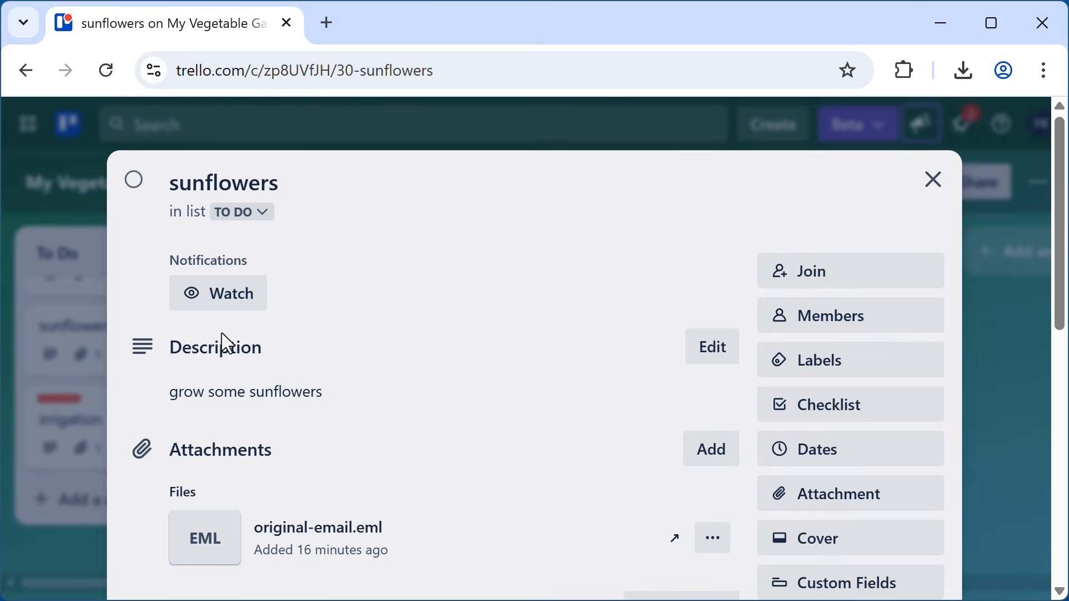
{"action": "scroll", "coordinate": [432, 367], "scroll_direction": "down", "scroll_amount": 4}
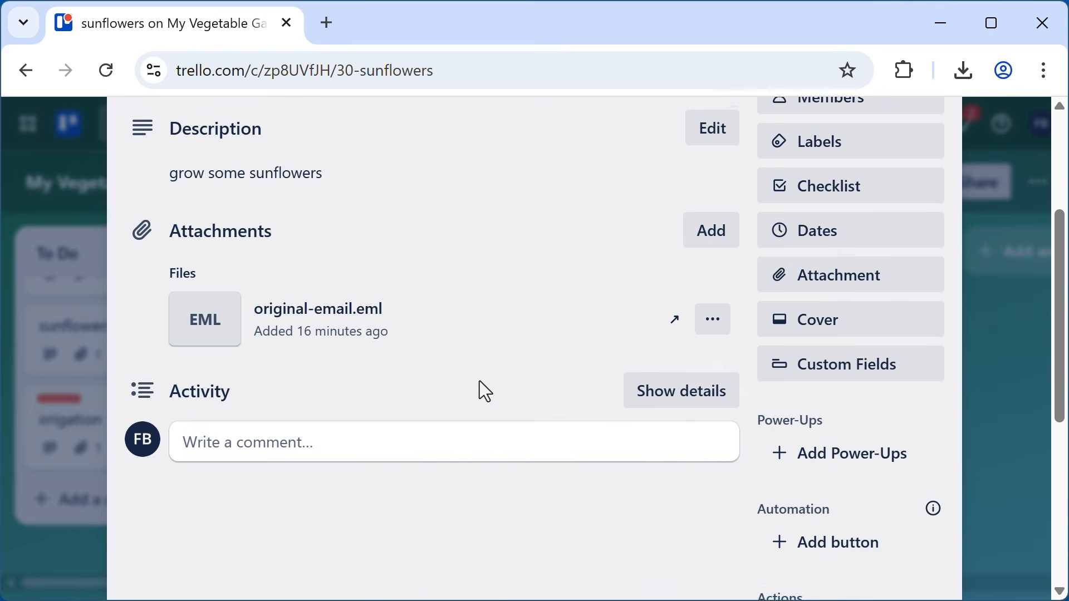
{"action": "left_click", "coordinate": [846, 273]}
{"action": "left_click", "coordinate": [772, 397]}
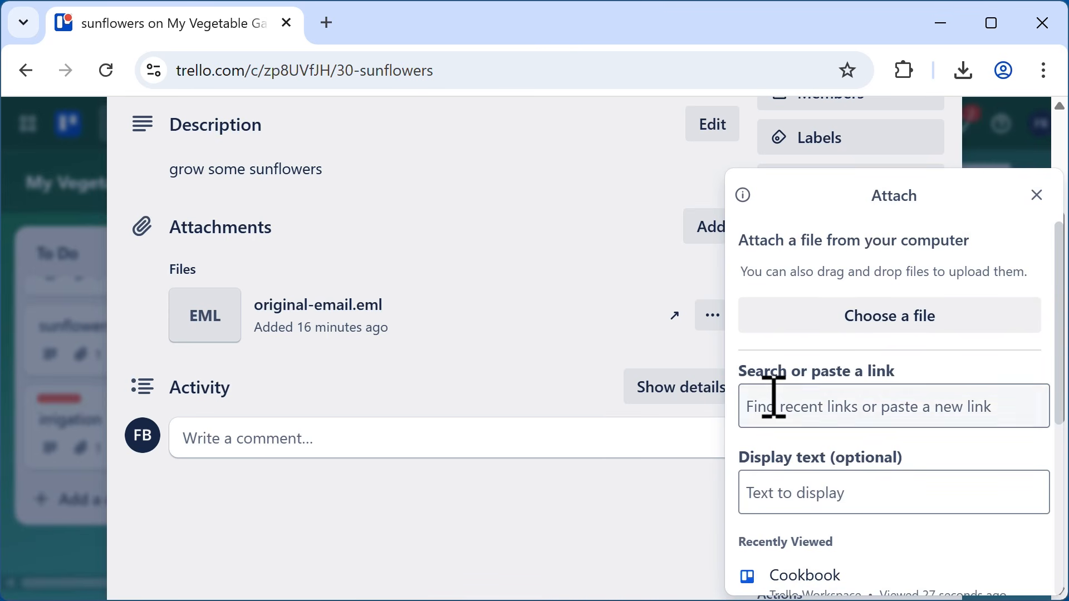
{"action": "key", "text": "ctrl+v"}
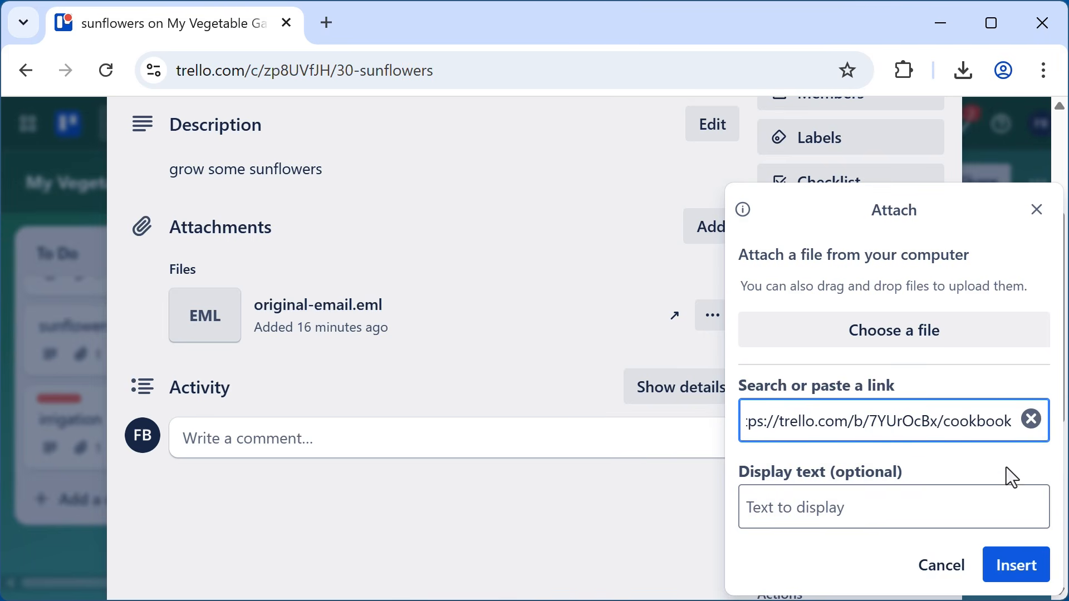
{"action": "left_click", "coordinate": [1015, 568]}
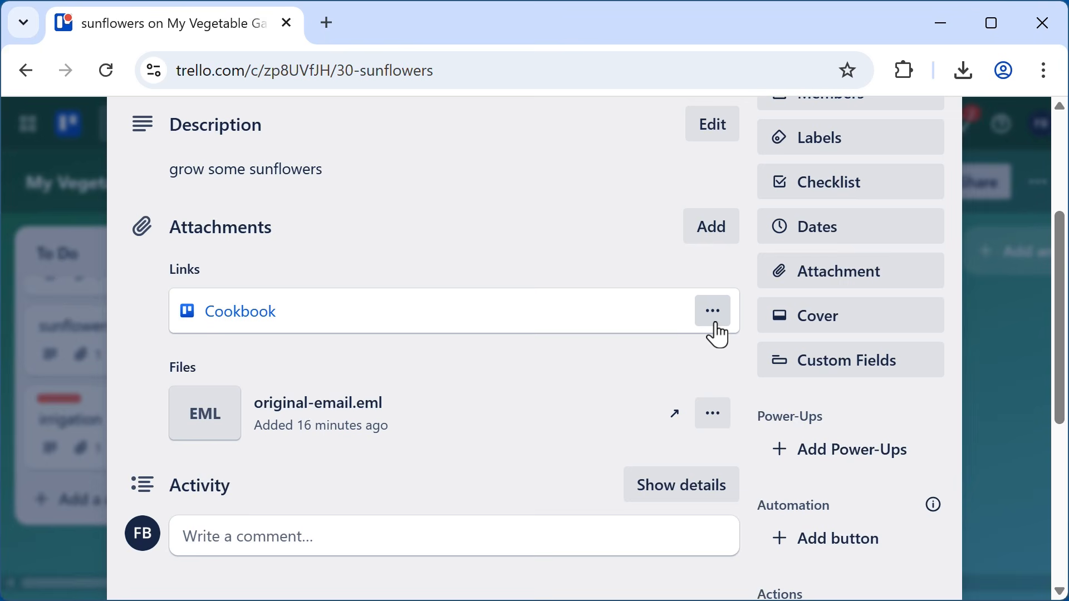
- Preview the Cookbook board from the "sunflowers" card's attached link, look across its lists, and close the preview
{"action": "scroll", "coordinate": [719, 335], "scroll_direction": "up", "scroll_amount": 2}
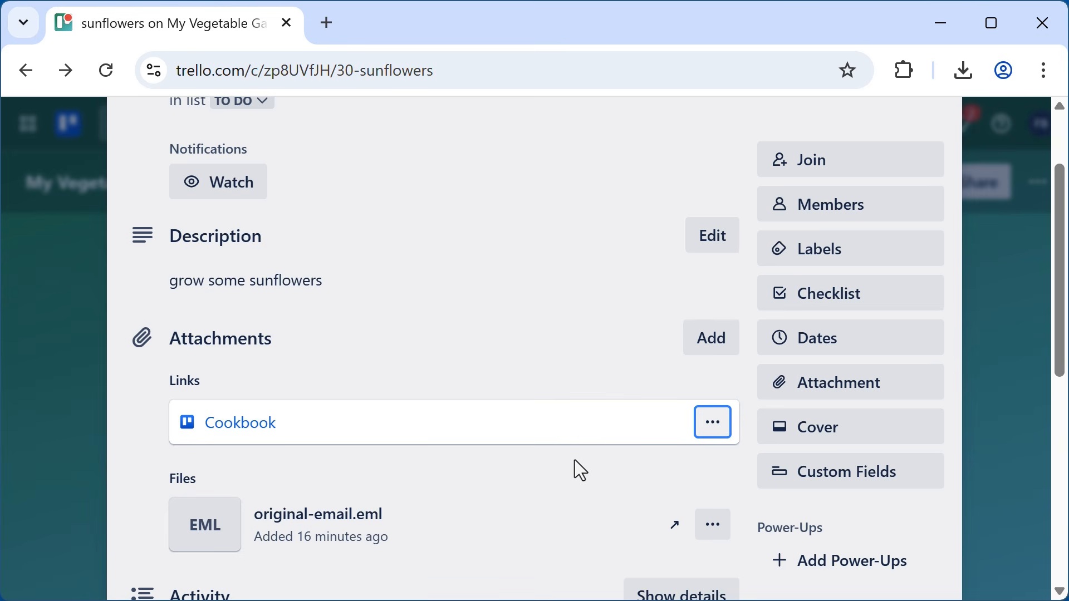
{"action": "left_click", "coordinate": [694, 458]}
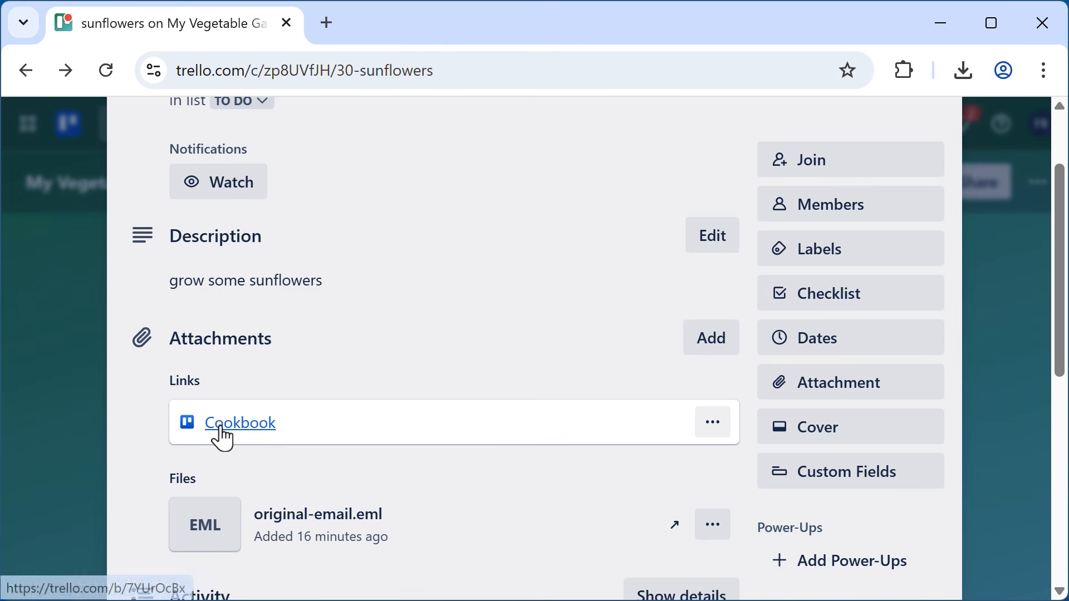
{"action": "mouse_move", "coordinate": [222, 431]}
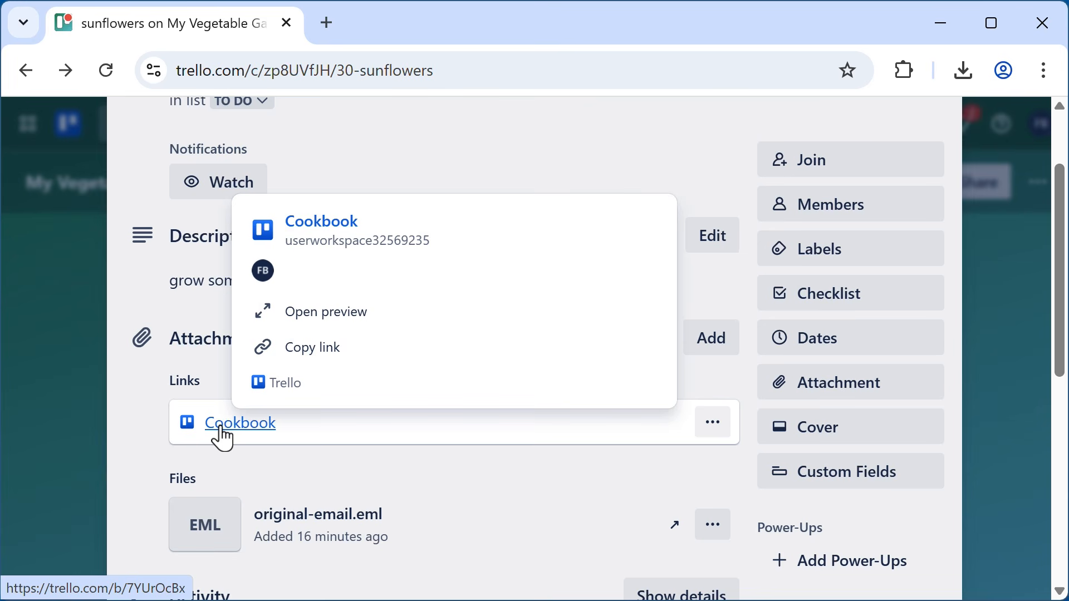
{"action": "left_click", "coordinate": [326, 317]}
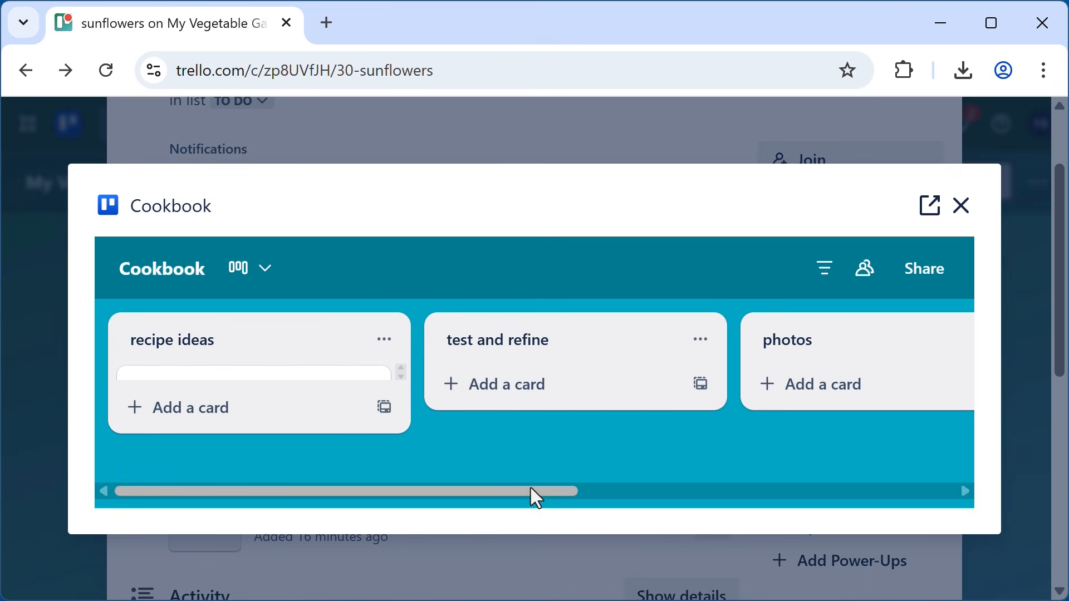
{"action": "left_click_drag", "start_coordinate": [523, 492], "coordinate": [926, 515]}
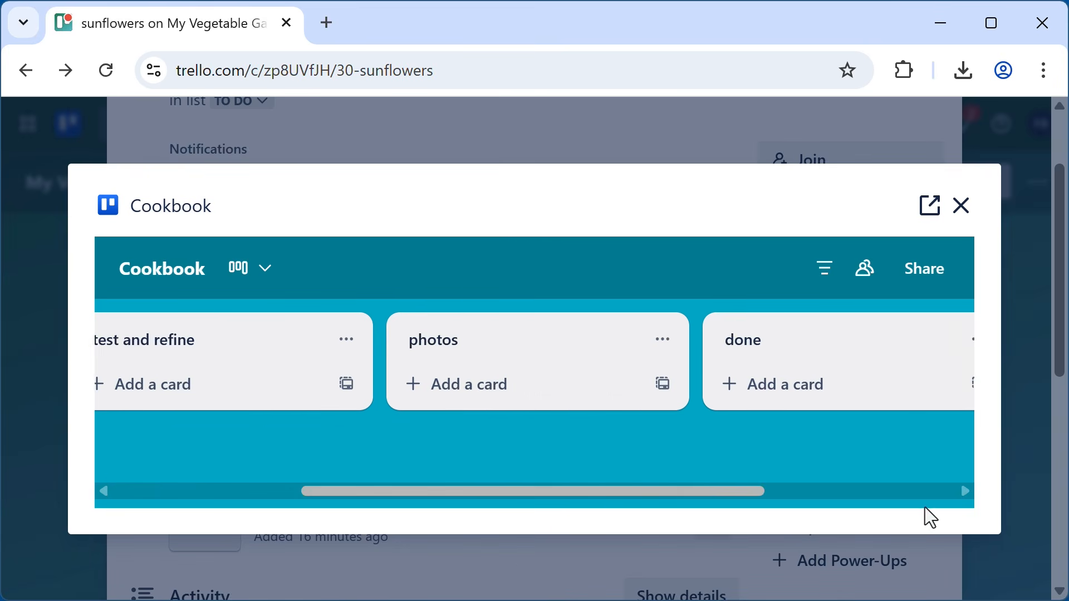
{"action": "left_click", "coordinate": [961, 206]}
{"action": "scroll", "coordinate": [529, 343], "scroll_direction": "up", "scroll_amount": 3}
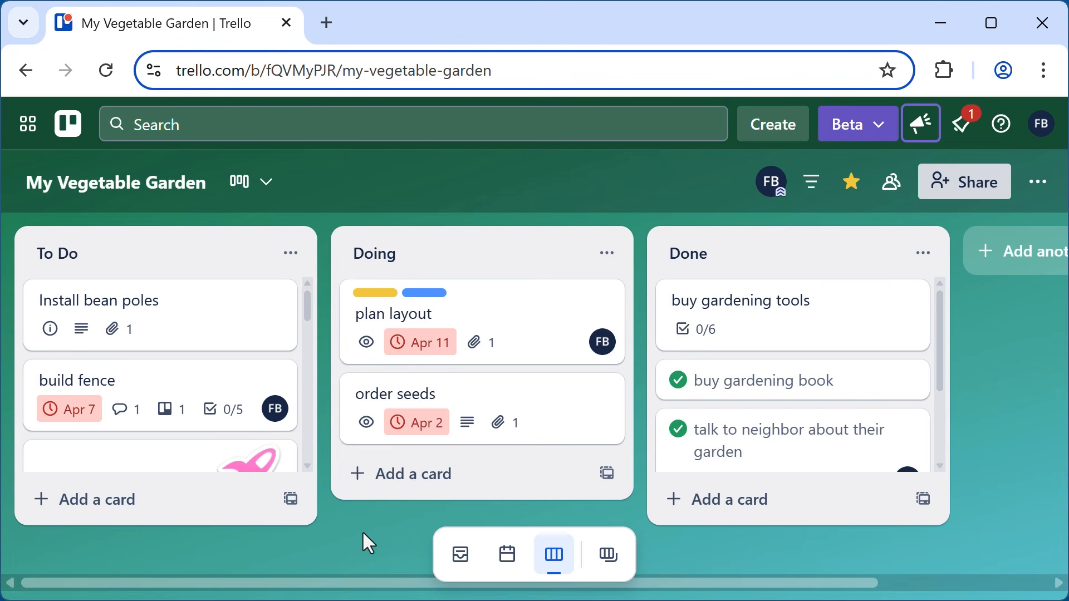
- Switch from the My Vegetable Garden board to the recently viewed Project Management Sample board
{"action": "key", "text": "b"}
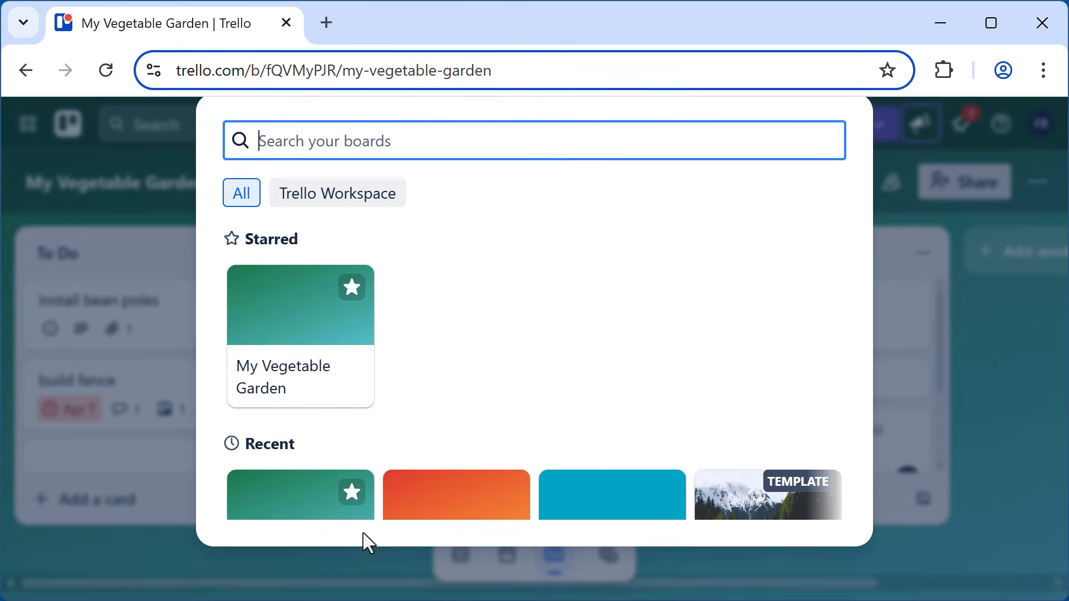
{"action": "key", "text": "Down"}
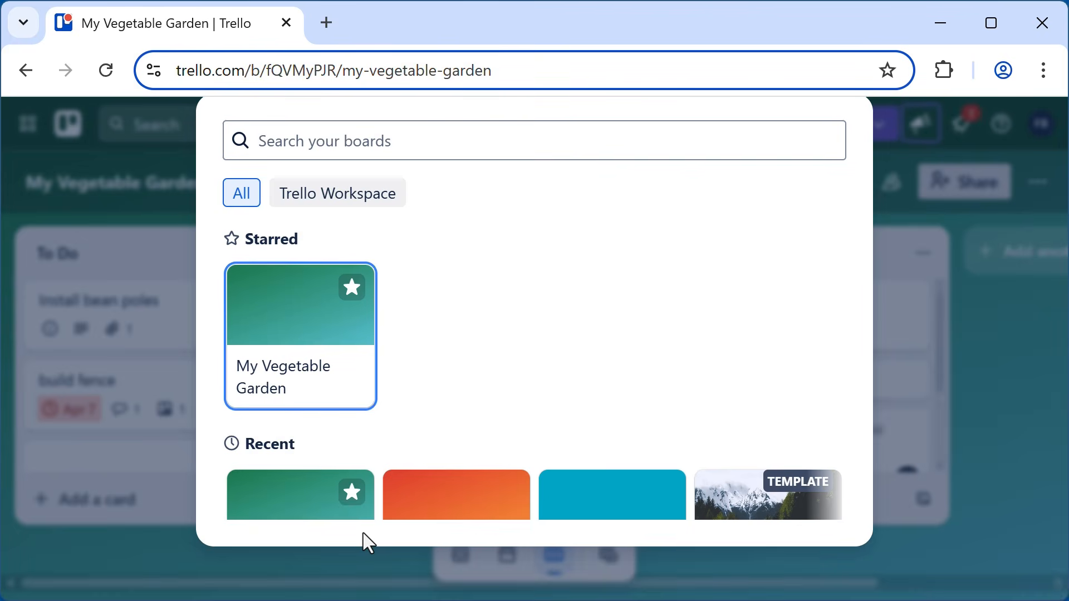
{"action": "key", "text": "Down"}
{"action": "key", "text": "Right"}
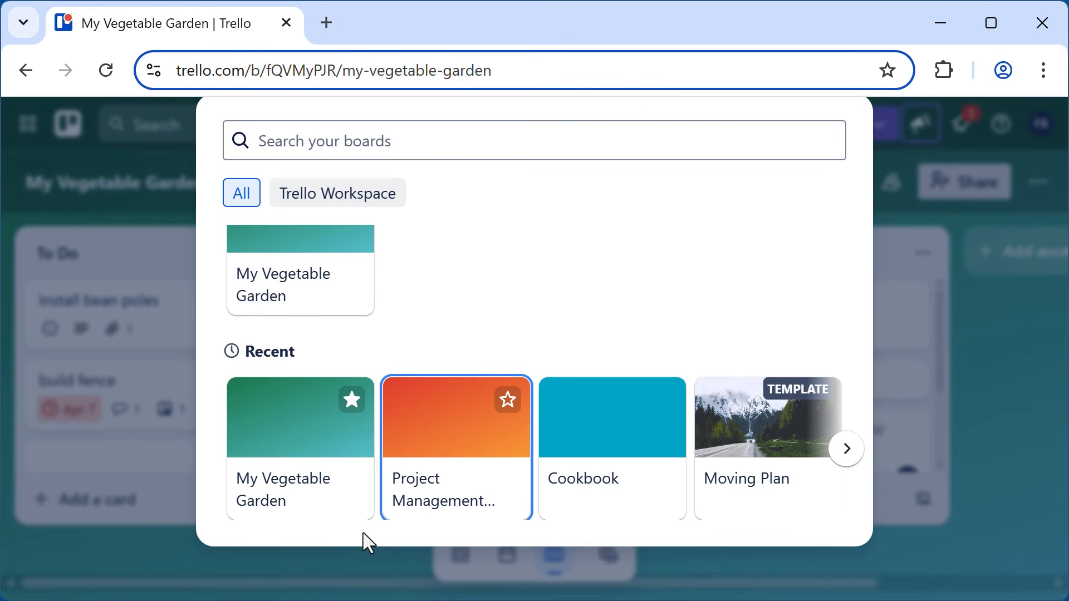
{"action": "key", "text": "Return"}
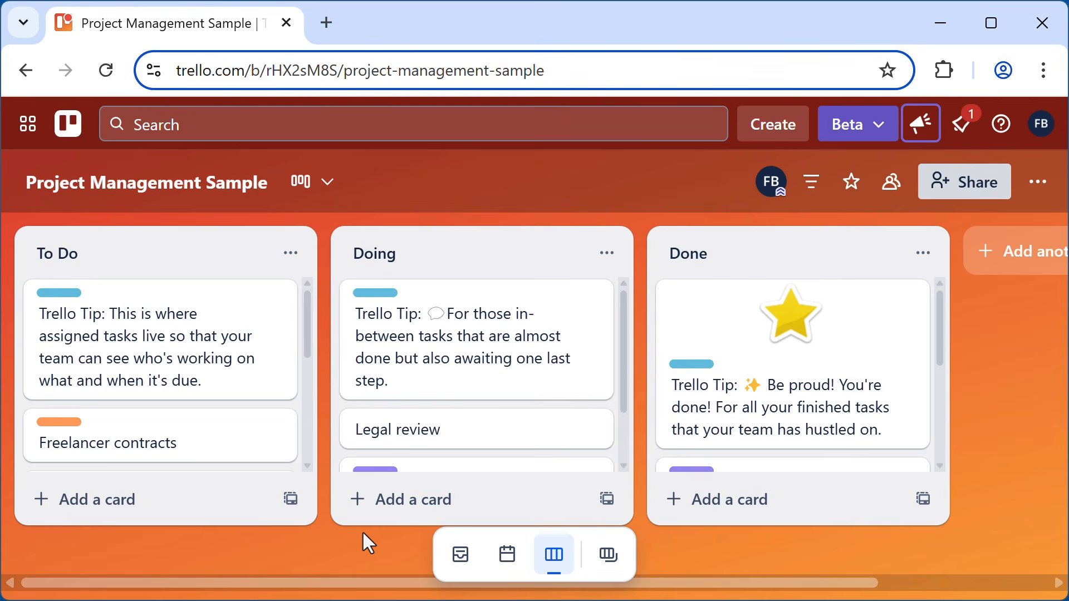
- Switch from the Project Management Sample board to the starred My Vegetable Garden board
{"action": "key", "text": "b"}
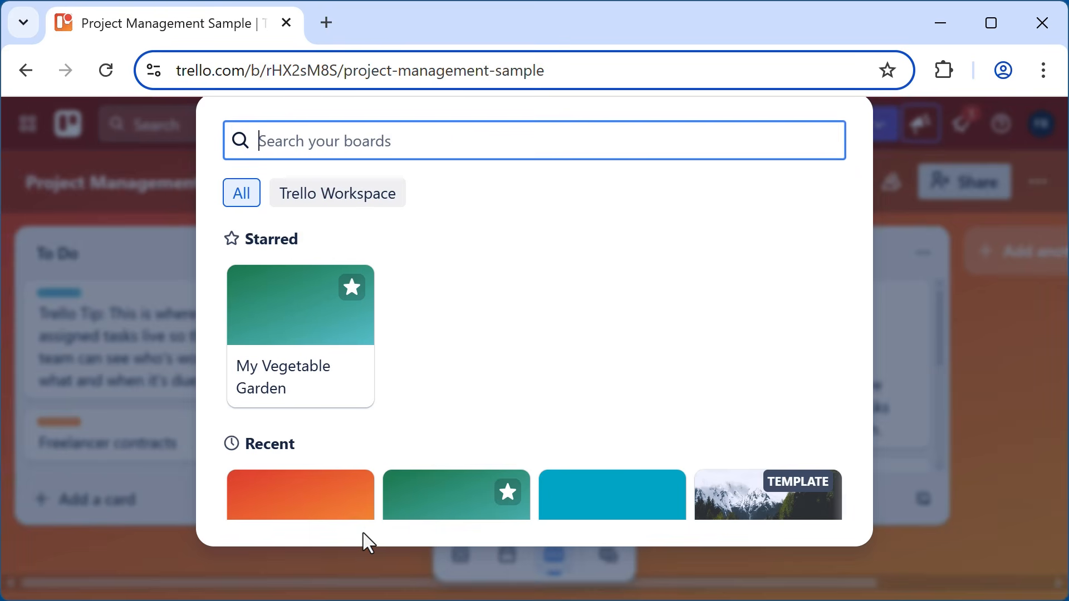
{"action": "key", "text": "Down"}
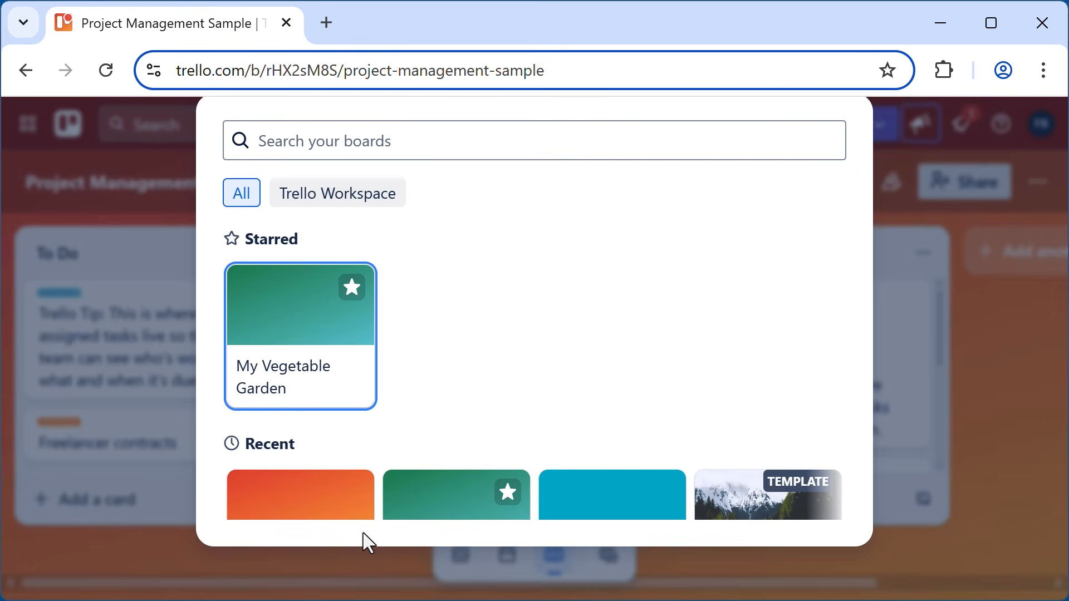
{"action": "key", "text": "Return"}
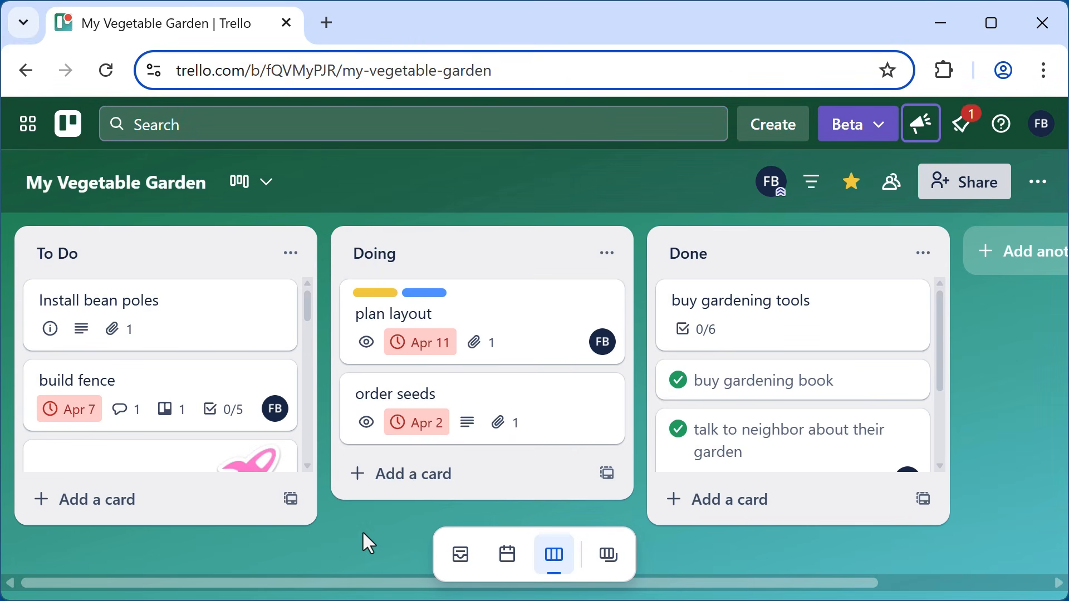
- Move the card selection across the board's lists and back to "Install bean poles", view that card's details, and close it
{"action": "key", "text": "Down"}
{"action": "key", "text": "Down"}
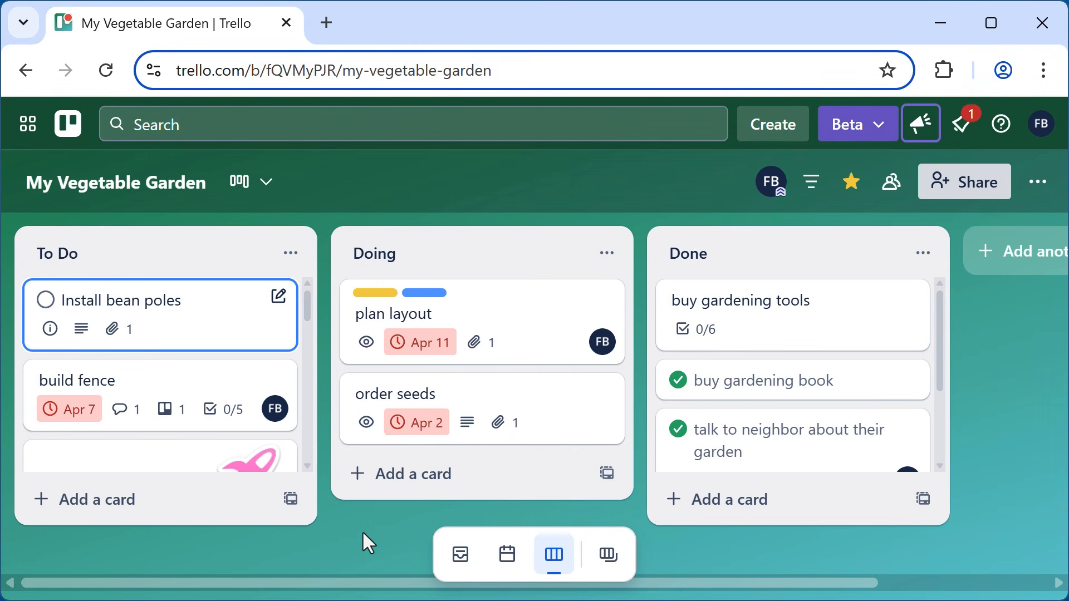
{"action": "key", "text": "Right"}
{"action": "key", "text": "Up"}
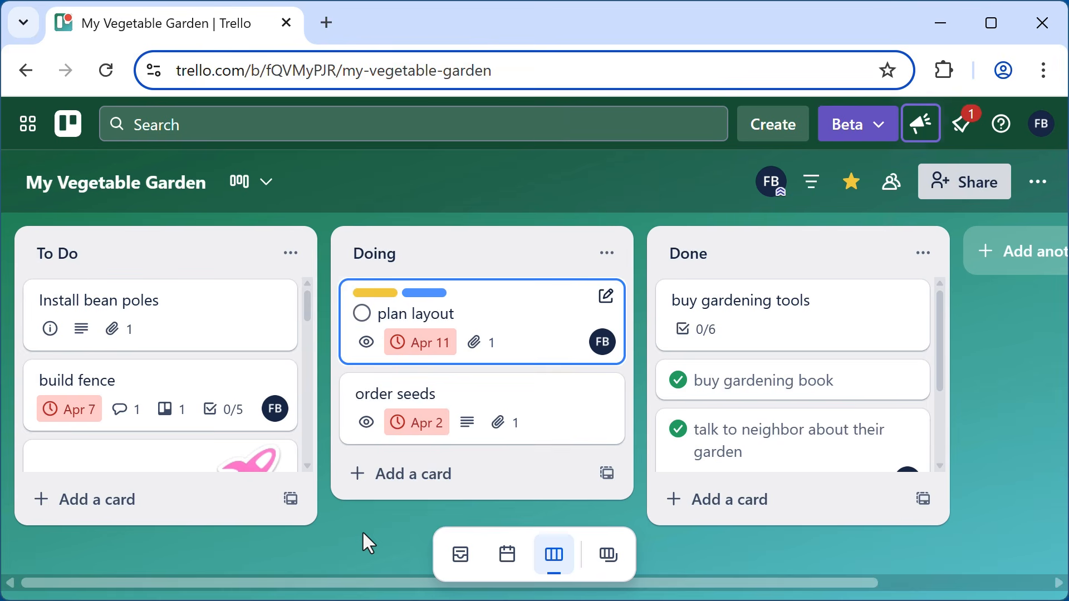
{"action": "key", "text": "Right"}
{"action": "key", "text": "Down"}
{"action": "key", "text": "Up"}
{"action": "key", "text": "Left"}
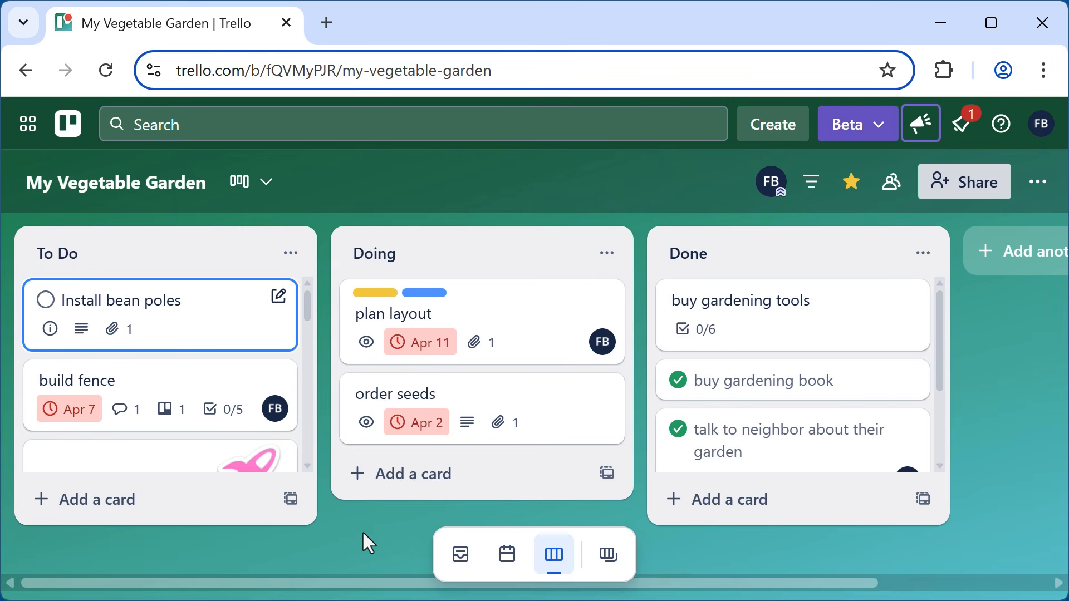
{"action": "key", "text": "Return"}
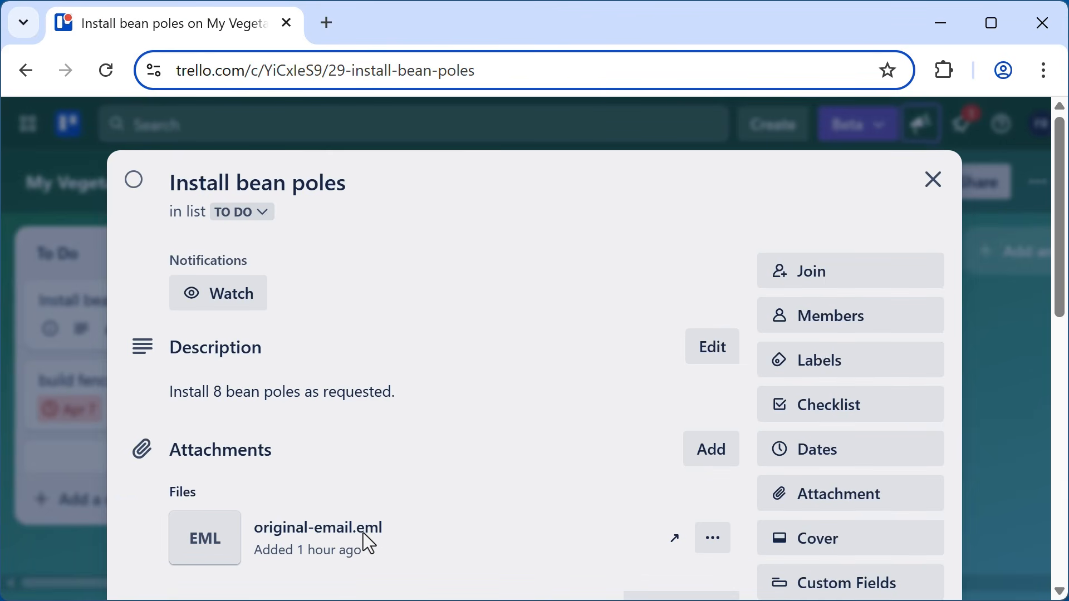
{"action": "key", "text": "Escape"}
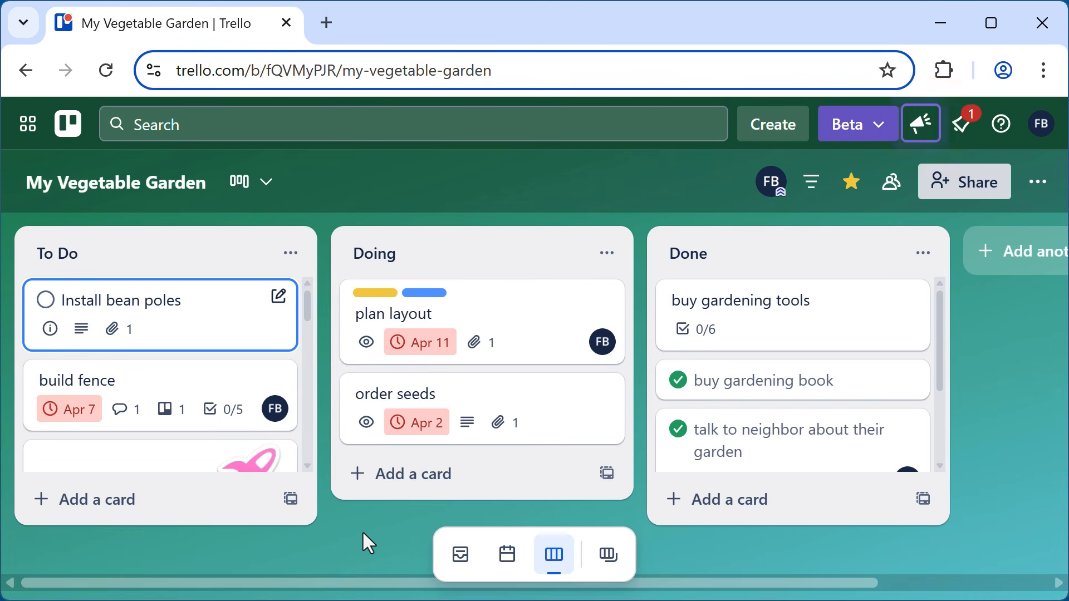
- Copy the "Install bean poles" card and paste the duplicate at the end of the To Do list
{"action": "key", "text": "ctrl+c"}
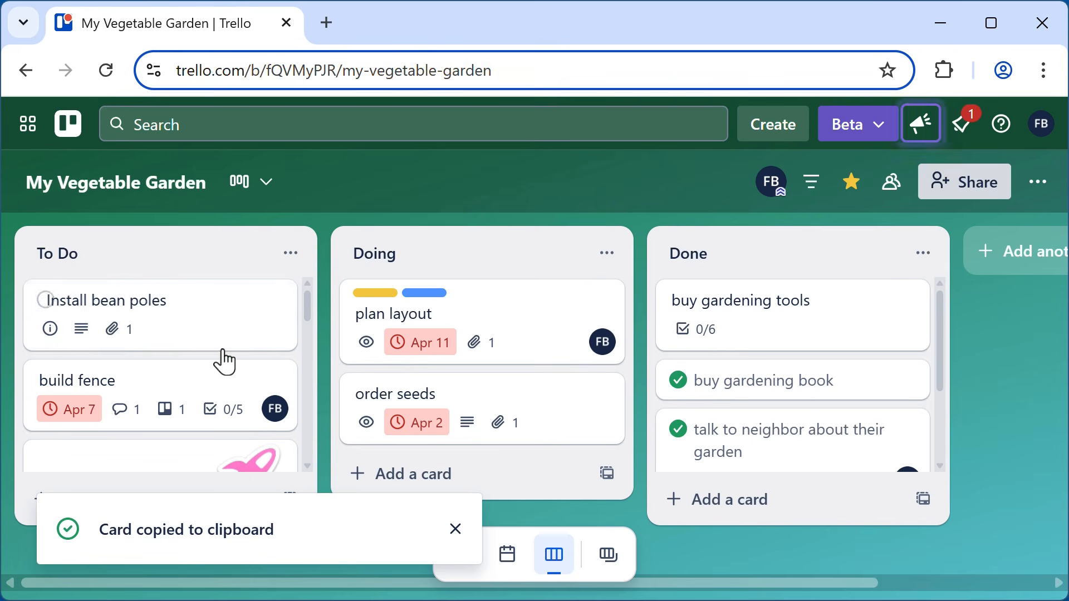
{"action": "scroll", "coordinate": [217, 389], "scroll_direction": "down", "scroll_amount": 3}
{"action": "scroll", "coordinate": [217, 398], "scroll_direction": "down", "scroll_amount": 5}
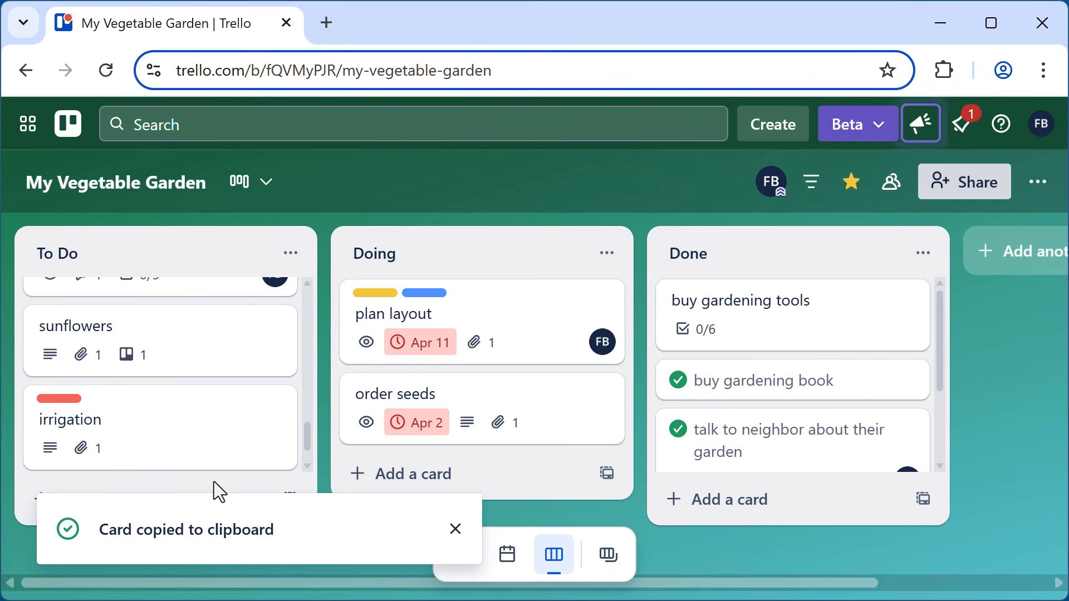
{"action": "key", "text": "ctrl+v"}
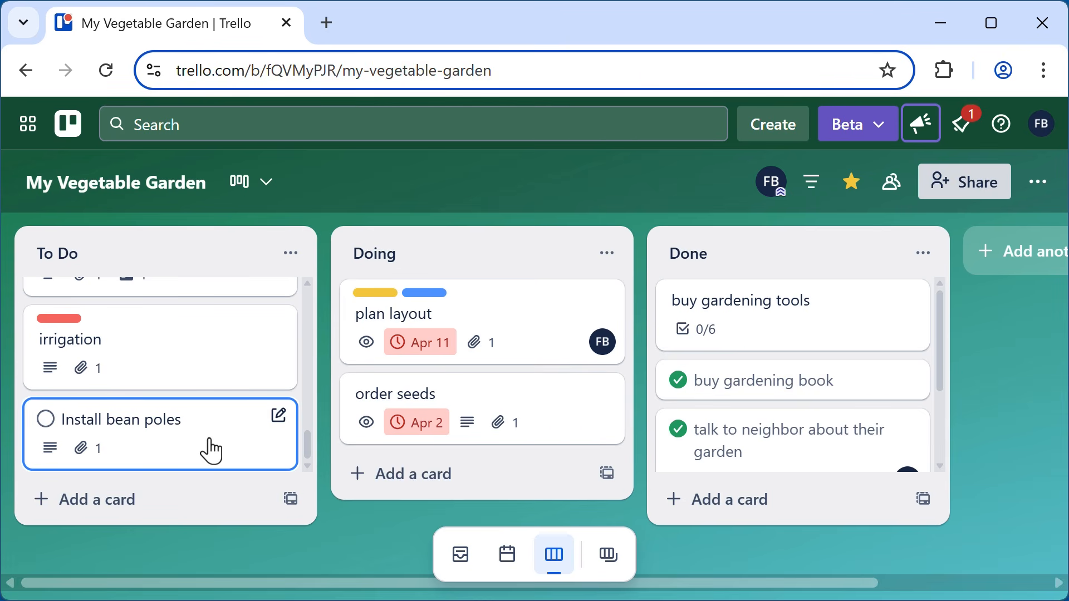
- Copy the original "Install bean poles" card and paste it onto the "build trellis" card as a Trello attachment
{"action": "scroll", "coordinate": [212, 451], "scroll_direction": "up", "scroll_amount": 10}
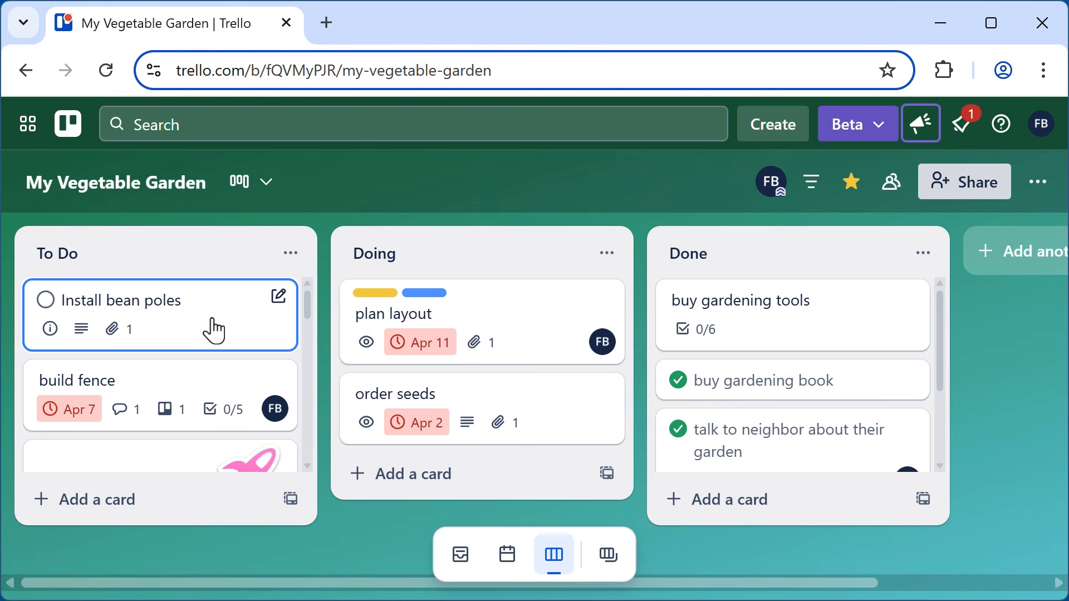
{"action": "key", "text": "ctrl+c"}
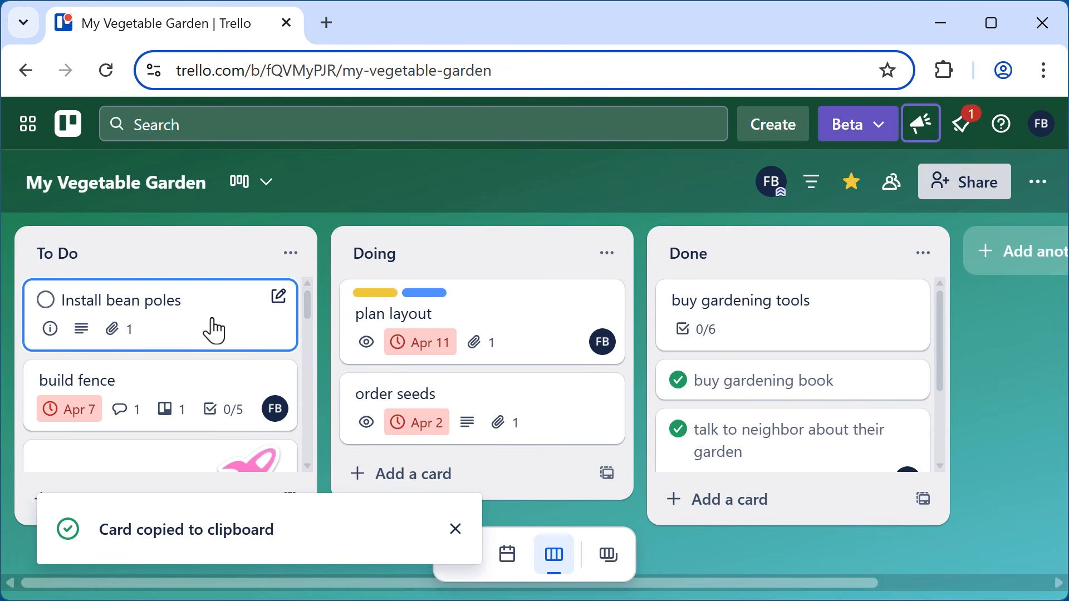
{"action": "scroll", "coordinate": [214, 330], "scroll_direction": "down", "scroll_amount": 2}
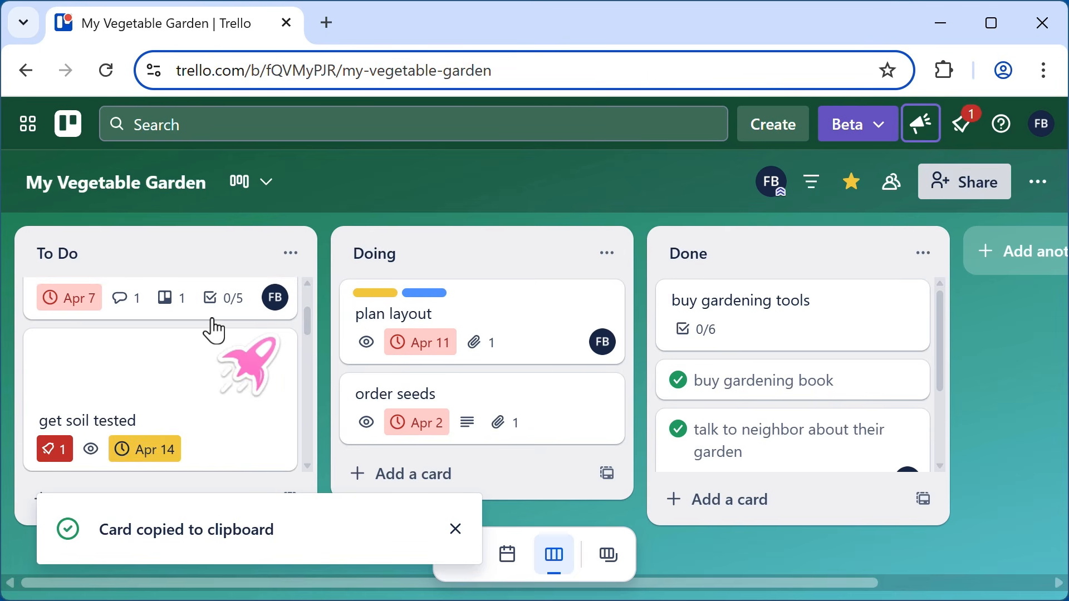
{"action": "scroll", "coordinate": [179, 401], "scroll_direction": "down", "scroll_amount": 2}
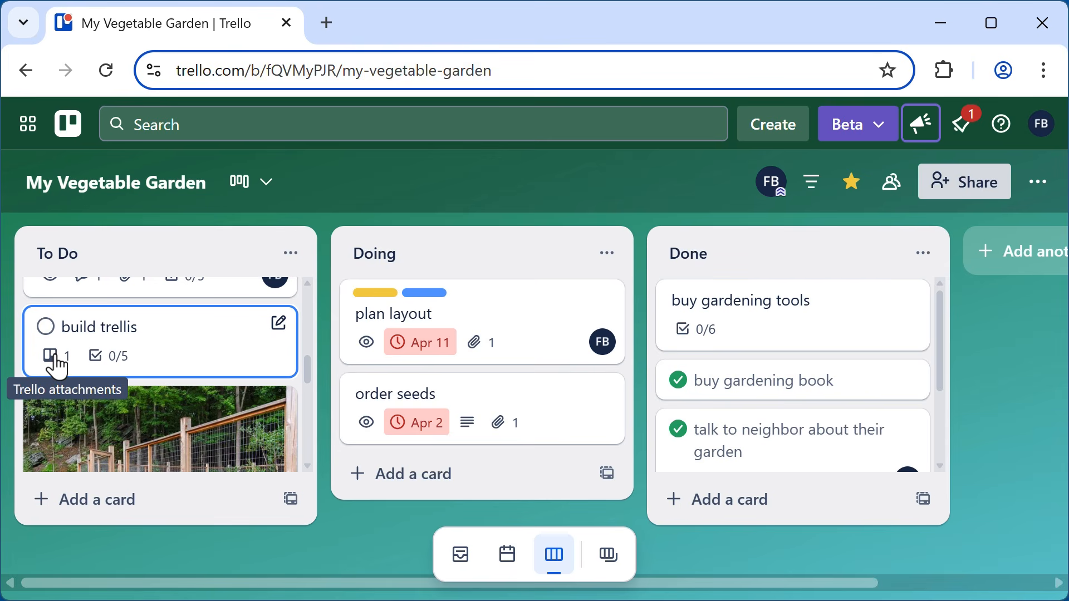
- Open the "build trellis" card, inspect its attached Trello card, and close it
{"action": "left_click", "coordinate": [198, 348]}
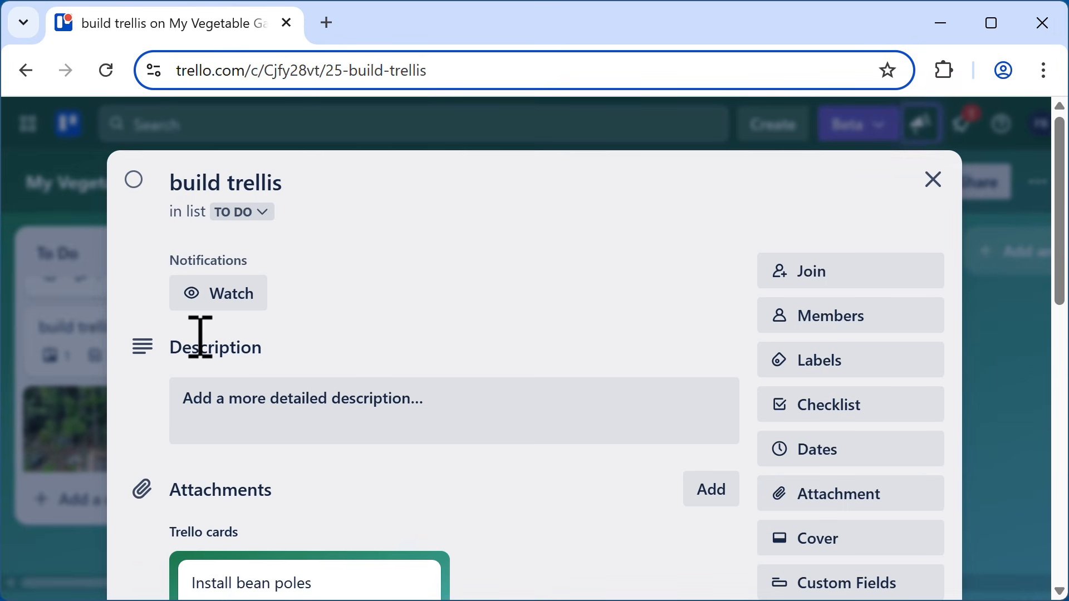
{"action": "scroll", "coordinate": [596, 405], "scroll_direction": "down", "scroll_amount": 4}
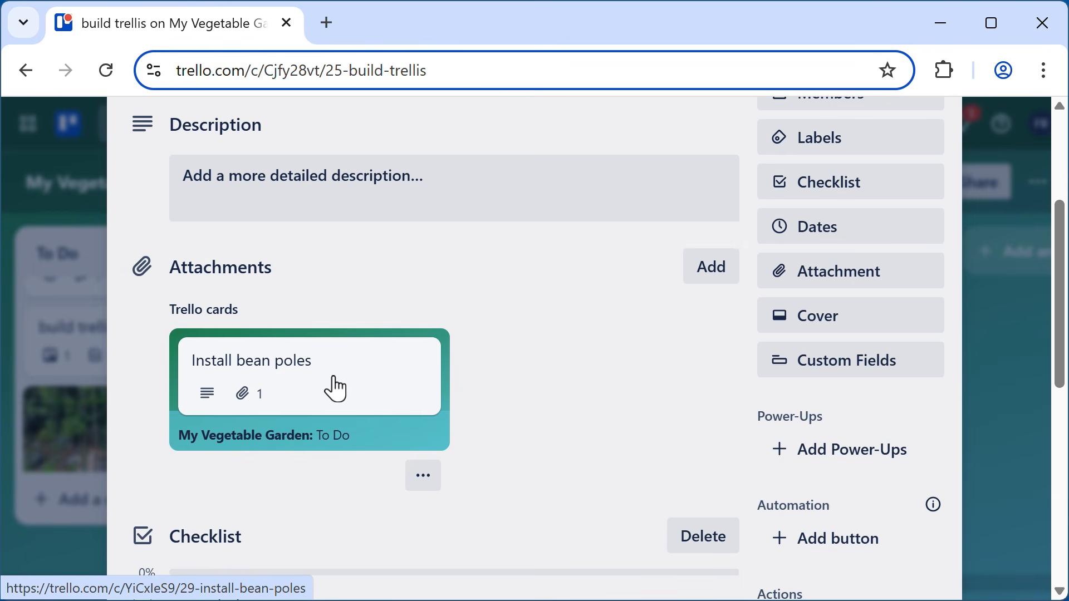
{"action": "key", "text": "Escape"}
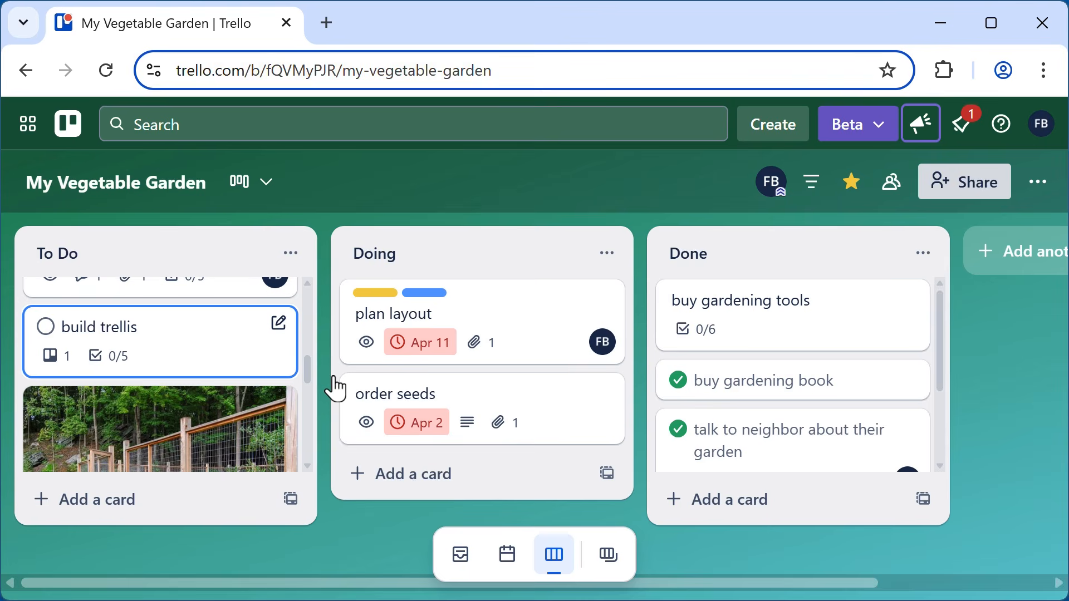
- Filter the My Vegetable Garden board to show only overdue cards and close the filter settings
{"action": "key", "text": "f"}
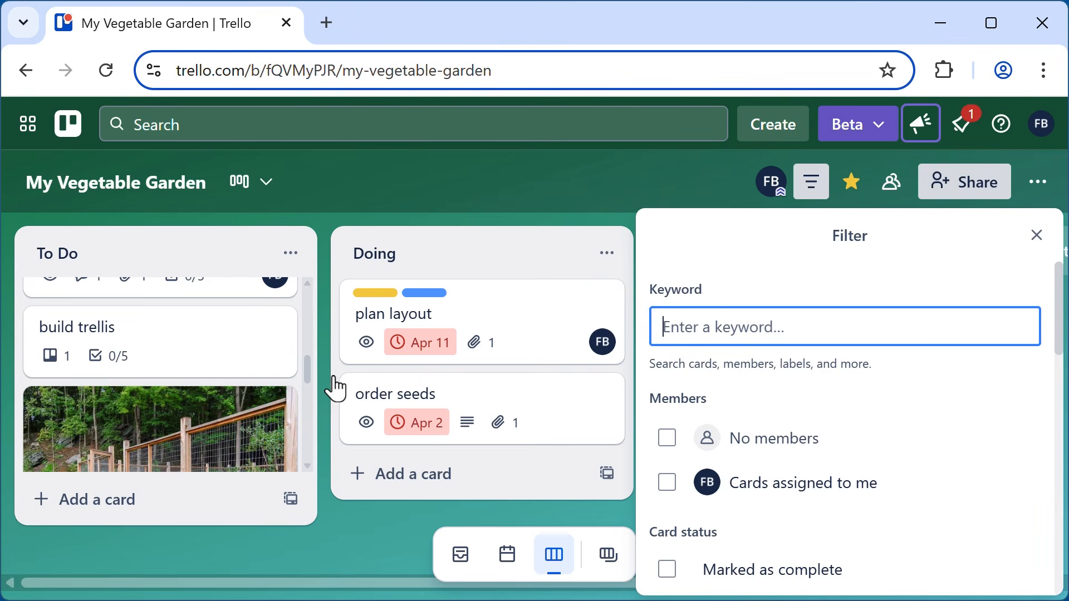
{"action": "scroll", "coordinate": [818, 503], "scroll_direction": "down", "scroll_amount": 5}
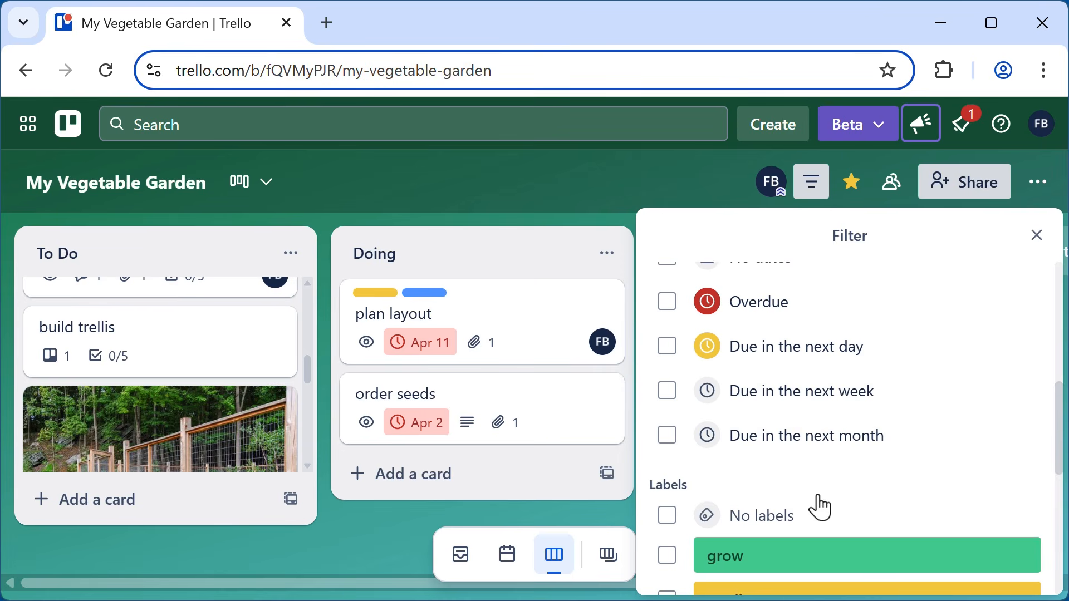
{"action": "left_click", "coordinate": [667, 307]}
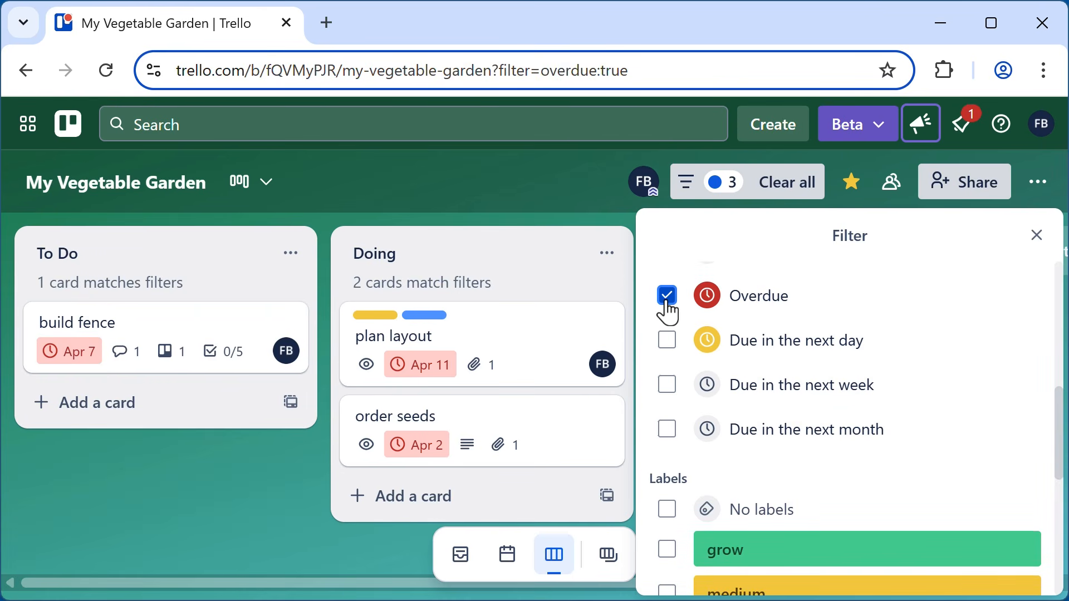
{"action": "left_click", "coordinate": [1039, 236]}
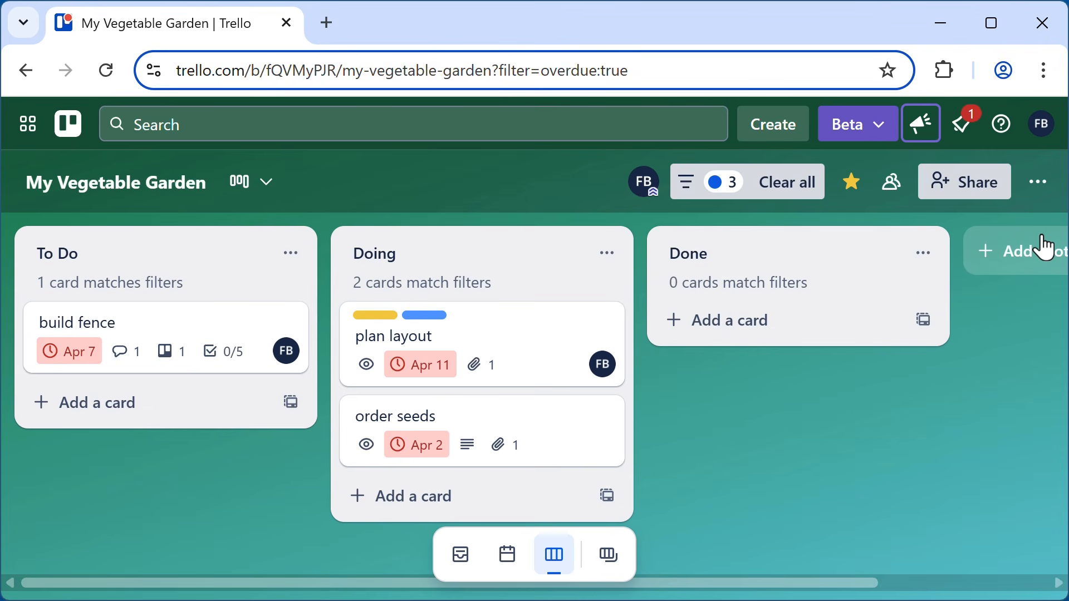
- Clear the overdue filter, show only the cards assigned to the current member, and clear that filter as well
{"action": "key", "text": "x"}
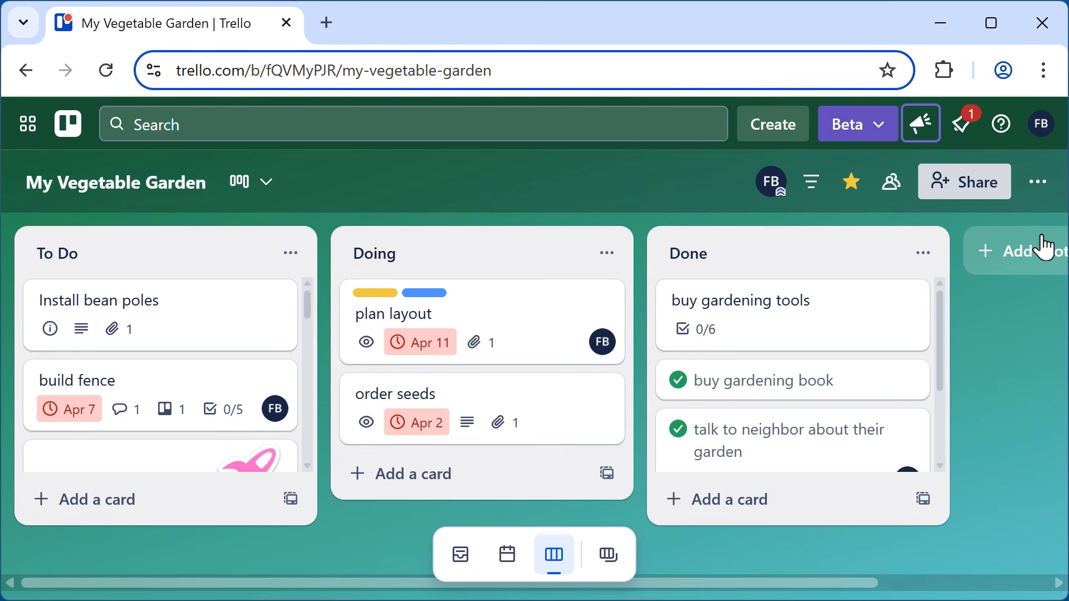
{"action": "key", "text": "q"}
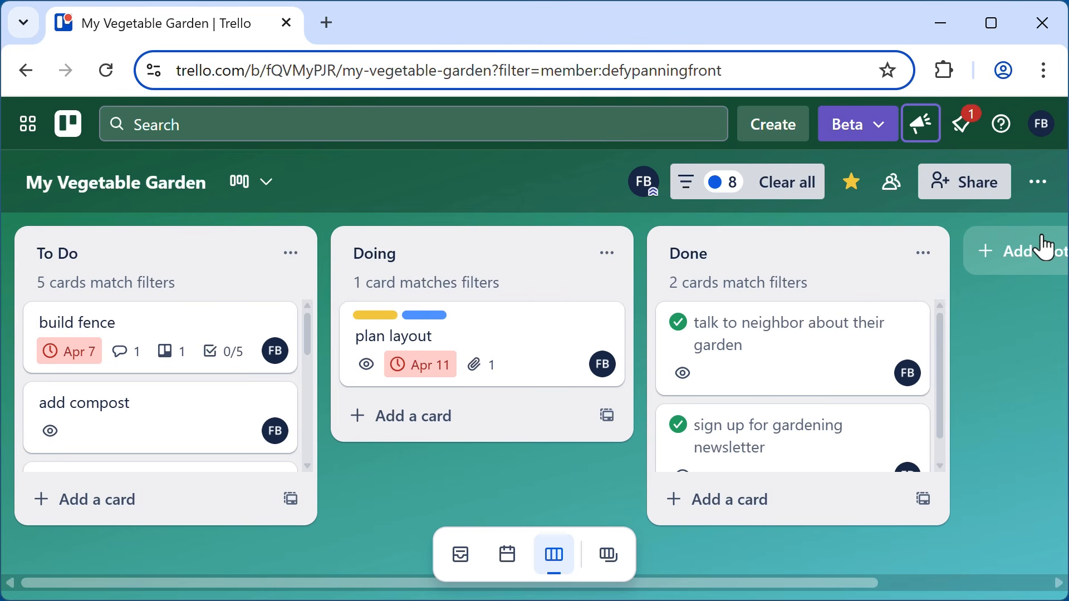
{"action": "key", "text": "x"}
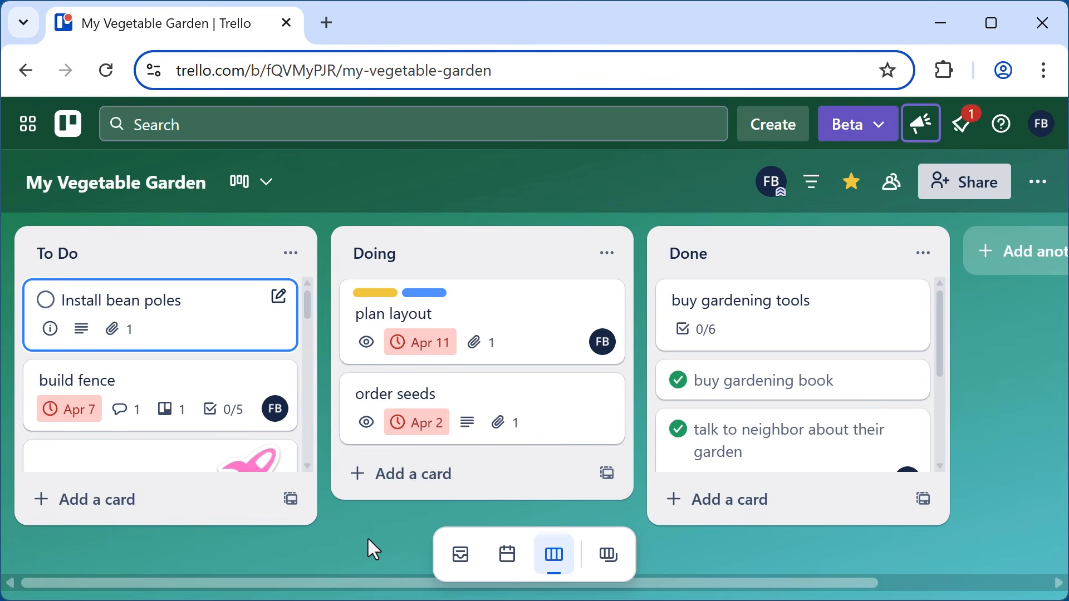
- Join the "Install bean poles" card as a member and set its due date to 4/15/2025, 1:03 PM, with a reminder 1 Day before
{"action": "key", "text": "Return"}
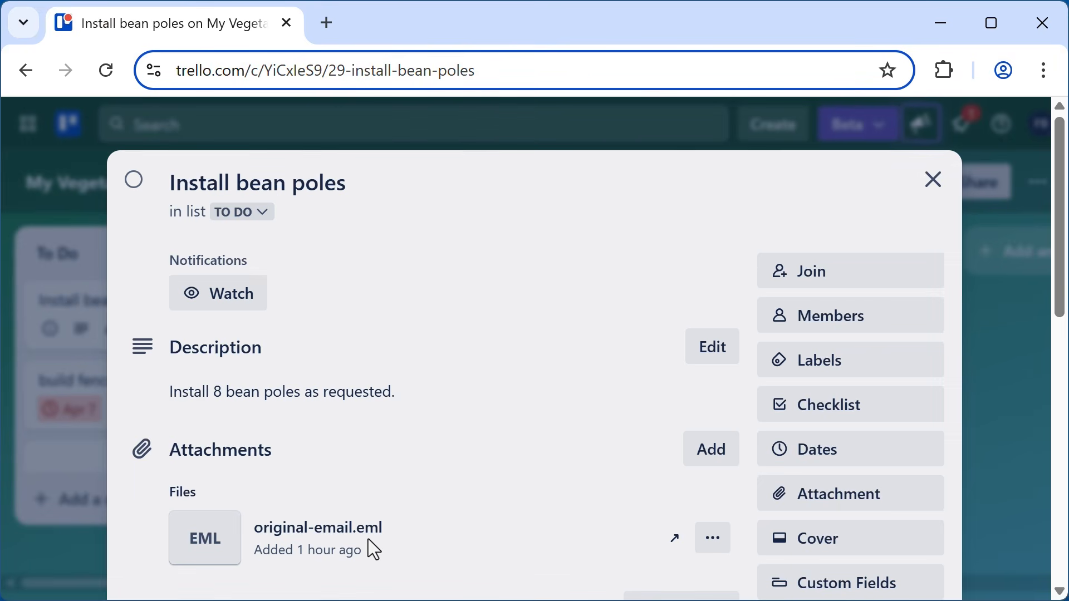
{"action": "key", "text": "space"}
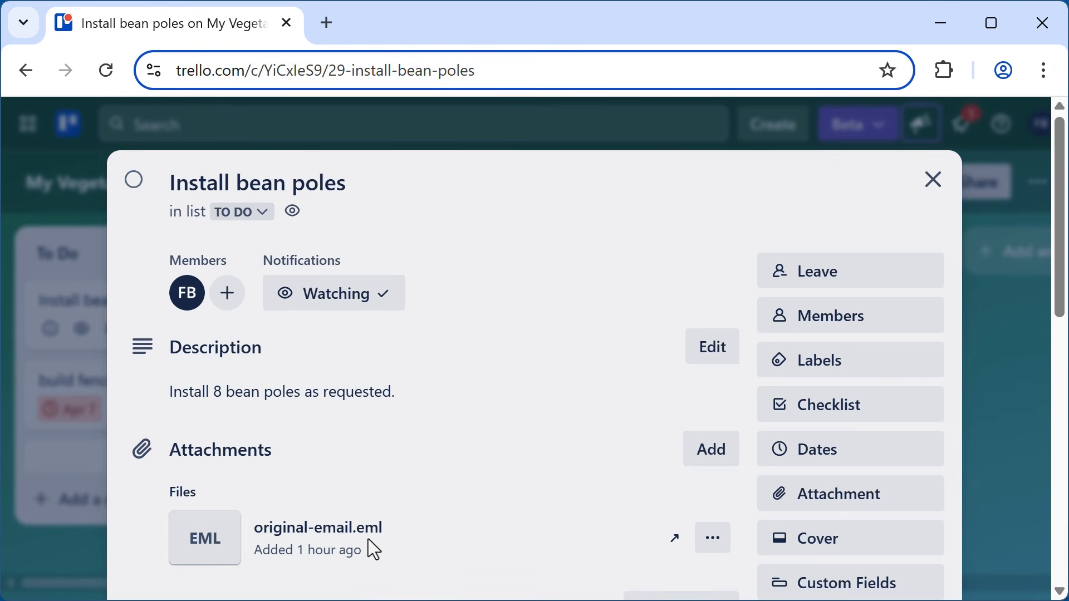
{"action": "key", "text": "d"}
{"action": "scroll", "coordinate": [982, 426], "scroll_direction": "down", "scroll_amount": 3}
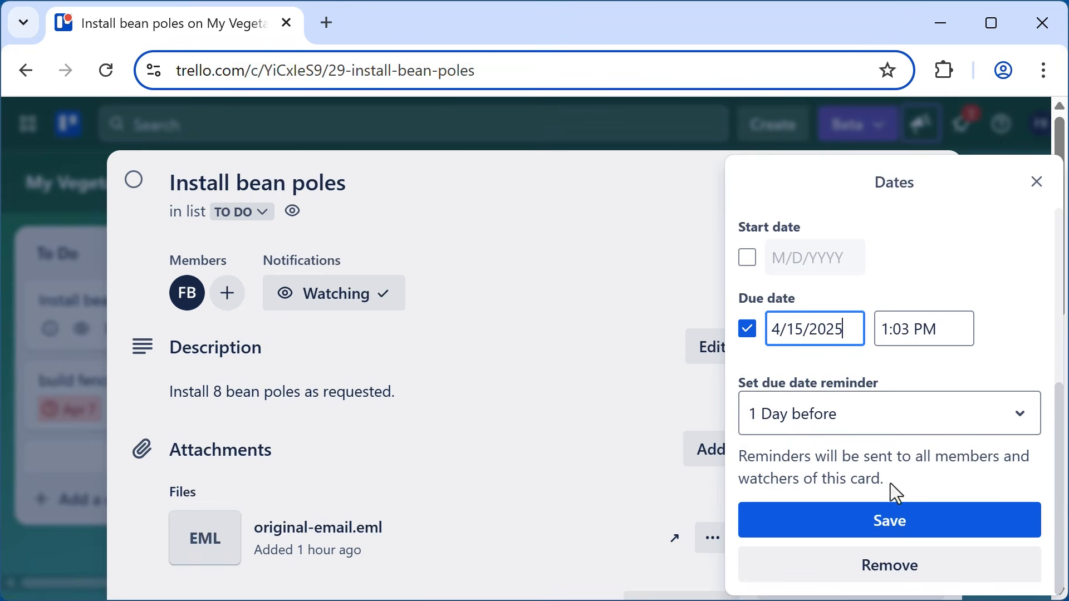
{"action": "left_click", "coordinate": [883, 526]}
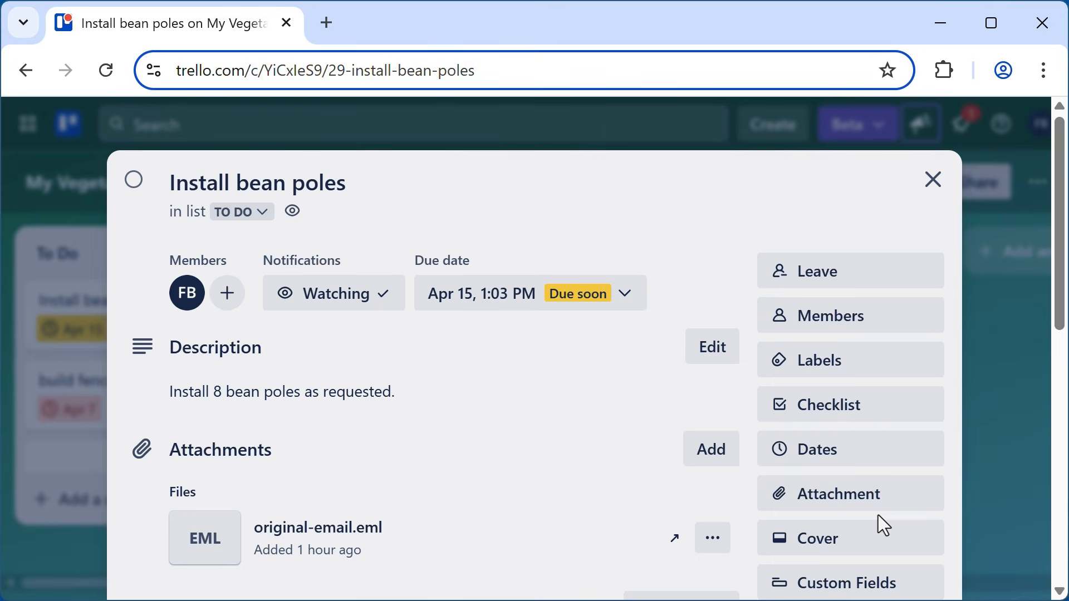
- View the label list on the "Install bean poles" card, close it, and add the green "grow" and yellow "medium" labels
{"action": "key", "text": "l"}
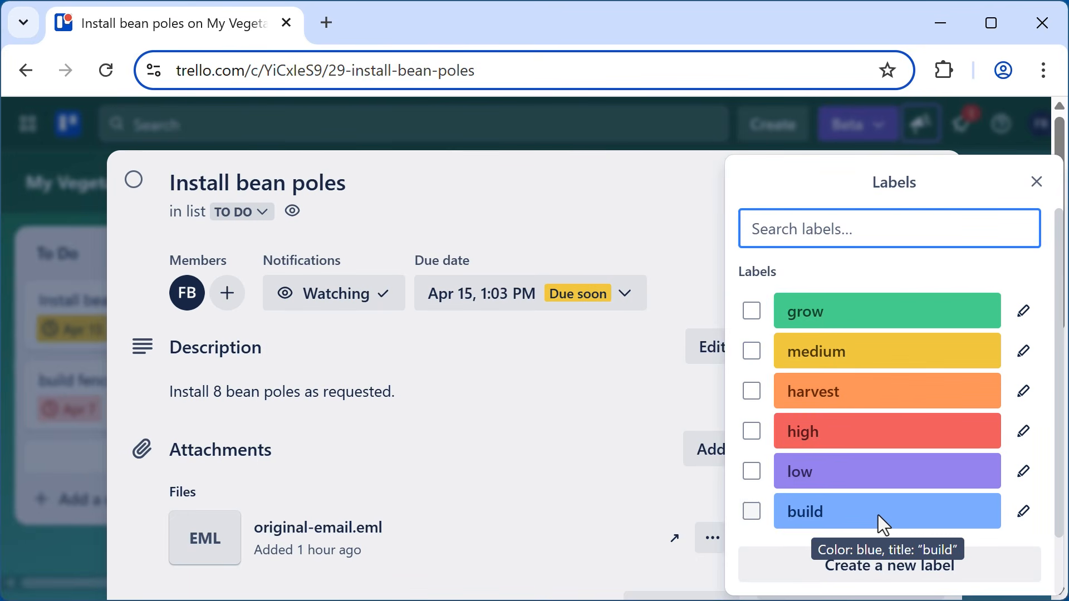
{"action": "left_click", "coordinate": [1036, 181]}
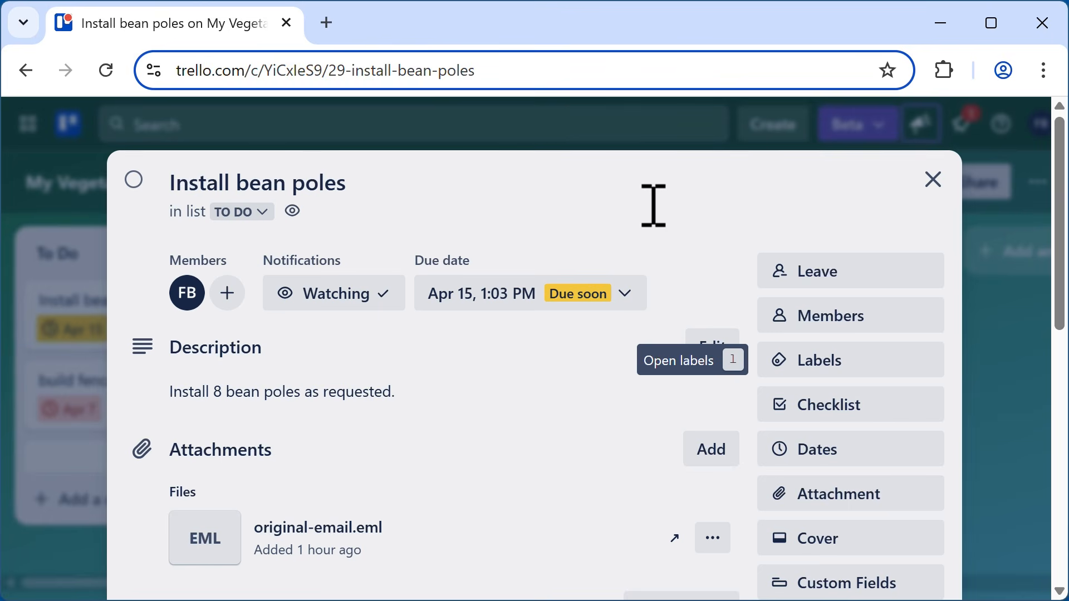
{"action": "key", "text": "1"}
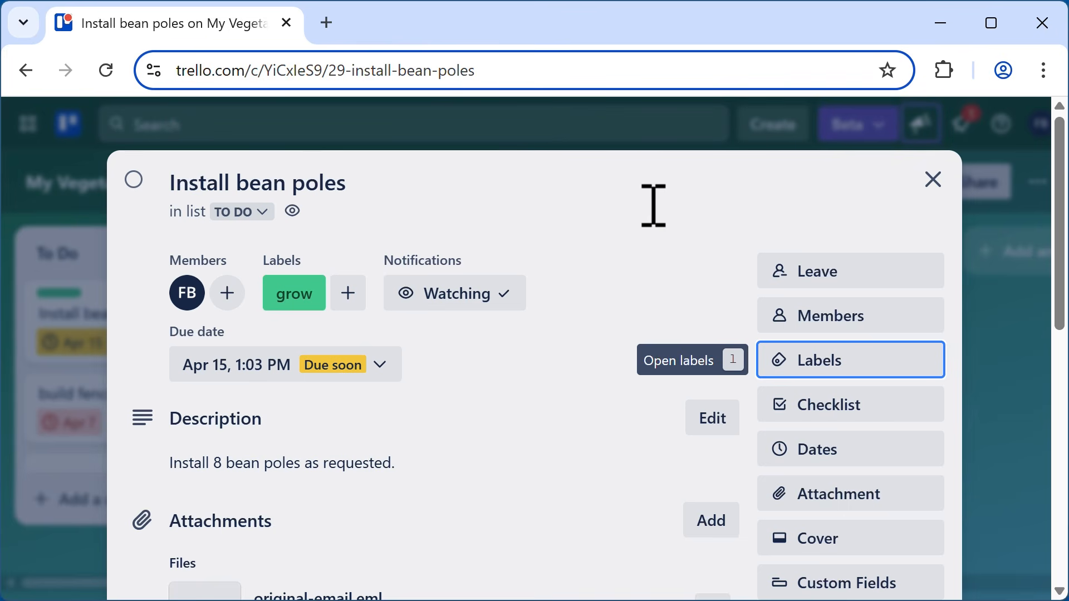
{"action": "key", "text": "2"}
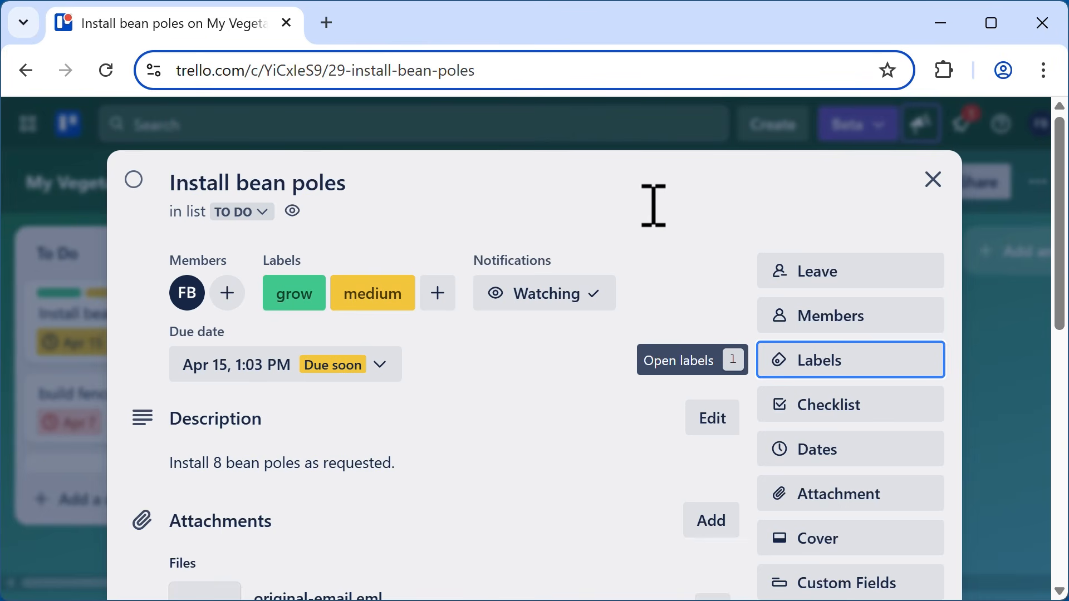
- Remove the "grow" and "medium" labels from the "Install bean poles" card and close the label list
{"action": "key", "text": "l"}
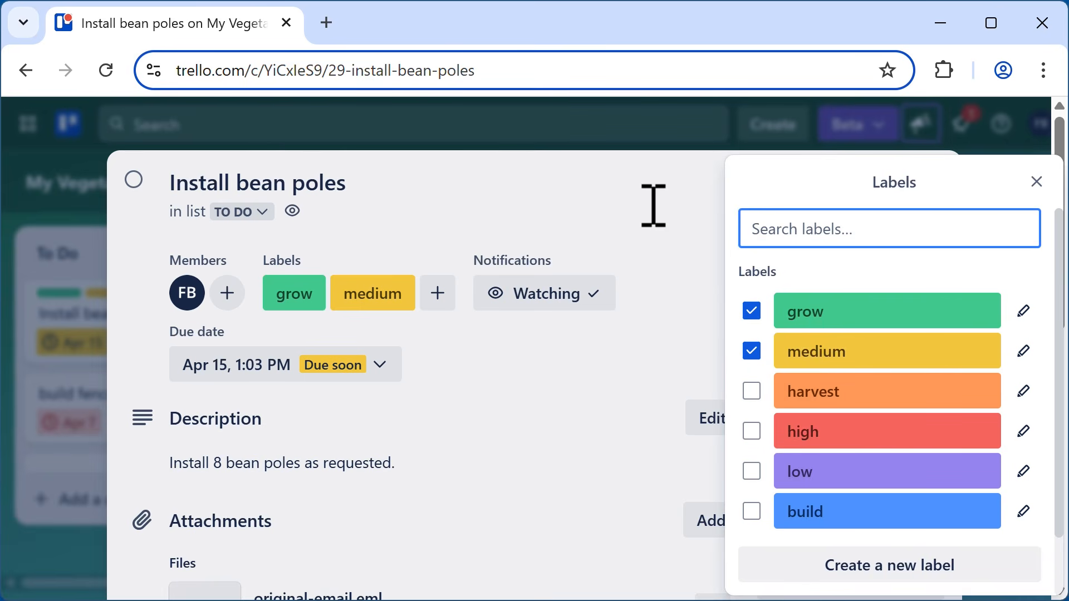
{"action": "left_click", "coordinate": [752, 312]}
{"action": "left_click", "coordinate": [751, 351]}
{"action": "left_click", "coordinate": [1035, 183]}
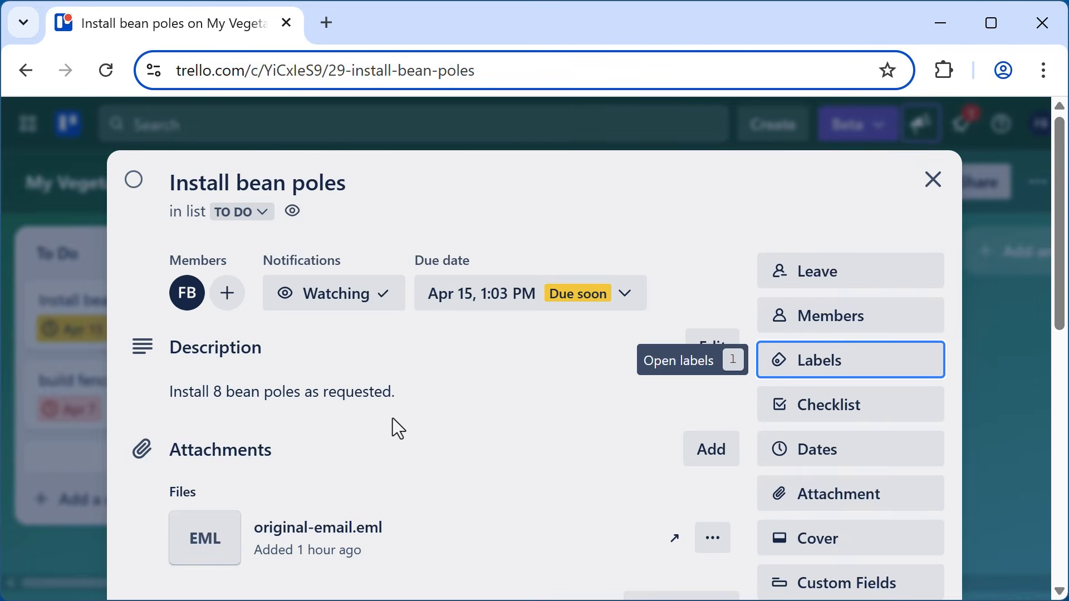
- Post the comment "this is my text" with blank lines after it on the "Install bean poles" card
{"action": "scroll", "coordinate": [453, 422], "scroll_direction": "down", "scroll_amount": 6}
{"action": "left_click", "coordinate": [278, 333]}
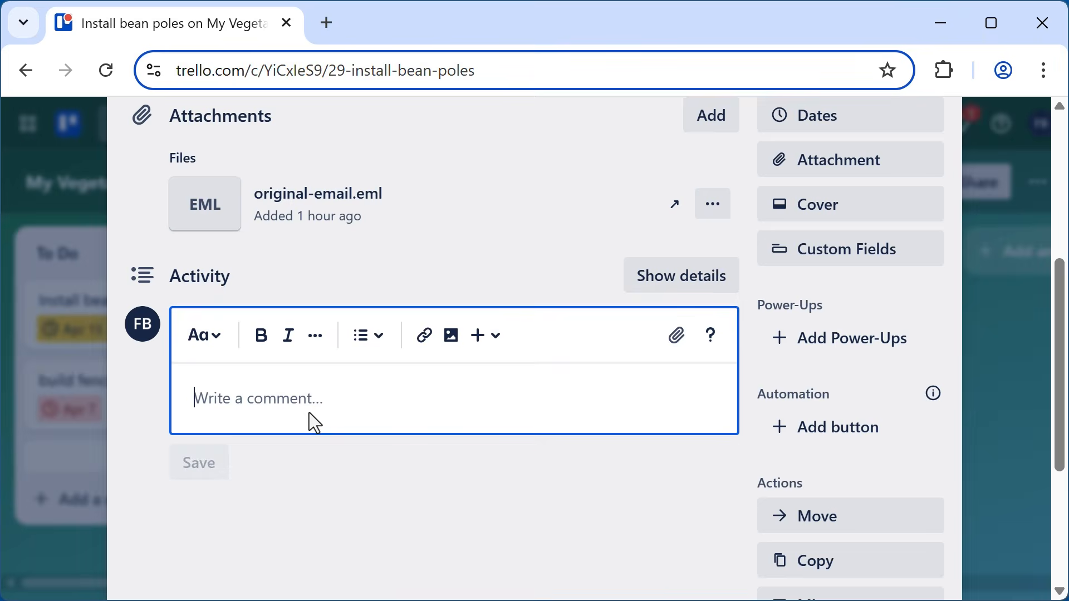
{"action": "type", "text": "this is my tet"}
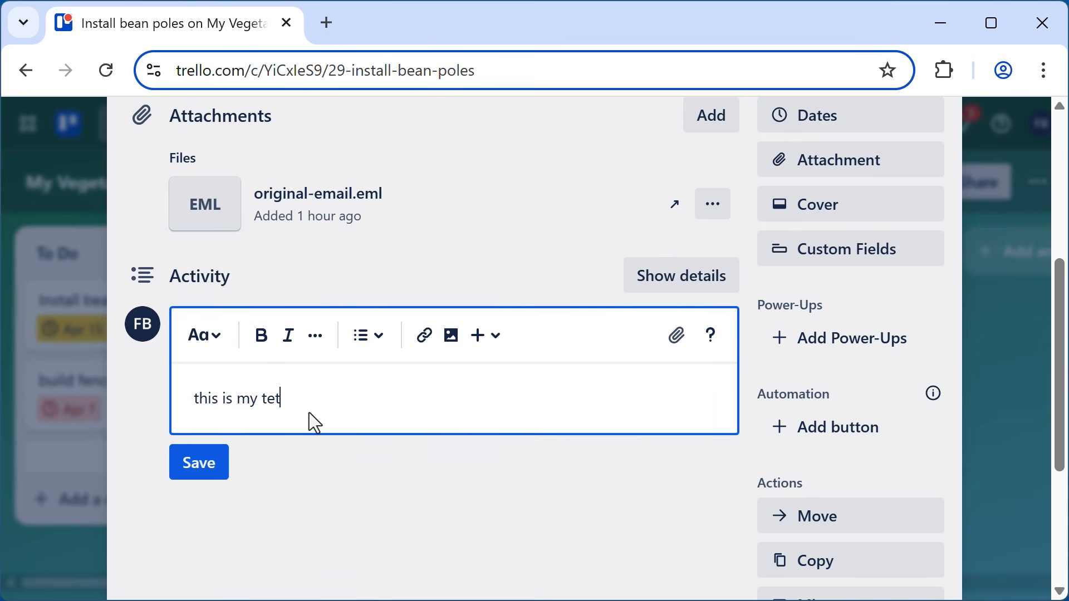
{"action": "key", "text": "BackSpace"}
{"action": "type", "text": "xt"}
{"action": "key", "text": "Return"}
{"action": "key", "text": "Return"}
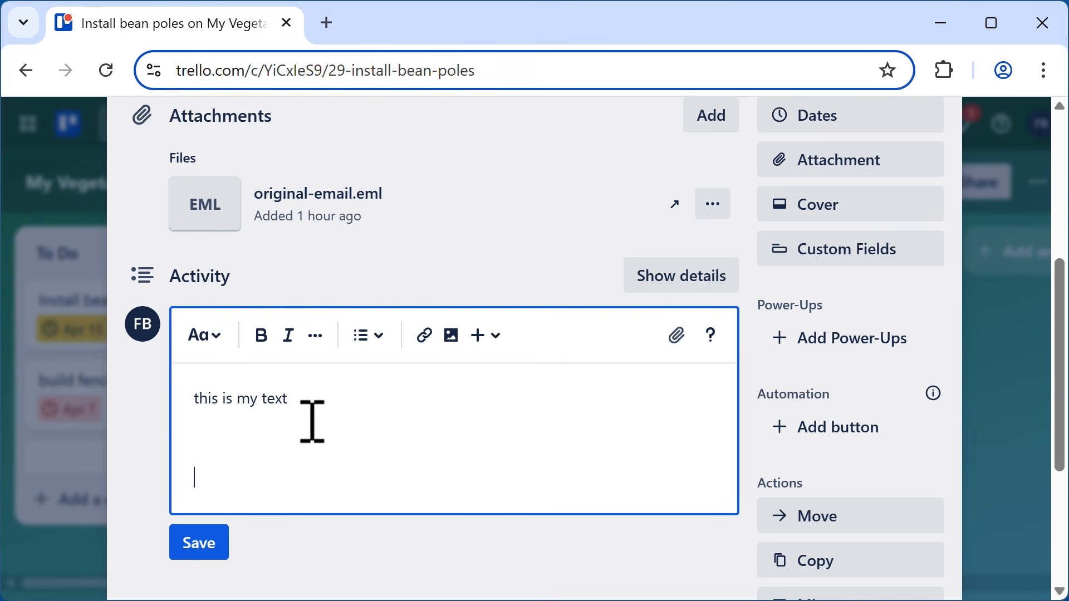
{"action": "key", "text": "ctrl+Return"}
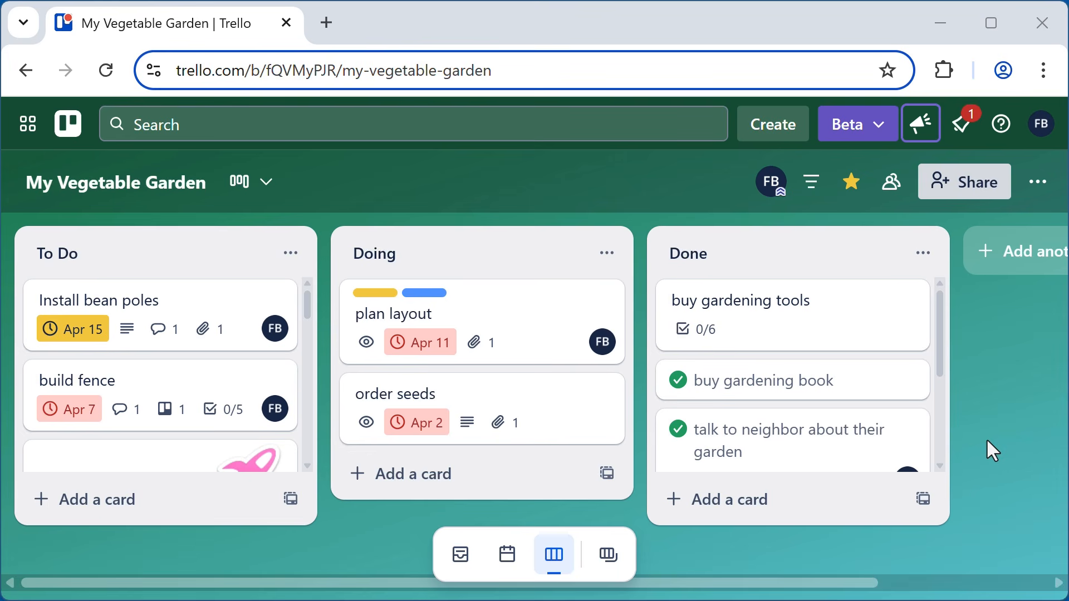
- Open the board's Power-Ups directory and browse the Featured and Made by Trello sections and the category list
{"action": "left_click", "coordinate": [1040, 184]}
{"action": "scroll", "coordinate": [952, 429], "scroll_direction": "down", "scroll_amount": 5}
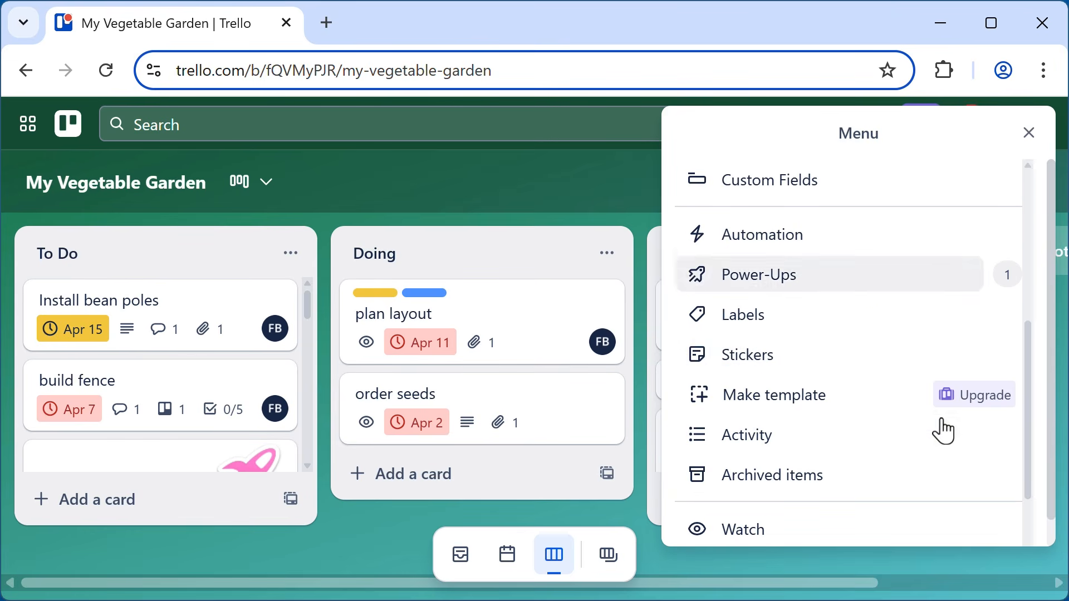
{"action": "left_click", "coordinate": [773, 292]}
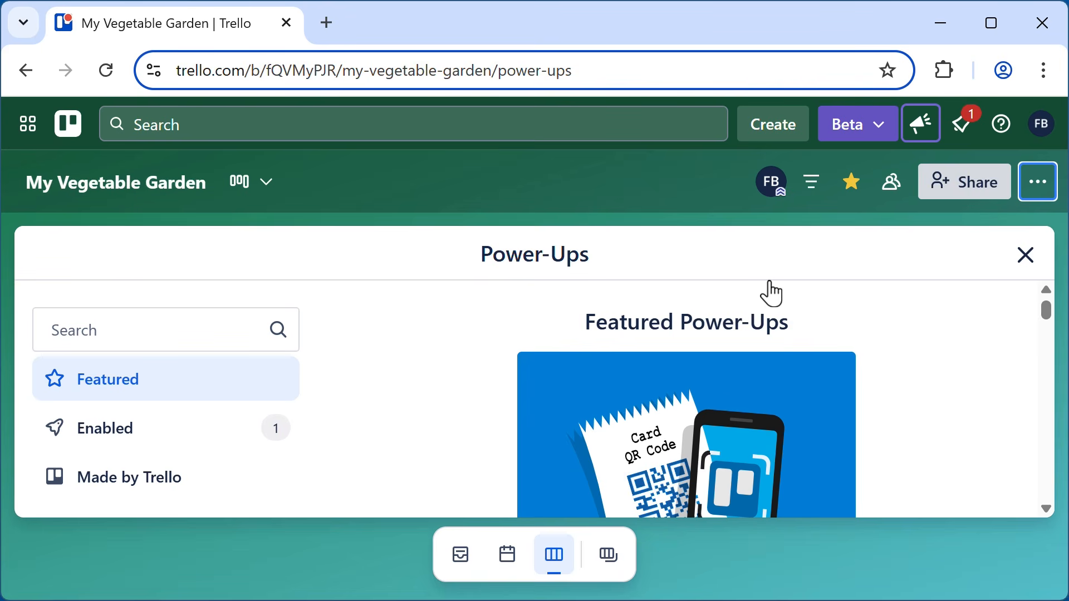
{"action": "left_click", "coordinate": [146, 378]}
{"action": "left_click", "coordinate": [159, 479]}
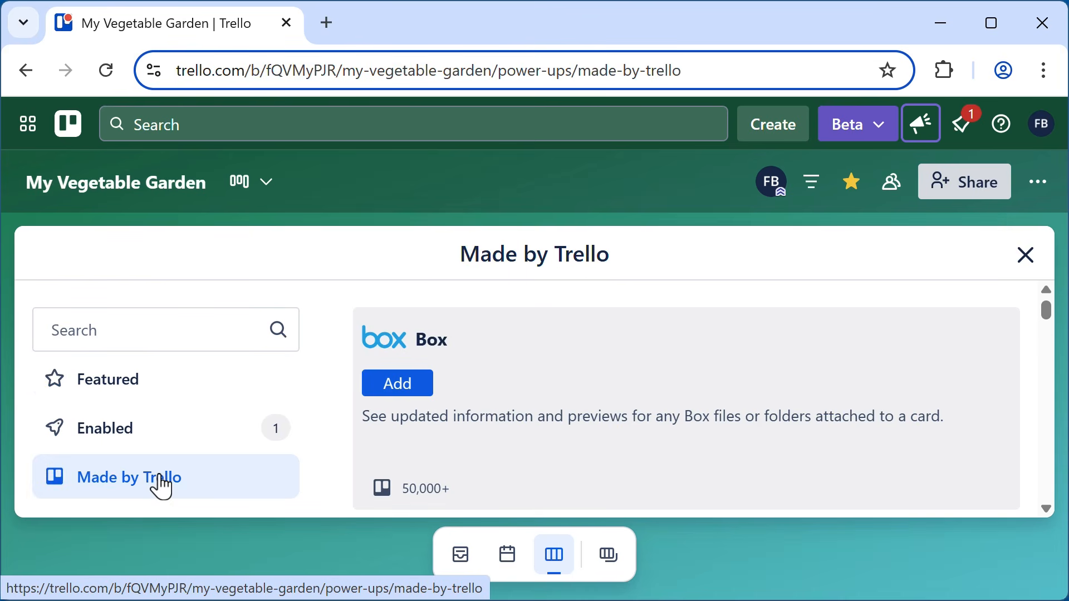
{"action": "scroll", "coordinate": [167, 424], "scroll_direction": "down", "scroll_amount": 6}
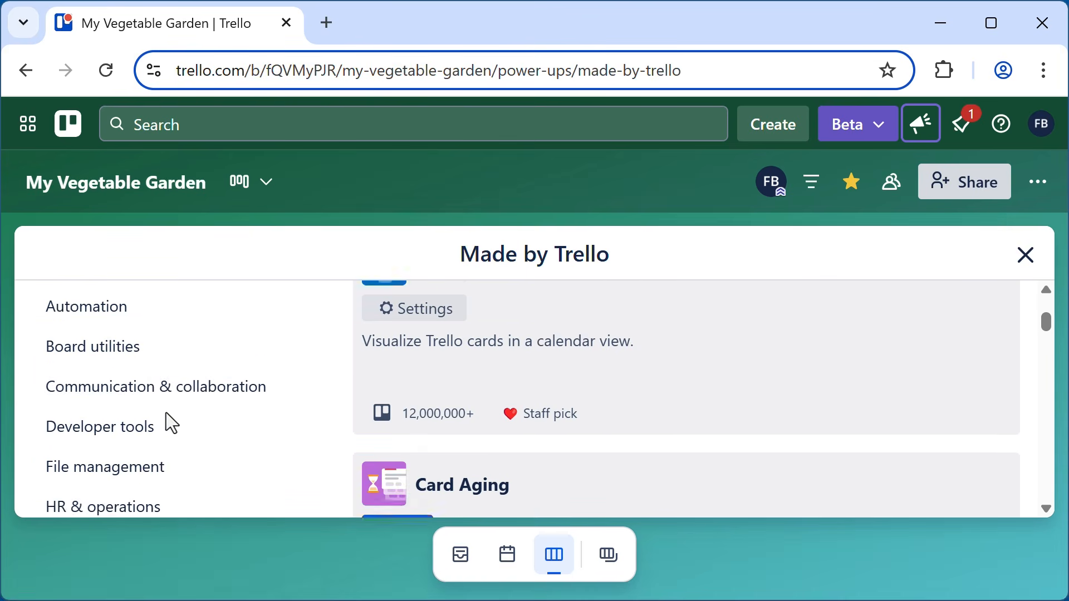
{"action": "scroll", "coordinate": [145, 357], "scroll_direction": "down", "scroll_amount": 5}
{"action": "scroll", "coordinate": [143, 347], "scroll_direction": "up", "scroll_amount": 4}
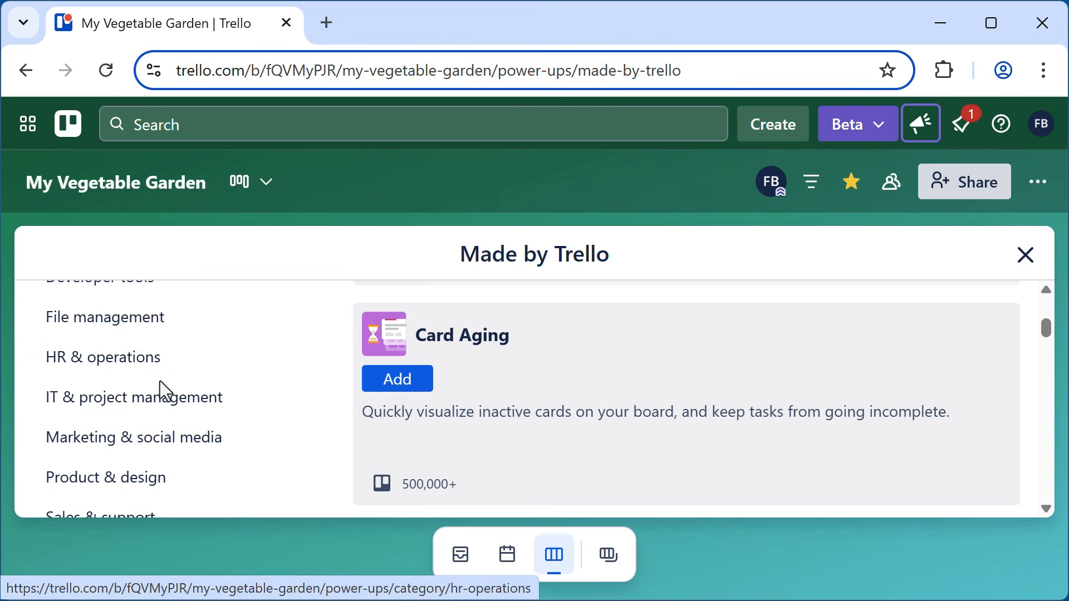
{"action": "scroll", "coordinate": [223, 451], "scroll_direction": "up", "scroll_amount": 5}
- Search the Power-Ups for "pin card", add PinCard to the board, and close its introduction and the directory
{"action": "left_click", "coordinate": [123, 333]}
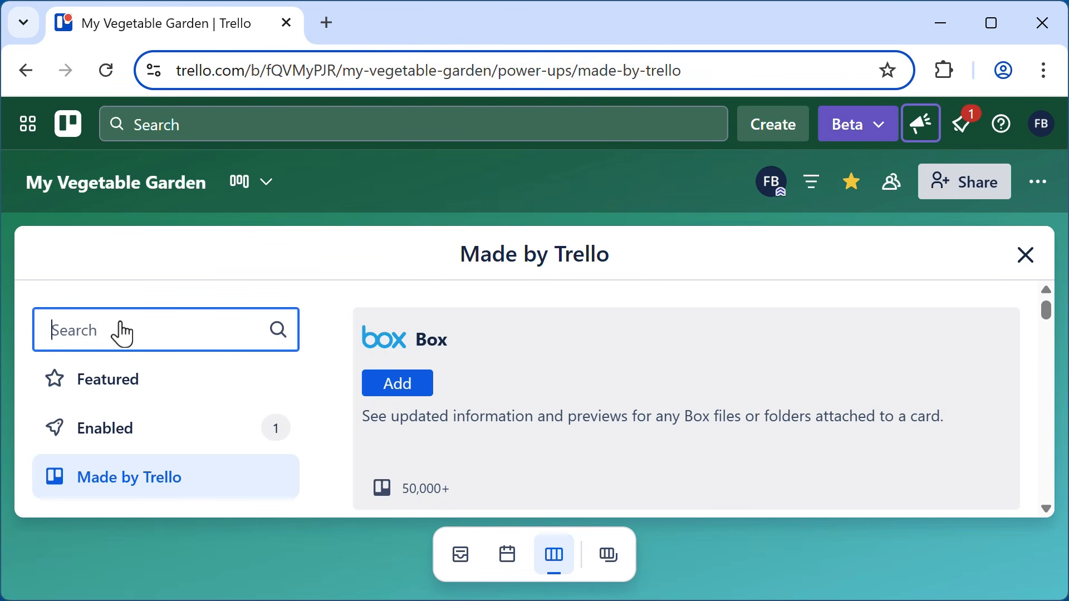
{"action": "type", "text": "pin card"}
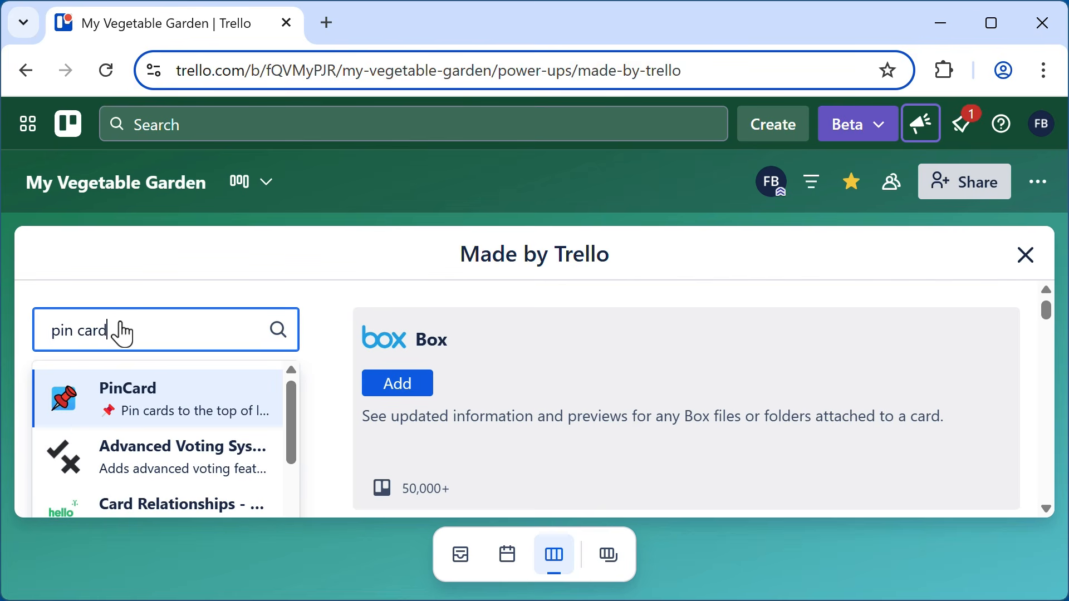
{"action": "left_click", "coordinate": [157, 394]}
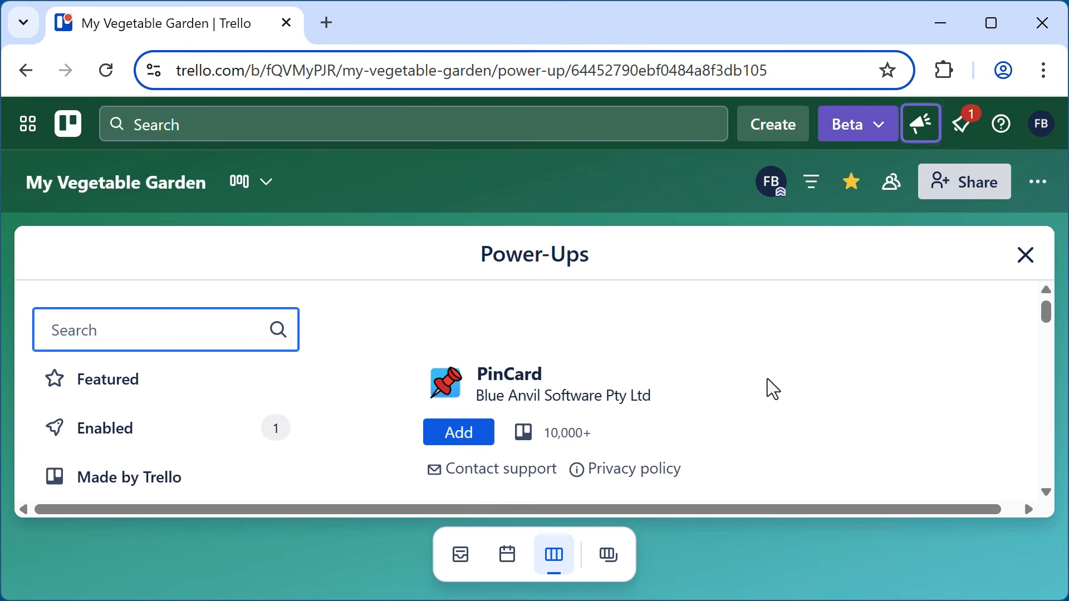
{"action": "left_click", "coordinate": [465, 434]}
{"action": "scroll", "coordinate": [687, 399], "scroll_direction": "down", "scroll_amount": 1}
{"action": "scroll", "coordinate": [688, 402], "scroll_direction": "down", "scroll_amount": 4}
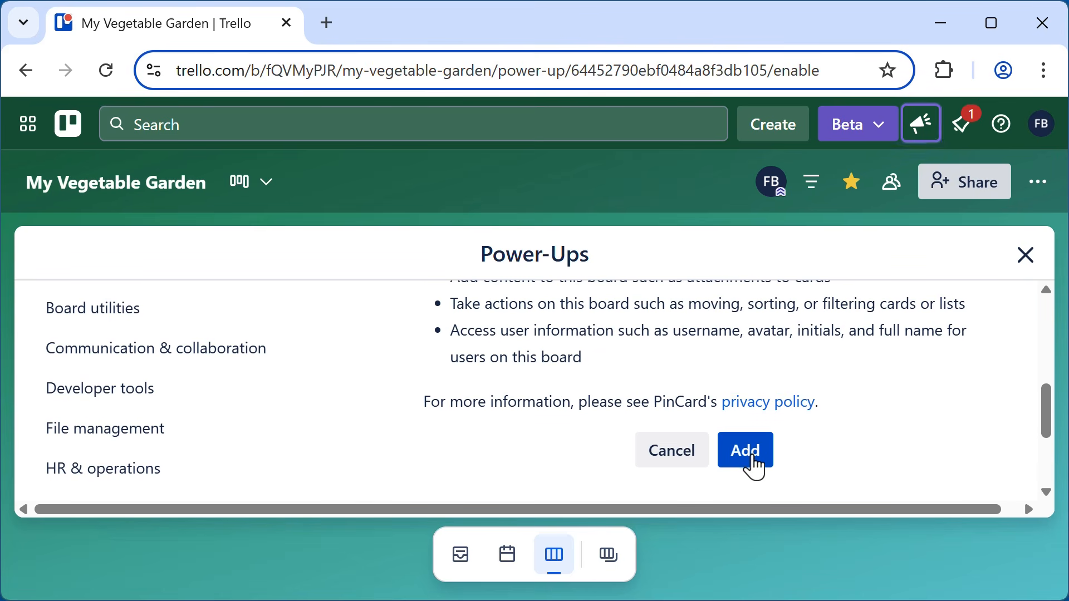
{"action": "left_click", "coordinate": [746, 451]}
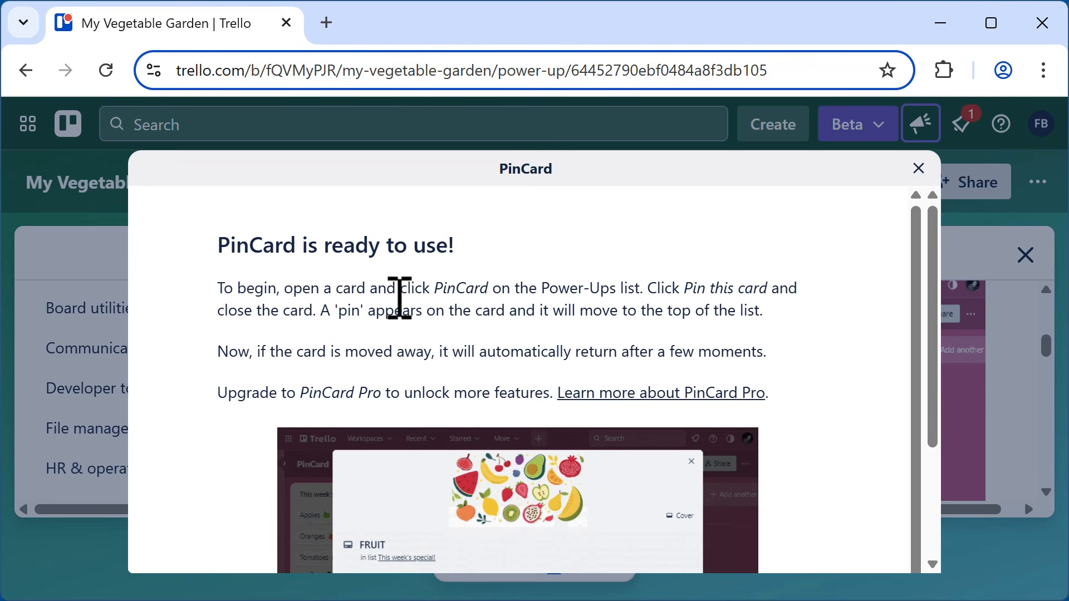
{"action": "scroll", "coordinate": [843, 406], "scroll_direction": "down", "scroll_amount": 3}
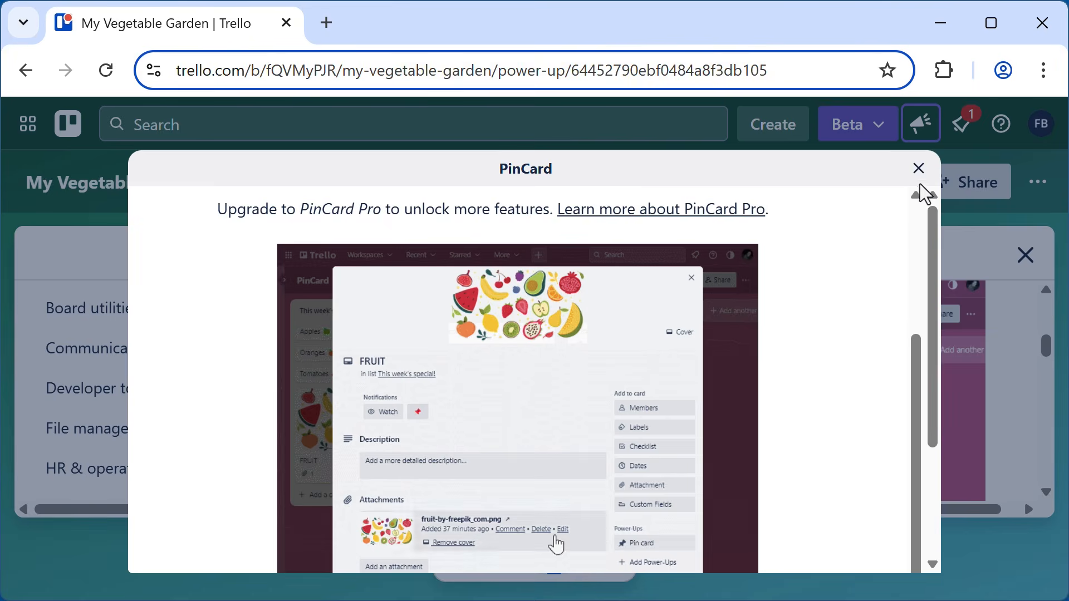
{"action": "left_click", "coordinate": [918, 169]}
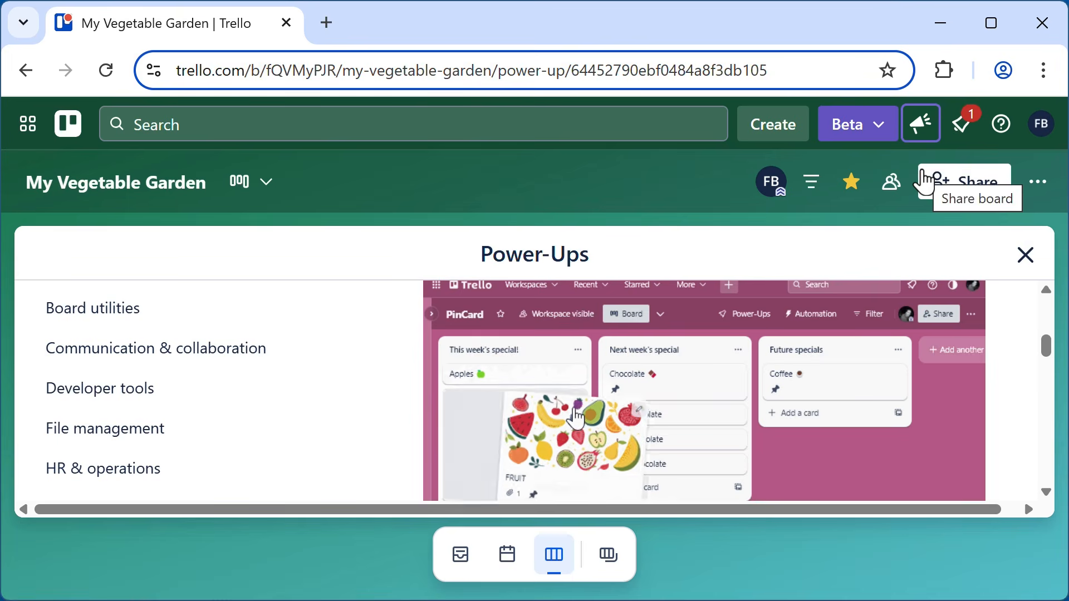
{"action": "left_click", "coordinate": [1027, 258]}
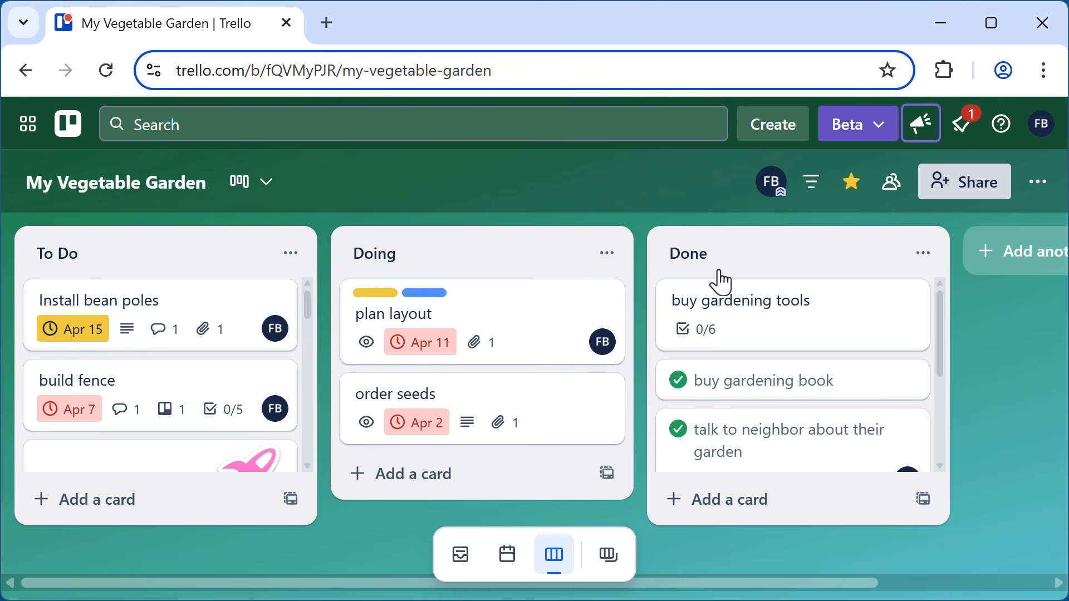
- Add a card titled "definition of done" to the Done list
{"action": "left_click", "coordinate": [723, 501]}
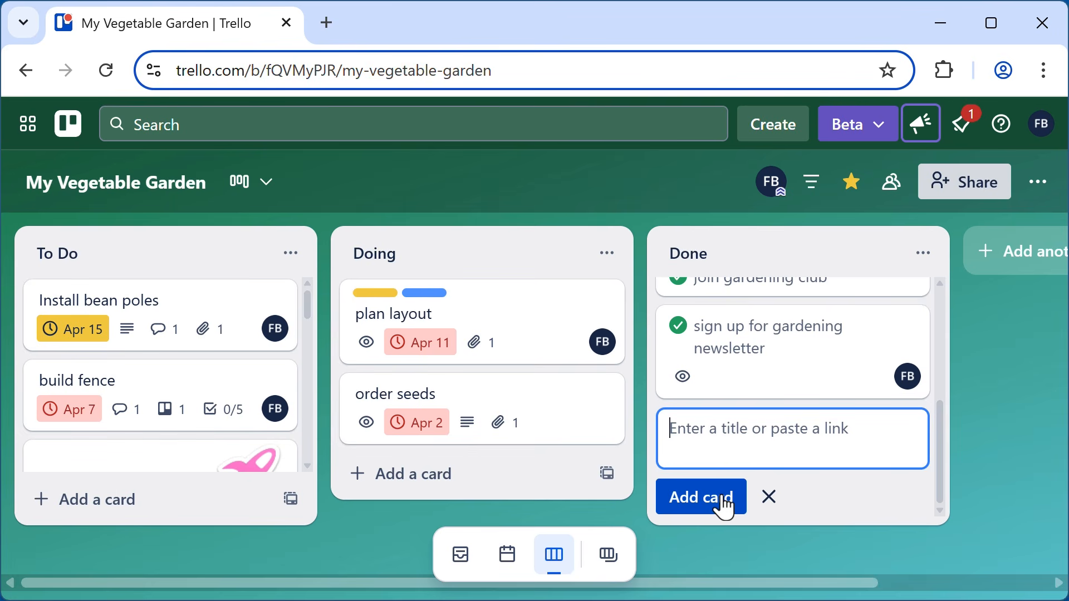
{"action": "type", "text": "defi"}
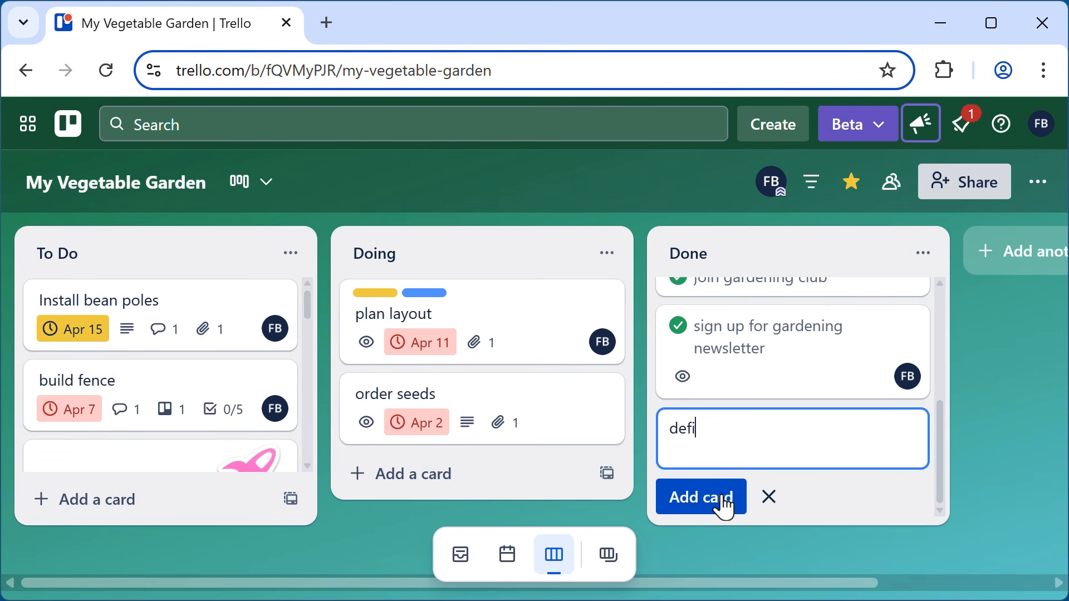
{"action": "type", "text": "nition of one"}
{"action": "key", "text": "BackSpace"}
{"action": "key", "text": "BackSpace"}
{"action": "key", "text": "BackSpace"}
{"action": "type", "text": "done"}
{"action": "left_click", "coordinate": [724, 504]}
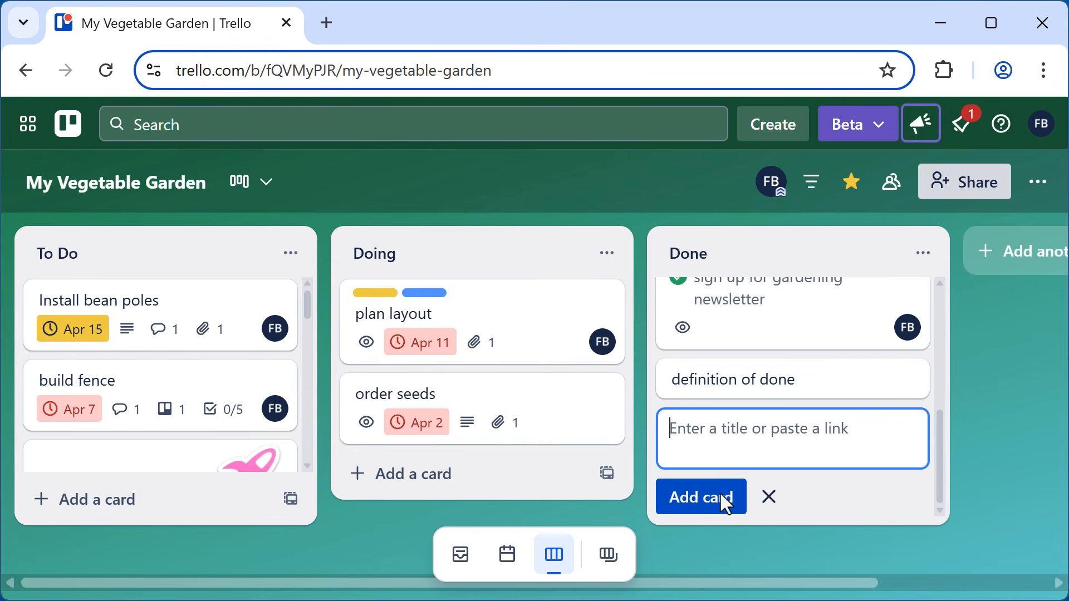
- Pin the "definition of done" card with the PinCard Power-Up and close the card
{"action": "left_click", "coordinate": [740, 390]}
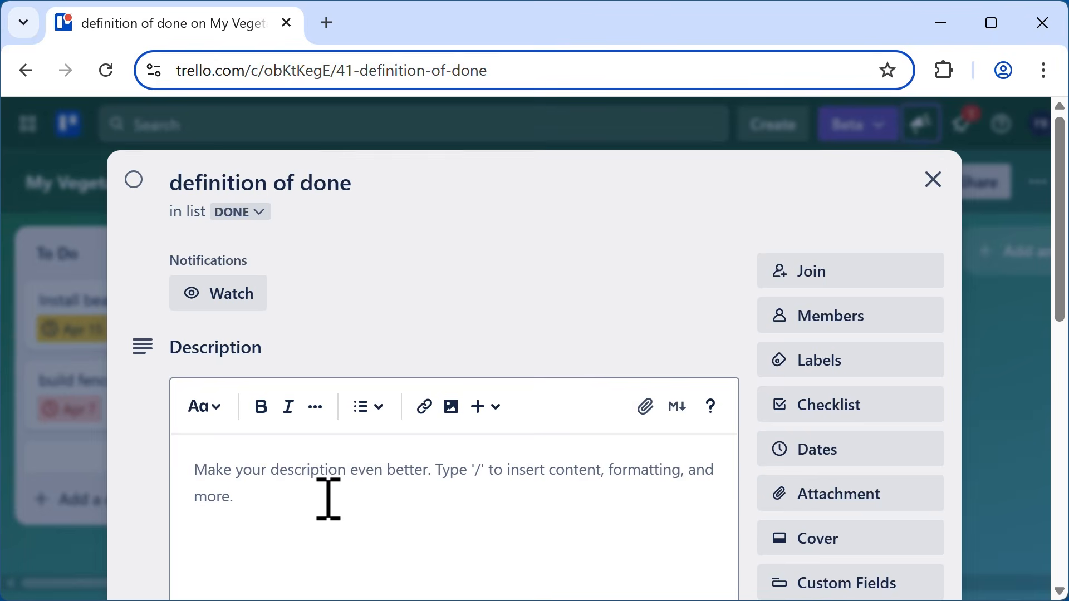
{"action": "scroll", "coordinate": [422, 469], "scroll_direction": "down", "scroll_amount": 5}
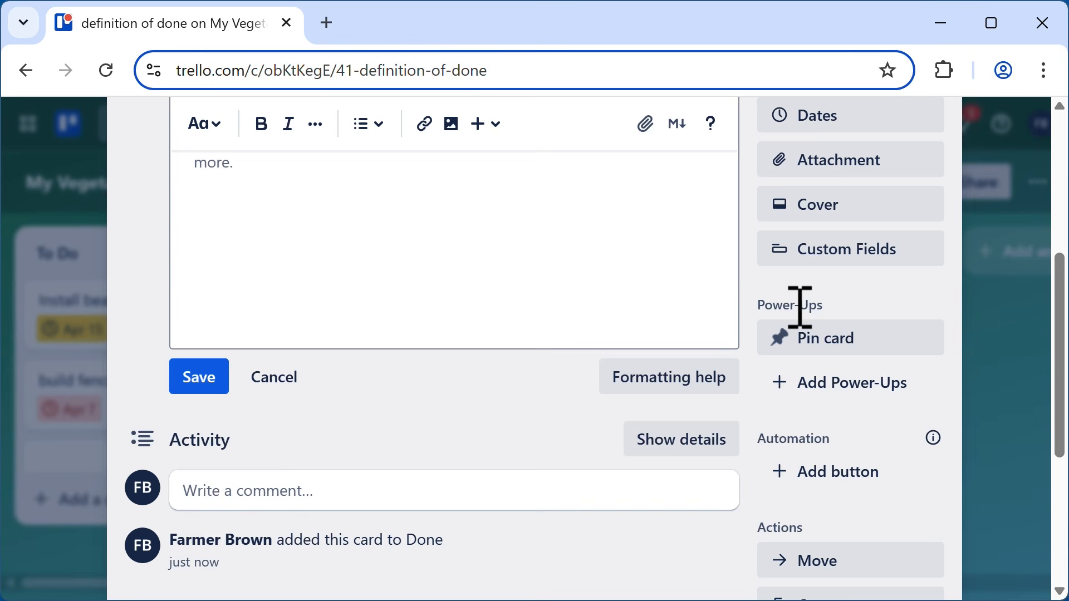
{"action": "left_click", "coordinate": [832, 353]}
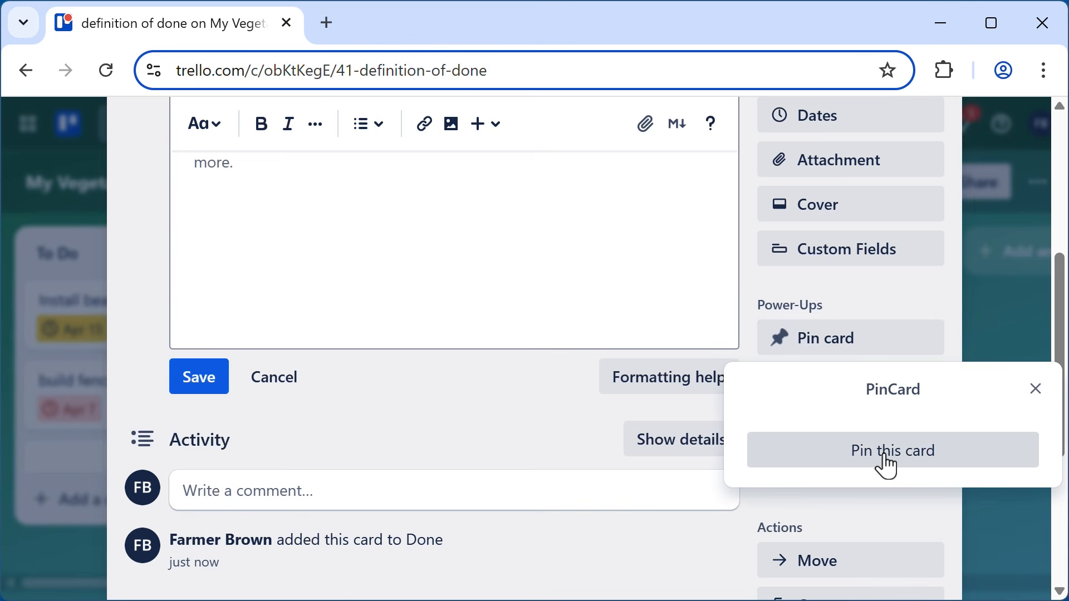
{"action": "left_click", "coordinate": [889, 457]}
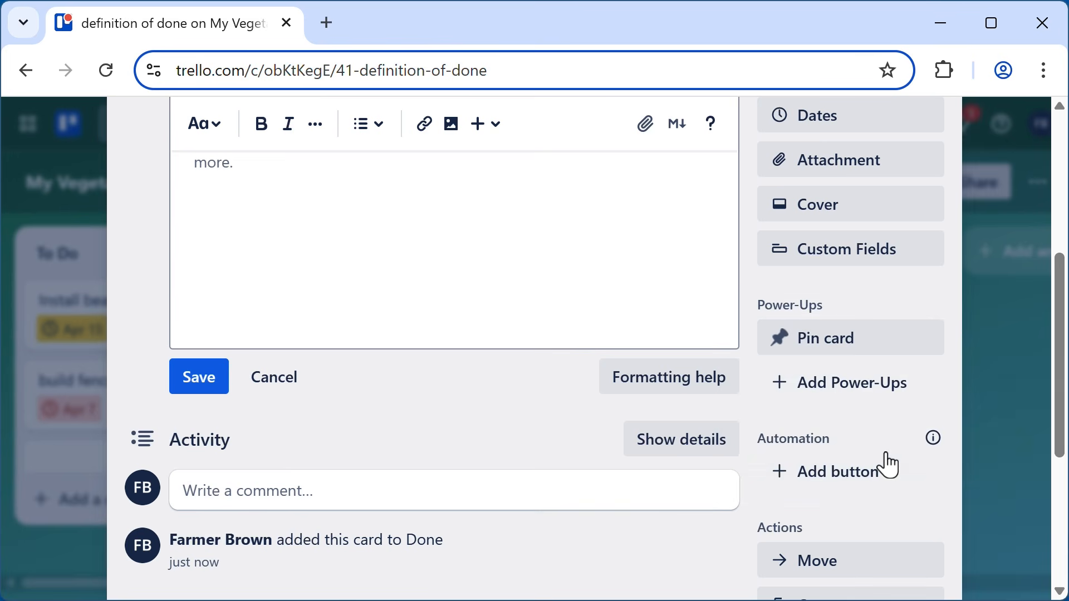
{"action": "scroll", "coordinate": [879, 459], "scroll_direction": "up", "scroll_amount": 5}
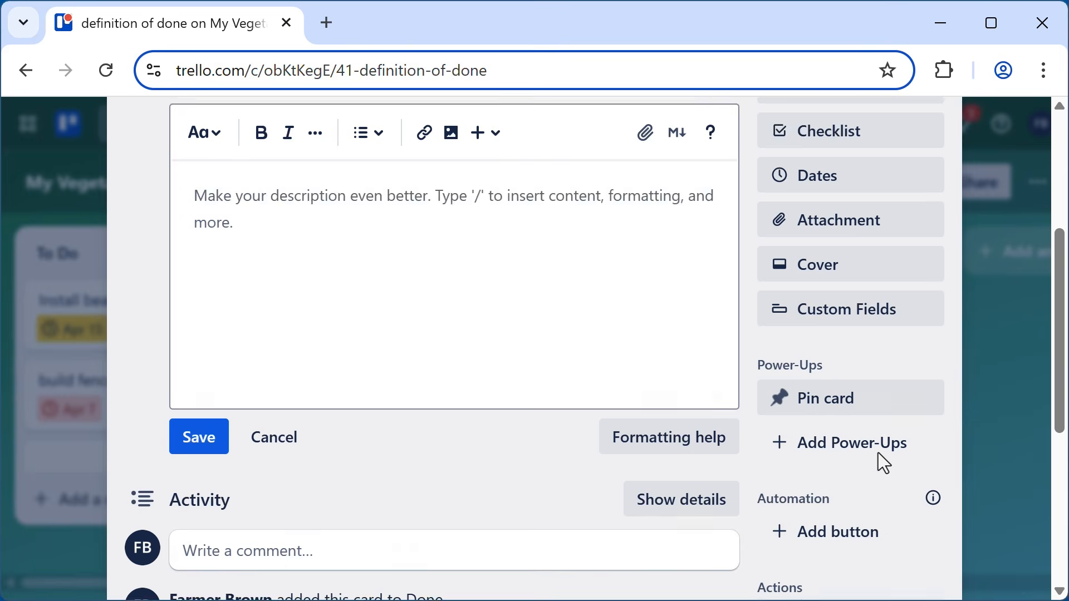
{"action": "left_click", "coordinate": [932, 181]}
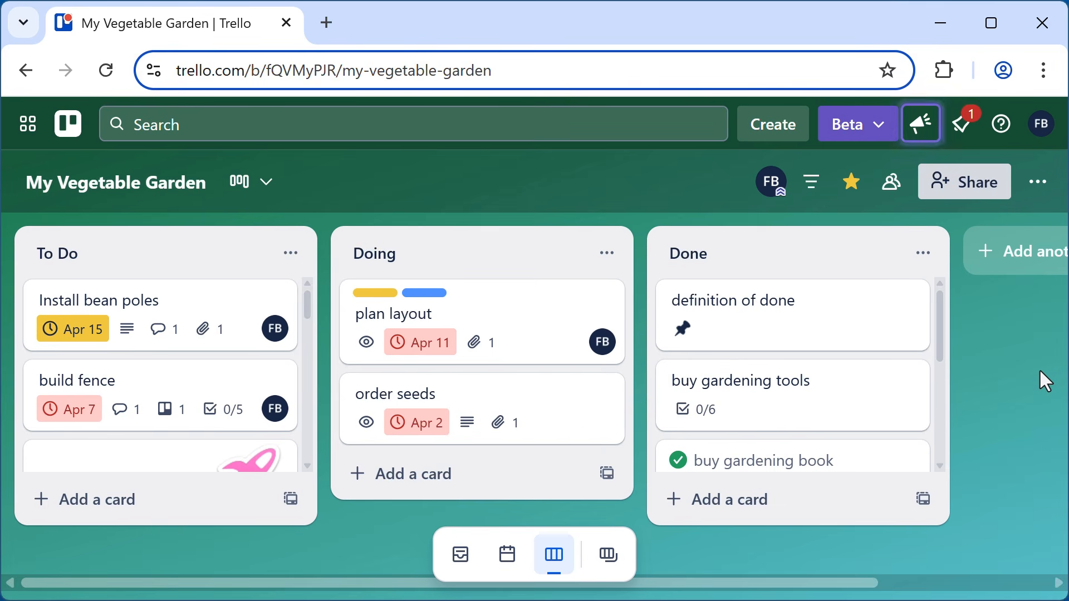
- Search the Power-Ups for "card aging", add Card Aging to the board, and read through its description
{"action": "left_click", "coordinate": [1038, 181]}
{"action": "scroll", "coordinate": [885, 417], "scroll_direction": "down", "scroll_amount": 3}
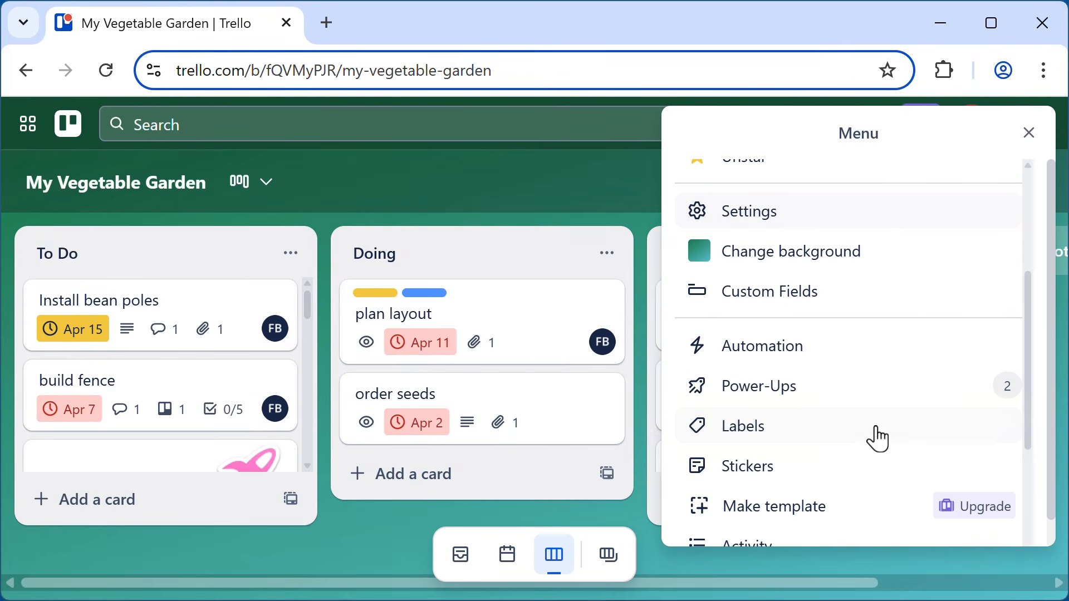
{"action": "left_click", "coordinate": [784, 402]}
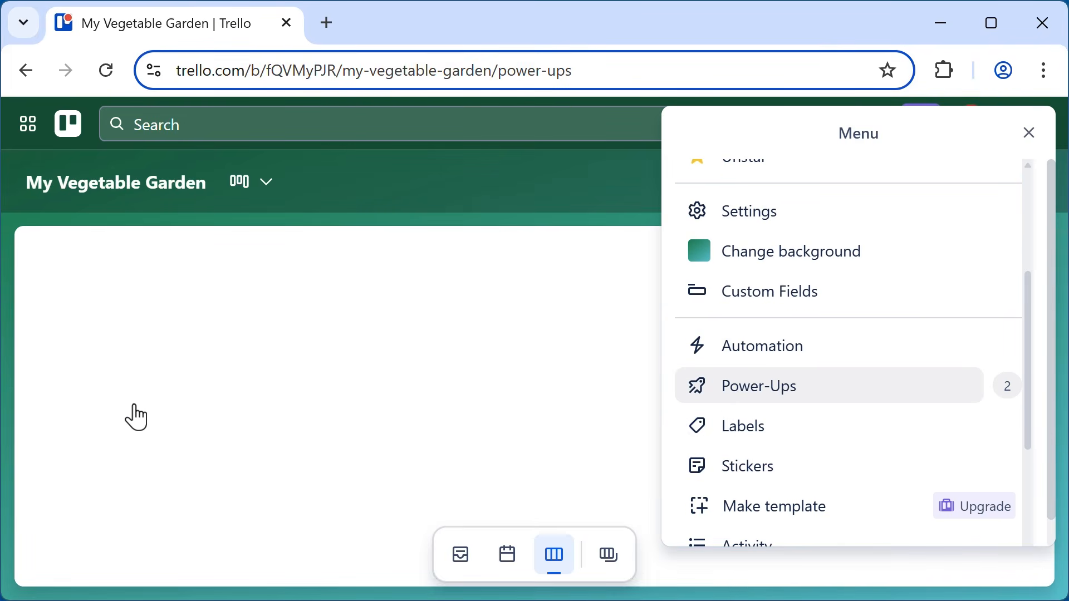
{"action": "left_click", "coordinate": [127, 346]}
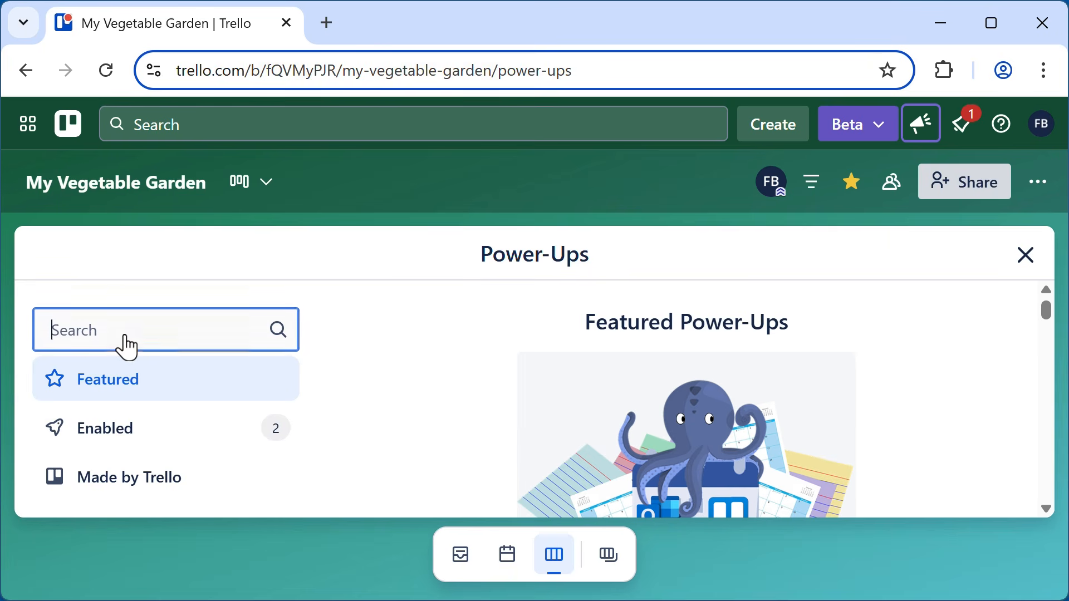
{"action": "type", "text": "card "}
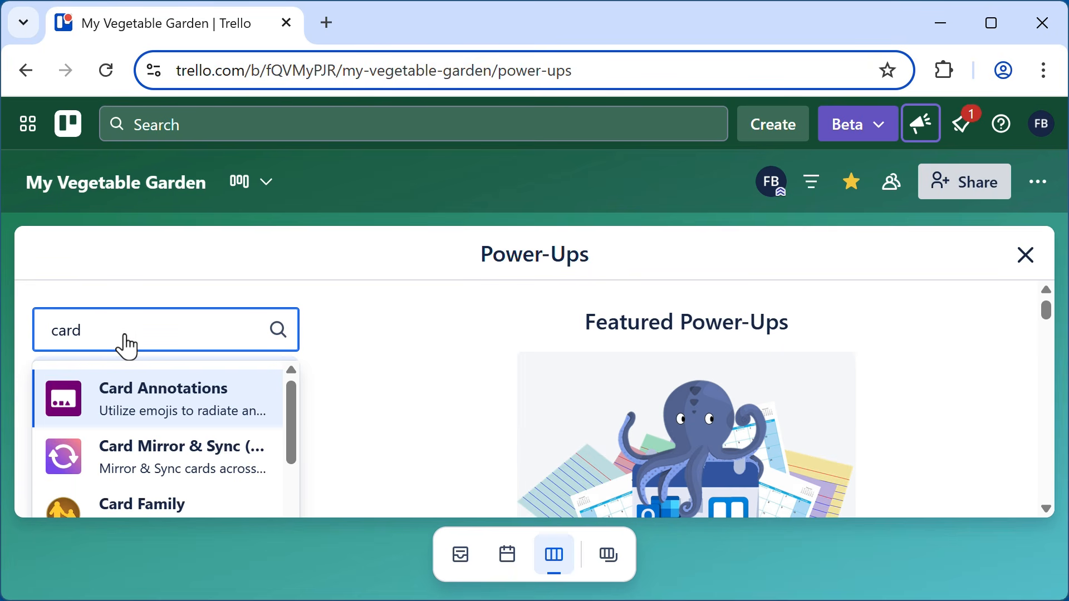
{"action": "type", "text": "aging"}
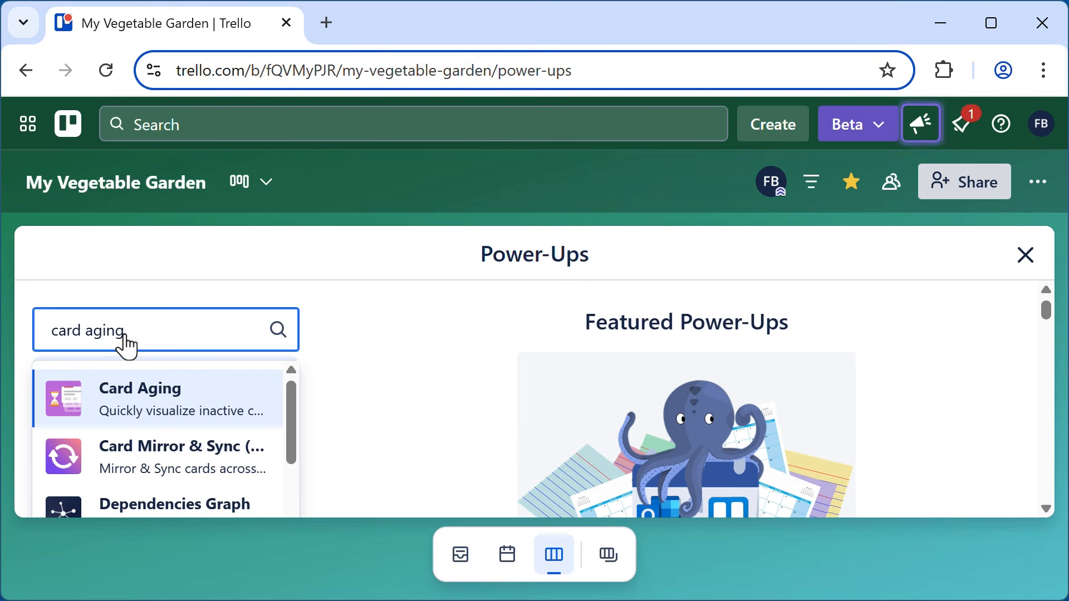
{"action": "left_click", "coordinate": [142, 394]}
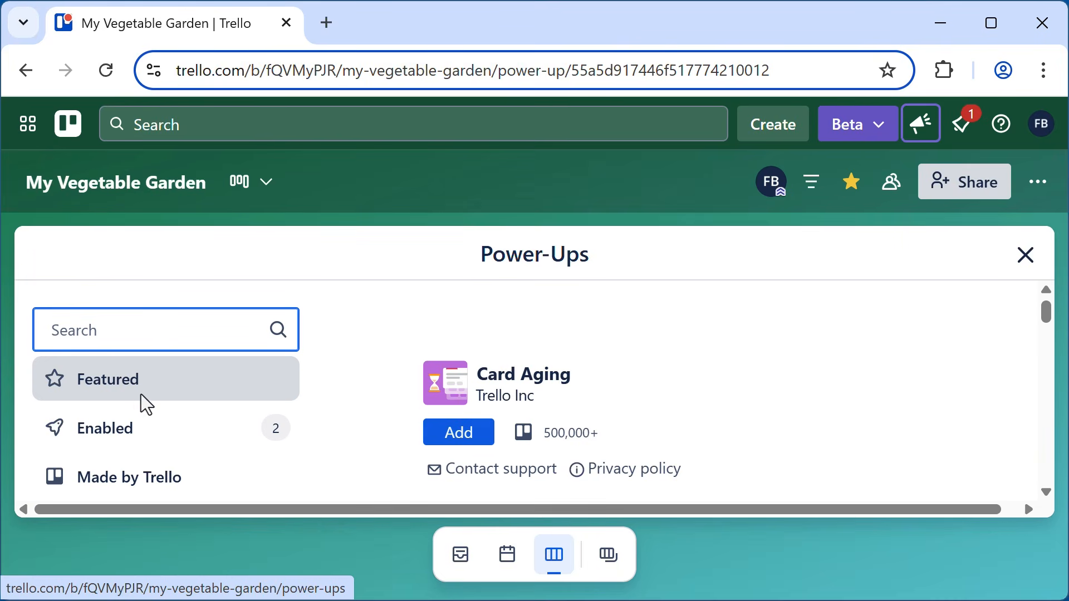
{"action": "left_click", "coordinate": [468, 438]}
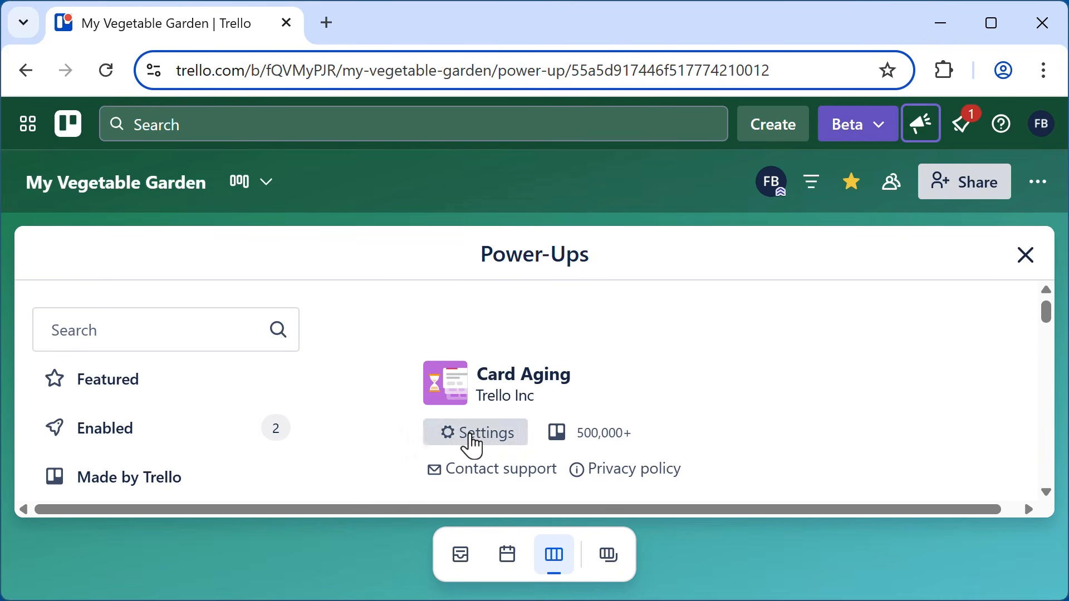
{"action": "scroll", "coordinate": [754, 376], "scroll_direction": "down", "scroll_amount": 10}
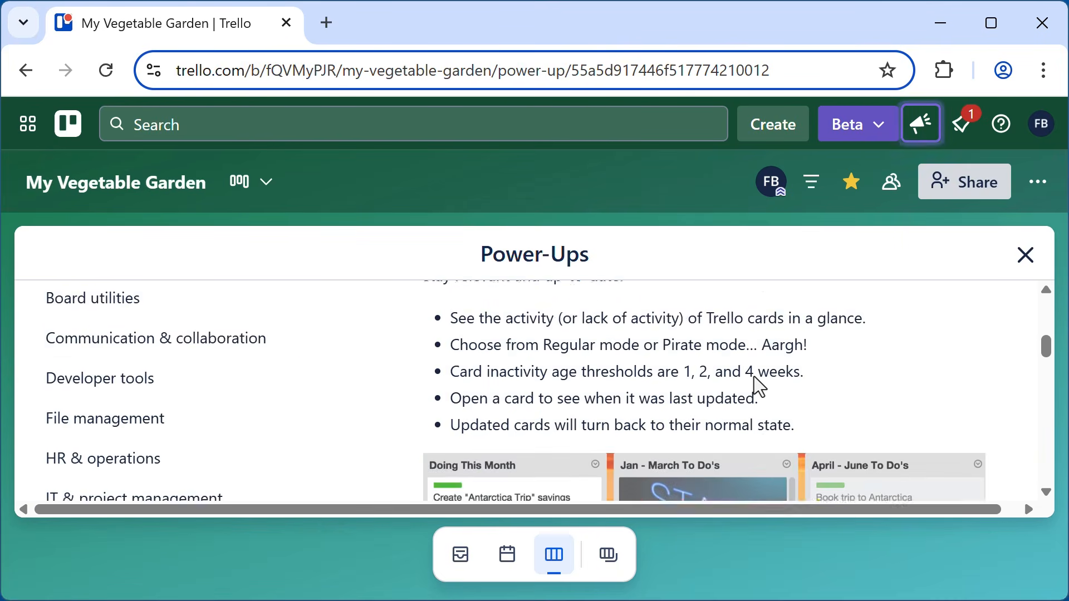
{"action": "scroll", "coordinate": [754, 378], "scroll_direction": "down", "scroll_amount": 5}
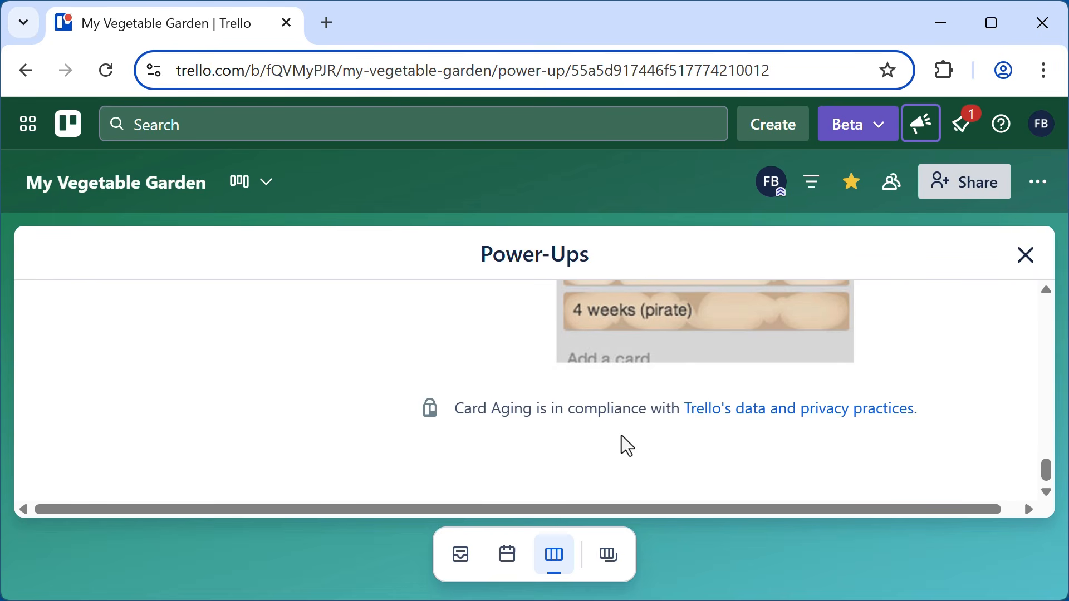
- View the settings options of the Card Aging Power-Up and close the Power-Ups directory
{"action": "scroll", "coordinate": [621, 445], "scroll_direction": "up", "scroll_amount": 15}
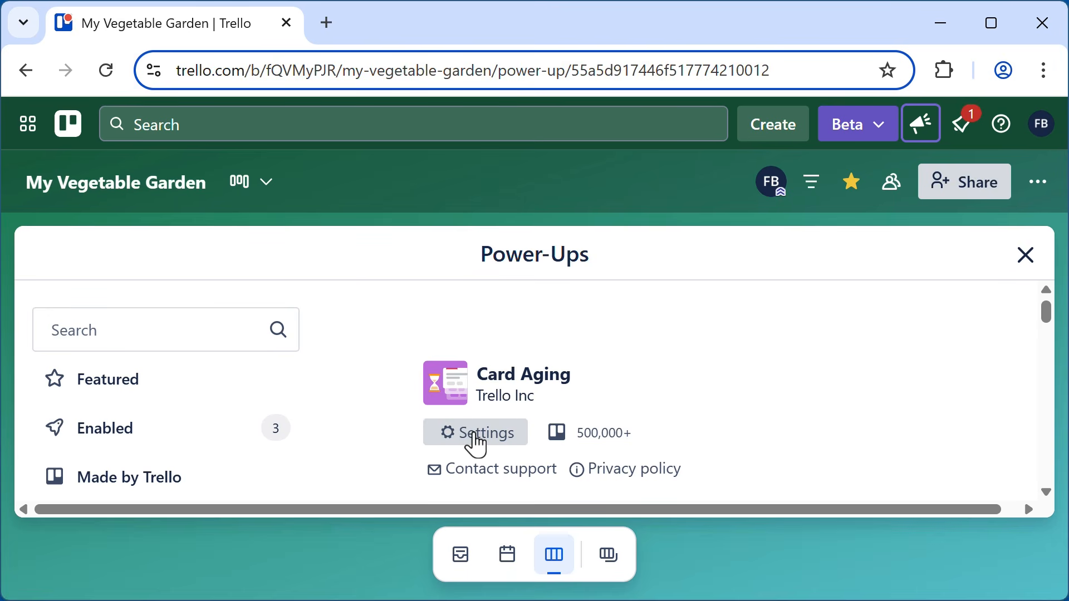
{"action": "left_click", "coordinate": [476, 440]}
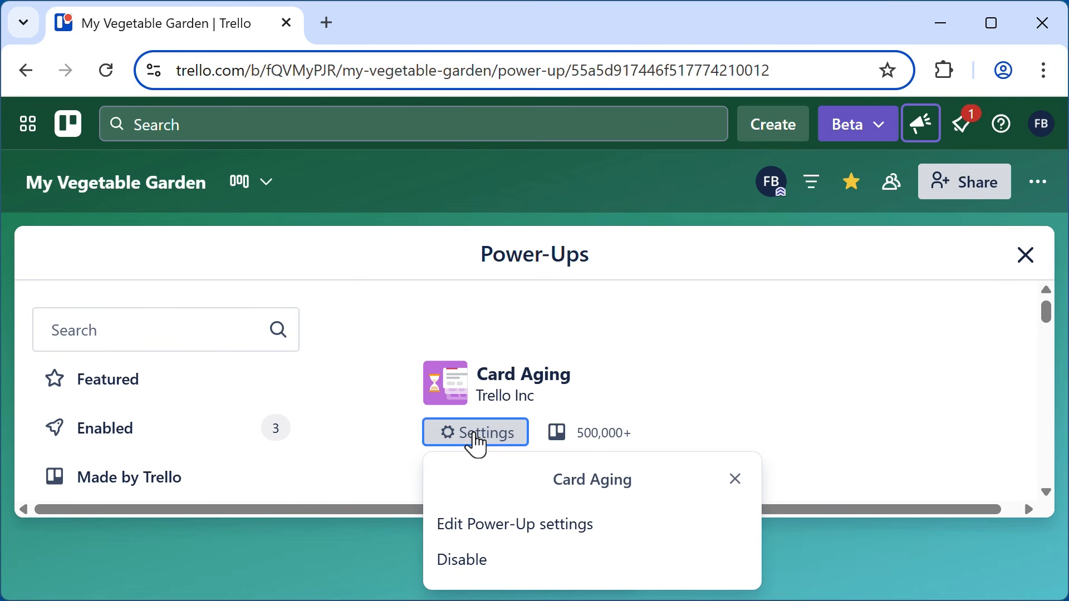
{"action": "left_click", "coordinate": [790, 392]}
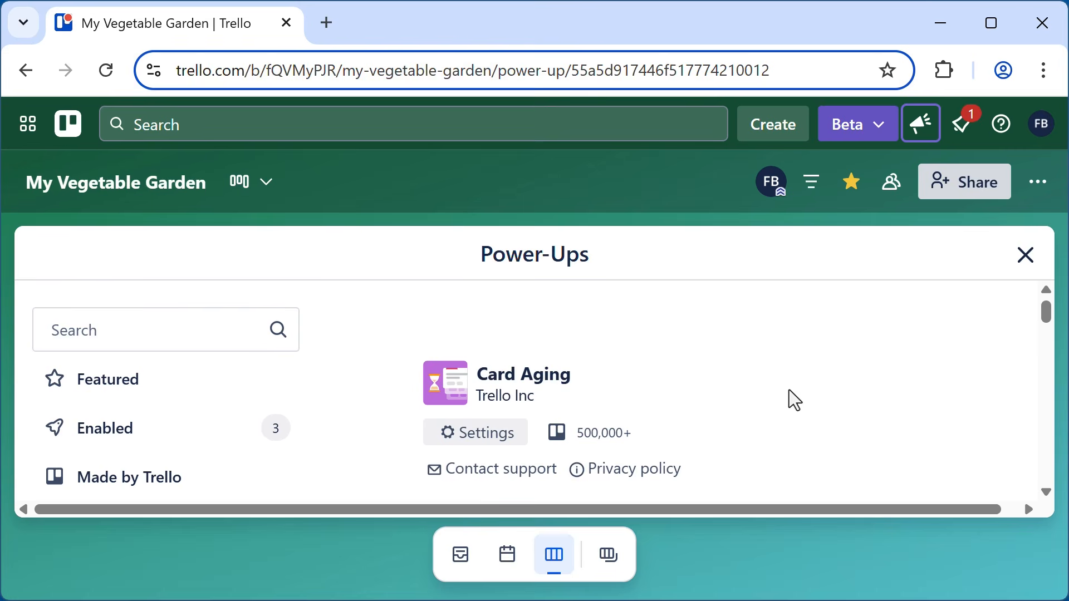
{"action": "left_click", "coordinate": [1028, 257]}
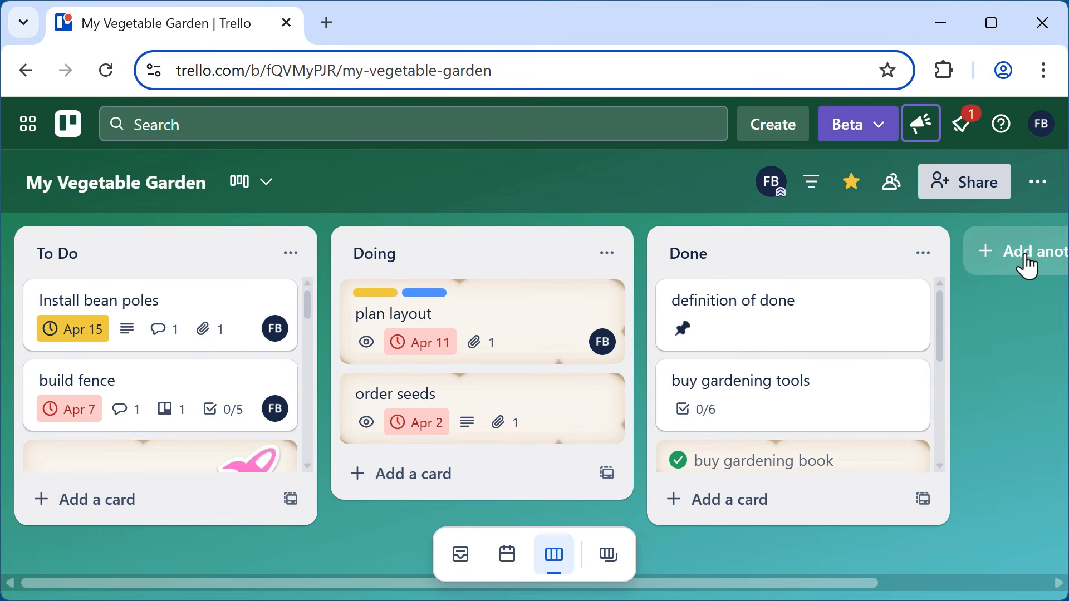
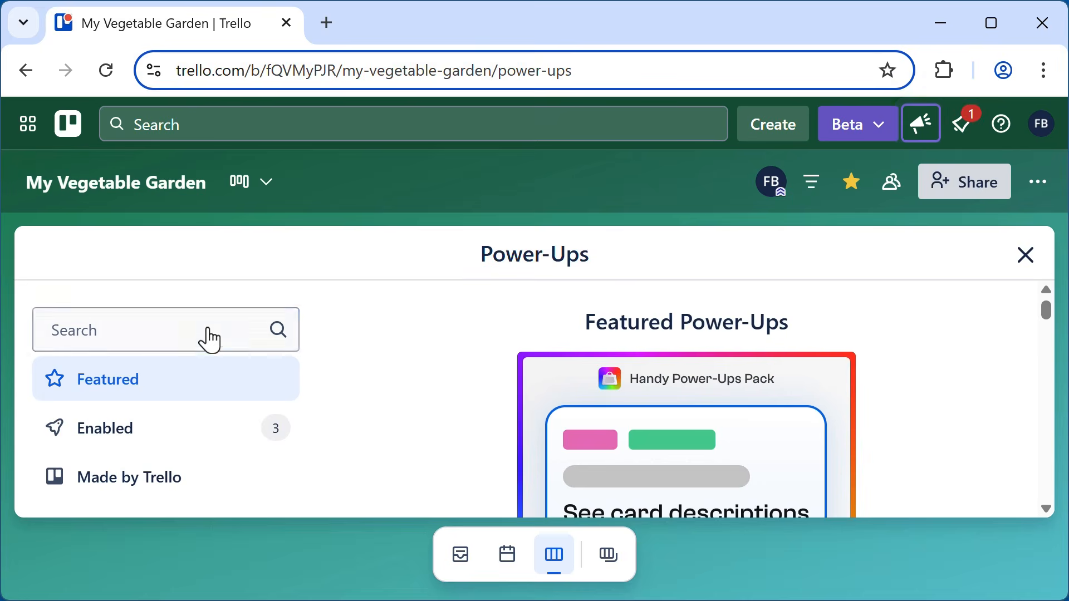
- Search the Power-Ups for "voting", add Voting to the board, and close the directory after viewing its description
{"action": "left_click", "coordinate": [203, 335]}
{"action": "type", "text": "voting"}
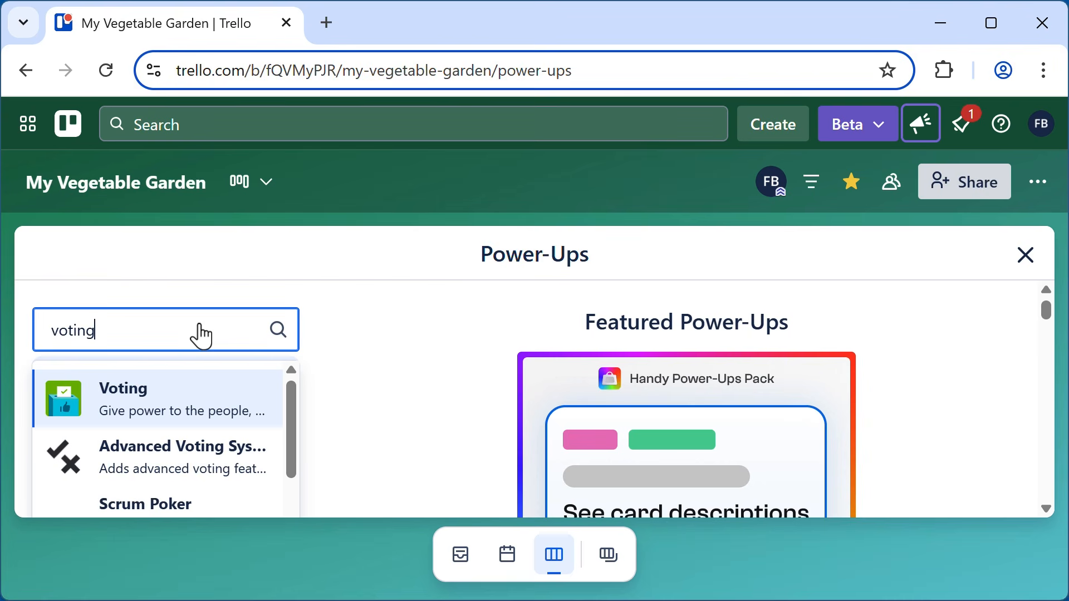
{"action": "left_click", "coordinate": [160, 389]}
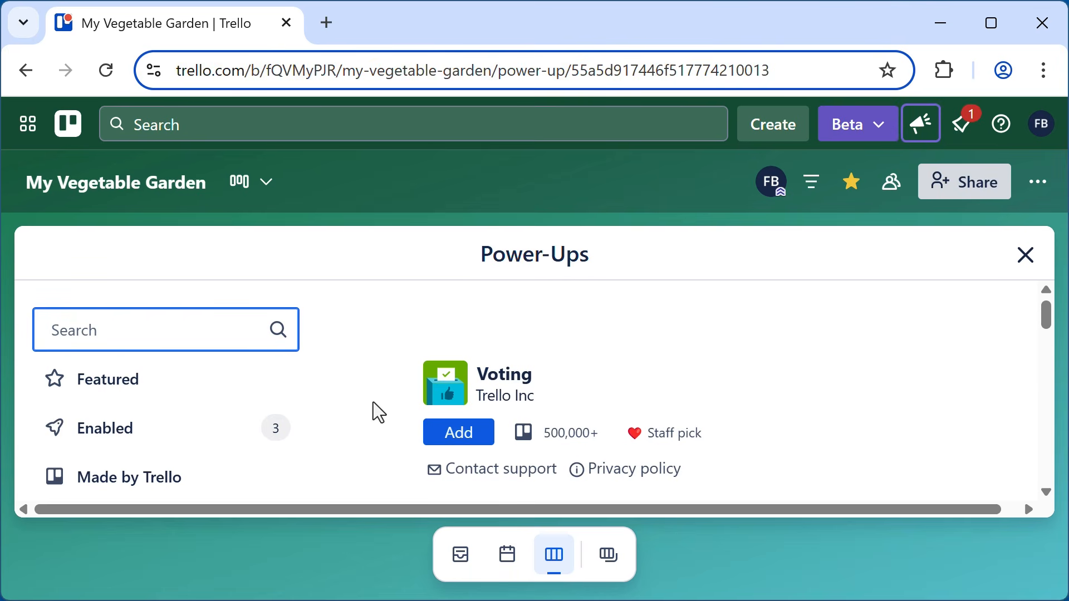
{"action": "left_click", "coordinate": [464, 433]}
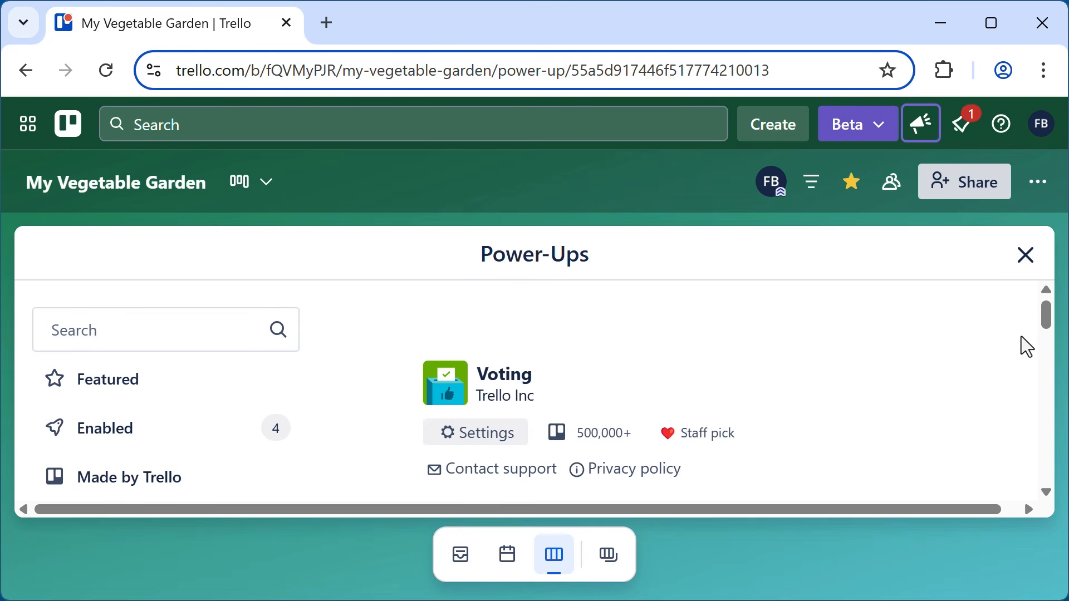
{"action": "scroll", "coordinate": [917, 384], "scroll_direction": "down", "scroll_amount": 3}
{"action": "scroll", "coordinate": [916, 384], "scroll_direction": "down", "scroll_amount": 15}
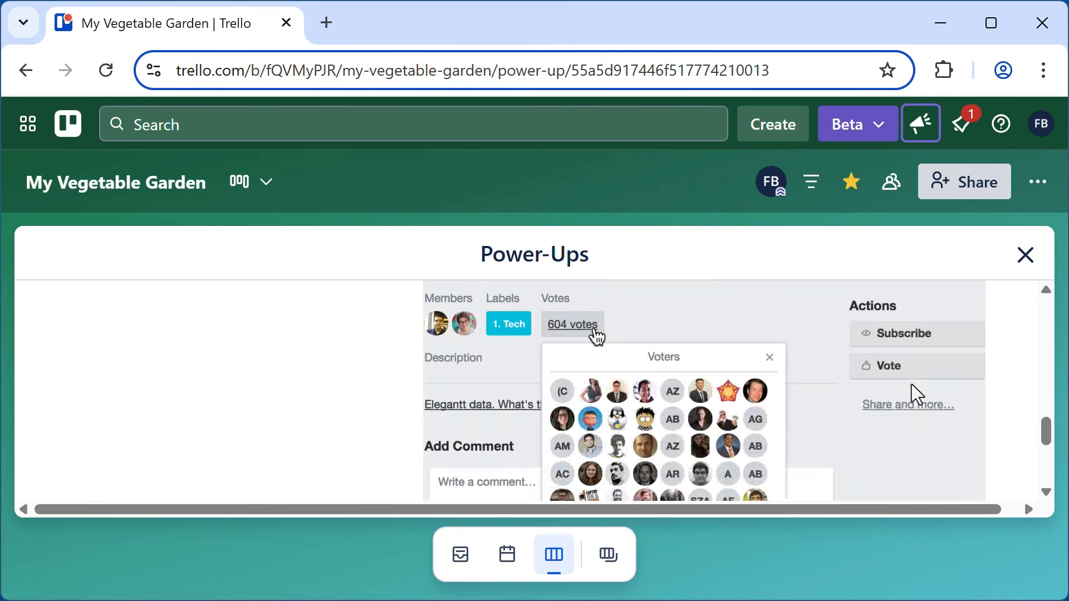
{"action": "left_click", "coordinate": [1027, 268]}
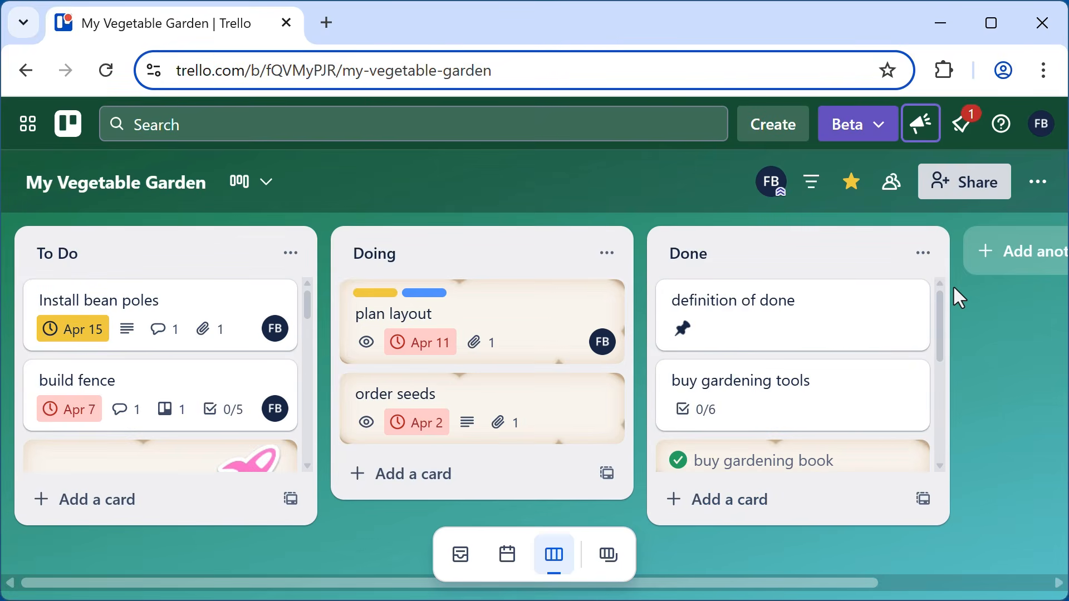
- Vote on the "build fence" card in the To Do list and close the card
{"action": "left_click", "coordinate": [195, 385]}
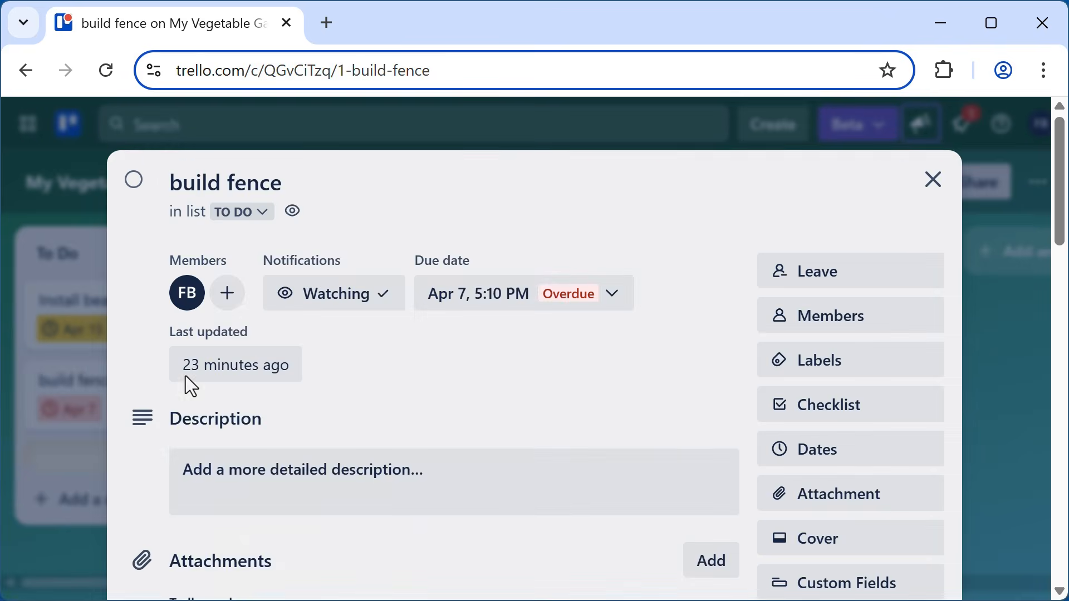
{"action": "scroll", "coordinate": [687, 396], "scroll_direction": "down", "scroll_amount": 4}
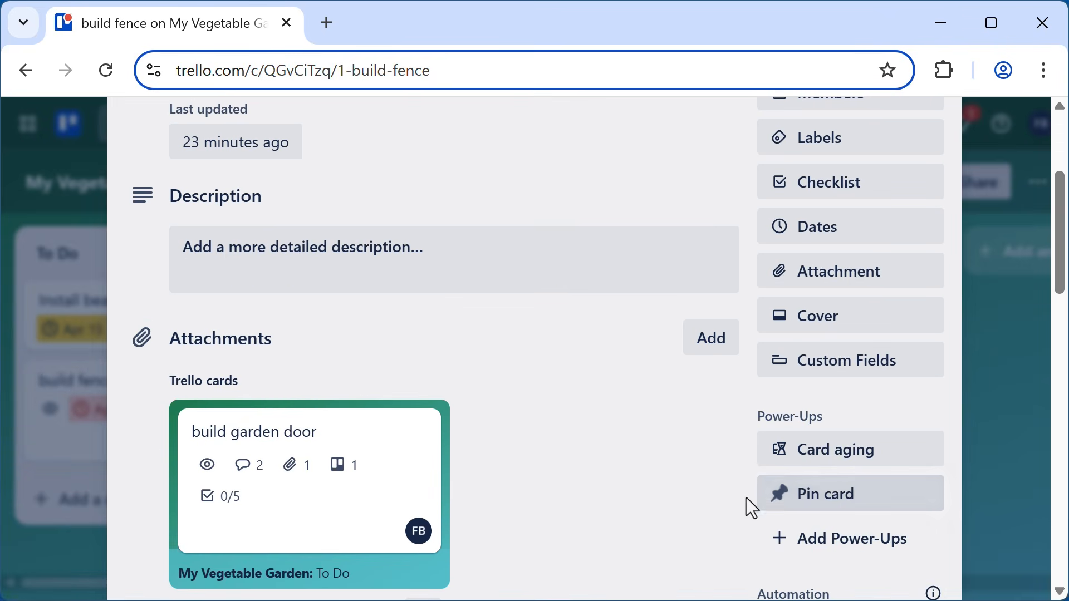
{"action": "scroll", "coordinate": [745, 501], "scroll_direction": "down", "scroll_amount": 5}
{"action": "scroll", "coordinate": [744, 512], "scroll_direction": "down", "scroll_amount": 2}
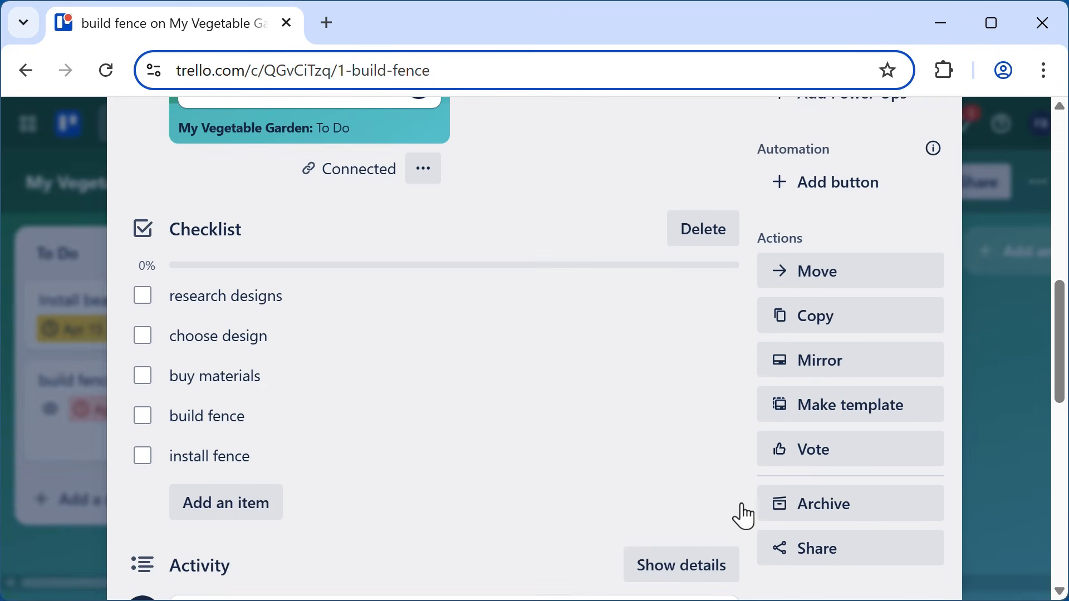
{"action": "left_click", "coordinate": [819, 452]}
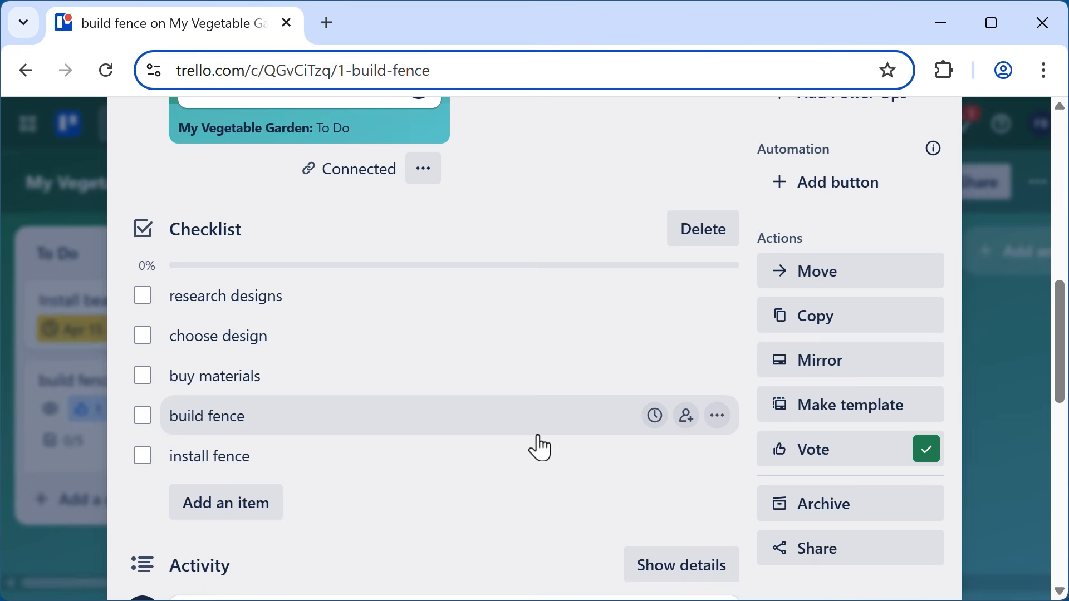
{"action": "scroll", "coordinate": [538, 435], "scroll_direction": "up", "scroll_amount": 4}
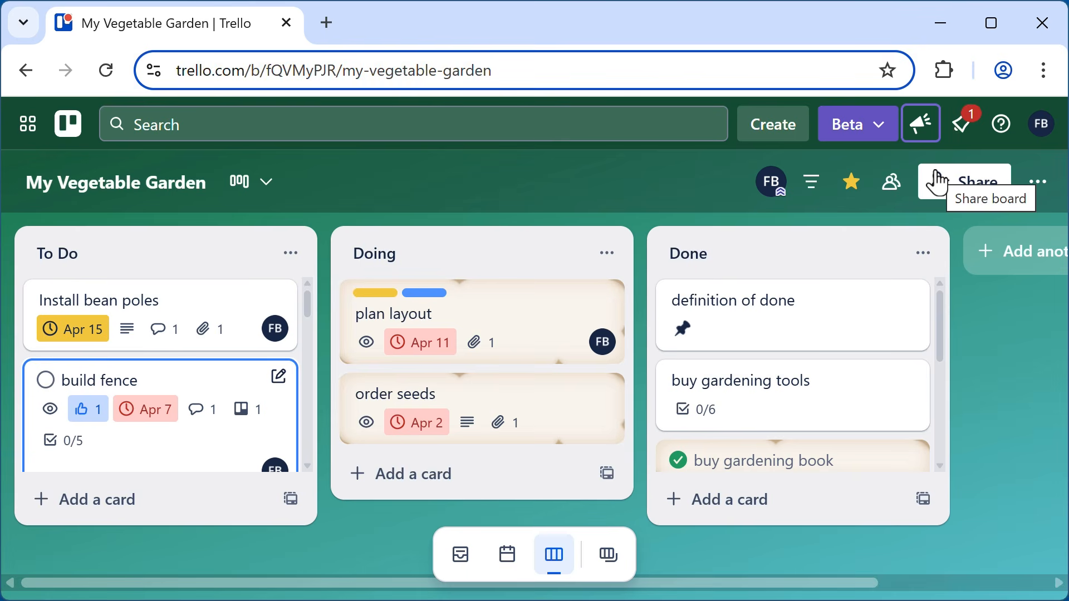
- Check the voting permission in the board settings and close the settings
{"action": "left_click", "coordinate": [1040, 182]}
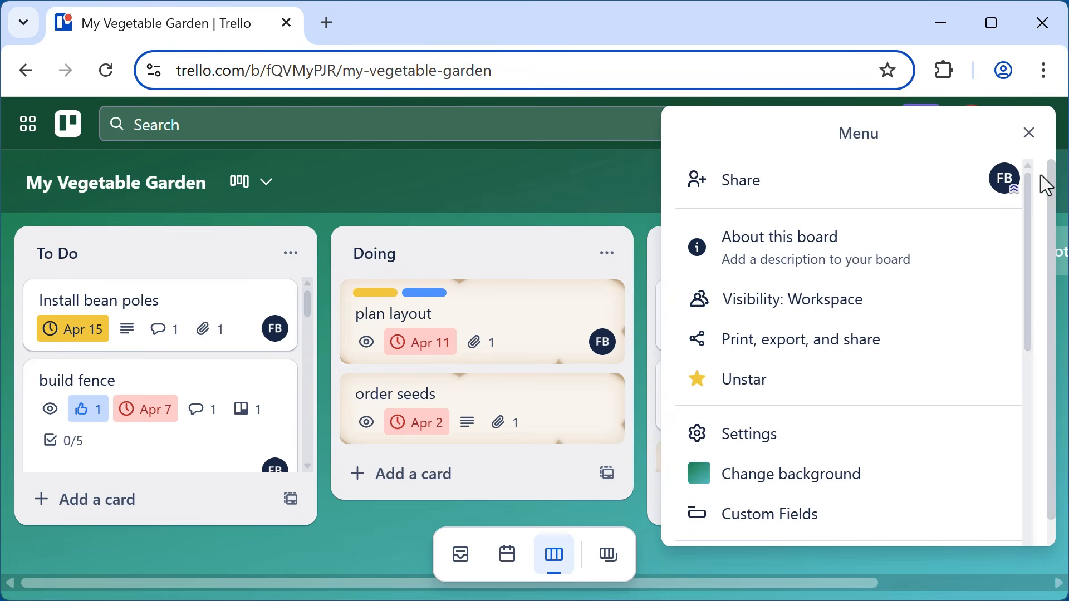
{"action": "left_click", "coordinate": [757, 448]}
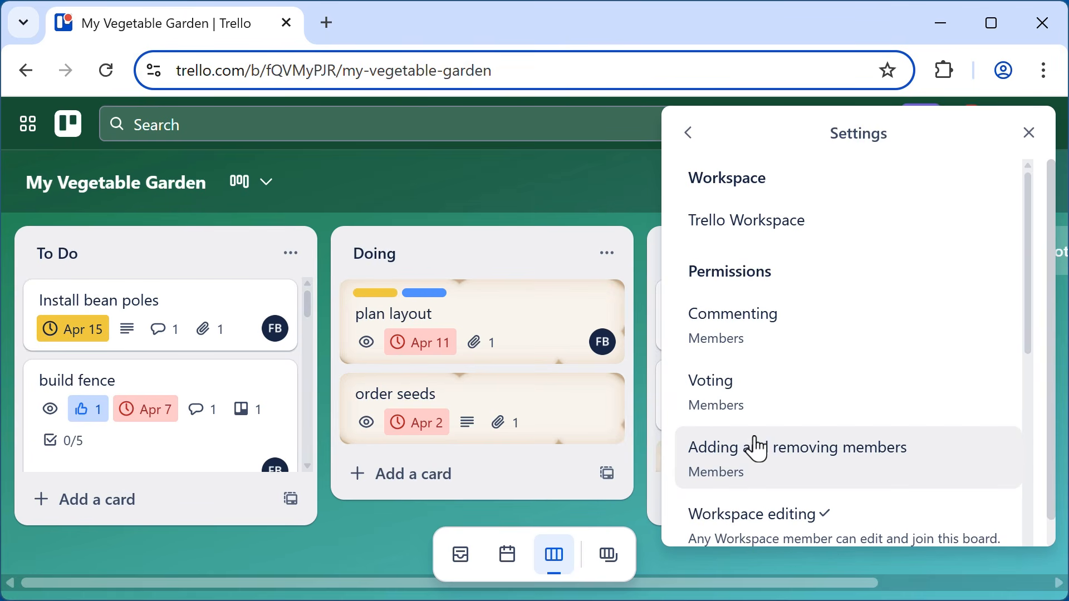
{"action": "left_click", "coordinate": [1059, 160]}
- Search the Power-Ups for "Google Drive" and add the Google Drive Power-Up to the board
{"action": "left_click", "coordinate": [1033, 184]}
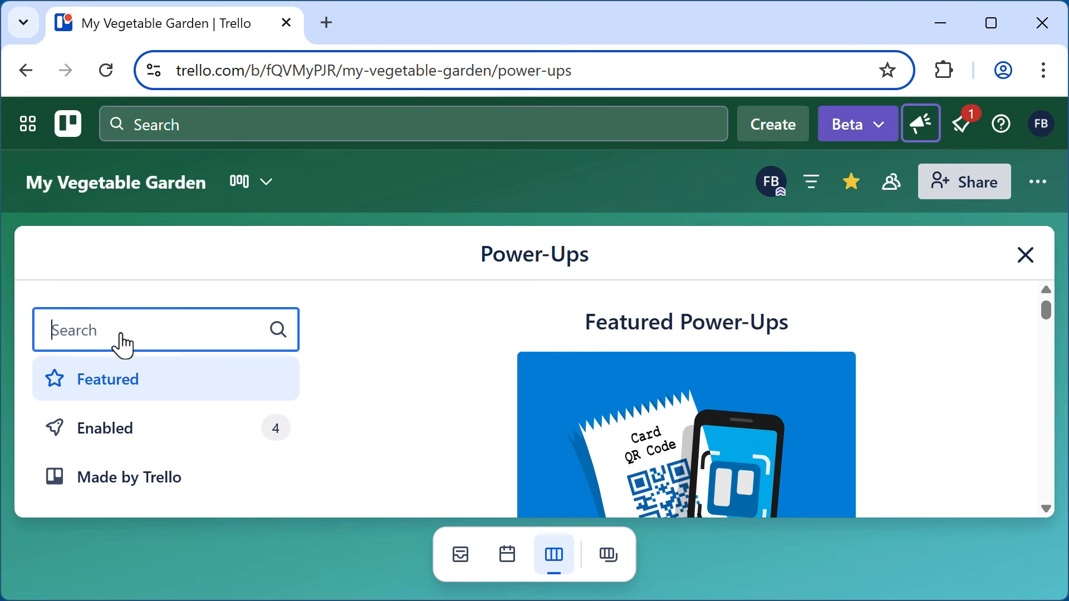
{"action": "type", "text": "Google "}
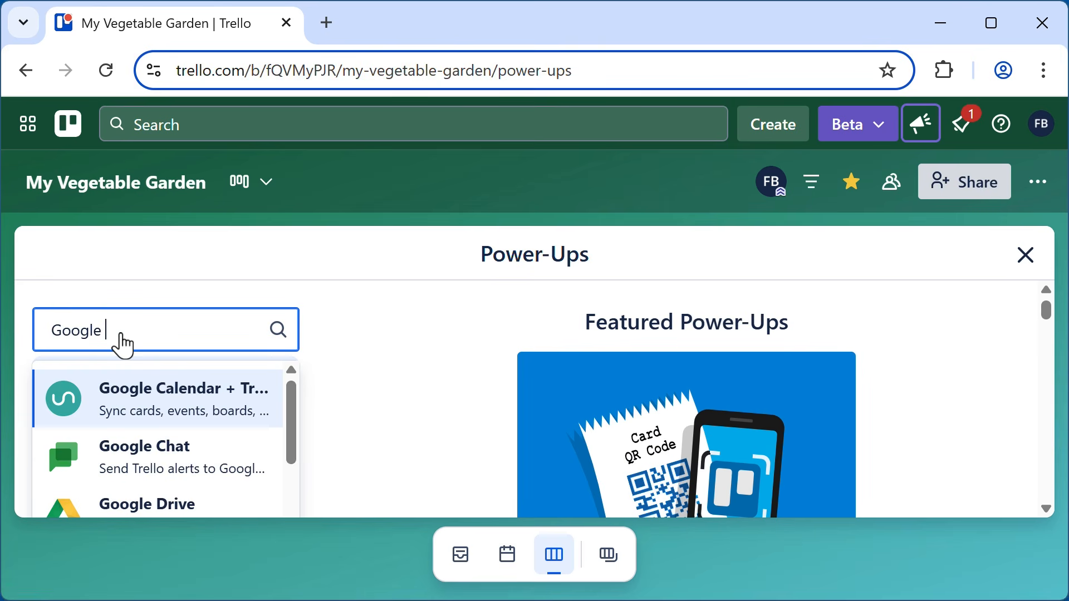
{"action": "type", "text": "Drive"}
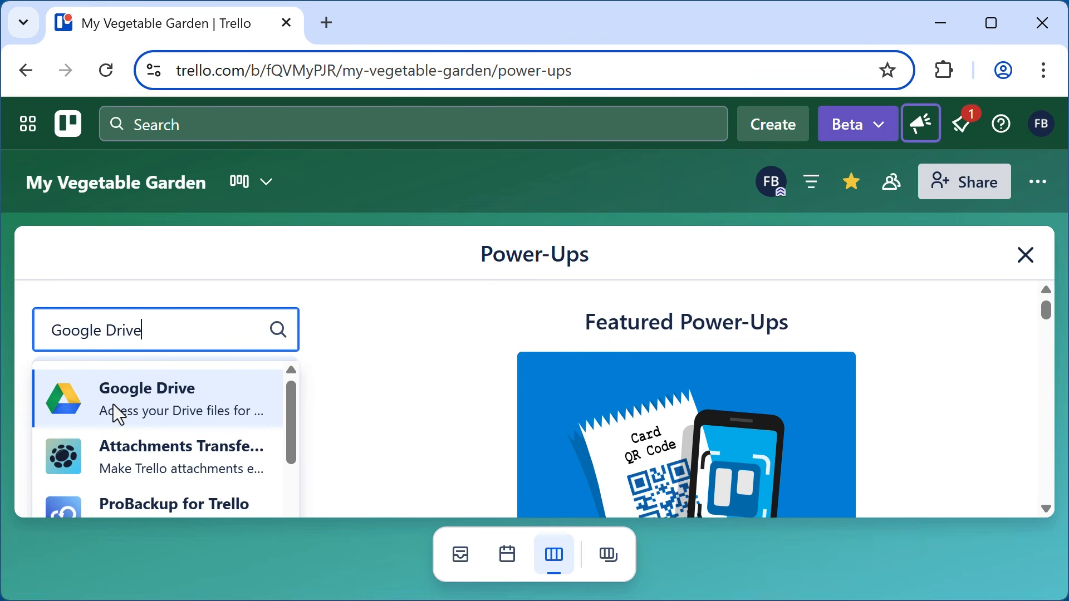
{"action": "left_click", "coordinate": [118, 414]}
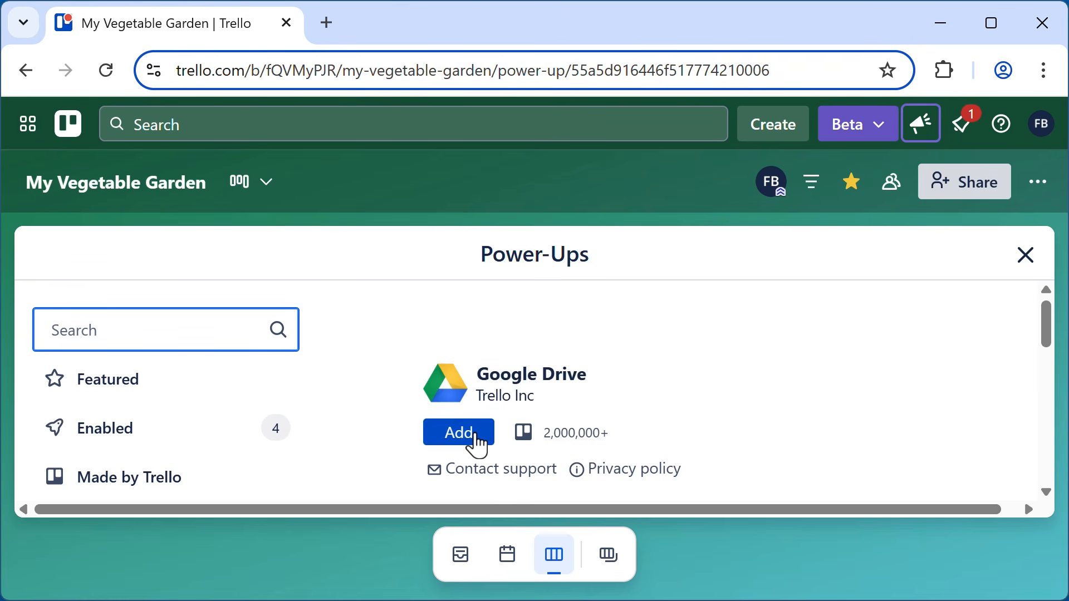
{"action": "left_click", "coordinate": [459, 432]}
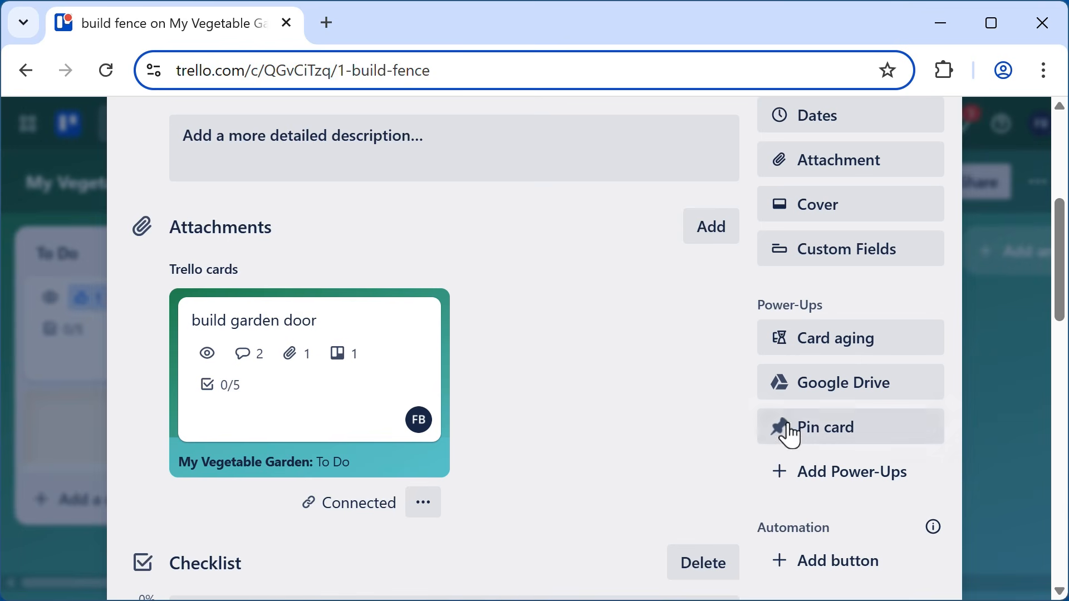
- Attach the Google Drive file "Garden Fence: how to" to the "build fence" card
{"action": "left_click", "coordinate": [849, 402]}
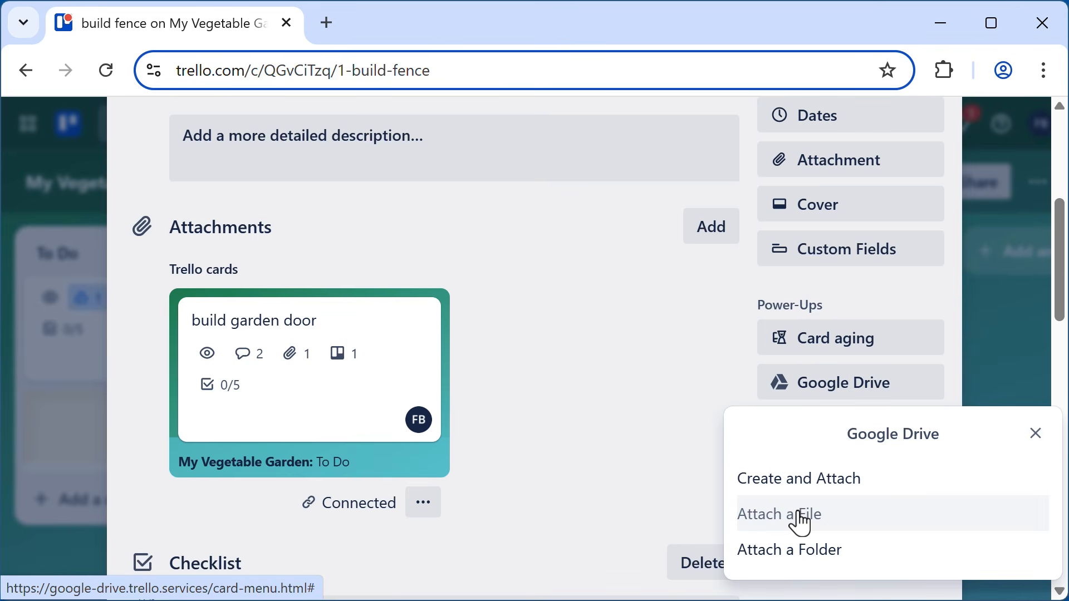
{"action": "left_click", "coordinate": [801, 516]}
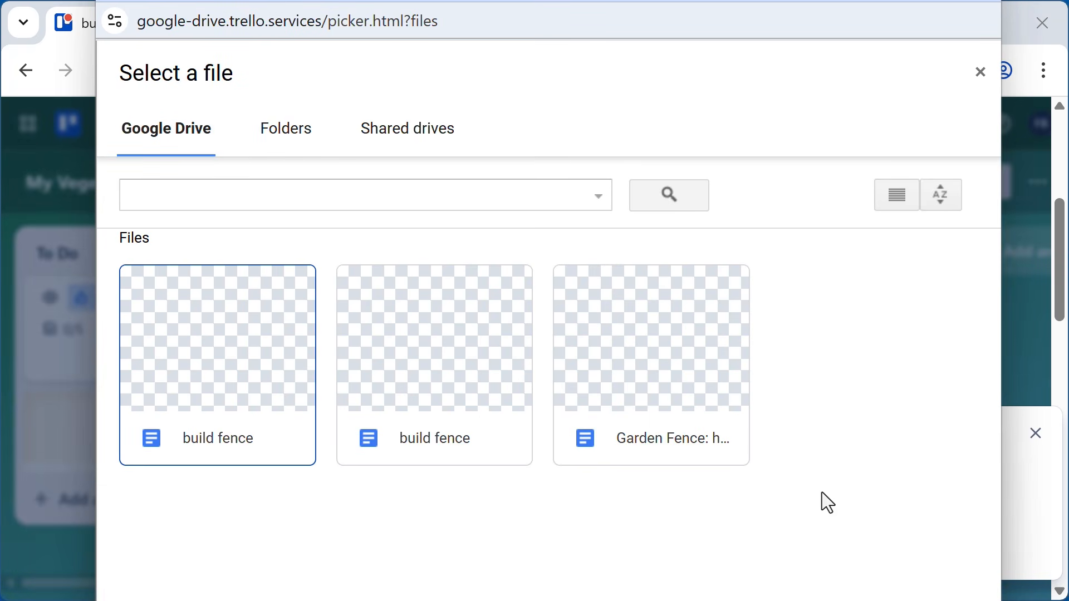
{"action": "double_click", "coordinate": [269, 341]}
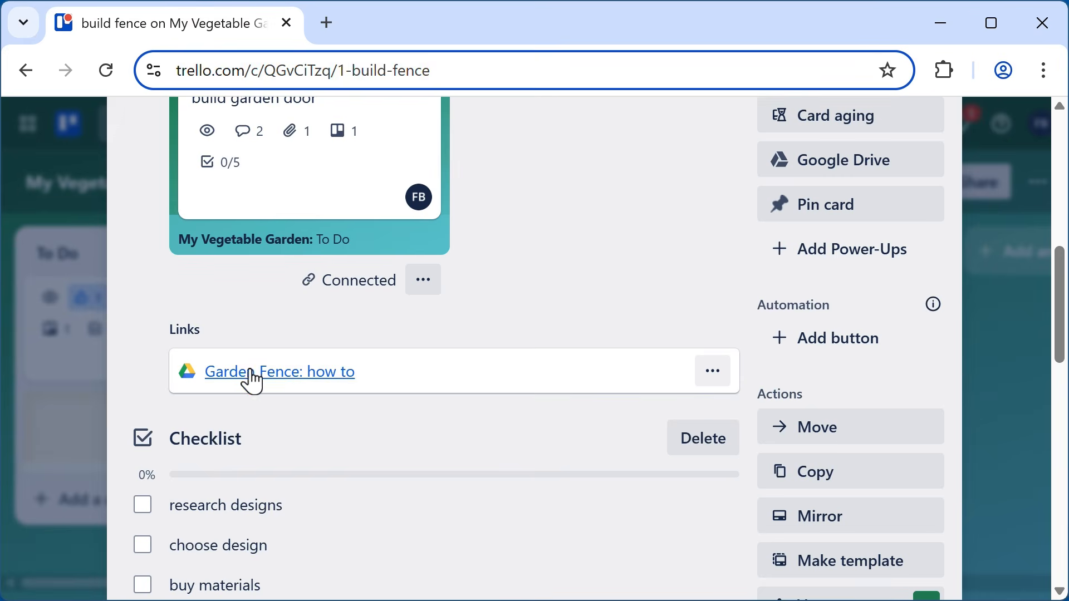
- Open the attached "Garden Fence: how to" document, read through its supply list and steps, and close it
{"action": "mouse_move", "coordinate": [251, 377]}
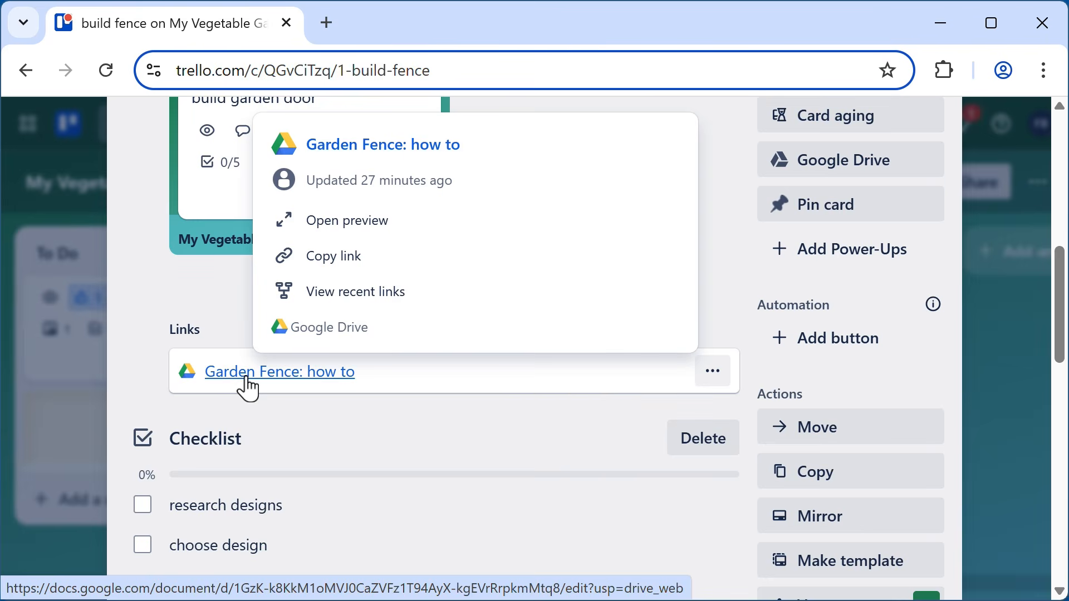
{"action": "left_click", "coordinate": [246, 385]}
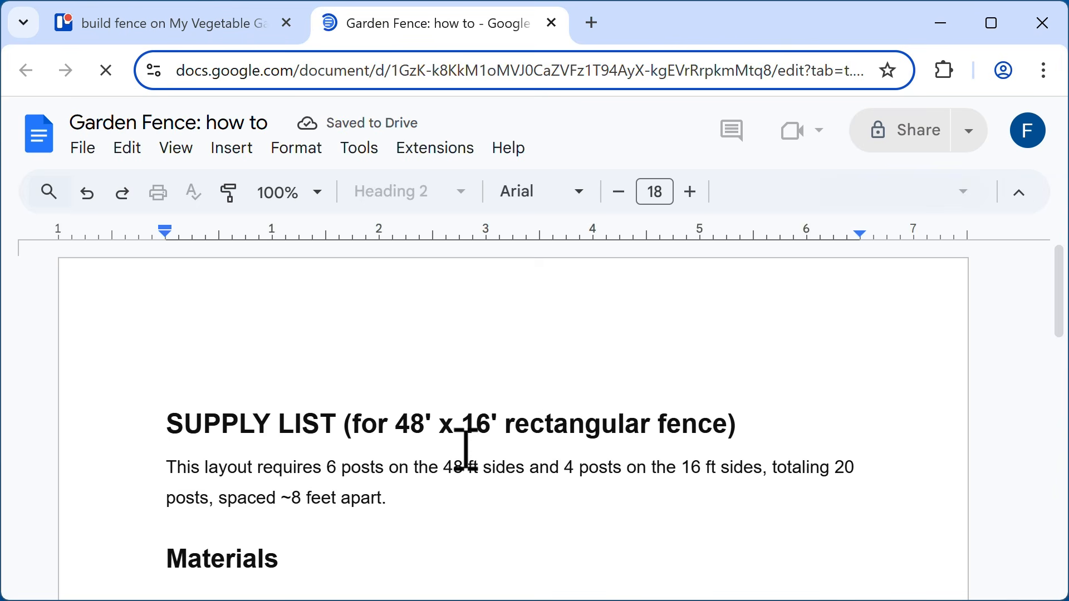
{"action": "scroll", "coordinate": [467, 448], "scroll_direction": "down", "scroll_amount": 20}
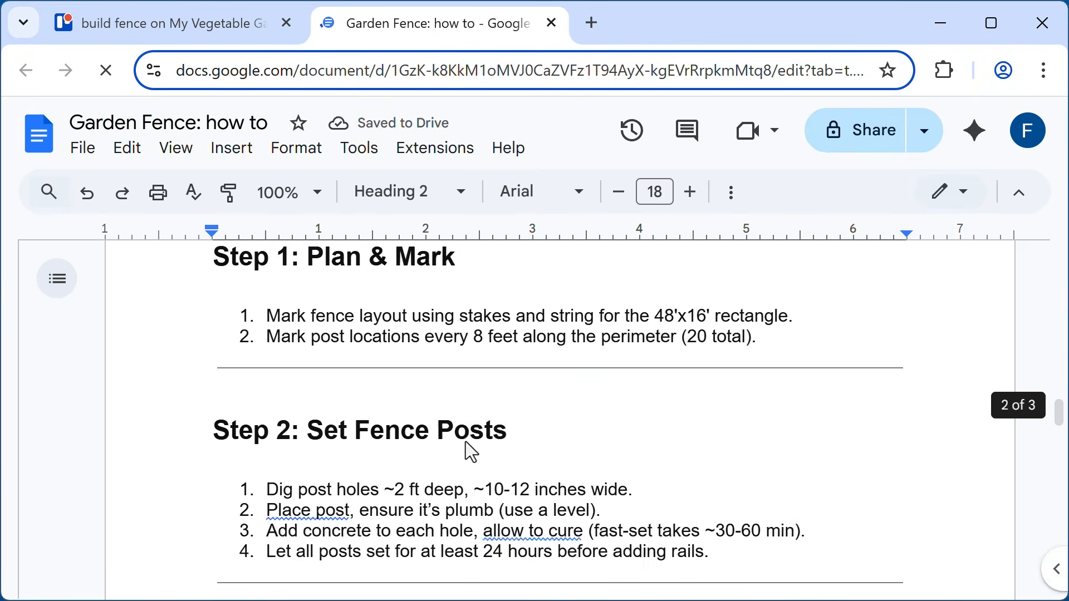
{"action": "scroll", "coordinate": [471, 451], "scroll_direction": "down", "scroll_amount": 5}
{"action": "scroll", "coordinate": [470, 441], "scroll_direction": "up", "scroll_amount": 20}
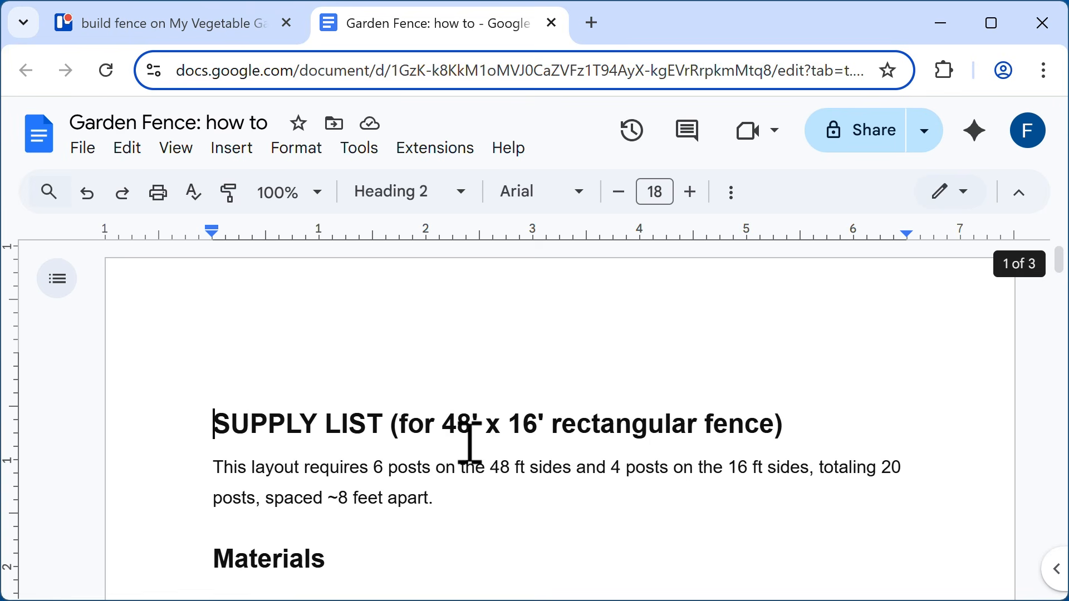
{"action": "scroll", "coordinate": [470, 442], "scroll_direction": "down", "scroll_amount": 4}
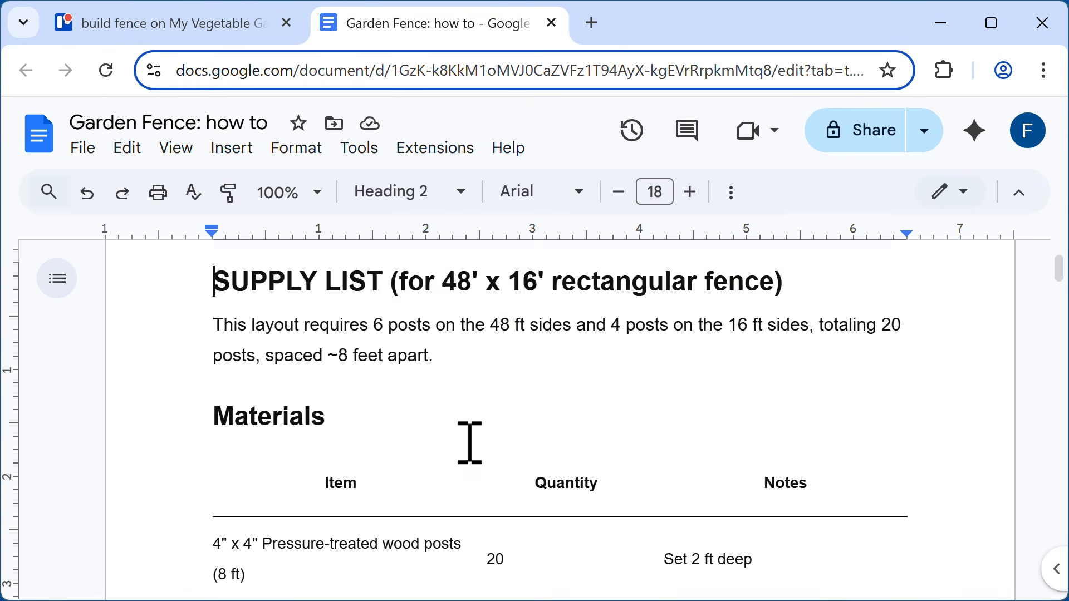
{"action": "left_click", "coordinate": [552, 23]}
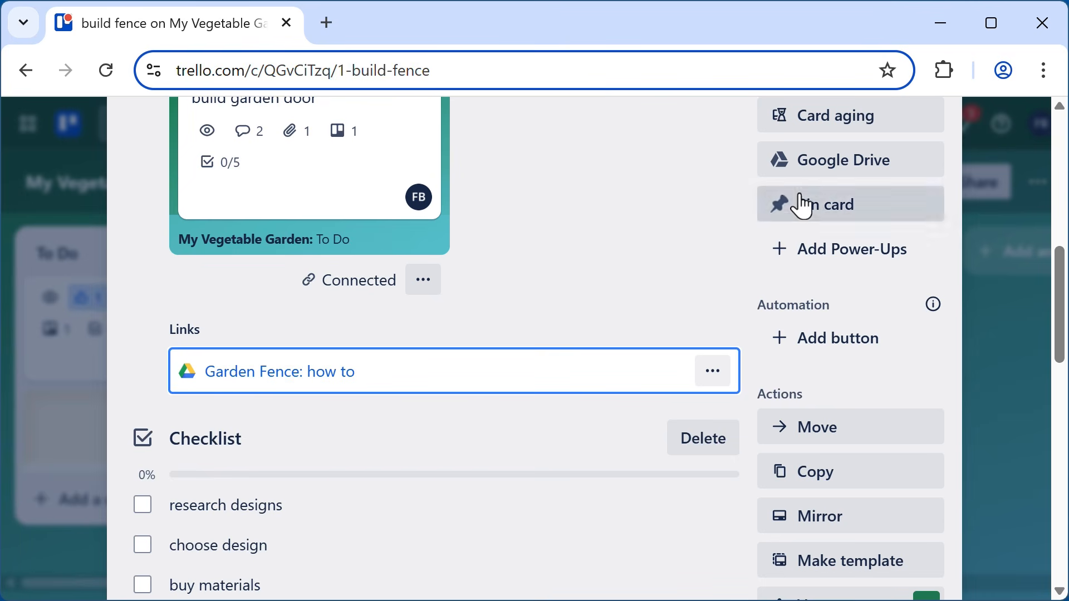
- Create a Google Sheets file attached to the "build fence" card through Google Drive and open it for editing
{"action": "left_click", "coordinate": [820, 167]}
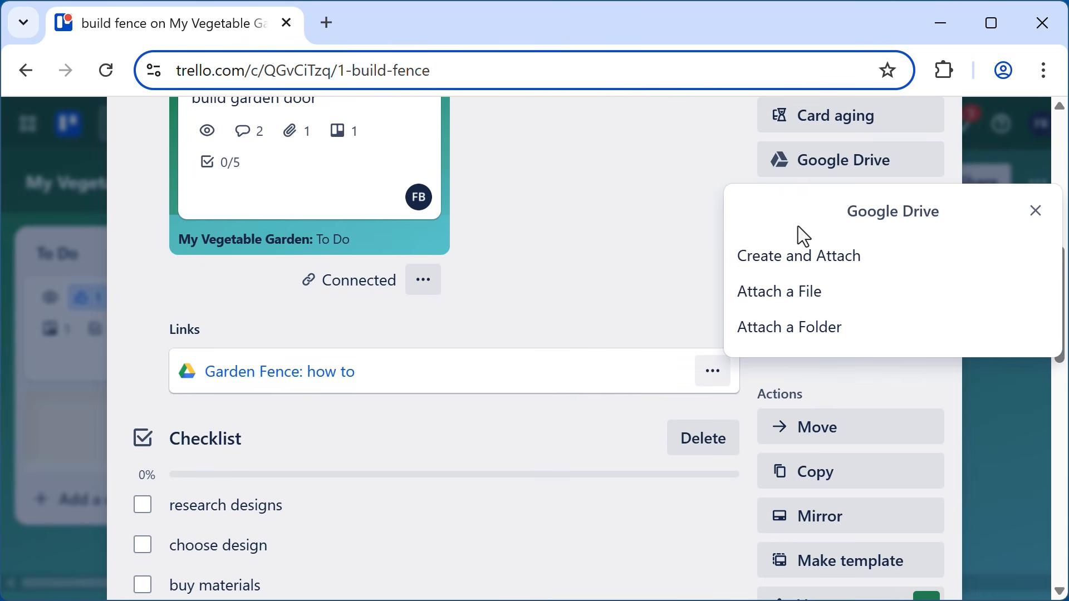
{"action": "left_click", "coordinate": [795, 262]}
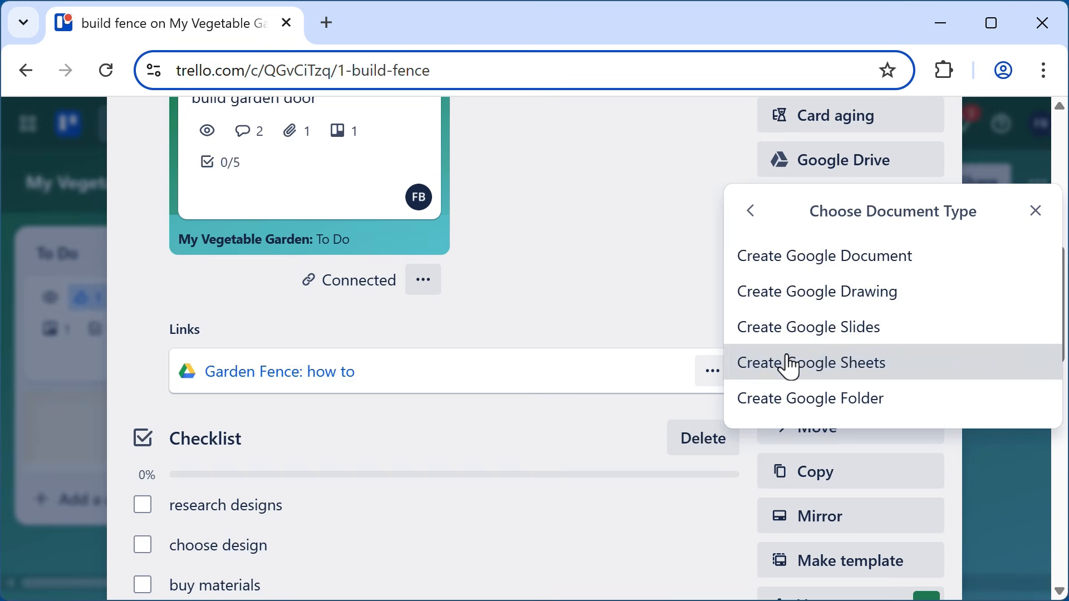
{"action": "left_click", "coordinate": [789, 372]}
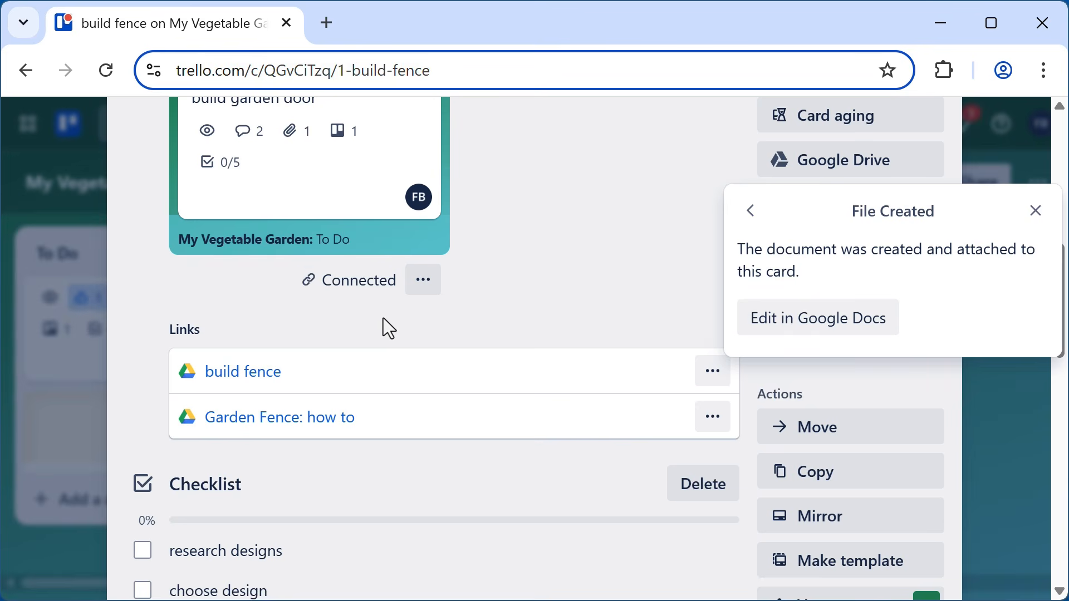
{"action": "left_click", "coordinate": [851, 329]}
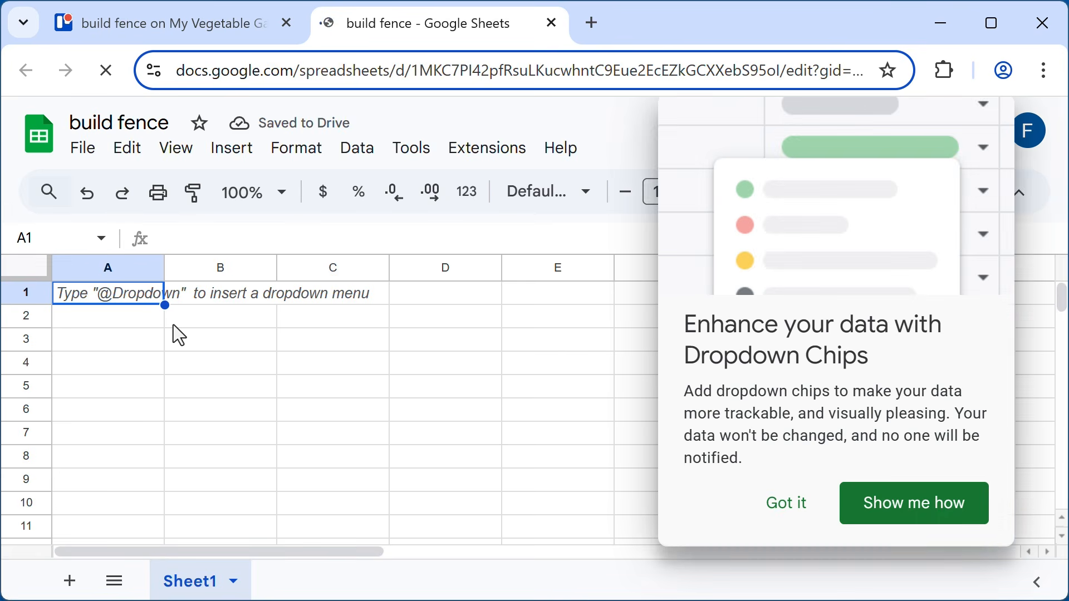
- Return to the "build fence" card in Trello, check its attached Google Drive links, and close the card
{"action": "left_click", "coordinate": [210, 32]}
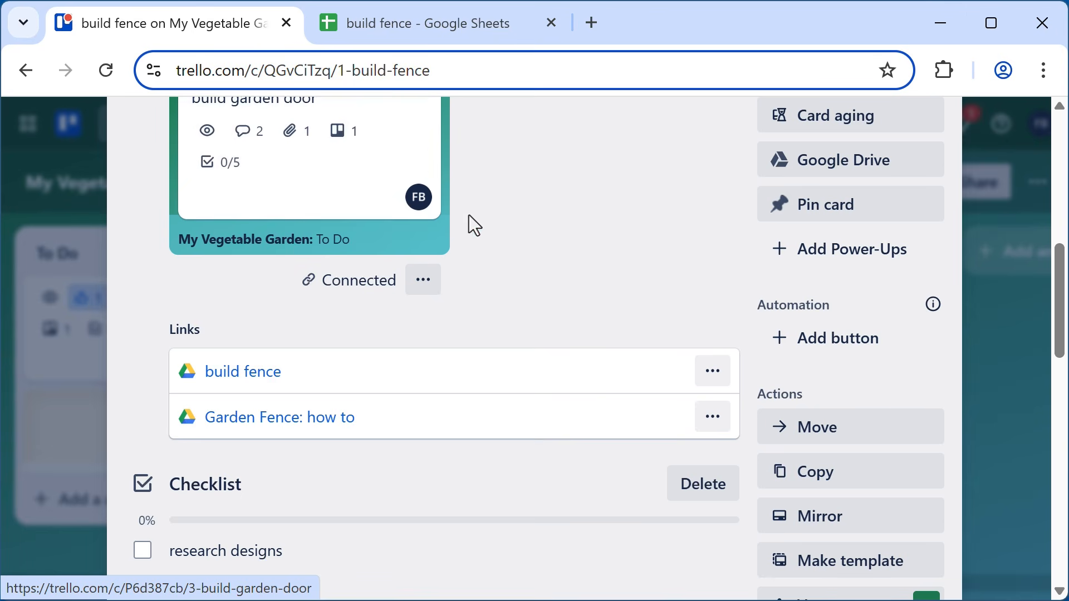
{"action": "scroll", "coordinate": [569, 246], "scroll_direction": "up", "scroll_amount": 10}
{"action": "left_click", "coordinate": [934, 180]}
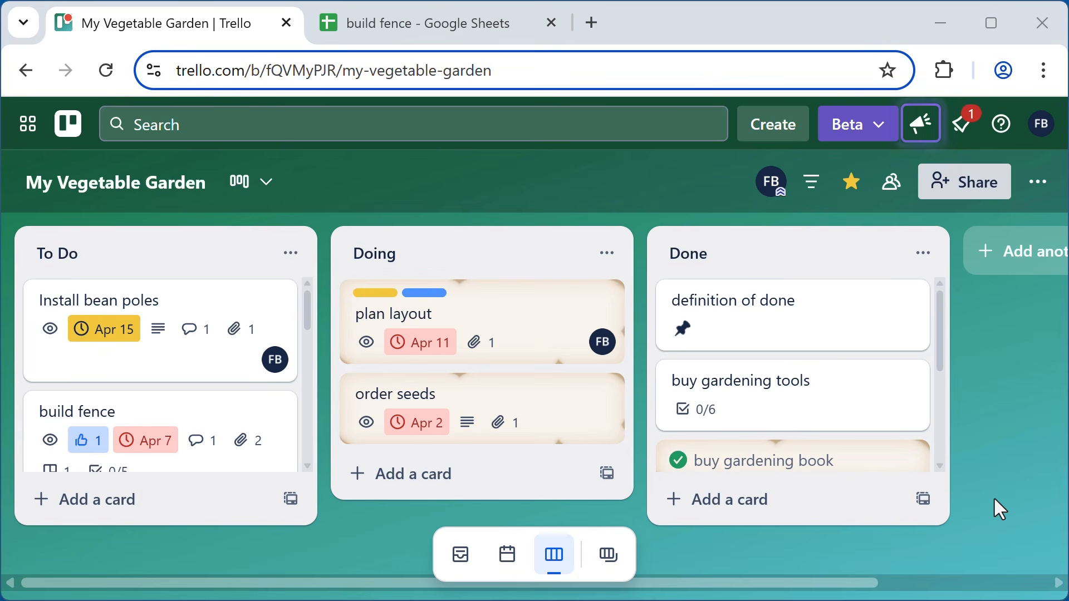
- Set the enabled Card Aging Power-Up to Regular mode and return to the board
{"action": "left_click", "coordinate": [1039, 187]}
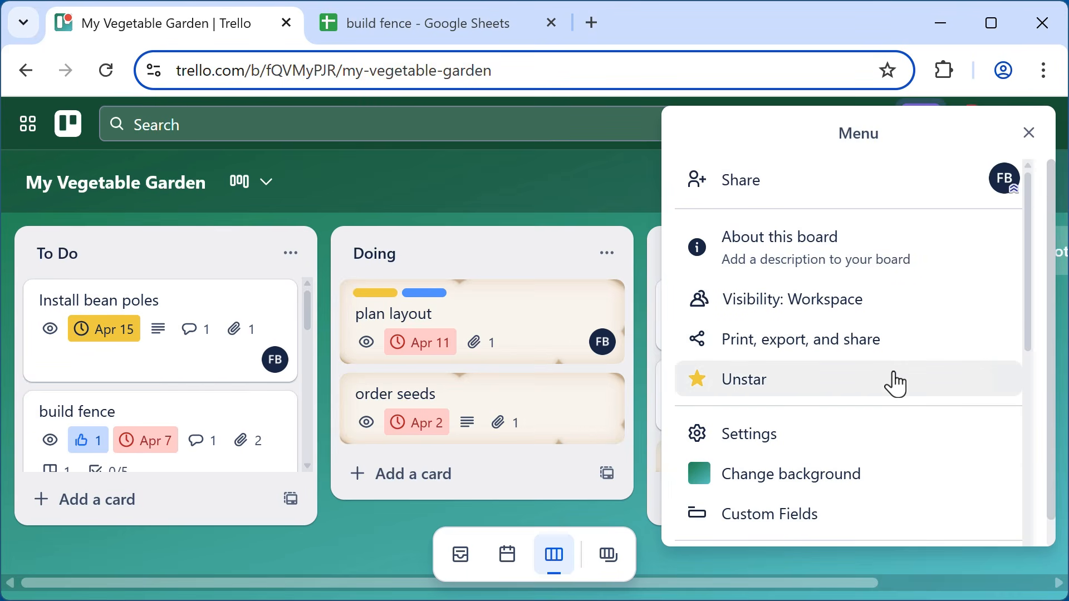
{"action": "scroll", "coordinate": [891, 383], "scroll_direction": "down", "scroll_amount": 5}
{"action": "left_click", "coordinate": [761, 282]}
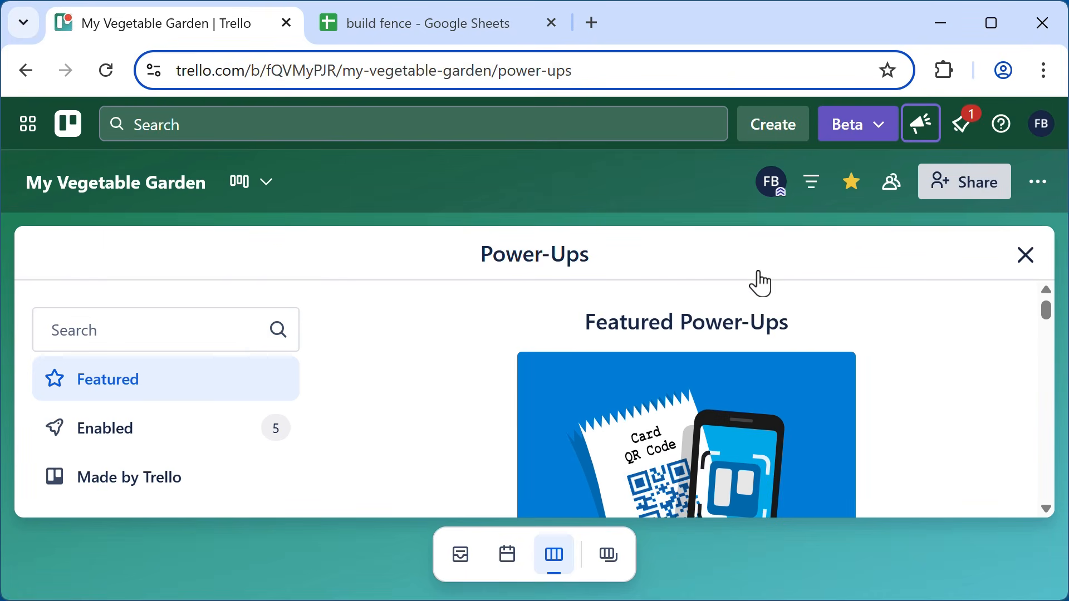
{"action": "left_click", "coordinate": [104, 441]}
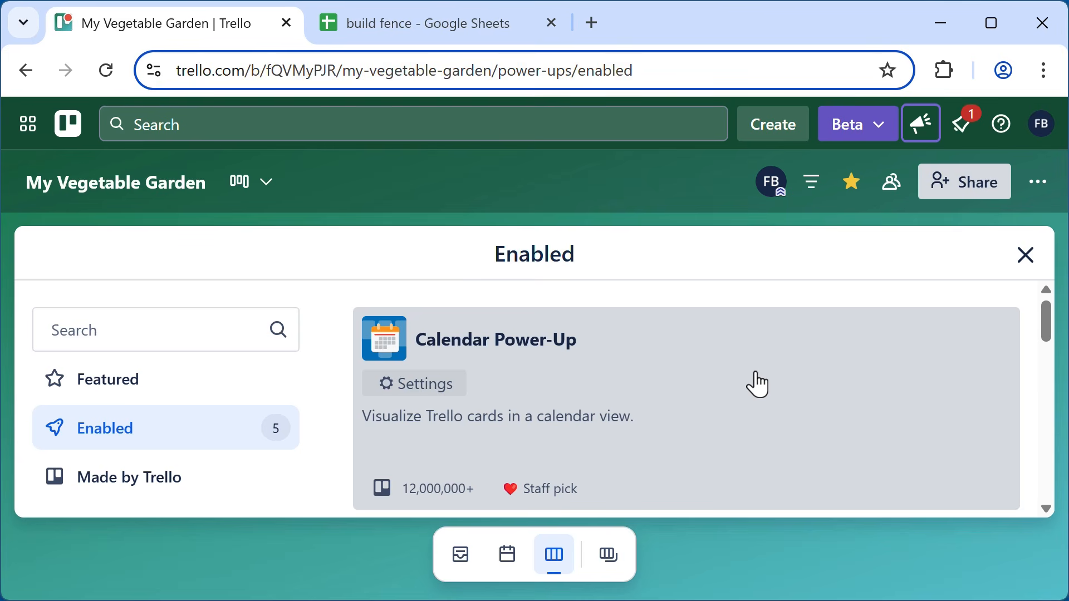
{"action": "scroll", "coordinate": [758, 384], "scroll_direction": "down", "scroll_amount": 6}
{"action": "scroll", "coordinate": [752, 382], "scroll_direction": "up", "scroll_amount": 2}
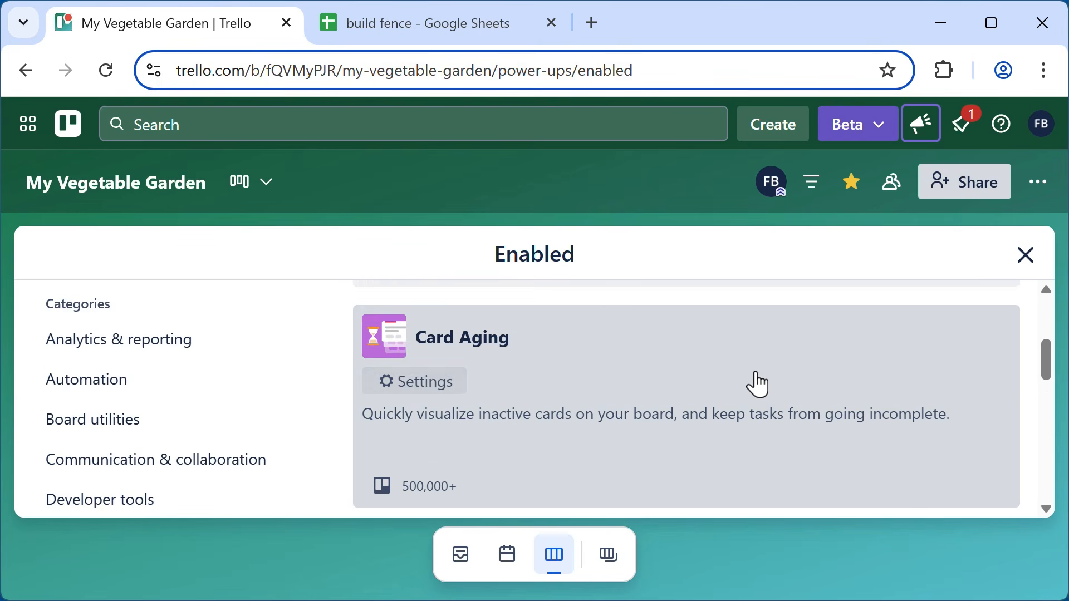
{"action": "left_click", "coordinate": [418, 390]}
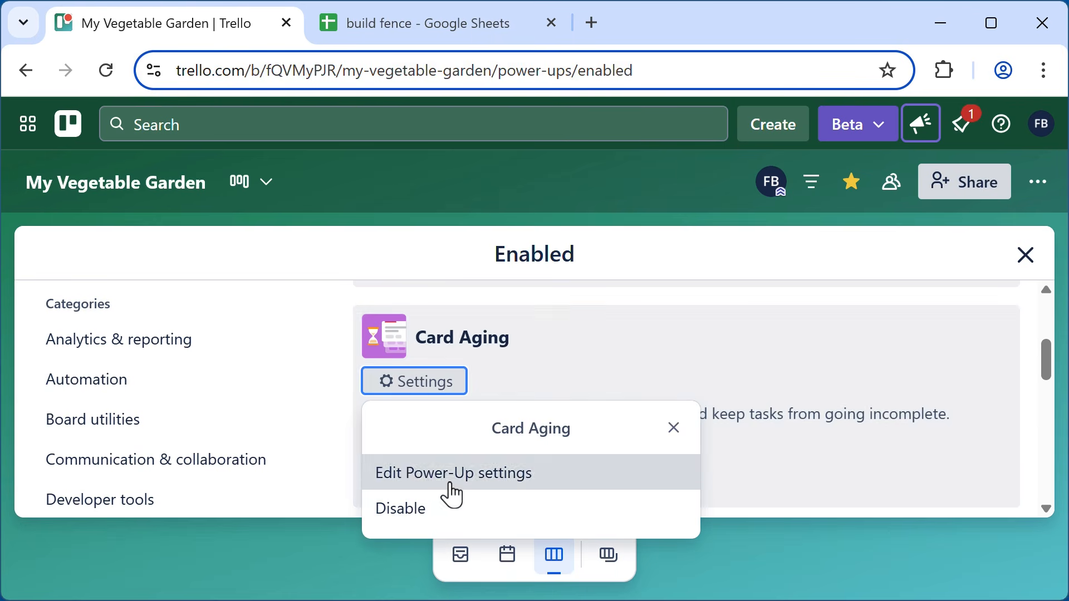
{"action": "left_click", "coordinate": [452, 482]}
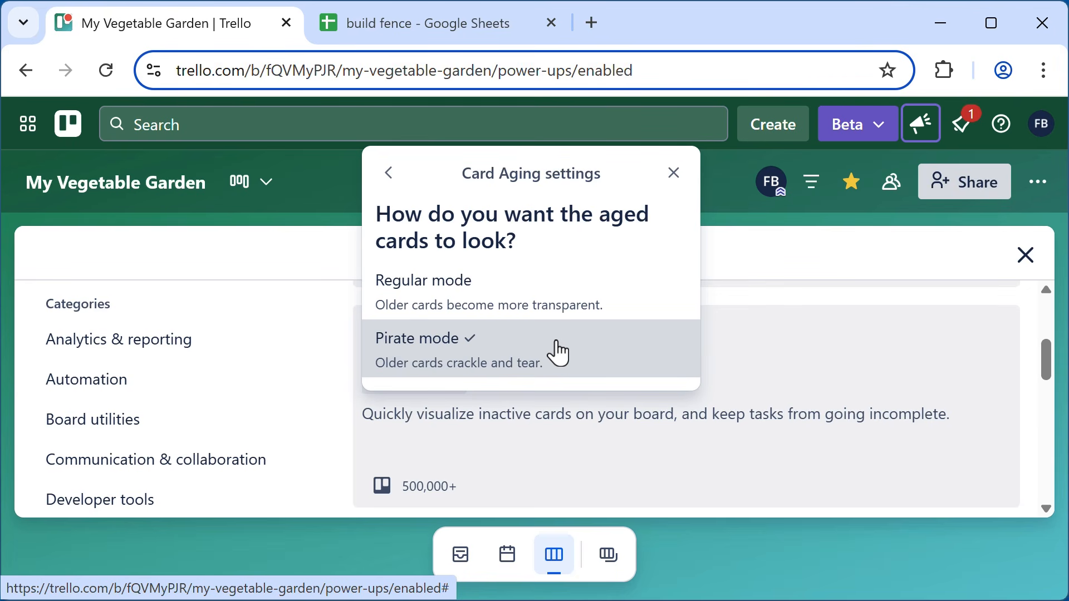
{"action": "left_click", "coordinate": [471, 304]}
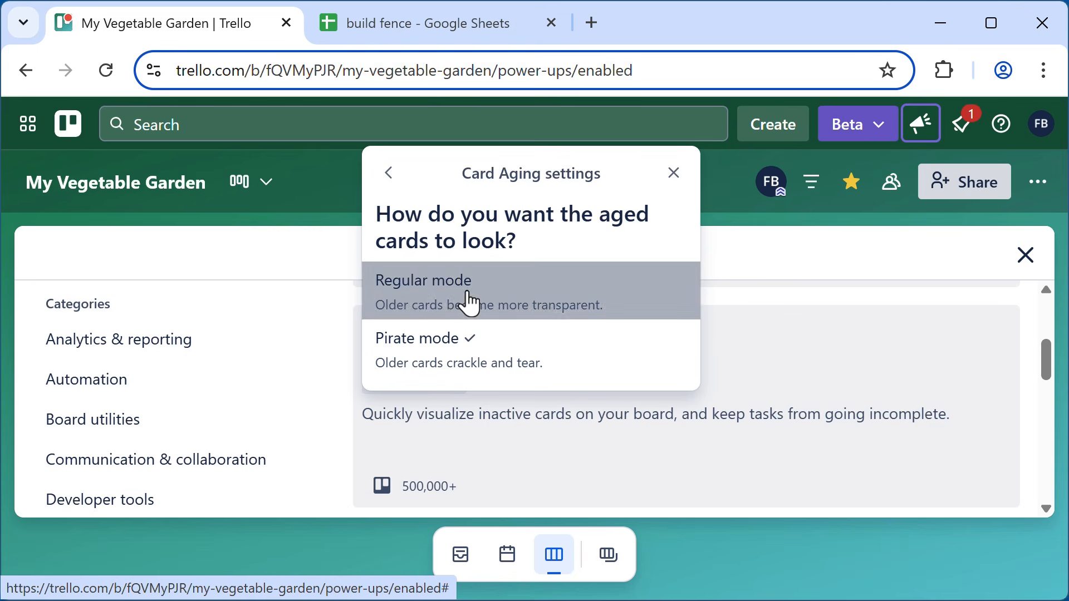
{"action": "left_click", "coordinate": [674, 173]}
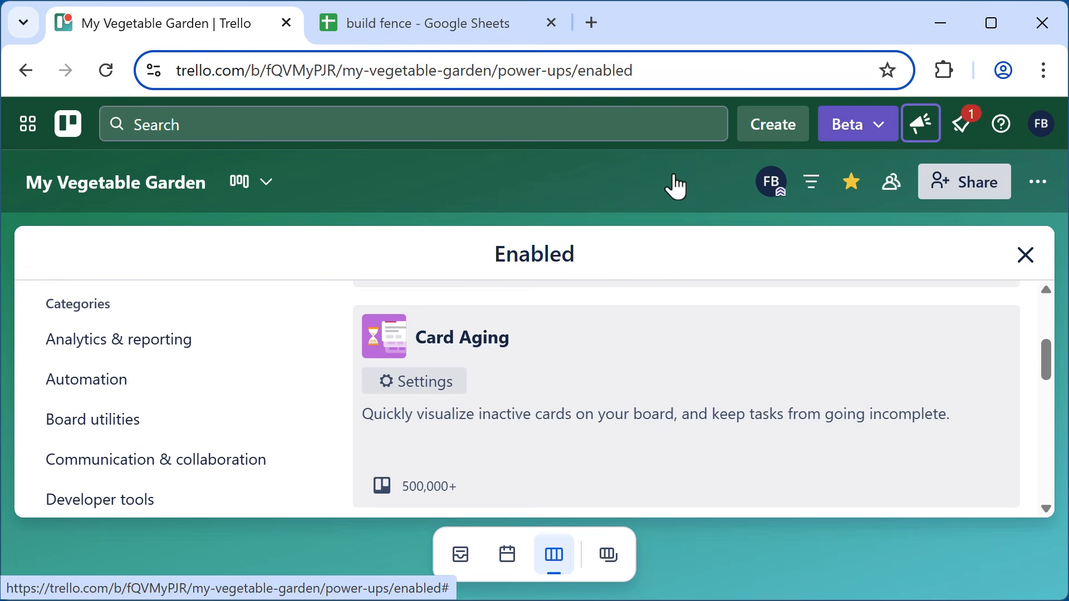
{"action": "left_click", "coordinate": [1030, 263]}
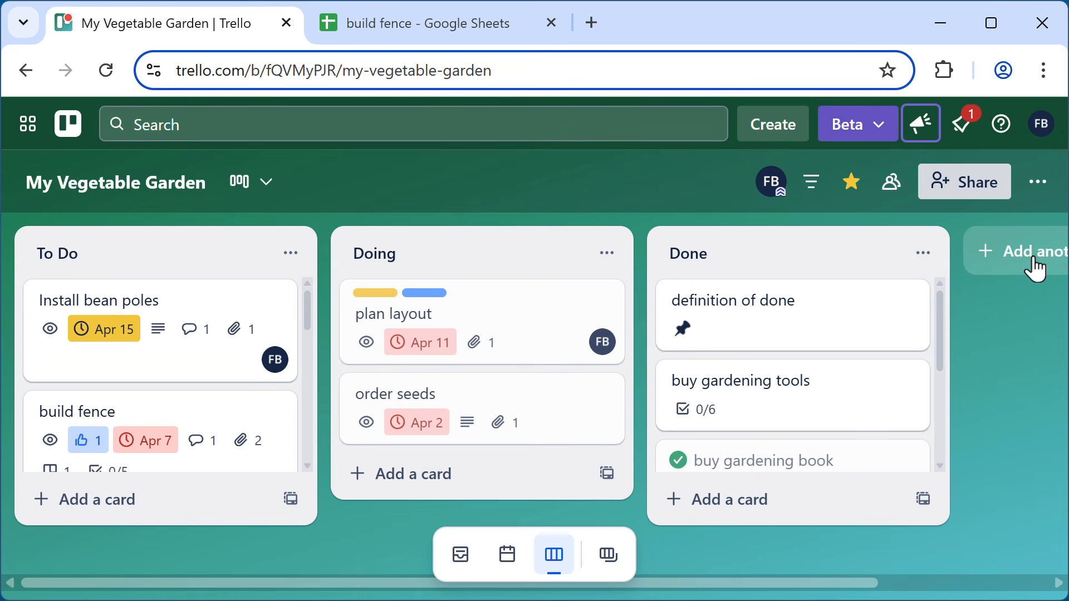
- Disable the Card Aging Power-Up on this board without keeping its data, and return to the board
{"action": "left_click", "coordinate": [1038, 184]}
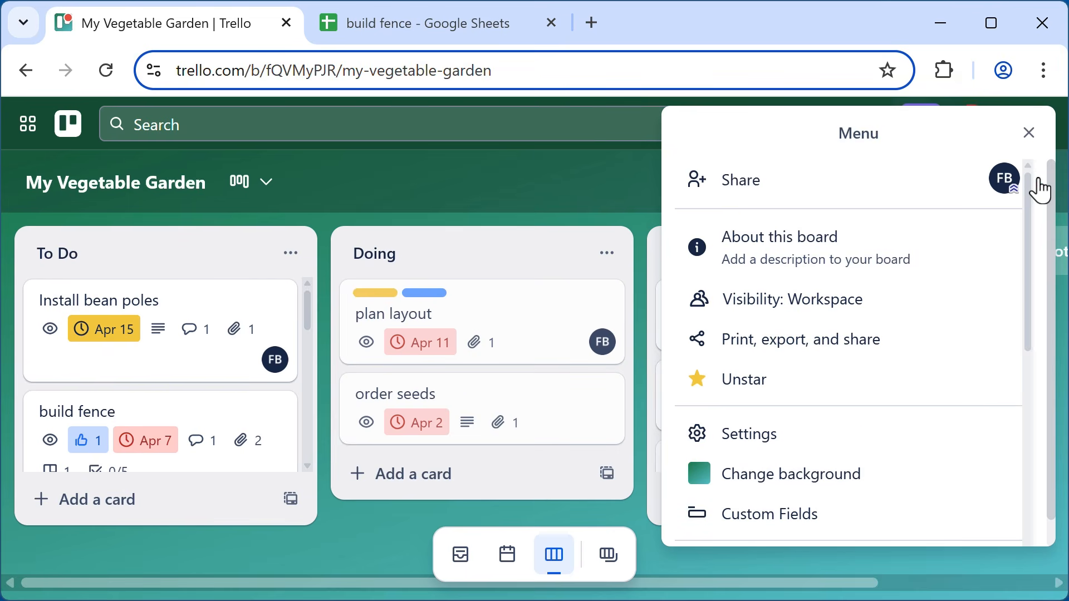
{"action": "left_click_drag", "start_coordinate": [1028, 229], "coordinate": [1023, 351]}
{"action": "left_click", "coordinate": [801, 358]}
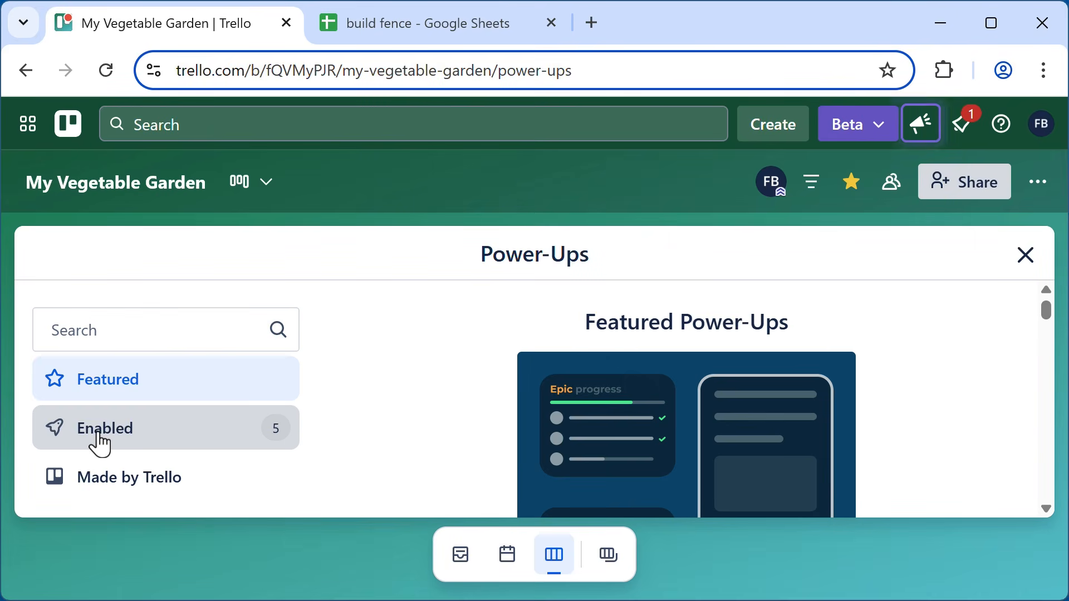
{"action": "left_click", "coordinate": [101, 442]}
{"action": "scroll", "coordinate": [648, 404], "scroll_direction": "down", "scroll_amount": 6}
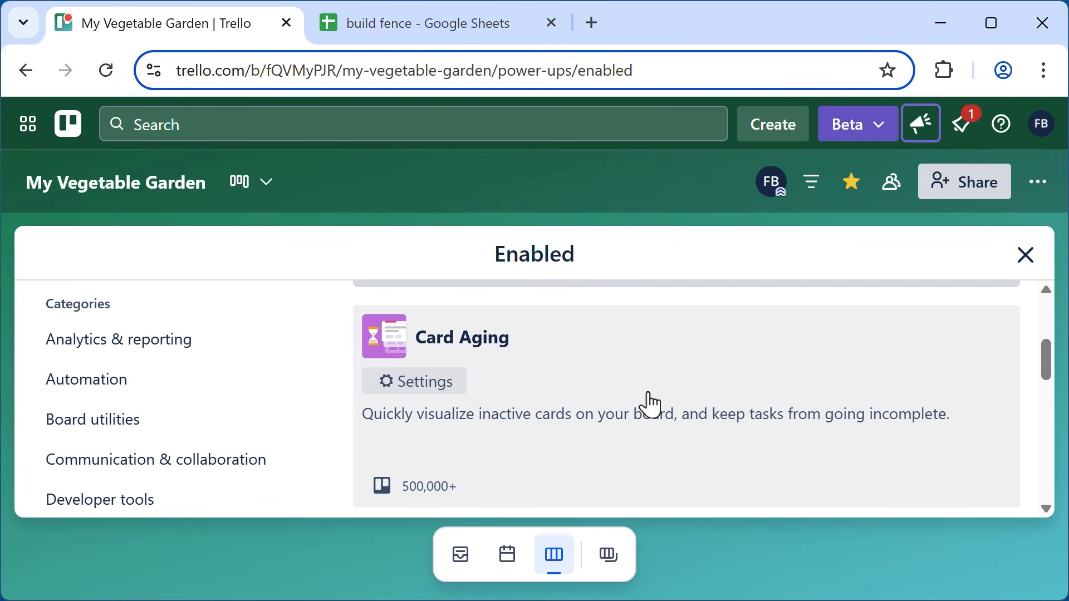
{"action": "scroll", "coordinate": [557, 390], "scroll_direction": "up", "scroll_amount": 4}
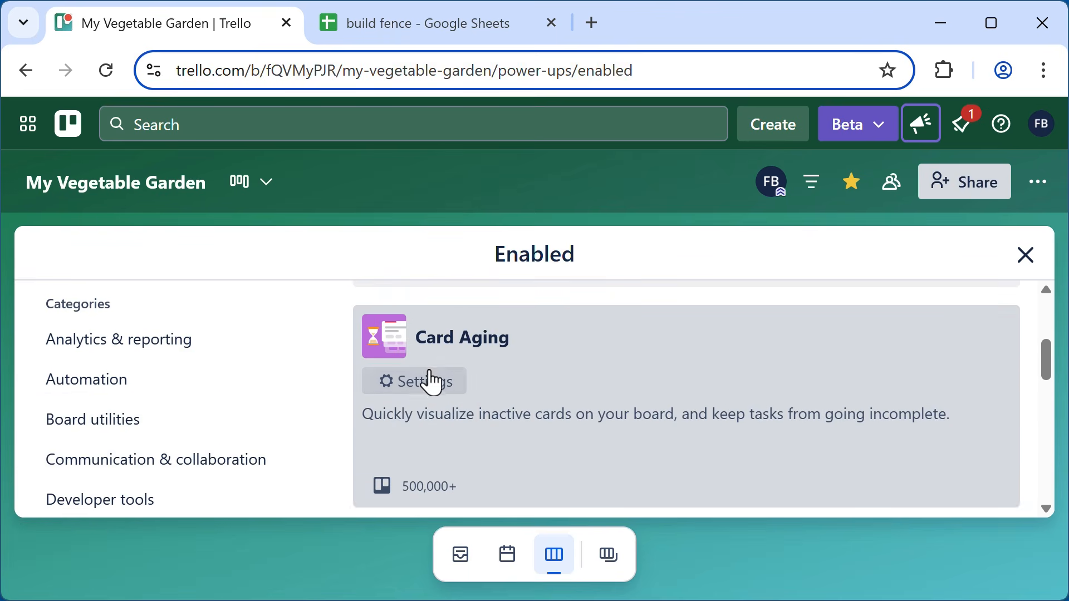
{"action": "left_click", "coordinate": [428, 381]}
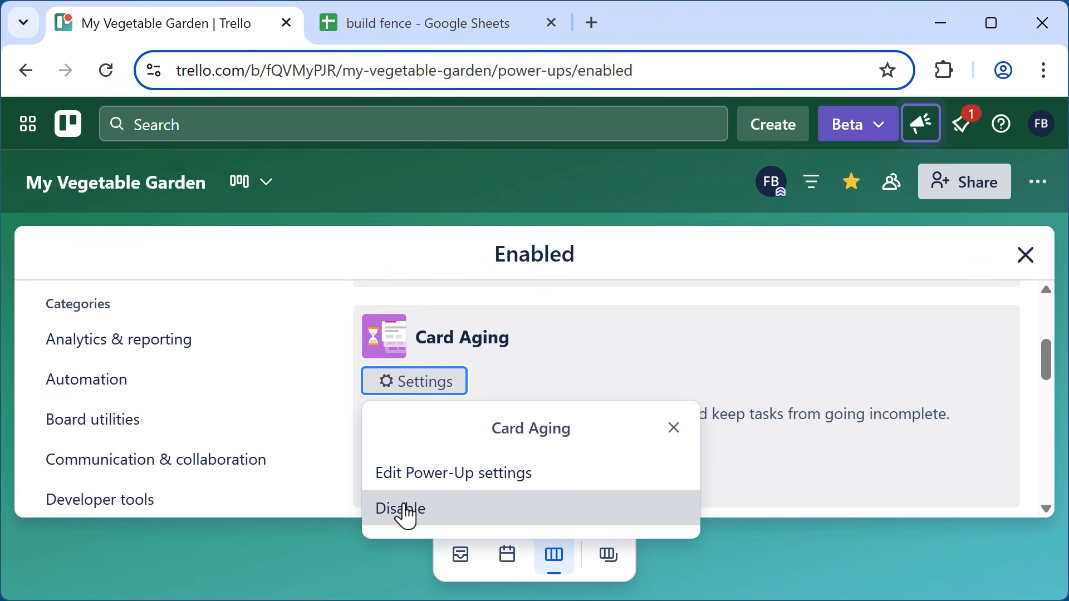
{"action": "left_click", "coordinate": [405, 511]}
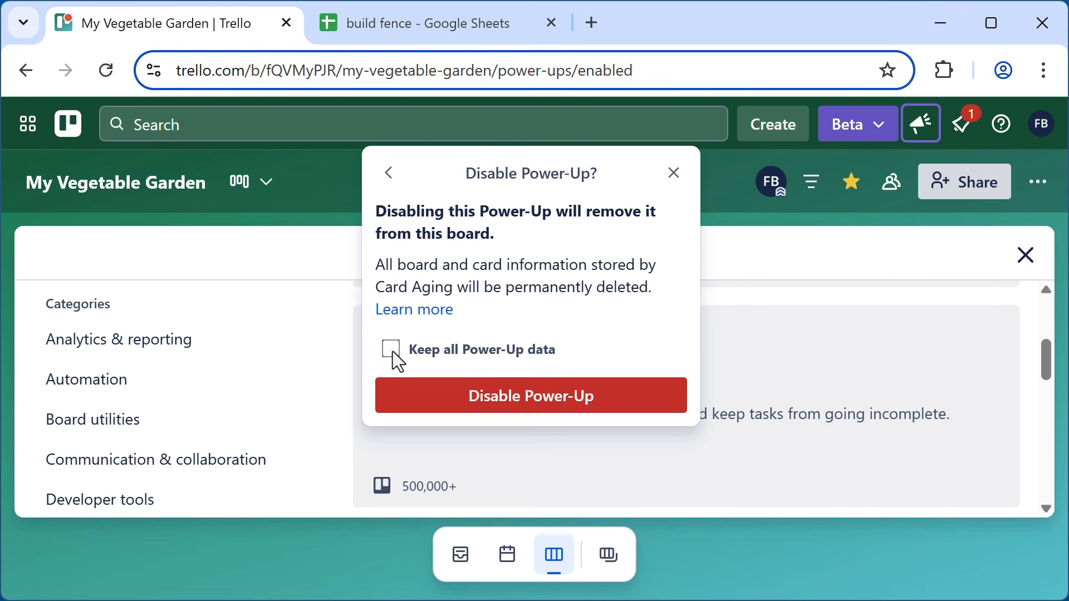
{"action": "left_click", "coordinate": [545, 412]}
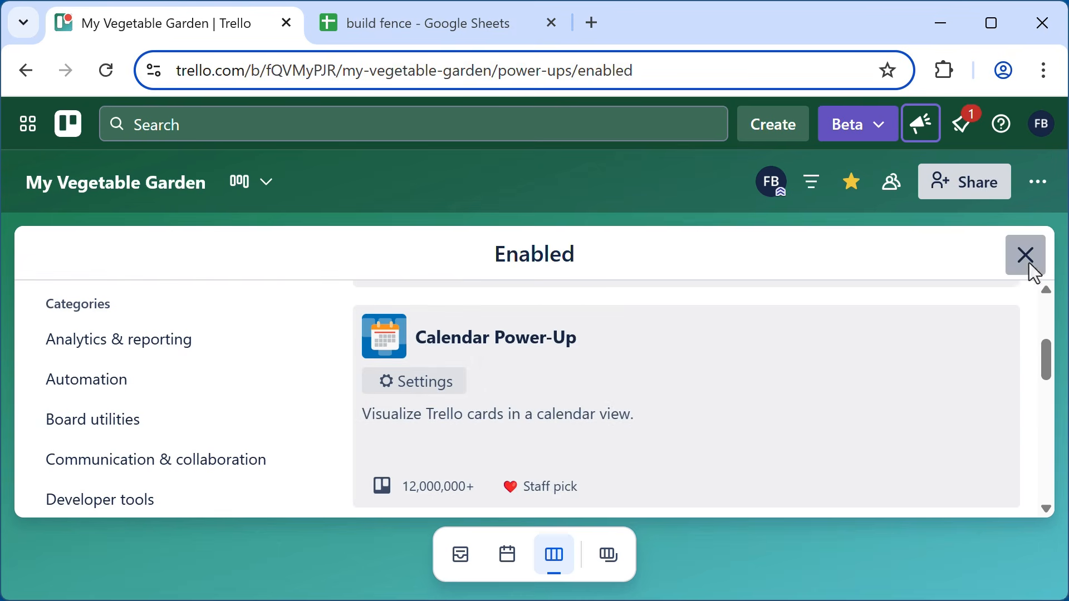
{"action": "left_click", "coordinate": [1029, 258]}
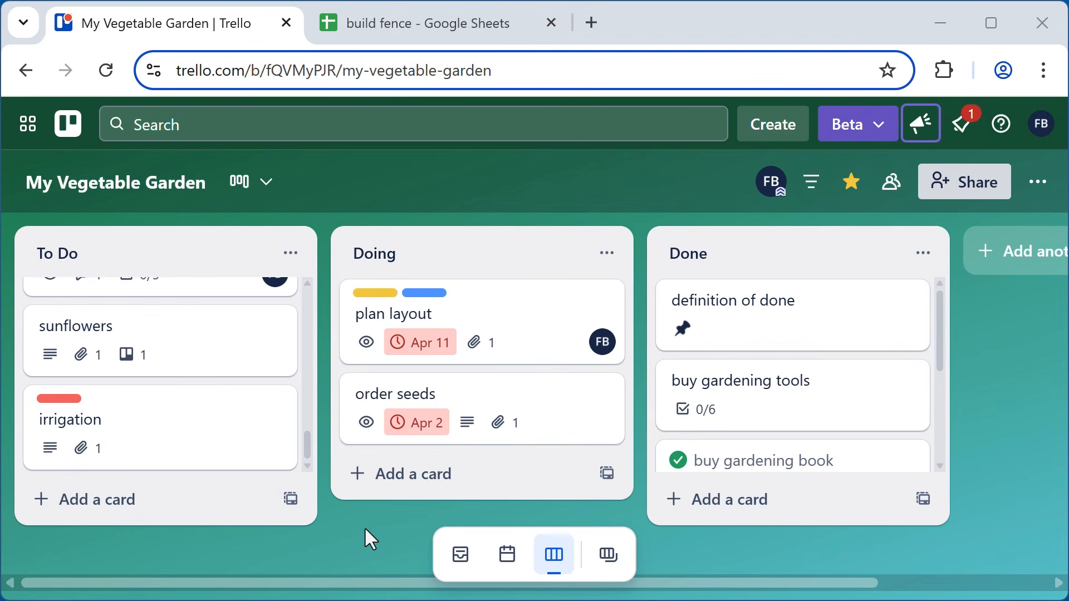
- Open the "sunflowers" card's description for editing and append ". steps are: buy seeds, start seeds indoors, transplant outside"
{"action": "left_click", "coordinate": [144, 323]}
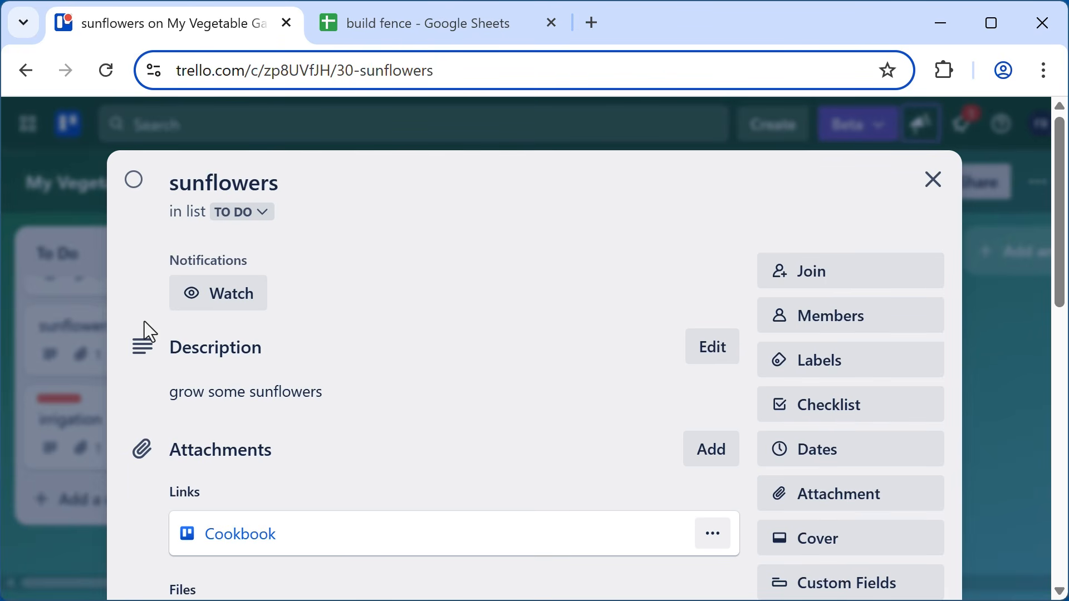
{"action": "left_click", "coordinate": [715, 353]}
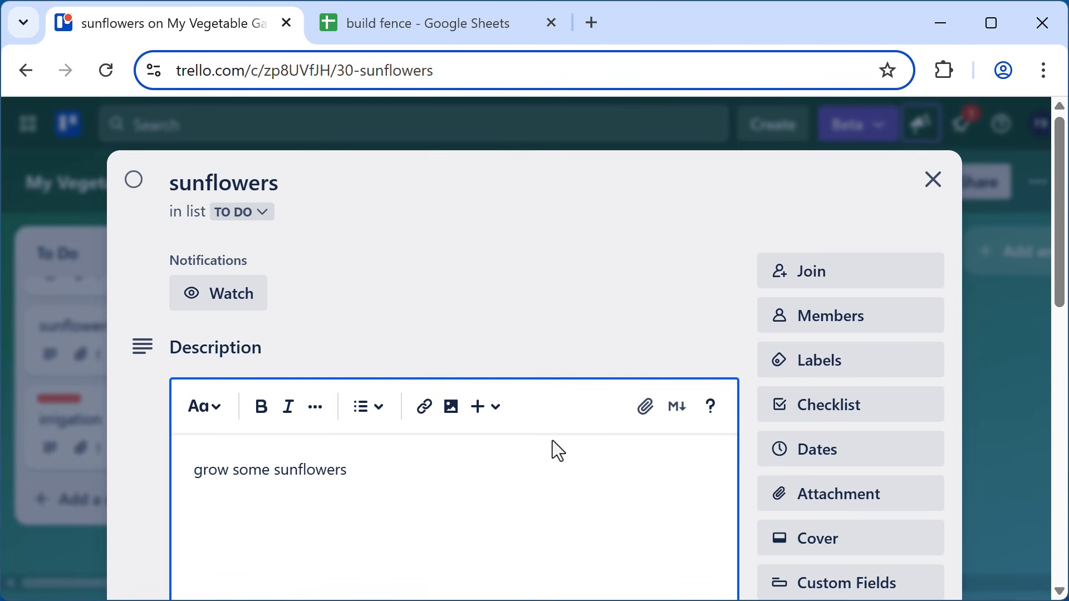
{"action": "scroll", "coordinate": [551, 440], "scroll_direction": "down", "scroll_amount": 2}
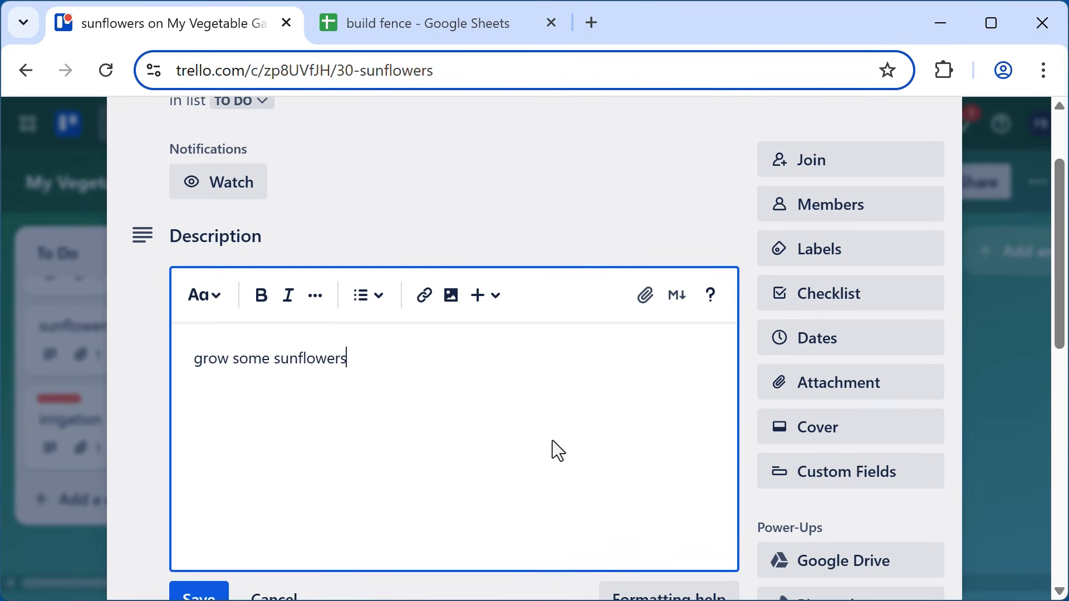
{"action": "type", "text": ". steps are: buy seends"}
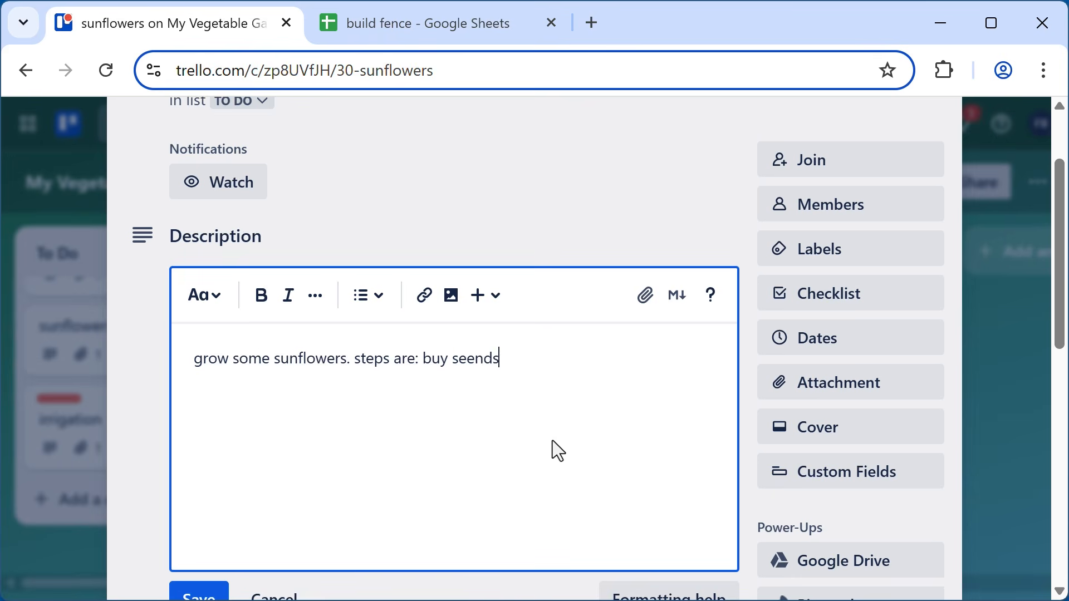
{"action": "key", "text": "BackSpace"}
{"action": "key", "text": "BackSpace"}
{"action": "key", "text": "BackSpace"}
{"action": "type", "text": "ds"}
{"action": "type", "text": ", start s"}
{"action": "type", "text": "eeds indo"}
{"action": "type", "text": "ors,"}
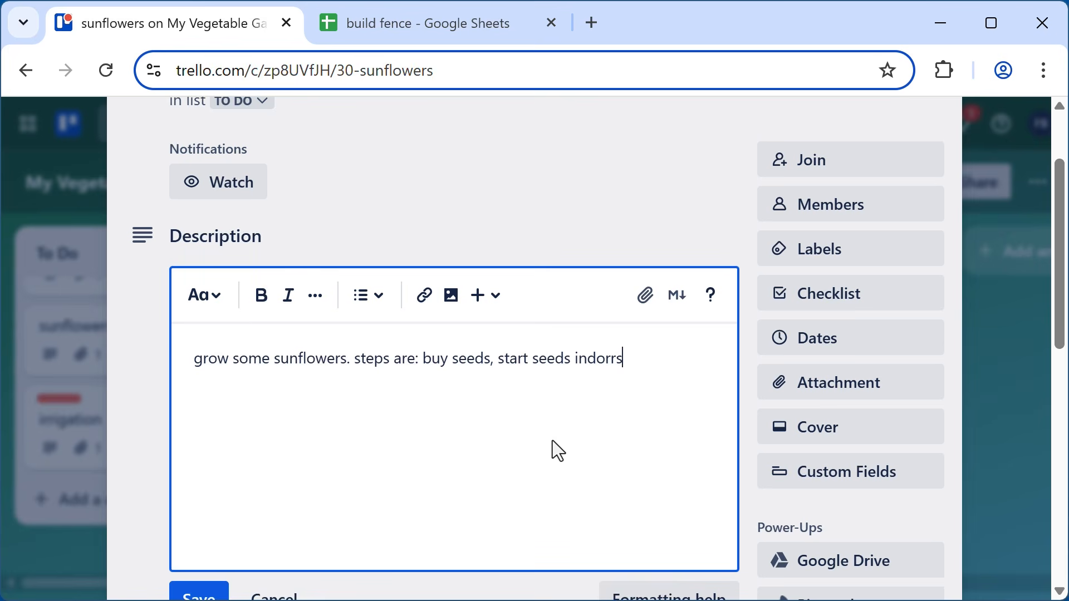
{"action": "key", "text": "BackSpace"}
{"action": "key", "text": "BackSpace"}
{"action": "key", "text": "BackSpace"}
{"action": "key", "text": "BackSpace"}
{"action": "type", "text": "ors, transplan t"}
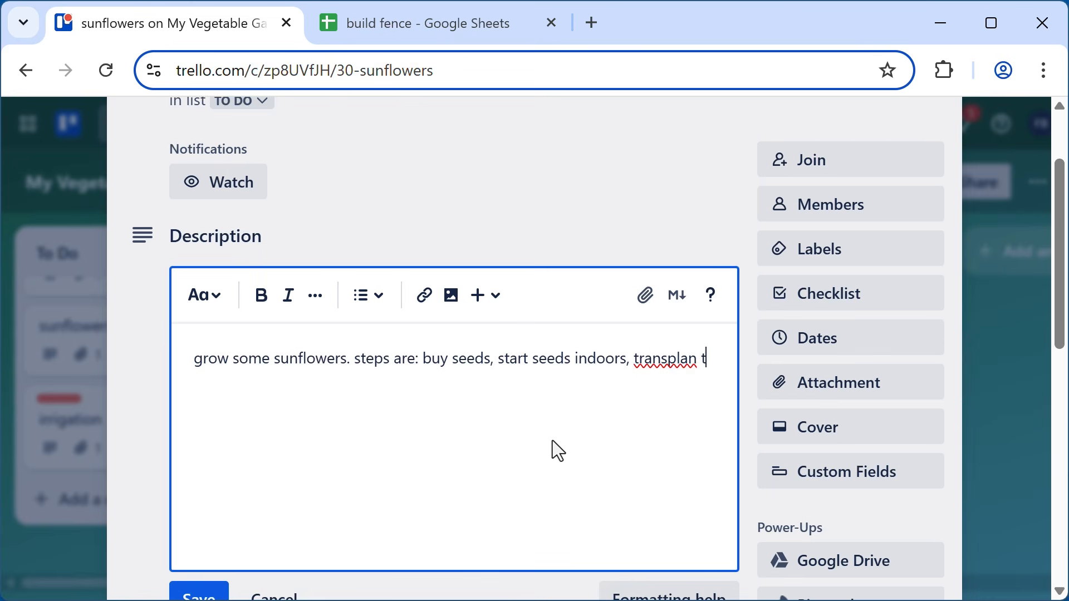
{"action": "key", "text": "BackSpace"}
{"action": "key", "text": "BackSpace"}
{"action": "type", "text": "t outside"}
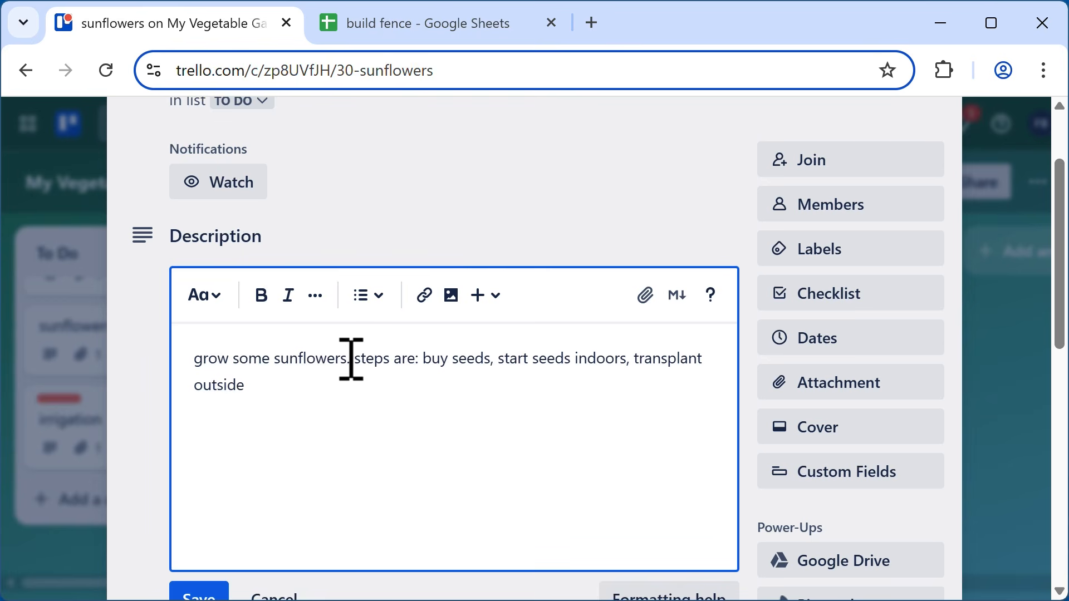
- Move "steps are:" and the text after it into a new paragraph, and format "grow some sunflowers." as Heading 1
{"action": "left_click", "coordinate": [358, 359]}
{"action": "key", "text": "Return"}
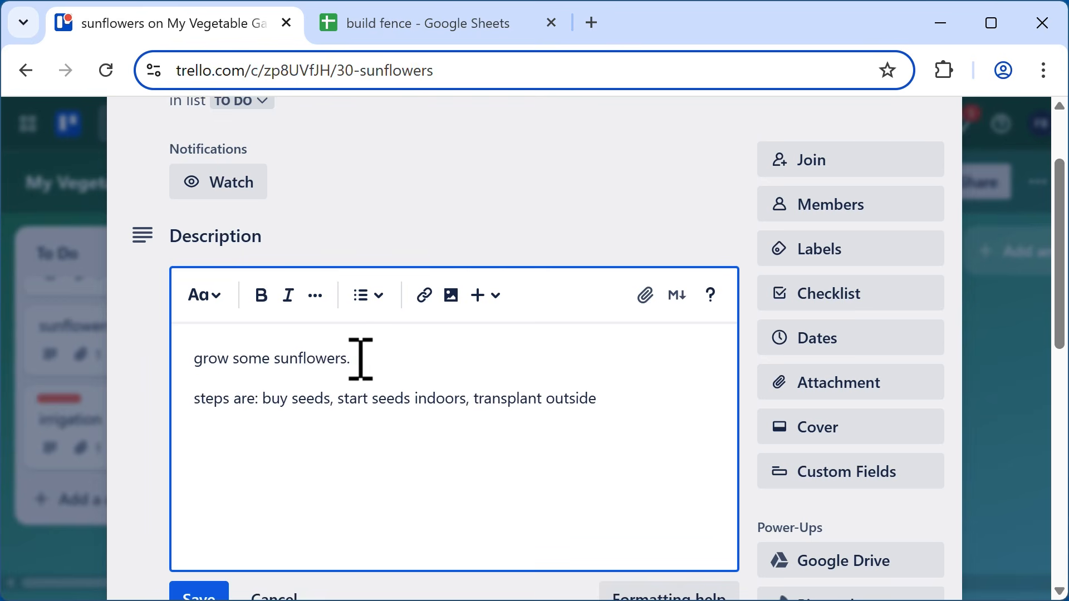
{"action": "left_click_drag", "start_coordinate": [361, 359], "coordinate": [163, 366]}
{"action": "left_click", "coordinate": [222, 303]}
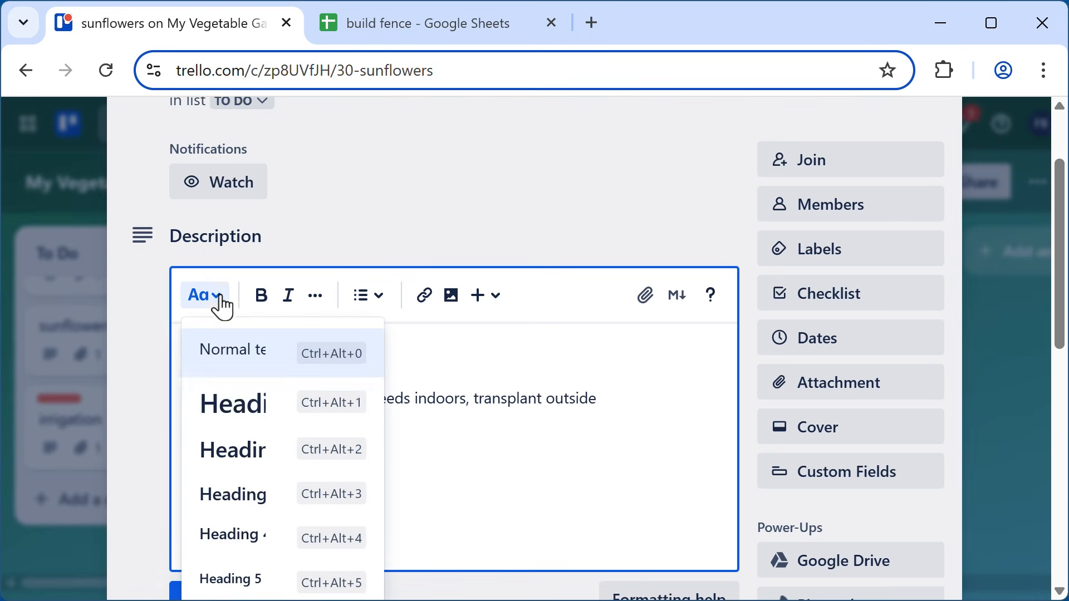
{"action": "left_click", "coordinate": [210, 408]}
{"action": "left_click", "coordinate": [291, 382]}
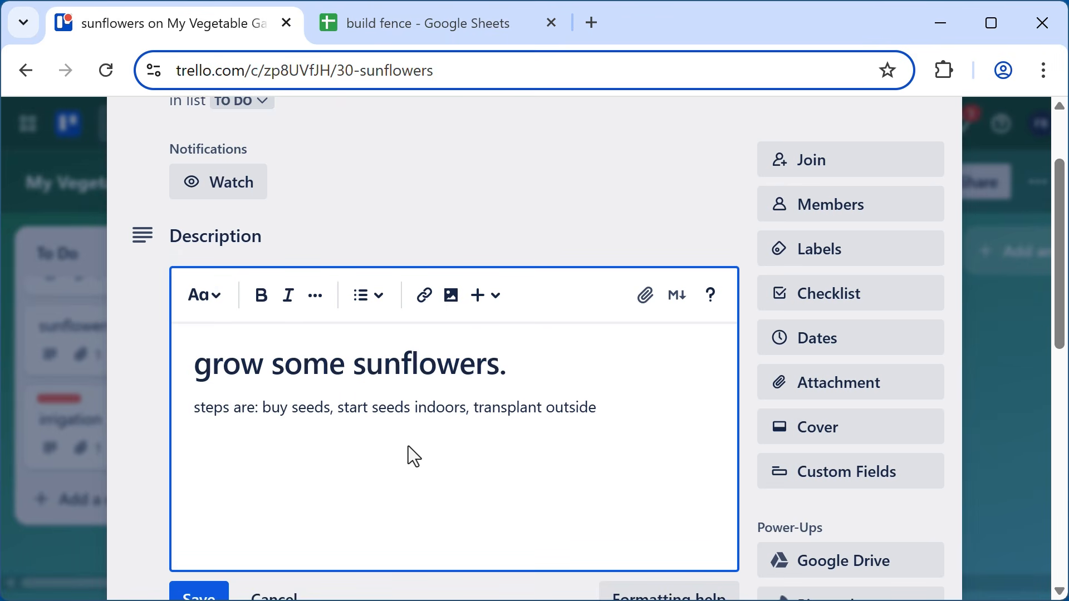
- Put the text following "steps are:" on its own line and turn it into a bulleted list
{"action": "left_click", "coordinate": [264, 410]}
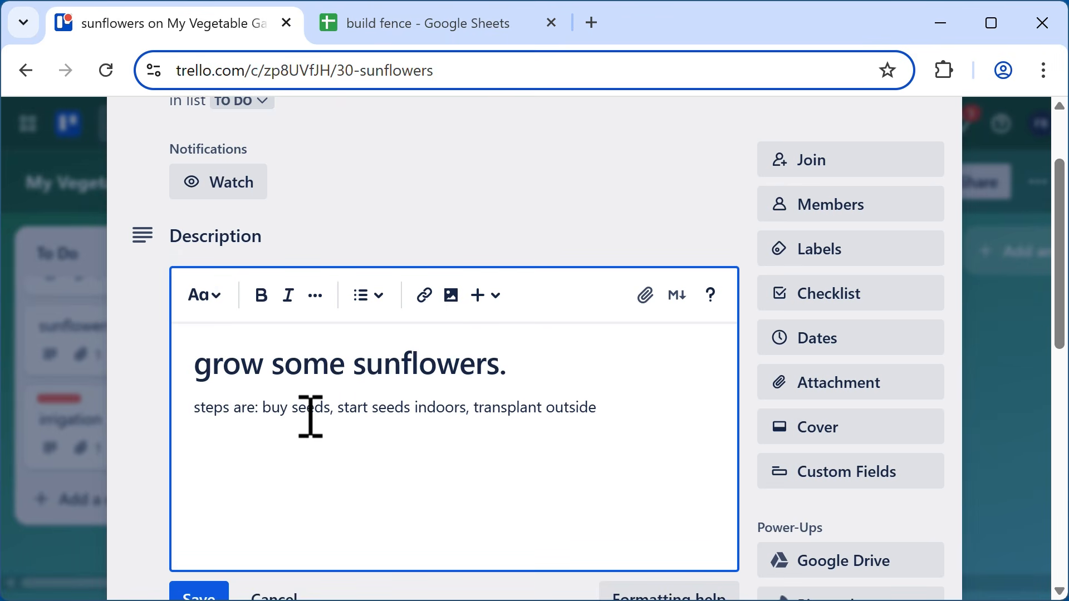
{"action": "key", "text": "Return"}
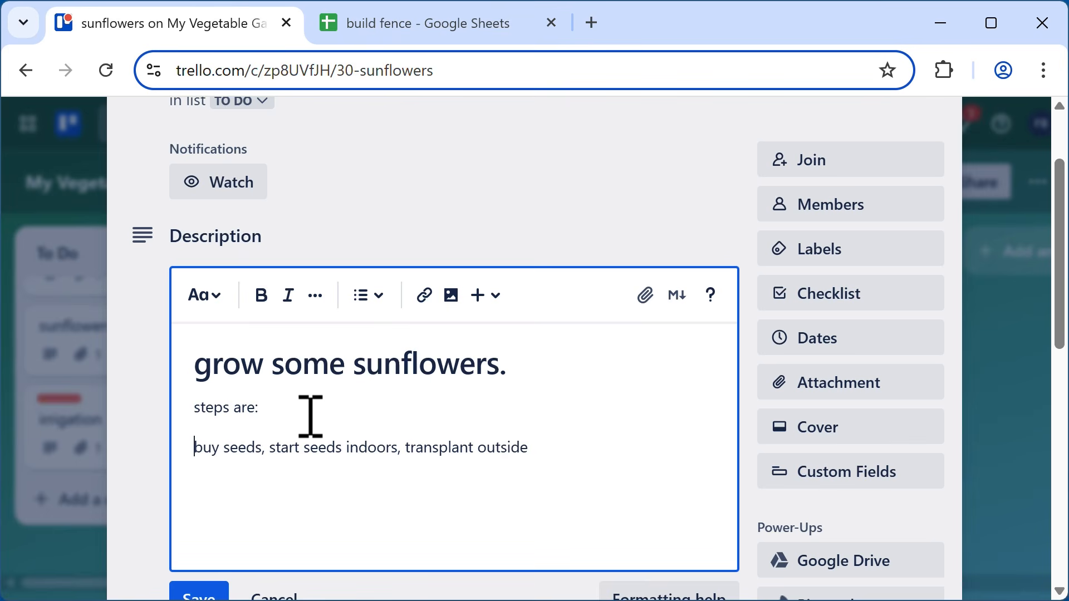
{"action": "left_click", "coordinate": [379, 299]}
{"action": "left_click", "coordinate": [395, 360]}
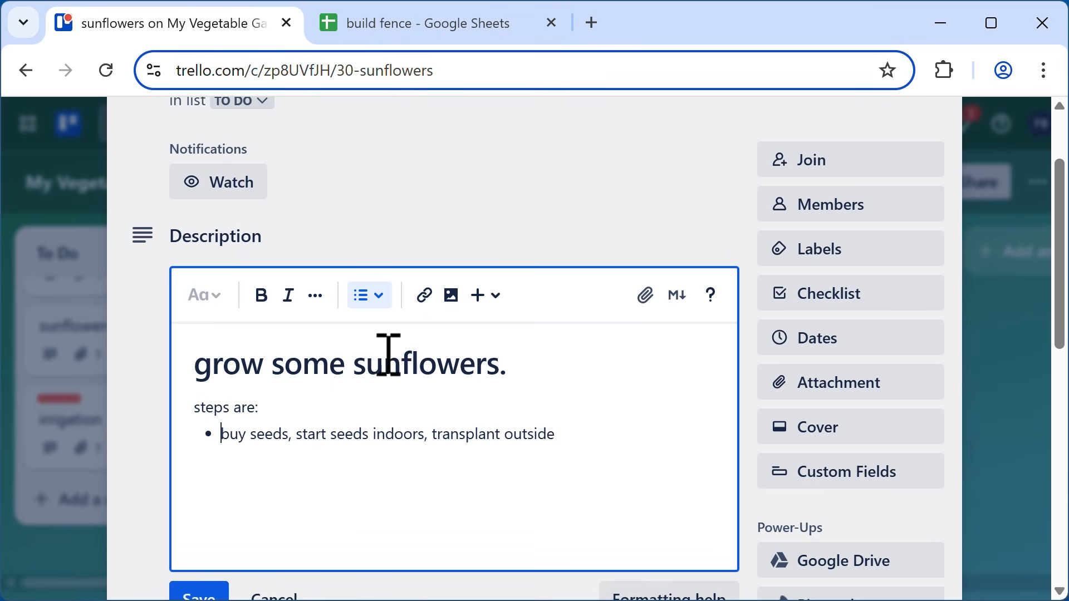
- Split the bullet into three items: "buy seeds,", "start seeds indoors," and "transplant outside"
{"action": "left_click", "coordinate": [298, 434]}
{"action": "key", "text": "BackSpace"}
{"action": "key", "text": "Return"}
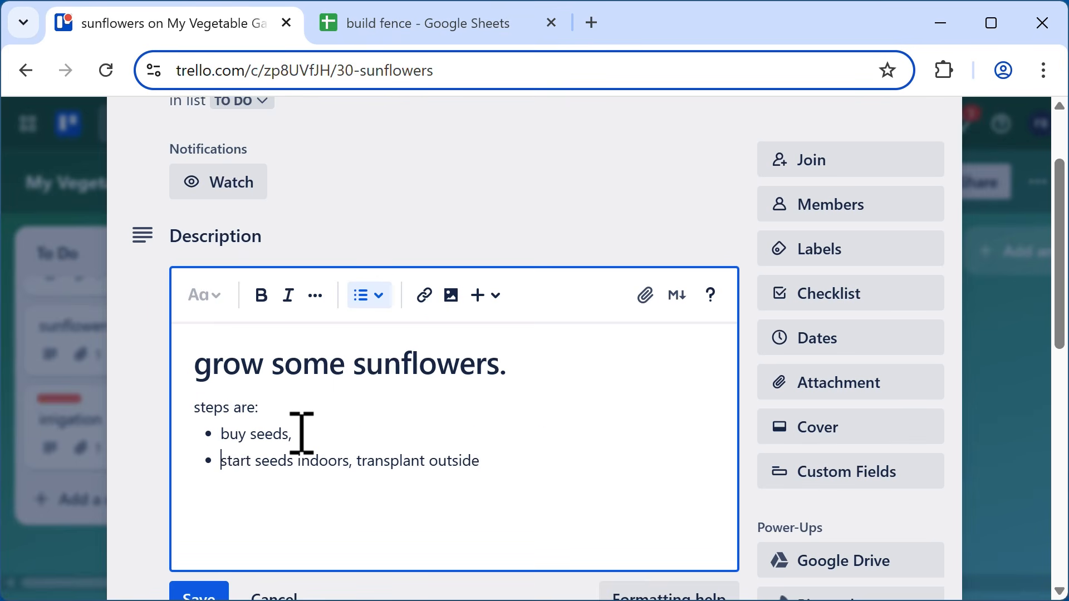
{"action": "left_click", "coordinate": [359, 462]}
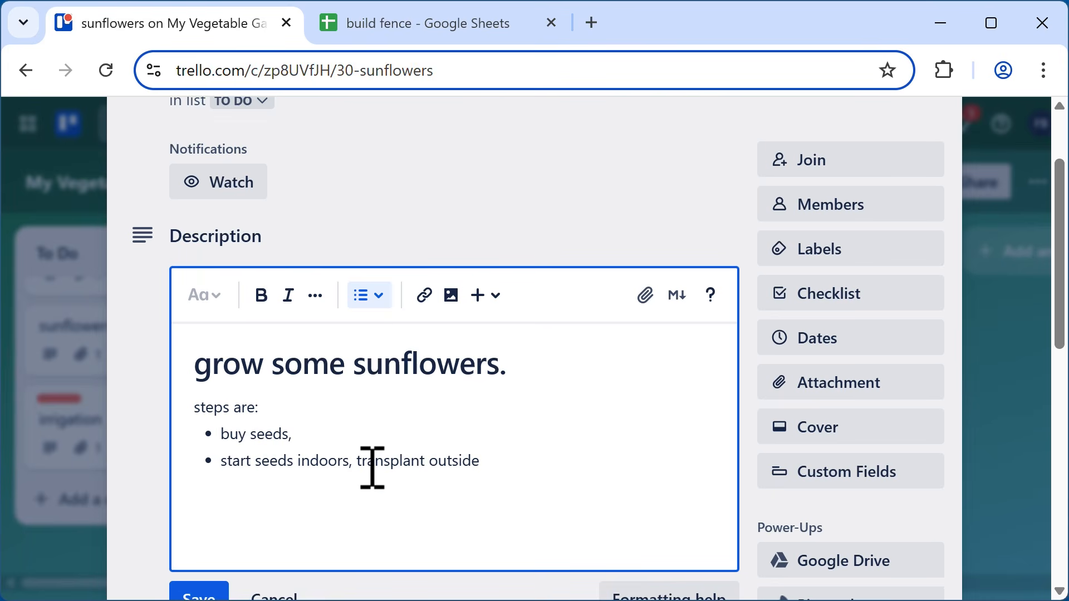
{"action": "key", "text": "Return"}
{"action": "left_click", "coordinate": [391, 487]}
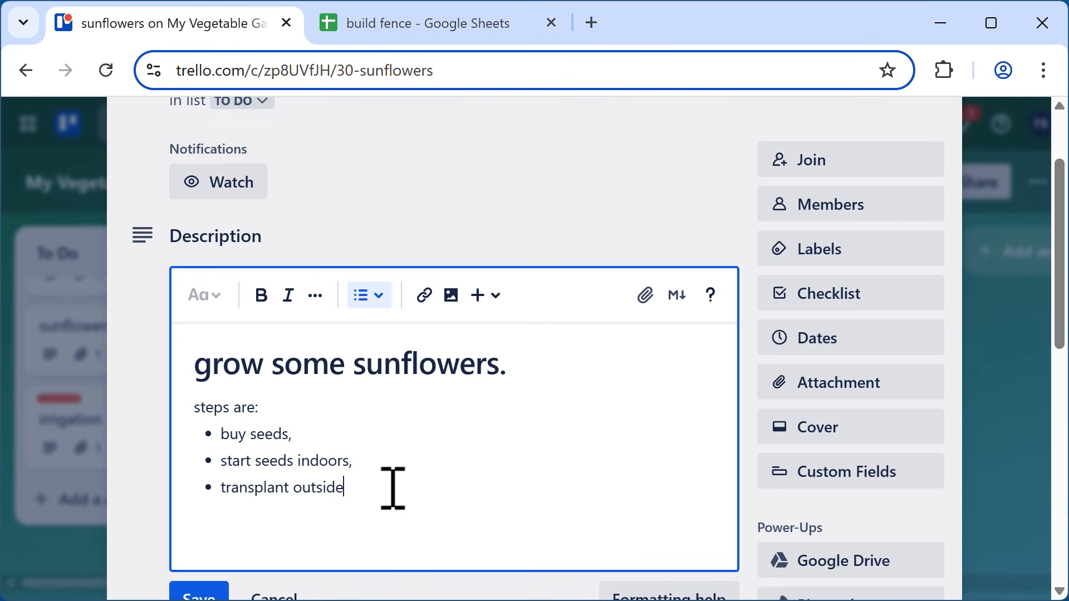
- Make the word "buy" bold in the first bullet and the word "start" italic in the second bullet
{"action": "double_click", "coordinate": [236, 434]}
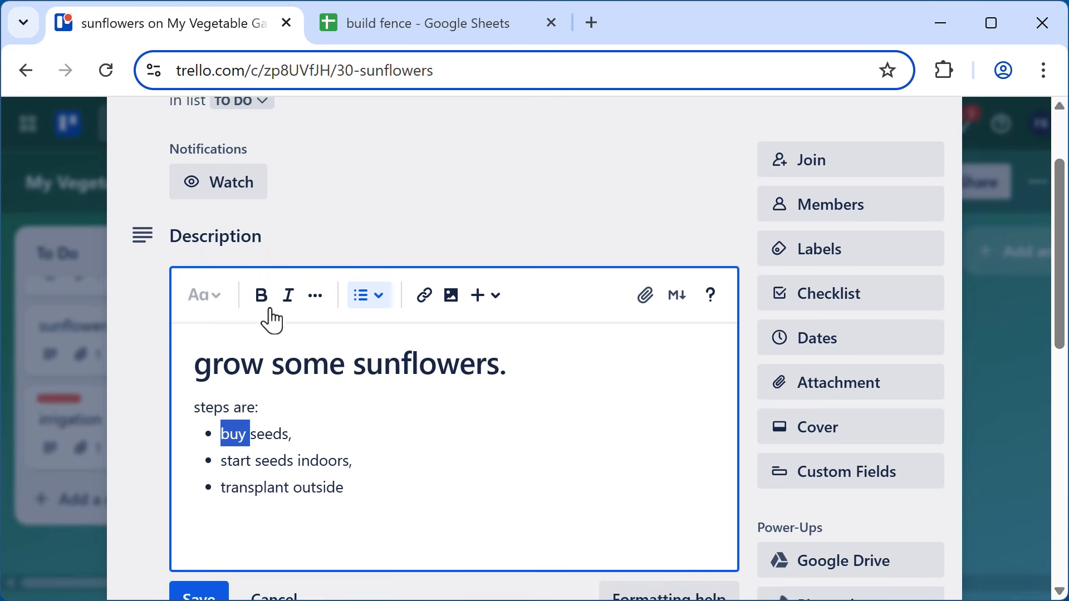
{"action": "left_click", "coordinate": [262, 311]}
{"action": "double_click", "coordinate": [236, 461]}
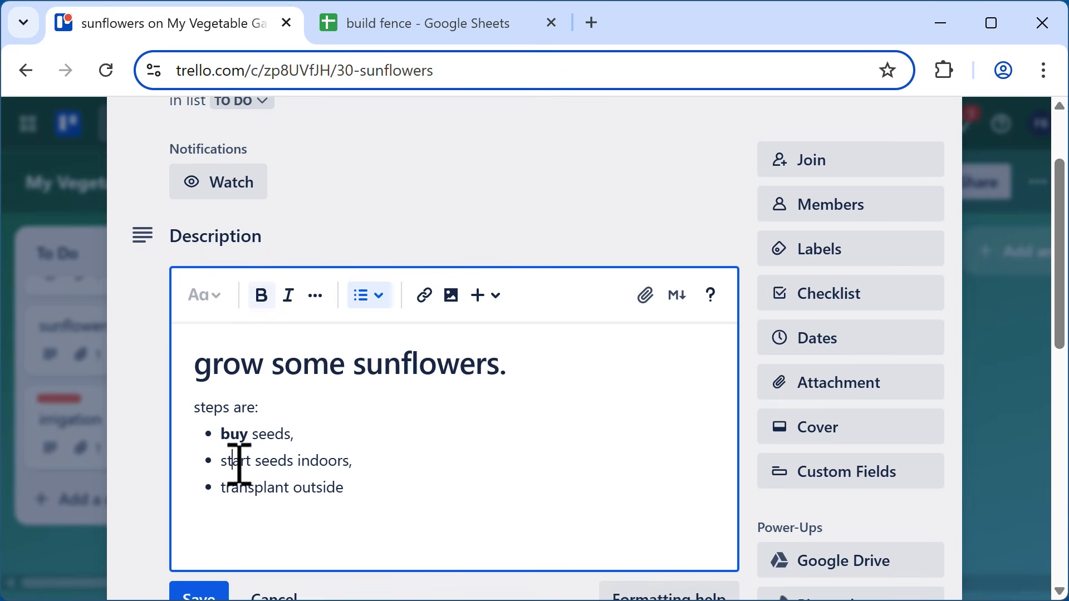
{"action": "left_click", "coordinate": [287, 312]}
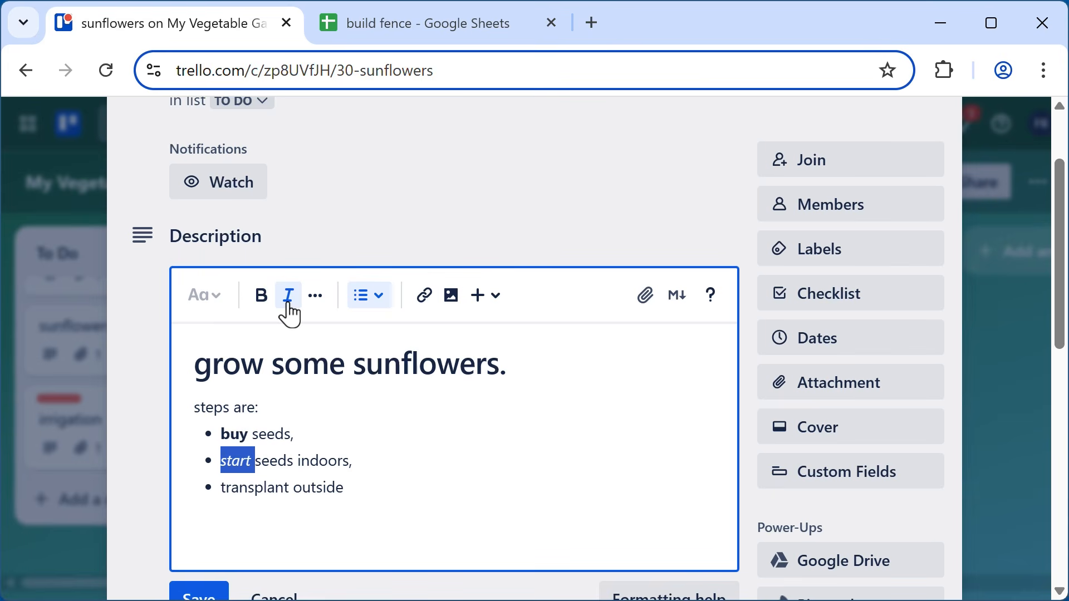
{"action": "left_click", "coordinate": [379, 490]}
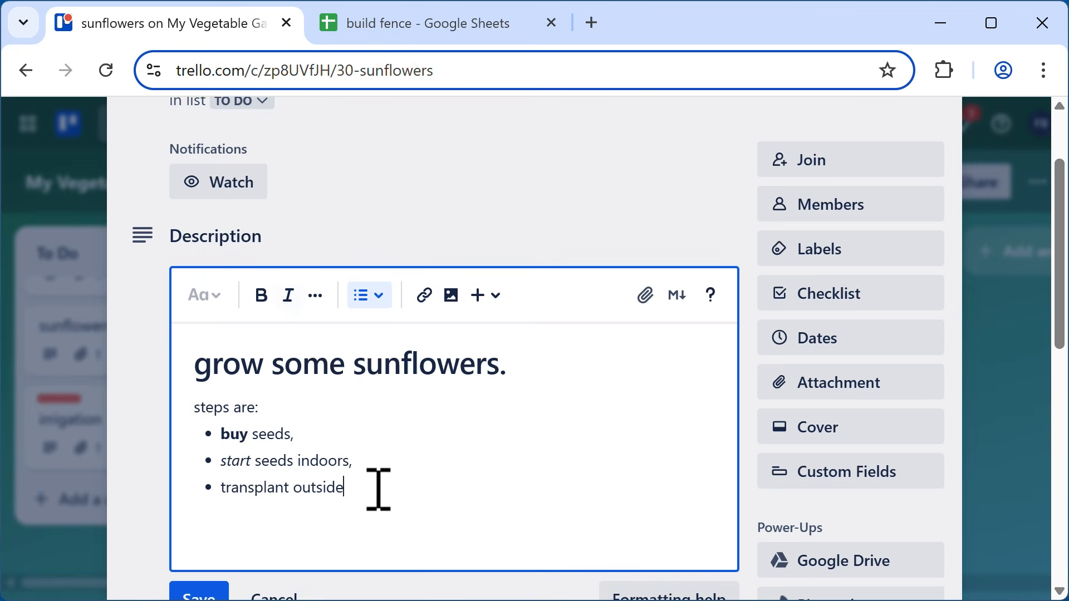
{"action": "key", "text": "Return"}
{"action": "key", "text": "Return"}
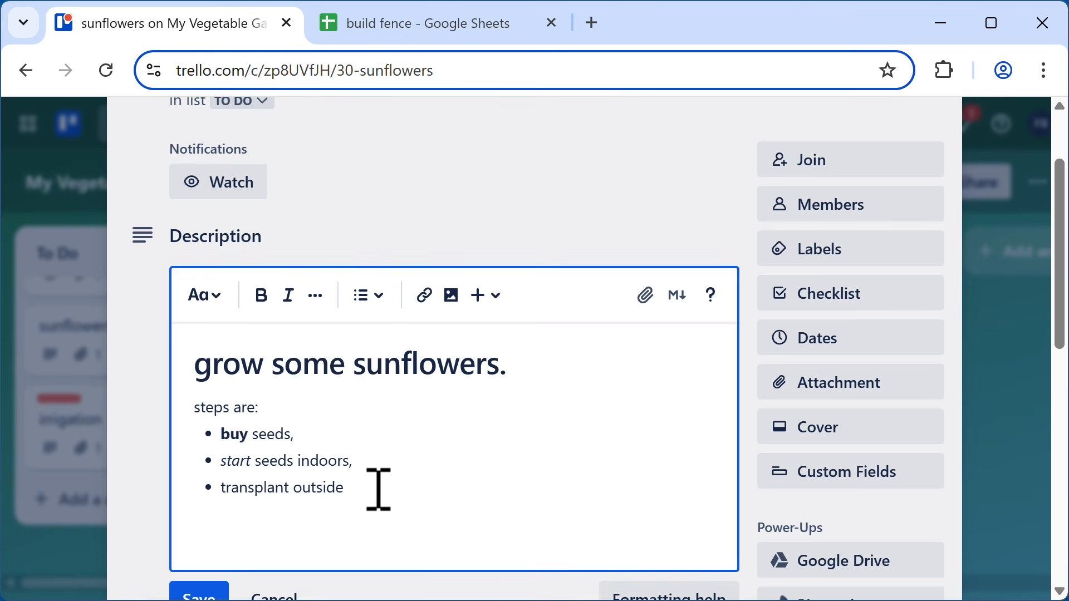
{"action": "left_click", "coordinate": [498, 306]}
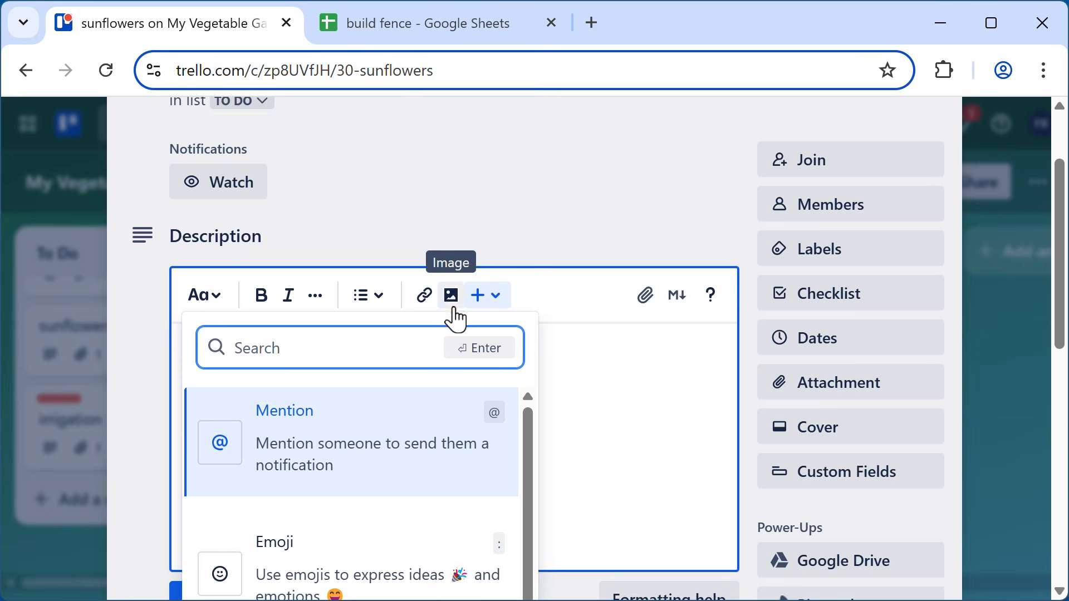
{"action": "left_click", "coordinate": [272, 433]}
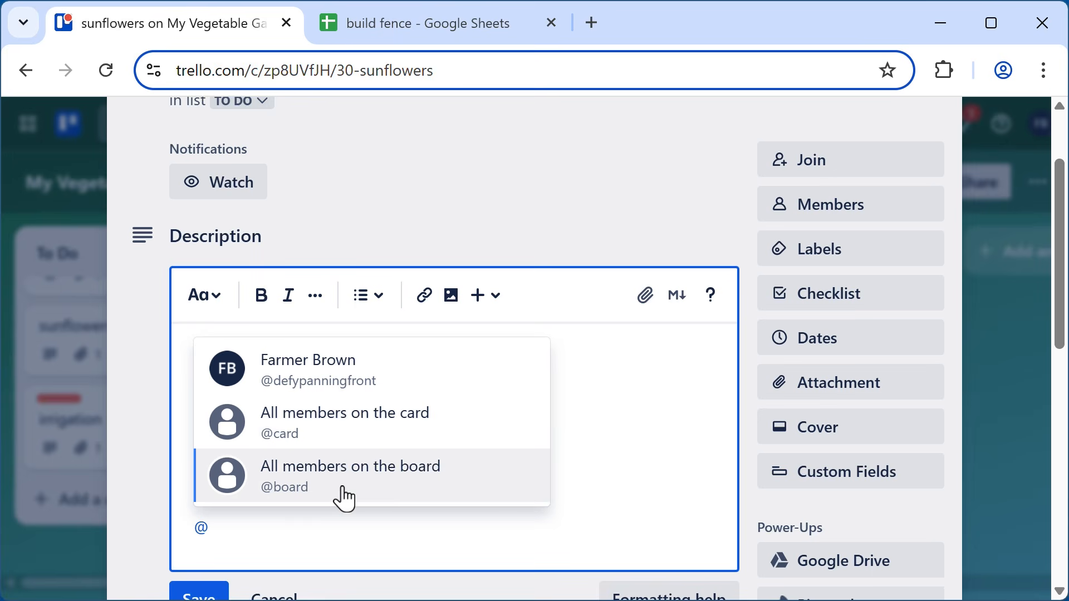
{"action": "left_click", "coordinate": [336, 433]}
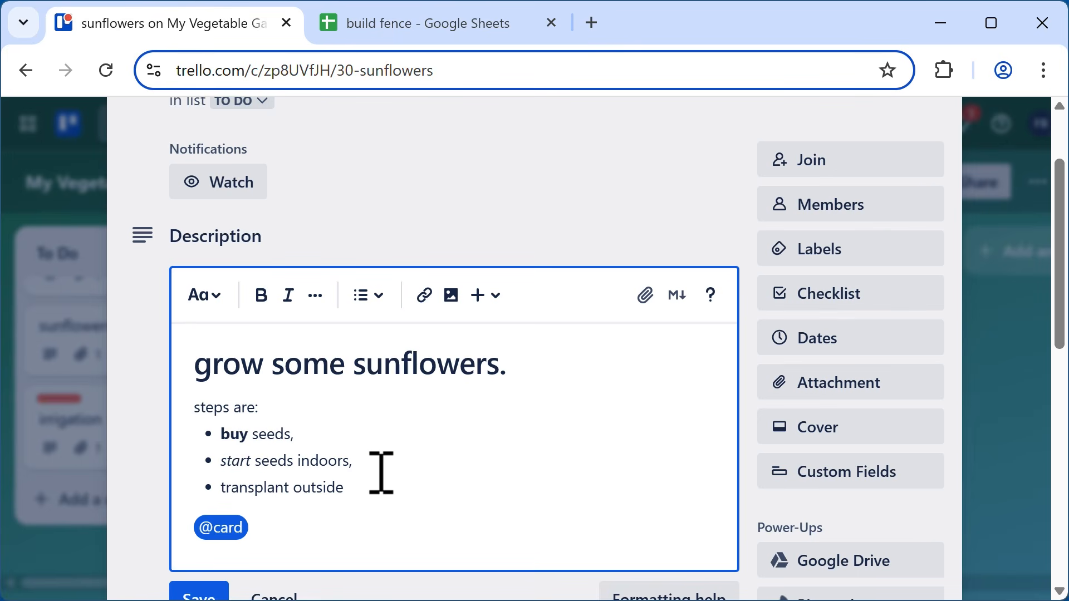
{"action": "type", "text": "please take a look "}
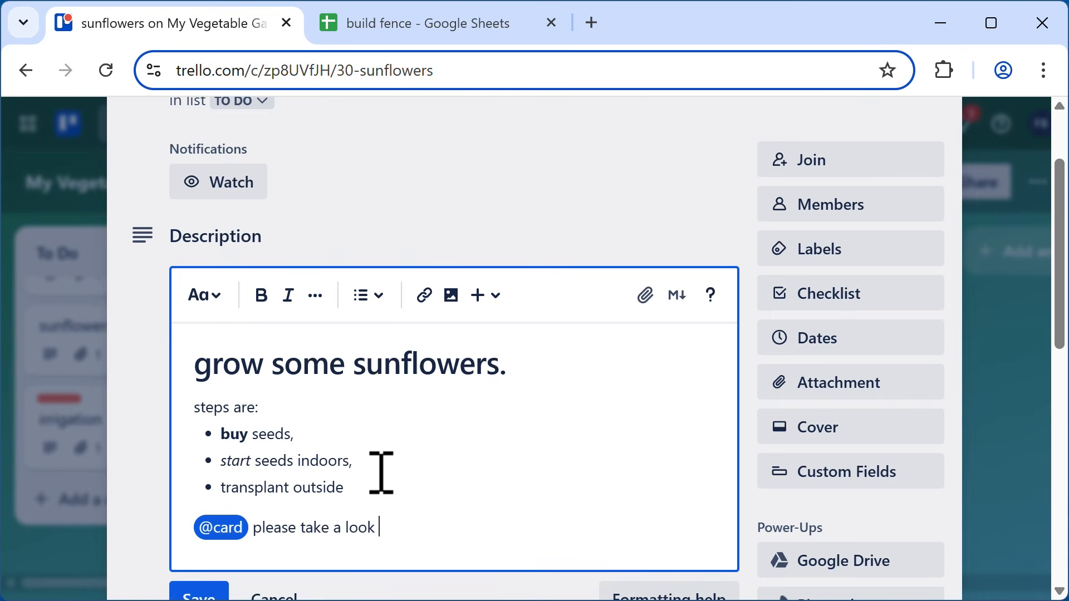
{"action": "type", "text": "at the newly define"}
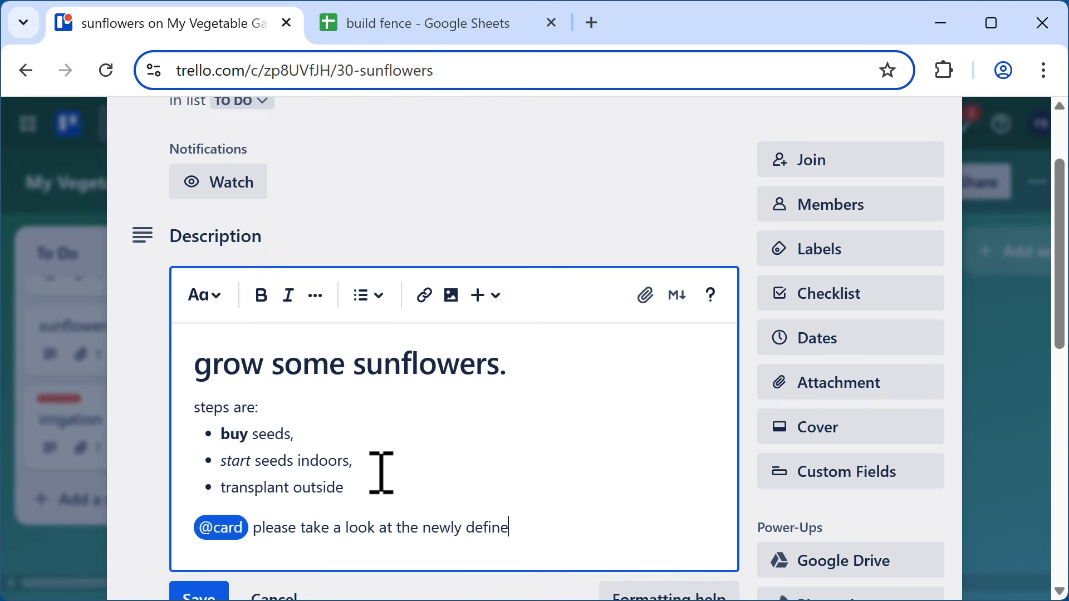
{"action": "type", "text": "d steps"}
{"action": "key", "text": "Return"}
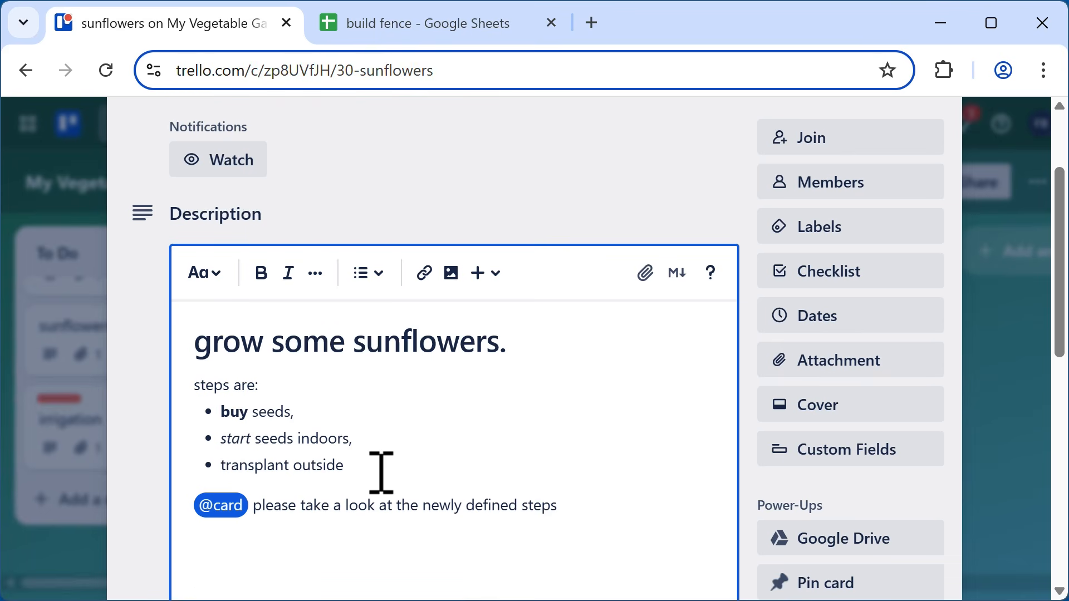
- Insert a code snippet below the mention containing an empty function "growSunflowers(soil,water,sunlight)" with its braces on separate lines
{"action": "left_click", "coordinate": [494, 277]}
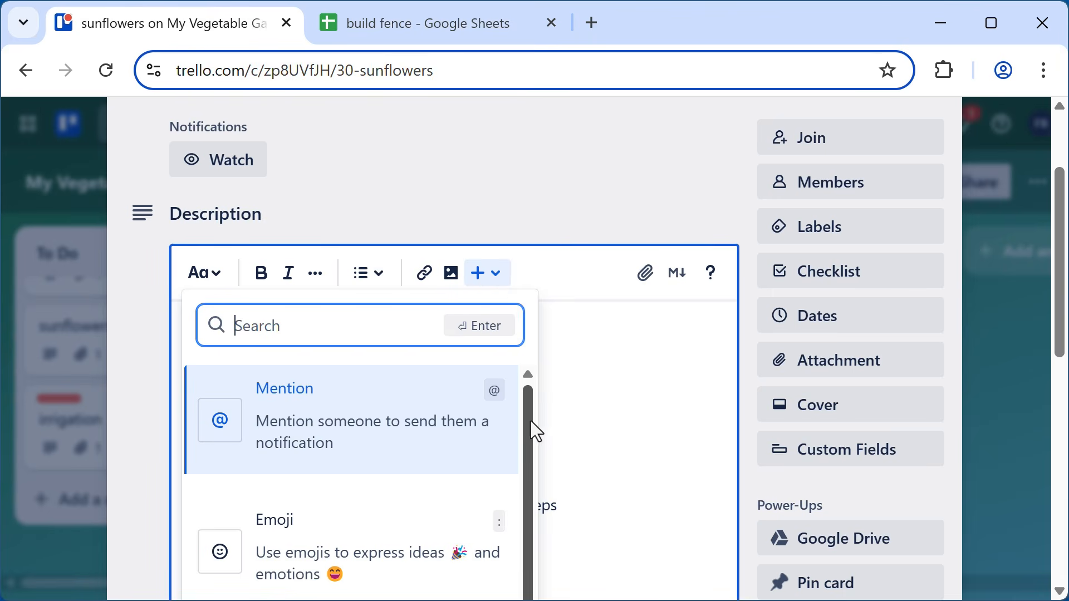
{"action": "left_click_drag", "start_coordinate": [529, 422], "coordinate": [534, 566]}
{"action": "left_click", "coordinate": [322, 581]}
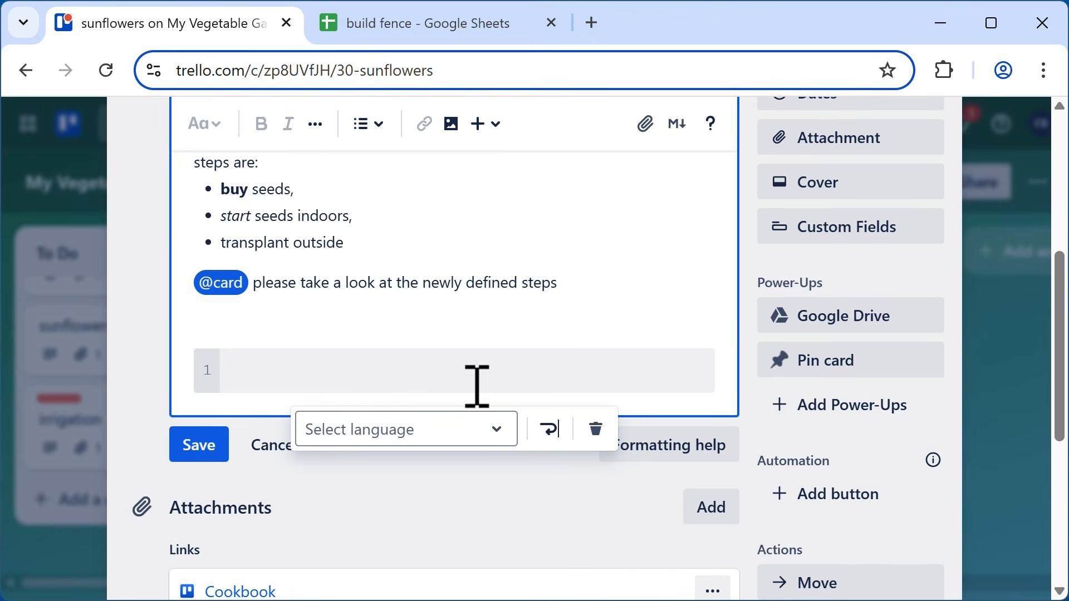
{"action": "type", "text": "function"}
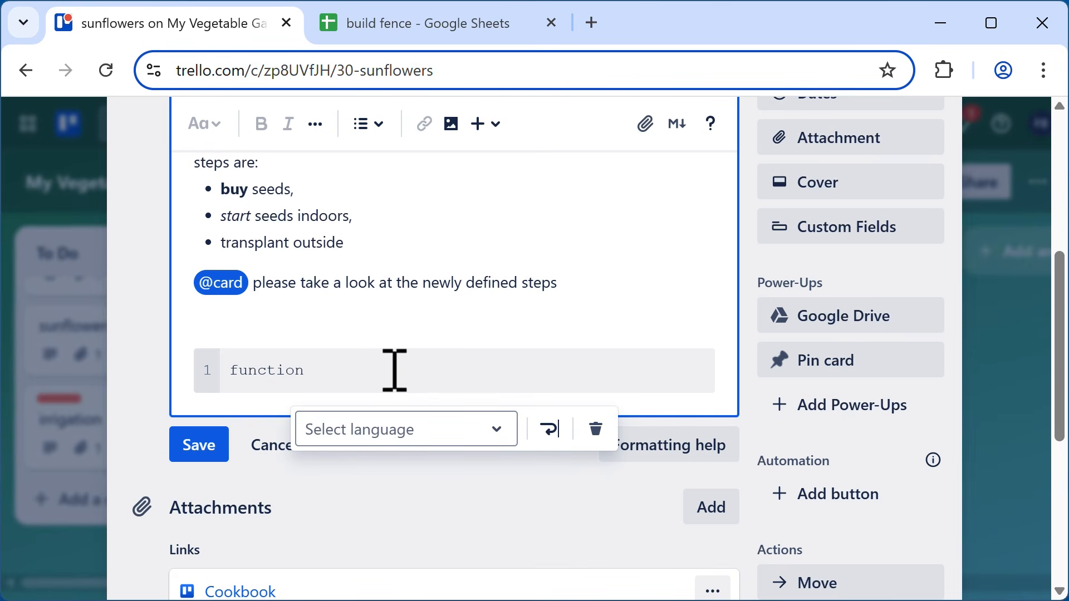
{"action": "type", "text": " growSunflower"}
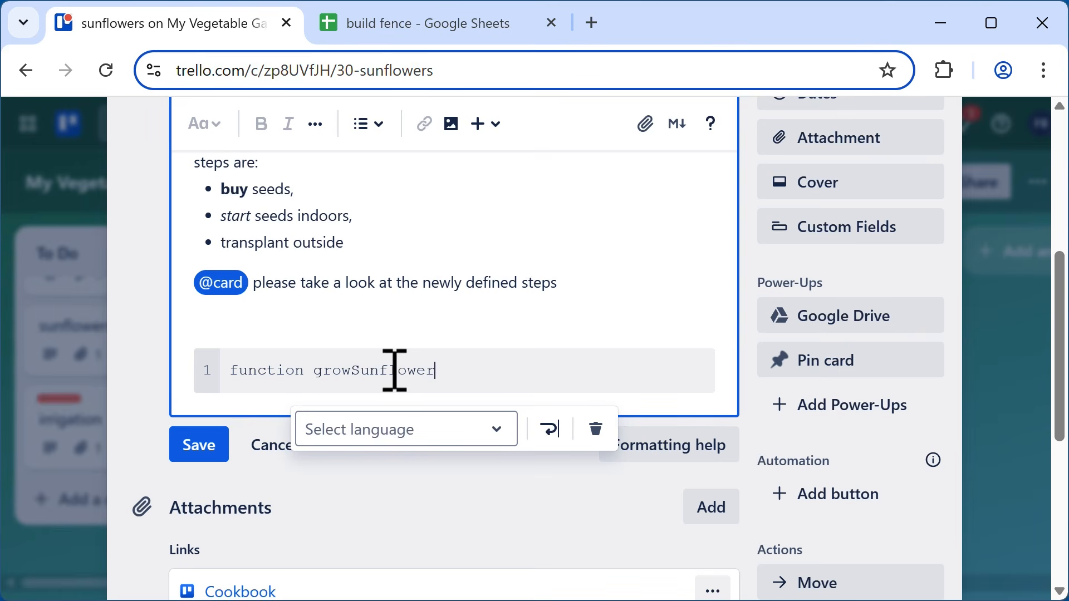
{"action": "type", "text": "s(soil,water,"}
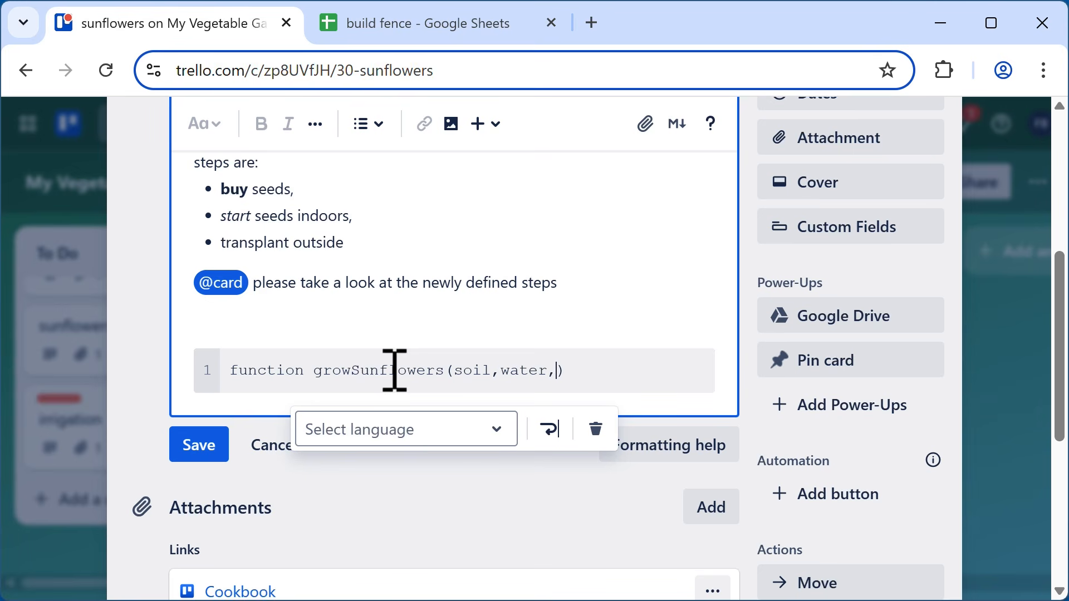
{"action": "type", "text": "sunlight) {"}
{"action": "key", "text": "Return"}
{"action": "key", "text": "Return"}
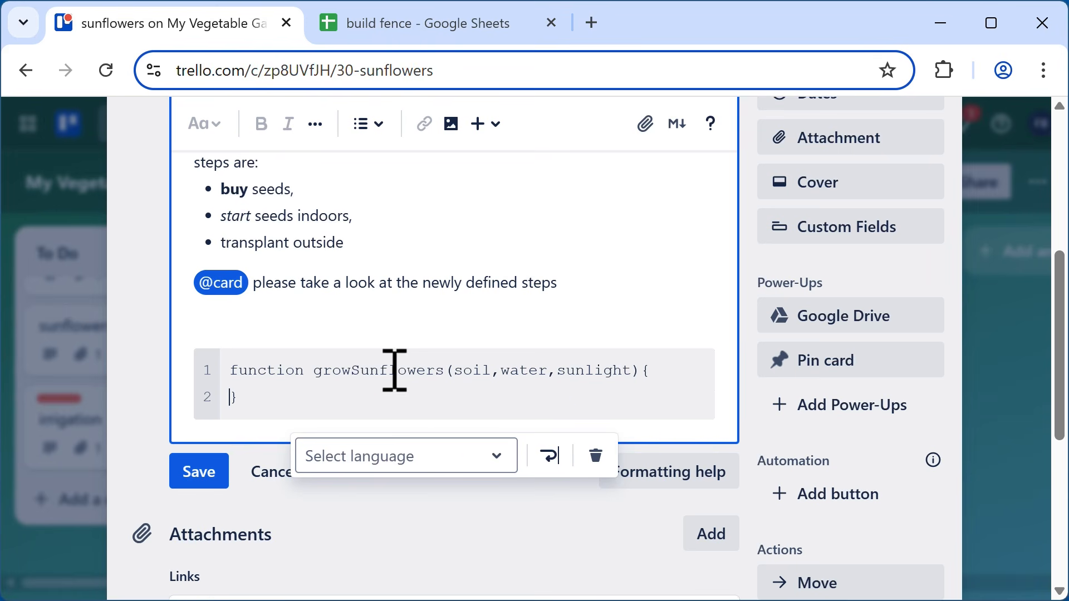
{"action": "left_click", "coordinate": [353, 399]}
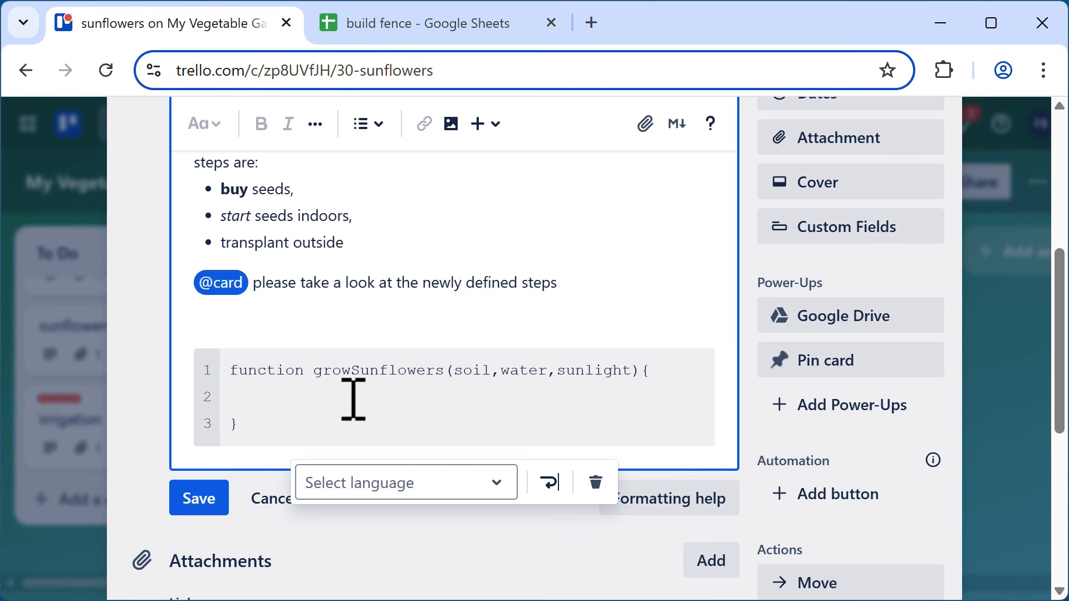
- Save the card's description and review the formatted text
{"action": "left_click", "coordinate": [199, 501]}
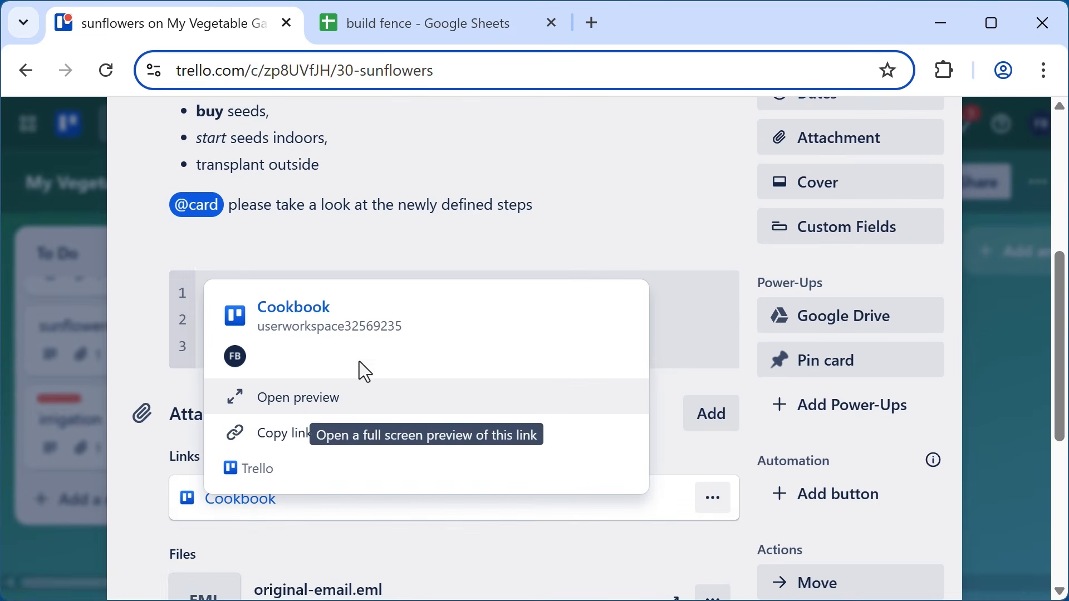
{"action": "scroll", "coordinate": [514, 234], "scroll_direction": "up", "scroll_amount": 4}
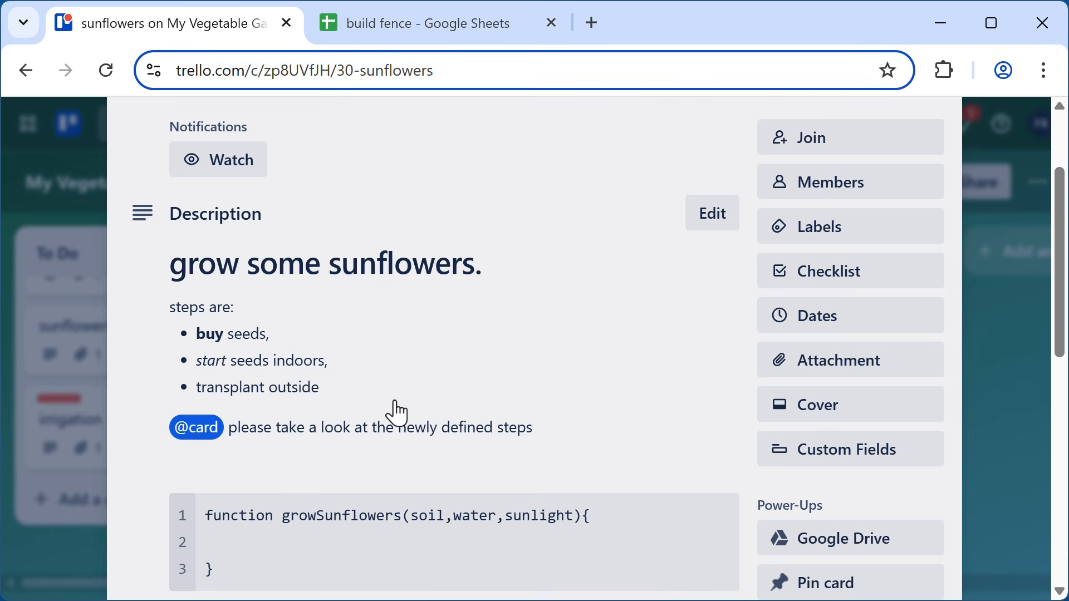
{"action": "left_click", "coordinate": [405, 409]}
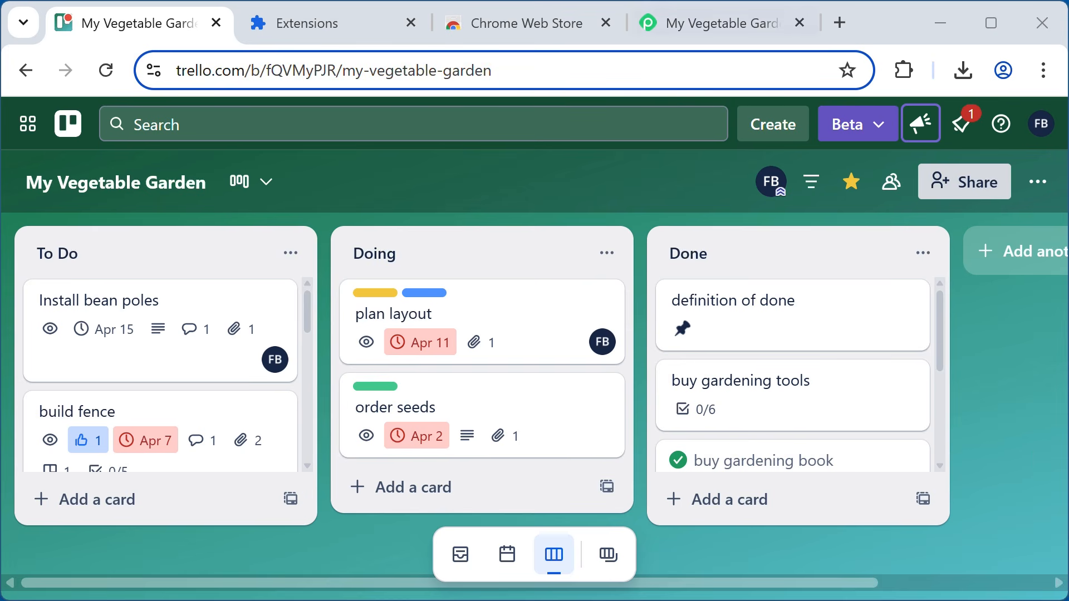
- Switch to the Chrome Web Store and search it for "trello" extensions
{"action": "left_click", "coordinate": [518, 25]}
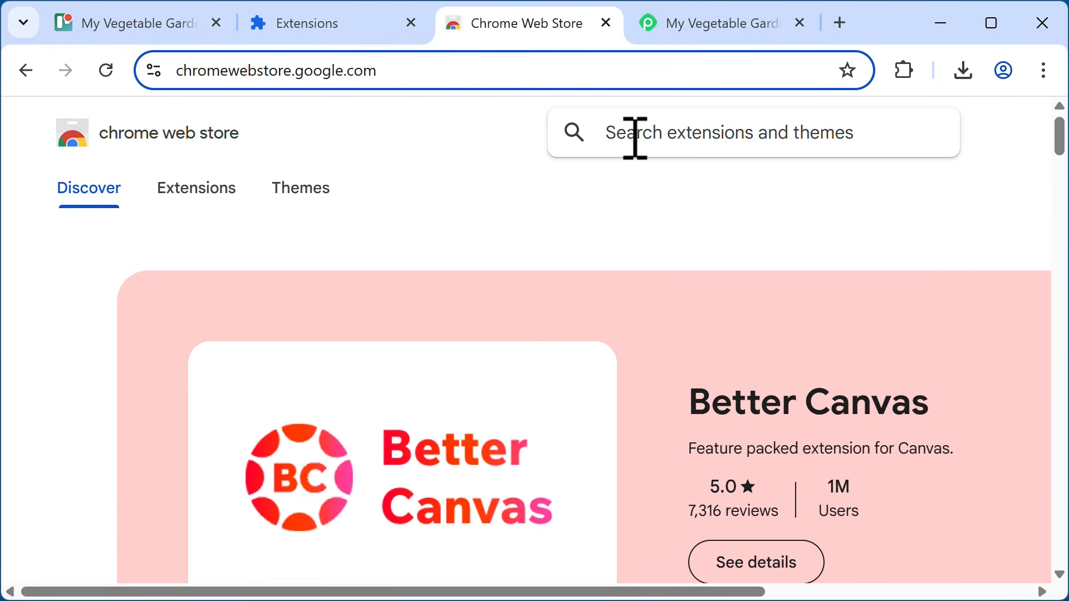
{"action": "left_click", "coordinate": [639, 136]}
{"action": "type", "text": "t"}
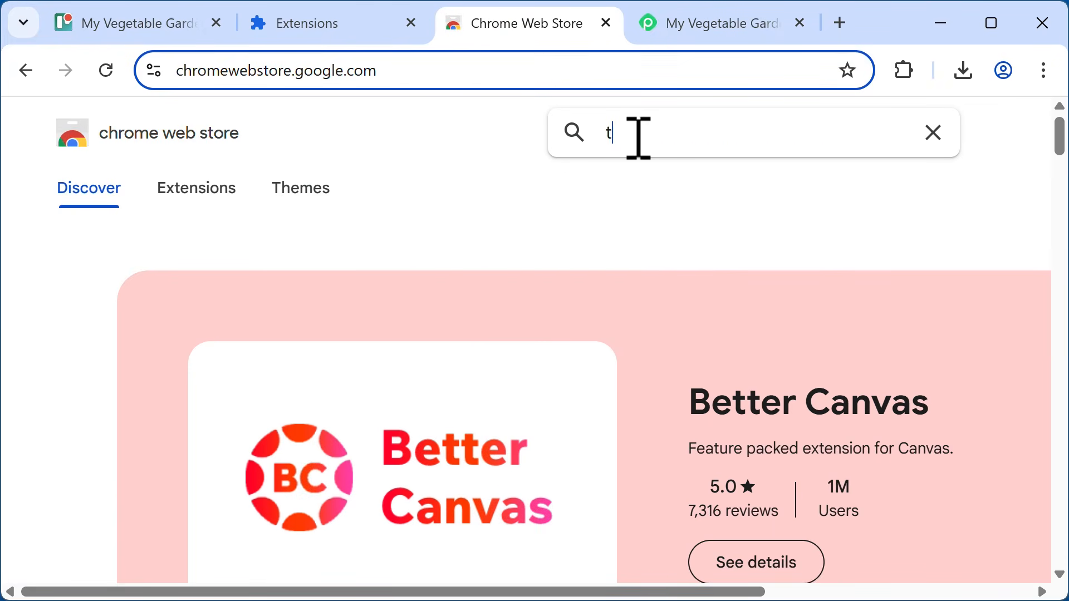
{"action": "type", "text": "rello"}
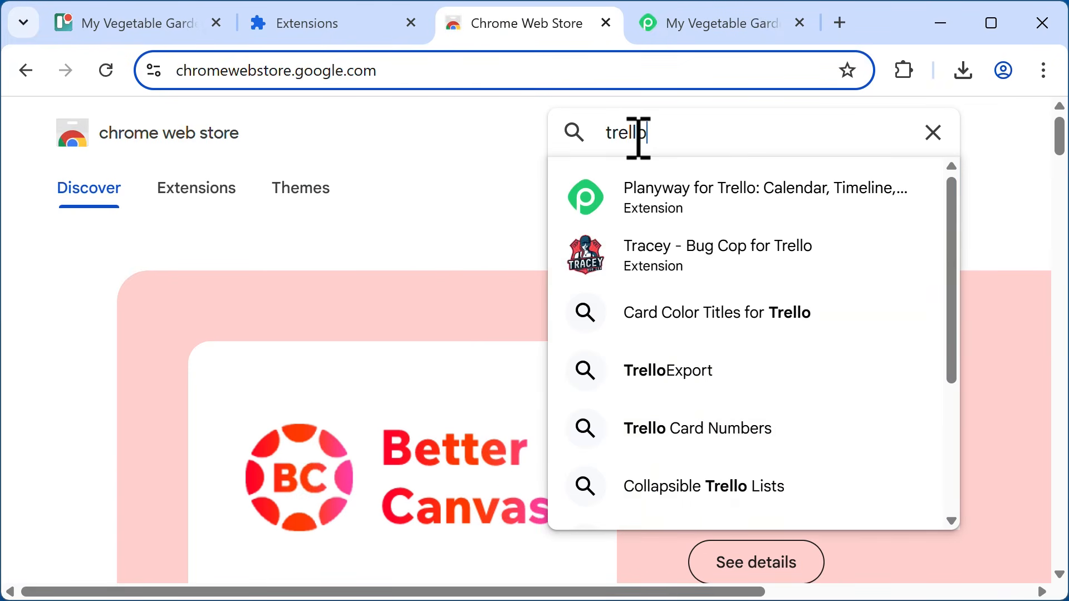
{"action": "key", "text": "Return"}
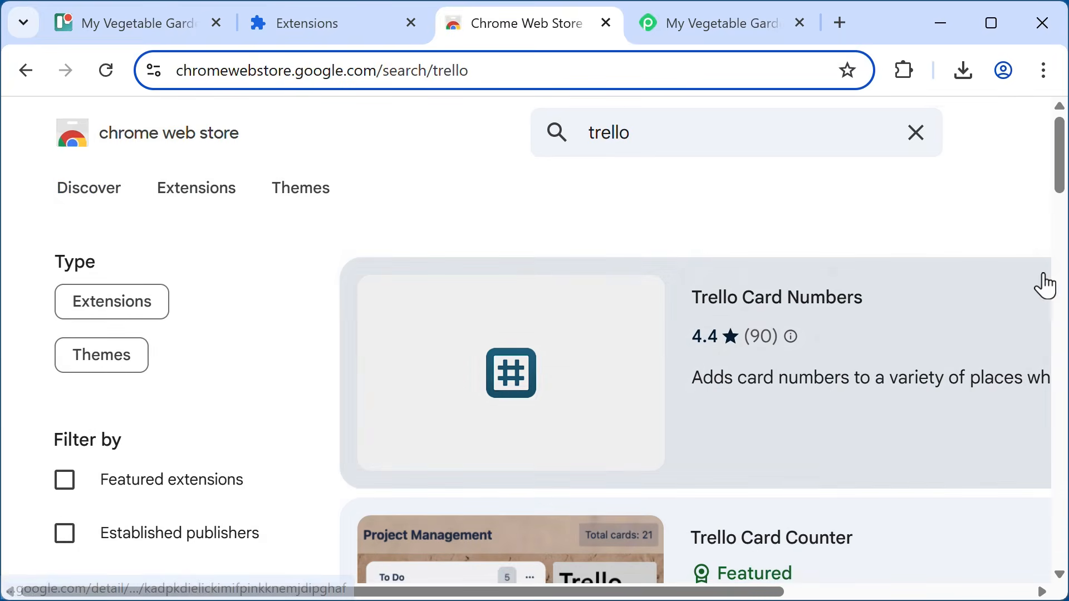
{"action": "left_click_drag", "start_coordinate": [1061, 170], "coordinate": [1035, 131]}
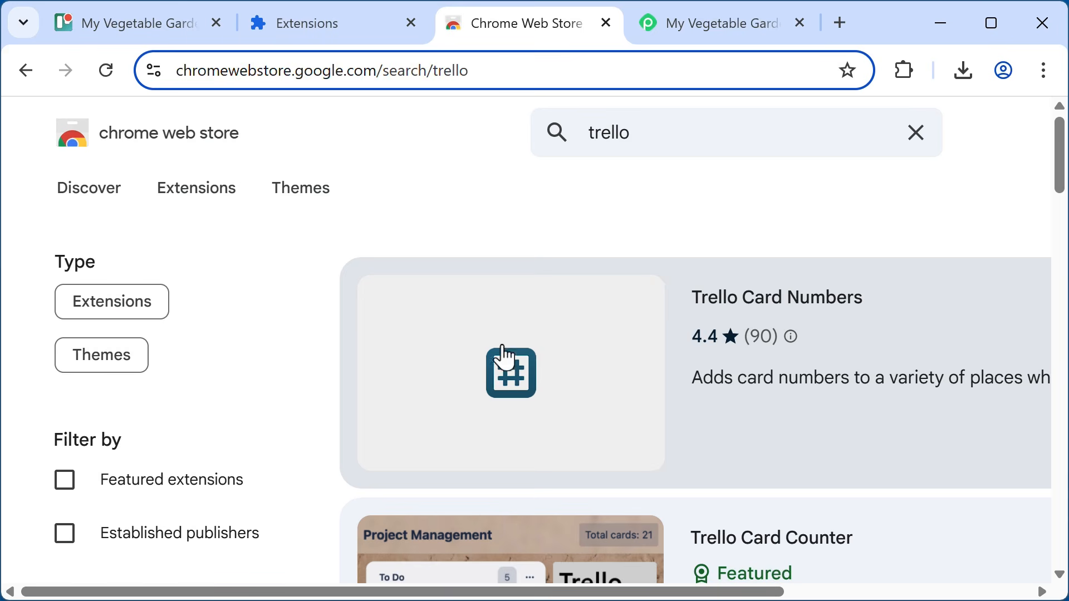
- Enable the Trello Card Numbers Plus extension in Chrome and reload the My Vegetable Garden board
{"action": "left_click", "coordinate": [309, 29]}
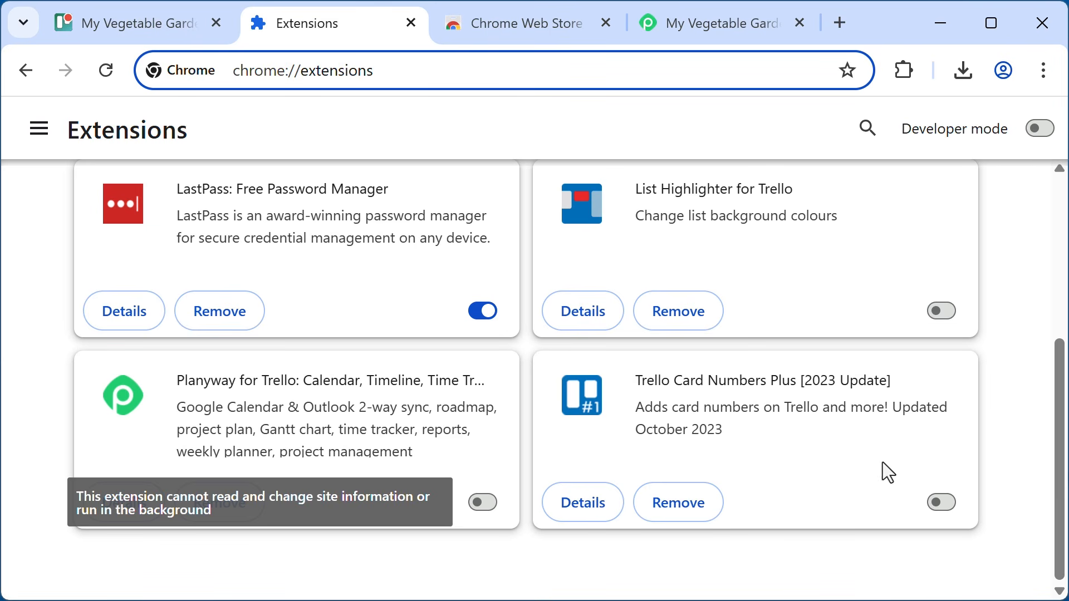
{"action": "left_click", "coordinate": [946, 505]}
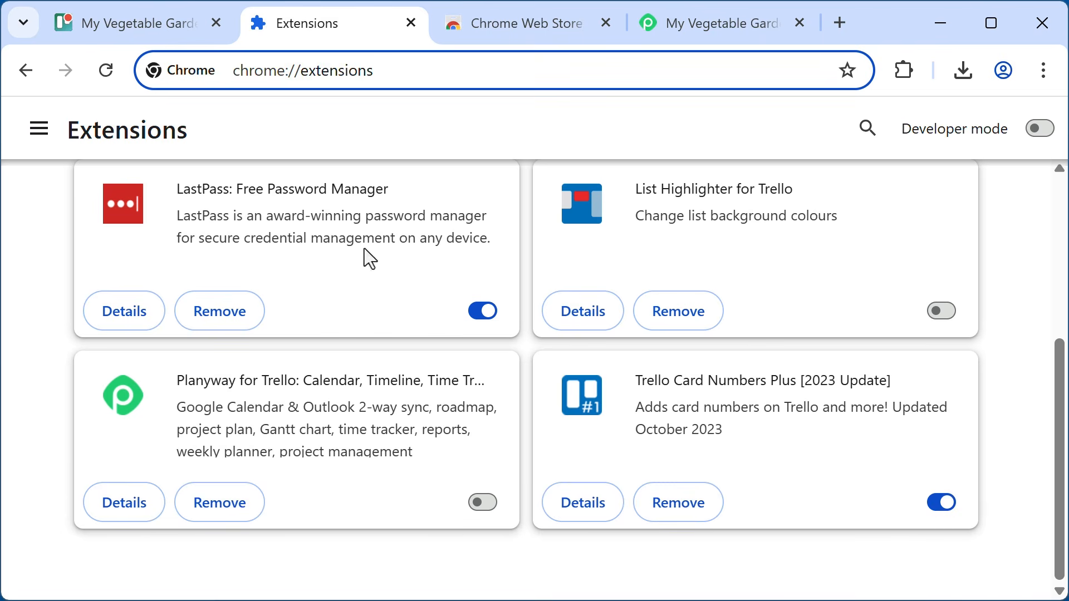
{"action": "left_click", "coordinate": [131, 39]}
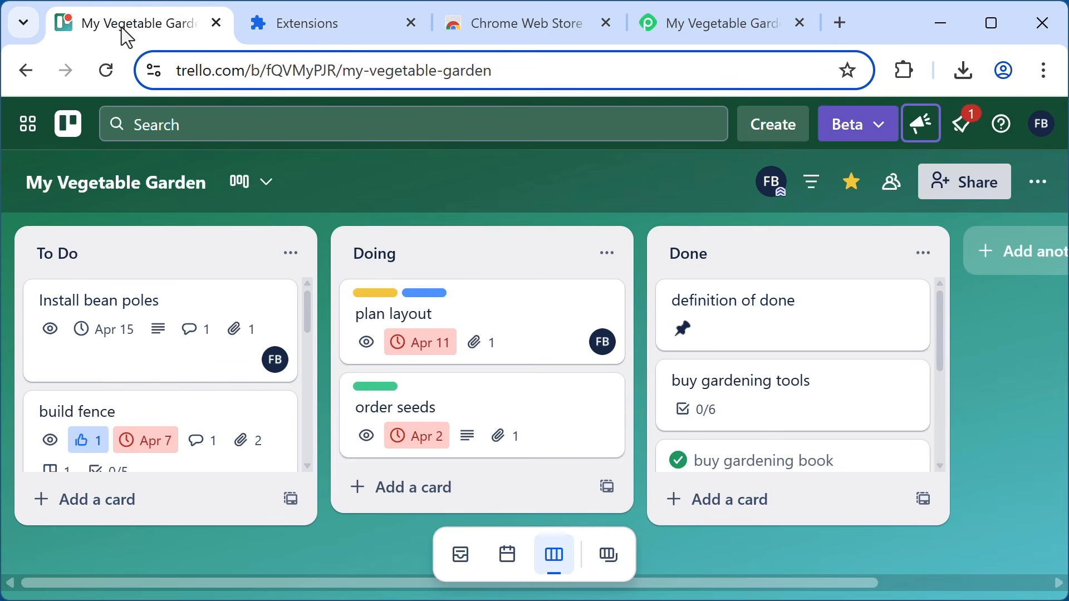
{"action": "left_click", "coordinate": [106, 71]}
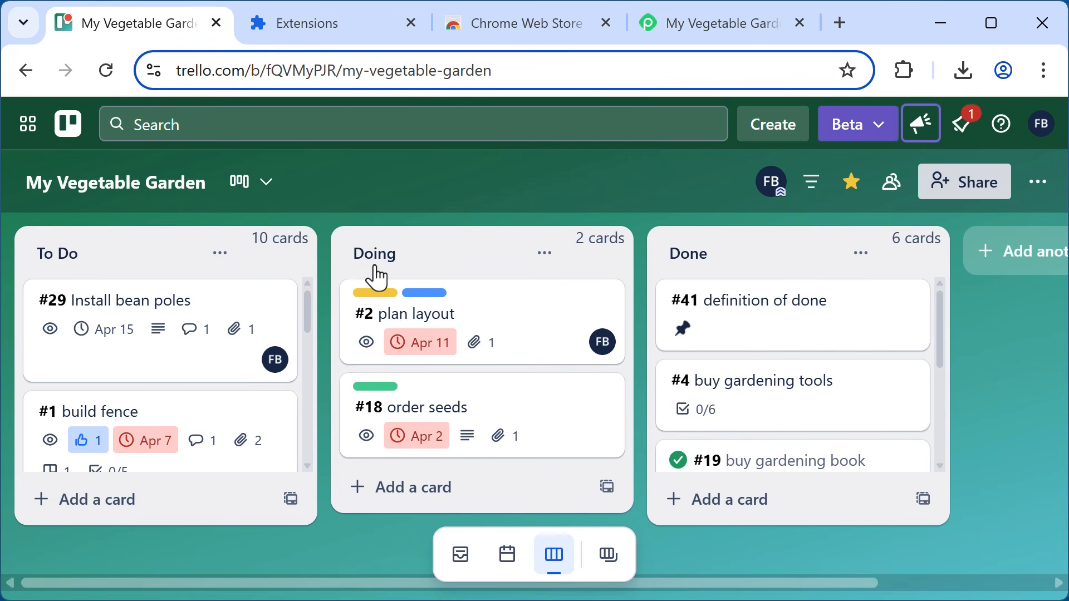
- Disable Trello Card Numbers Plus, enable List Highlighter for Trello, and reload the My Vegetable Garden board
{"action": "left_click", "coordinate": [311, 25]}
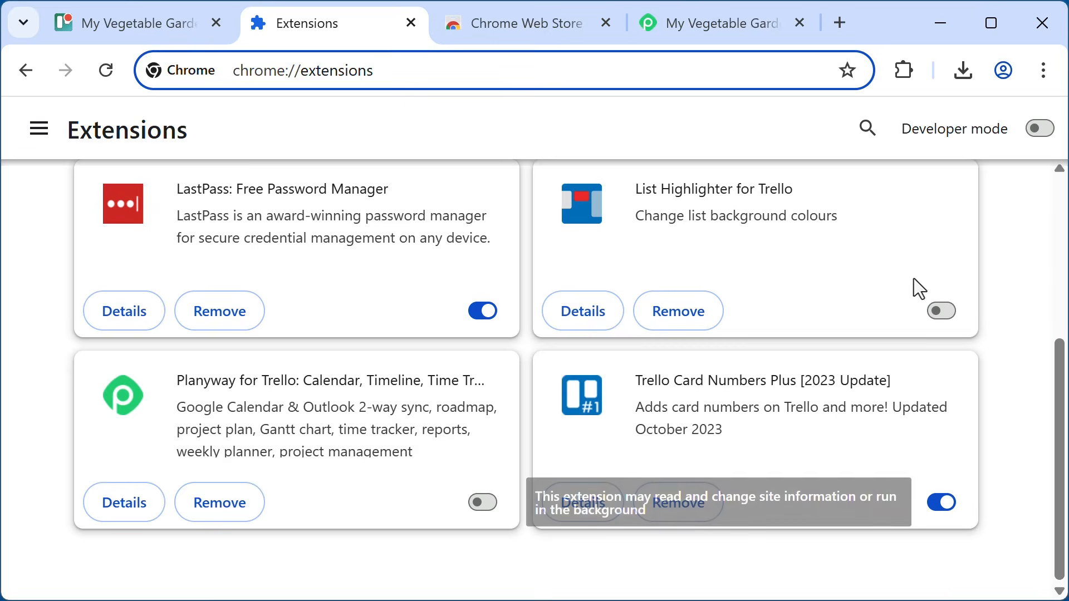
{"action": "left_click", "coordinate": [944, 504]}
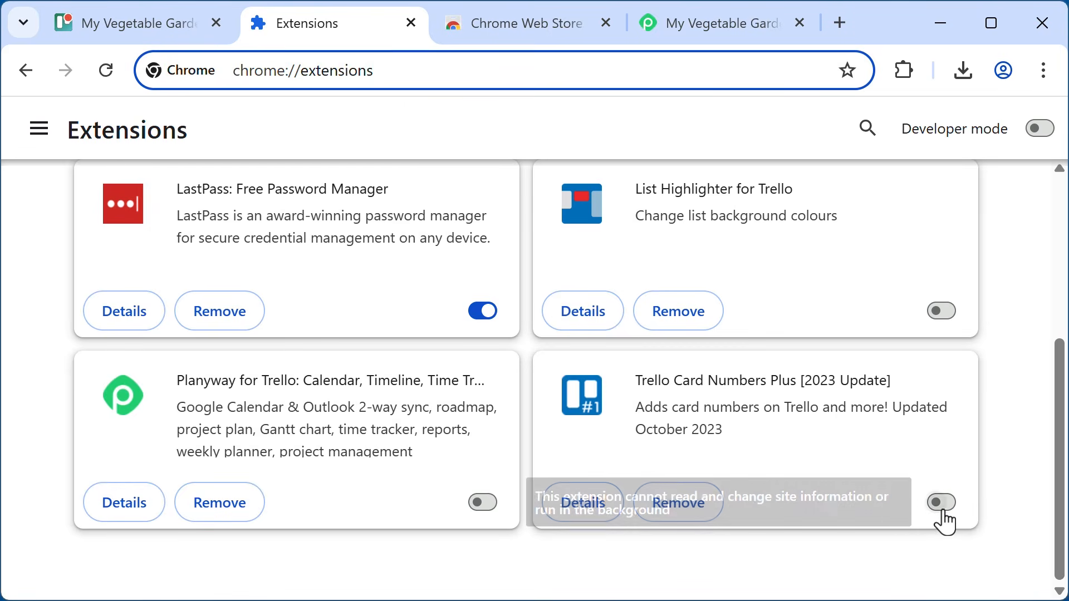
{"action": "left_click", "coordinate": [947, 314]}
{"action": "left_click", "coordinate": [155, 35]}
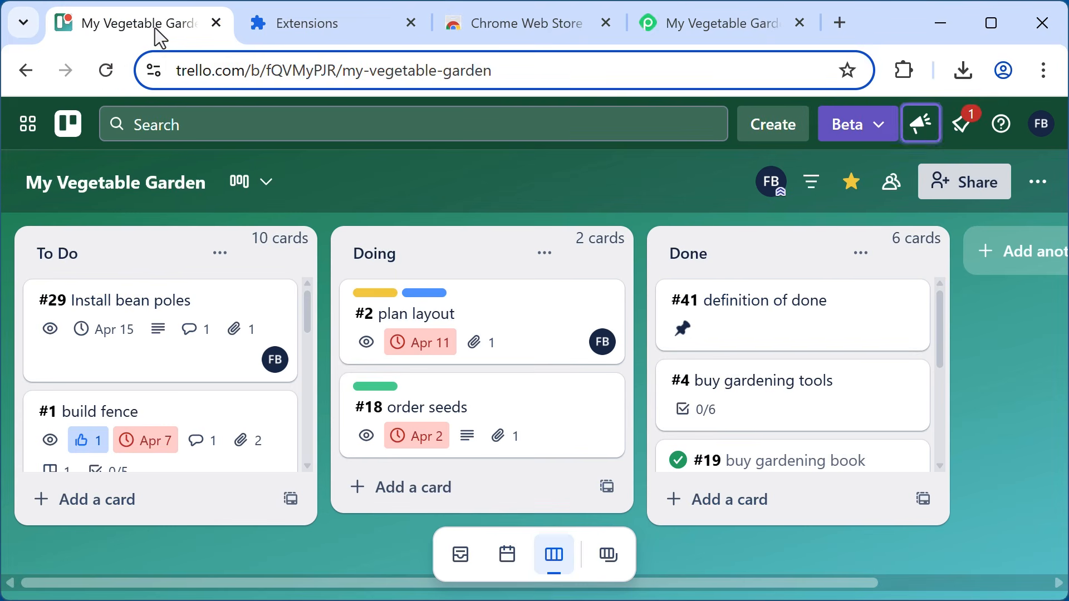
{"action": "left_click", "coordinate": [107, 73]}
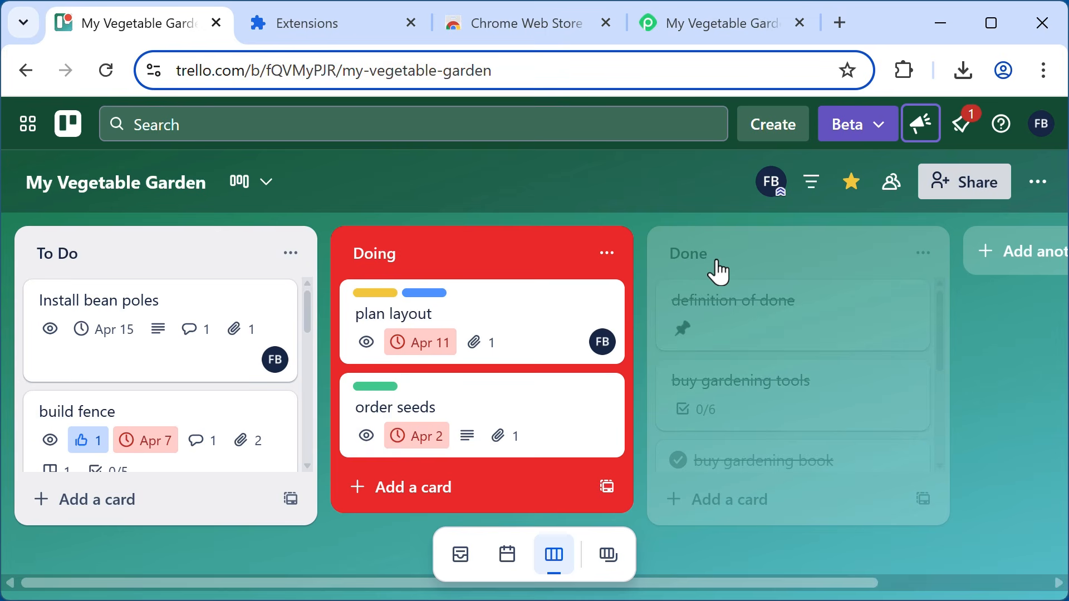
- Open the options page of the List Highlighter for Trello extension from its details in Chrome's extensions manager
{"action": "left_click", "coordinate": [310, 33]}
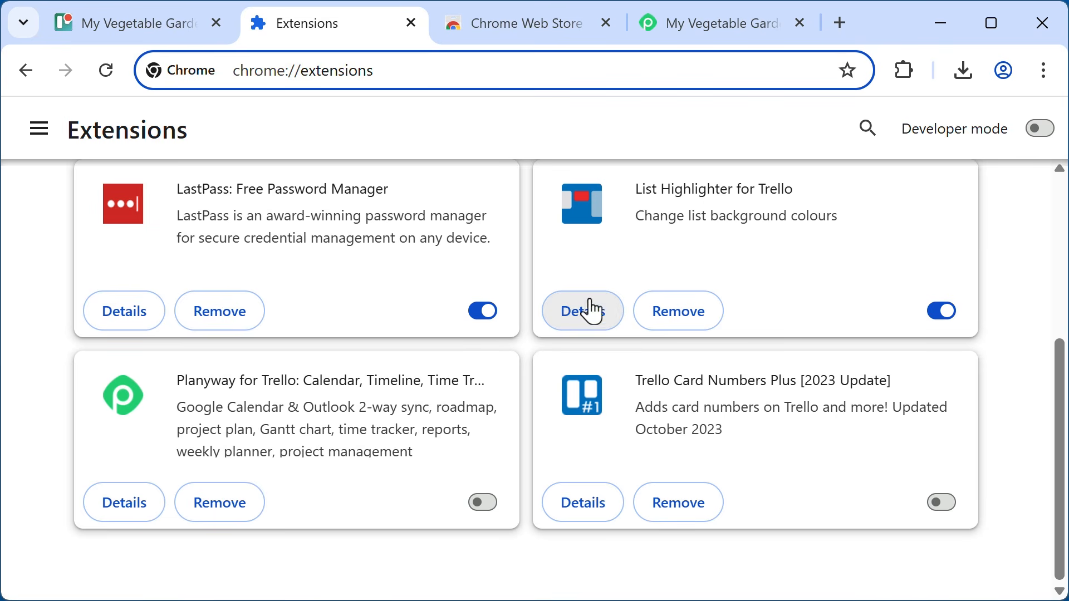
{"action": "left_click", "coordinate": [592, 311]}
{"action": "scroll", "coordinate": [562, 333], "scroll_direction": "down", "scroll_amount": 4}
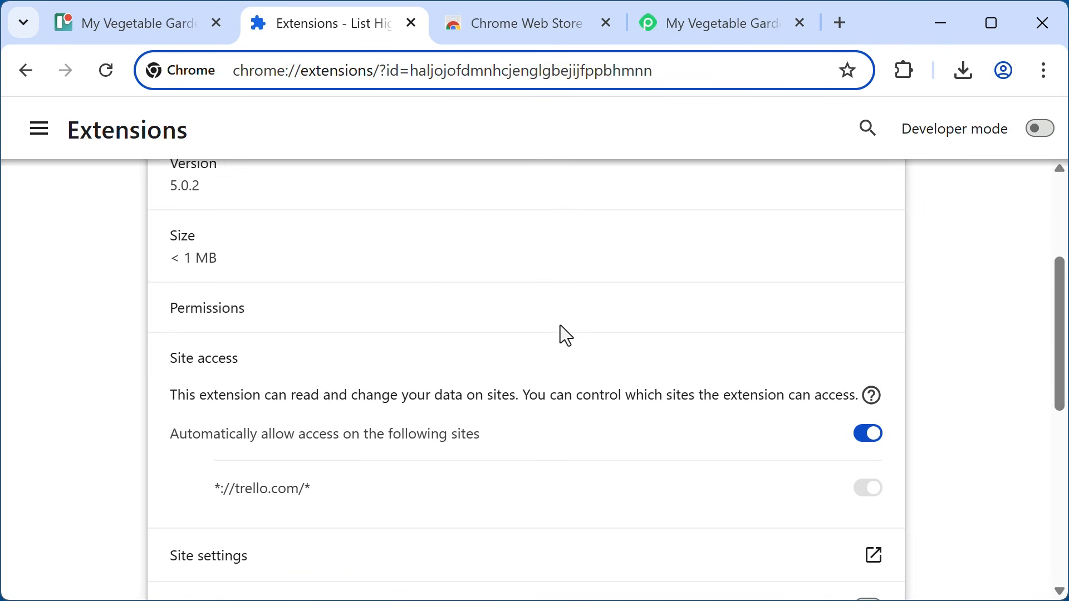
{"action": "scroll", "coordinate": [560, 325], "scroll_direction": "down", "scroll_amount": 8}
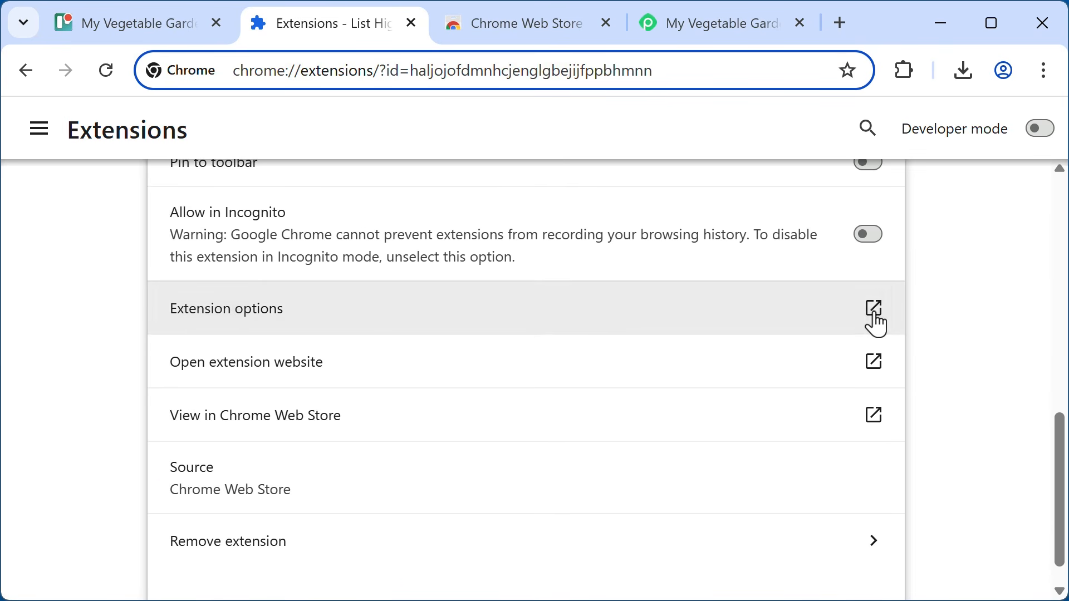
{"action": "left_click", "coordinate": [874, 312]}
- Set the highlight colour of the Doing rule to orange, save it, and check the Doing list on the Trello board
{"action": "scroll", "coordinate": [623, 432], "scroll_direction": "down", "scroll_amount": 5}
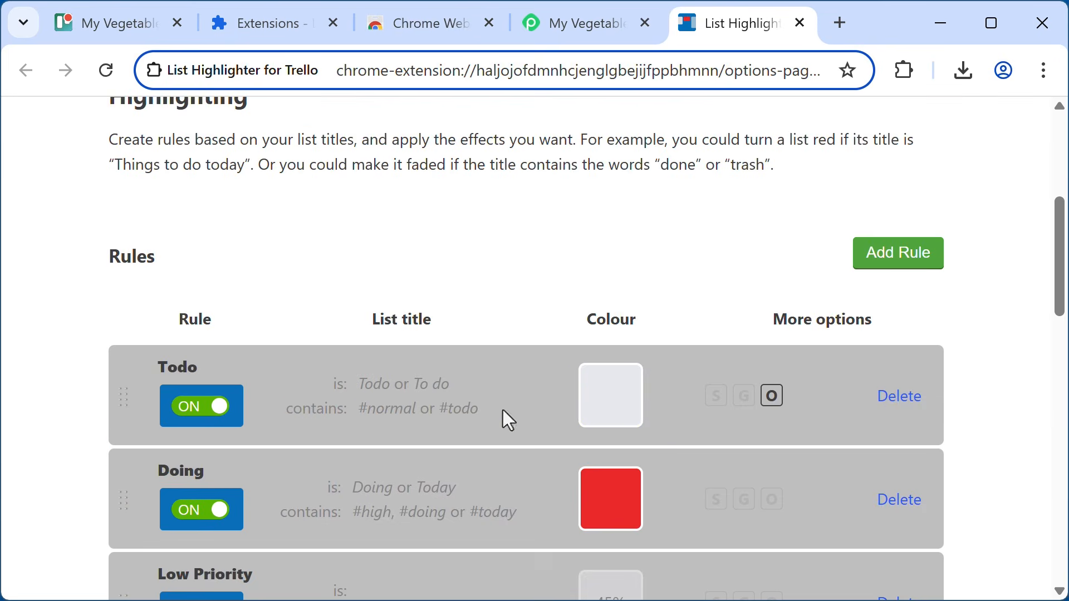
{"action": "scroll", "coordinate": [445, 418], "scroll_direction": "down", "scroll_amount": 4}
{"action": "scroll", "coordinate": [445, 419], "scroll_direction": "down", "scroll_amount": 2}
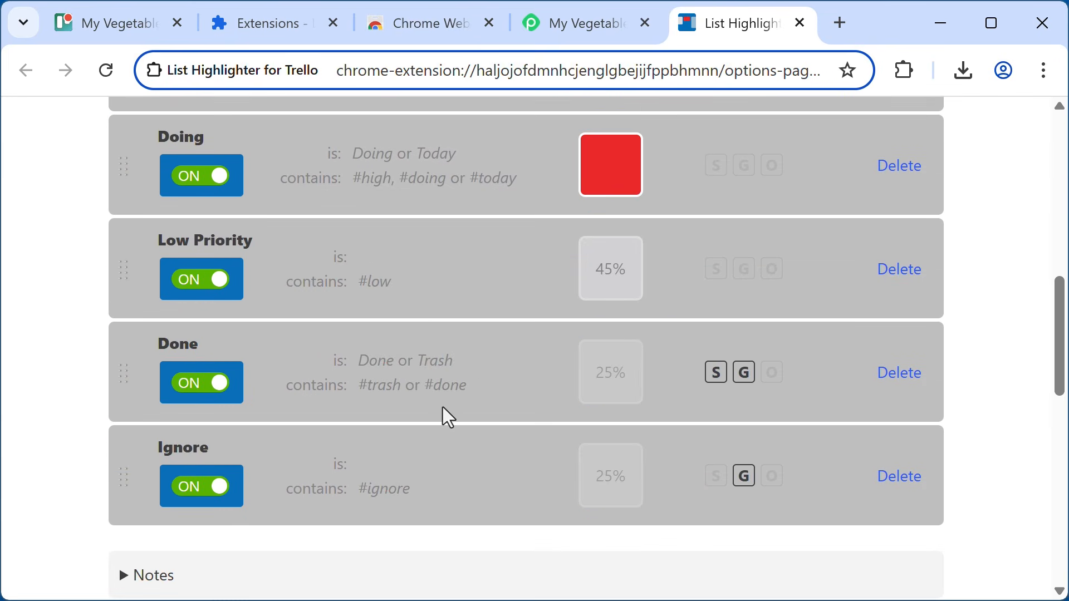
{"action": "scroll", "coordinate": [445, 418], "scroll_direction": "up", "scroll_amount": 4}
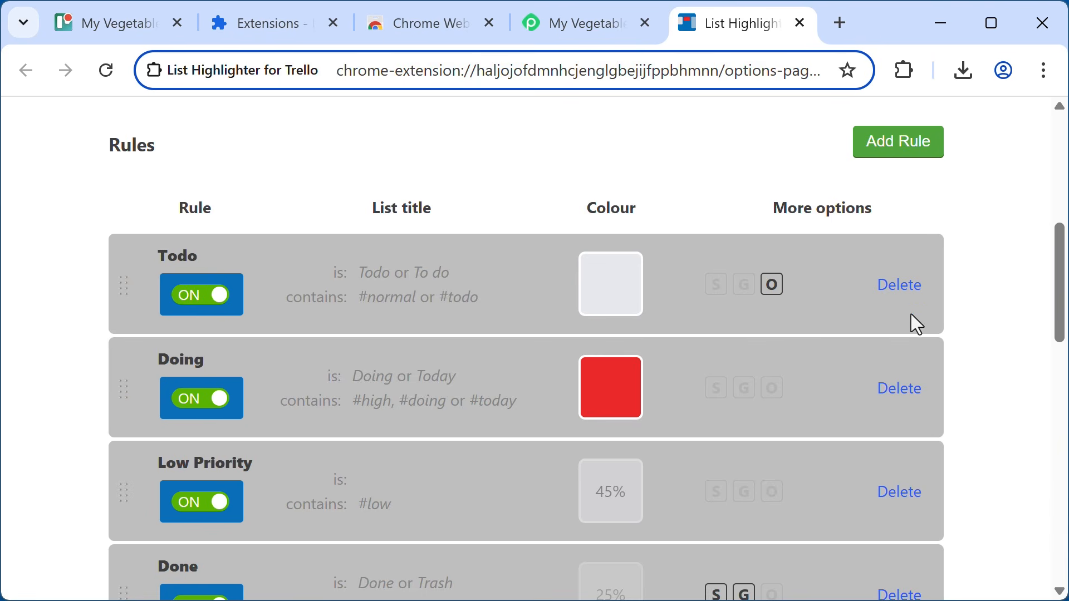
{"action": "left_click", "coordinate": [604, 401]}
{"action": "left_click", "coordinate": [162, 204]}
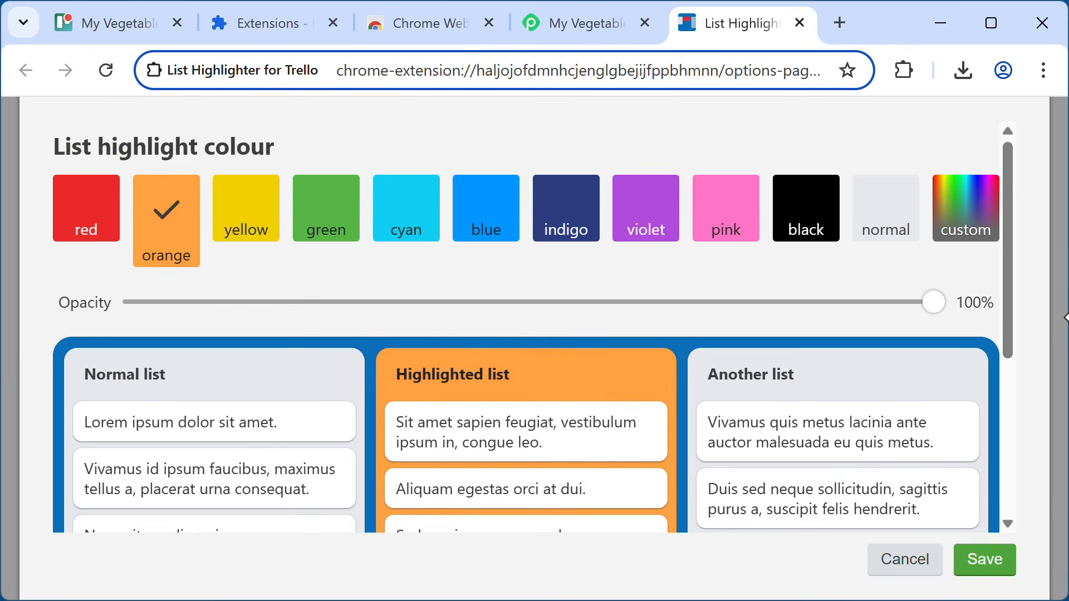
{"action": "left_click", "coordinate": [981, 566]}
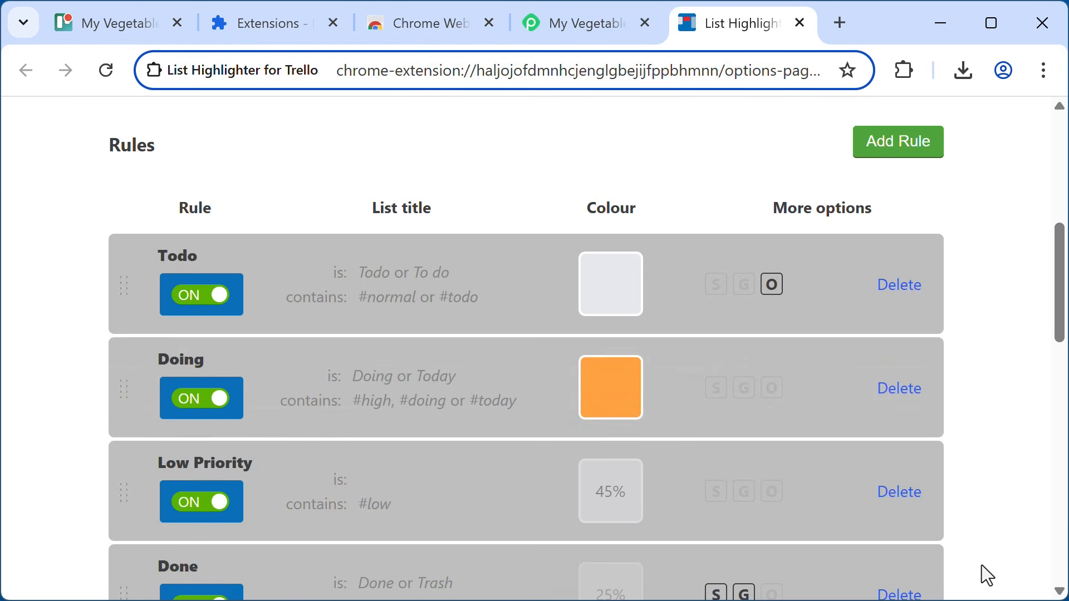
{"action": "scroll", "coordinate": [997, 303], "scroll_direction": "down", "scroll_amount": 10}
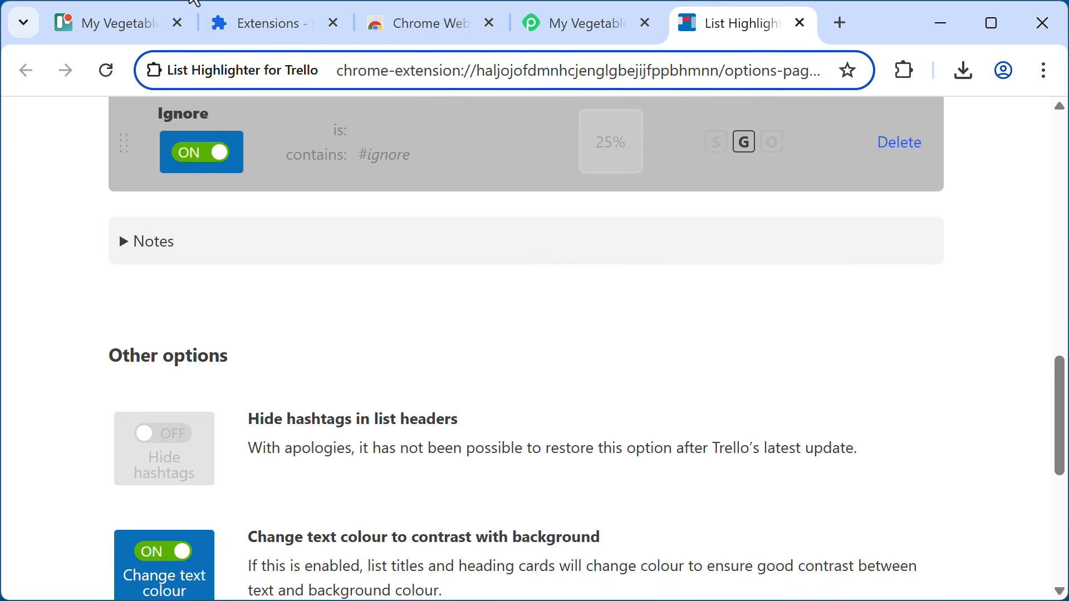
{"action": "left_click", "coordinate": [108, 23]}
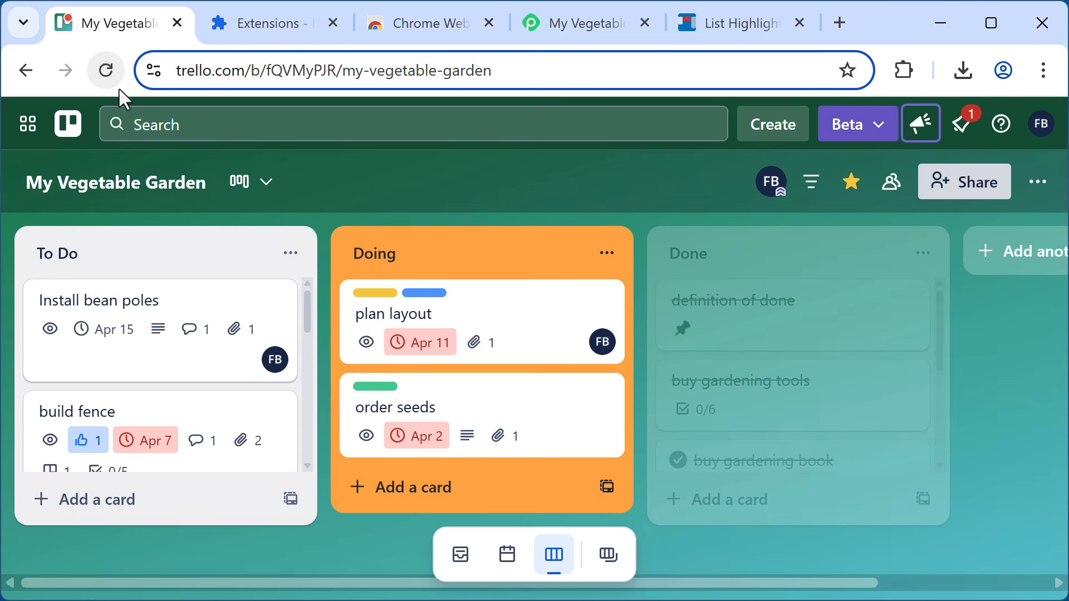
- Disable the List Highlighter for Trello extension and enable Planyway for Trello in Chrome
{"action": "left_click", "coordinate": [246, 23]}
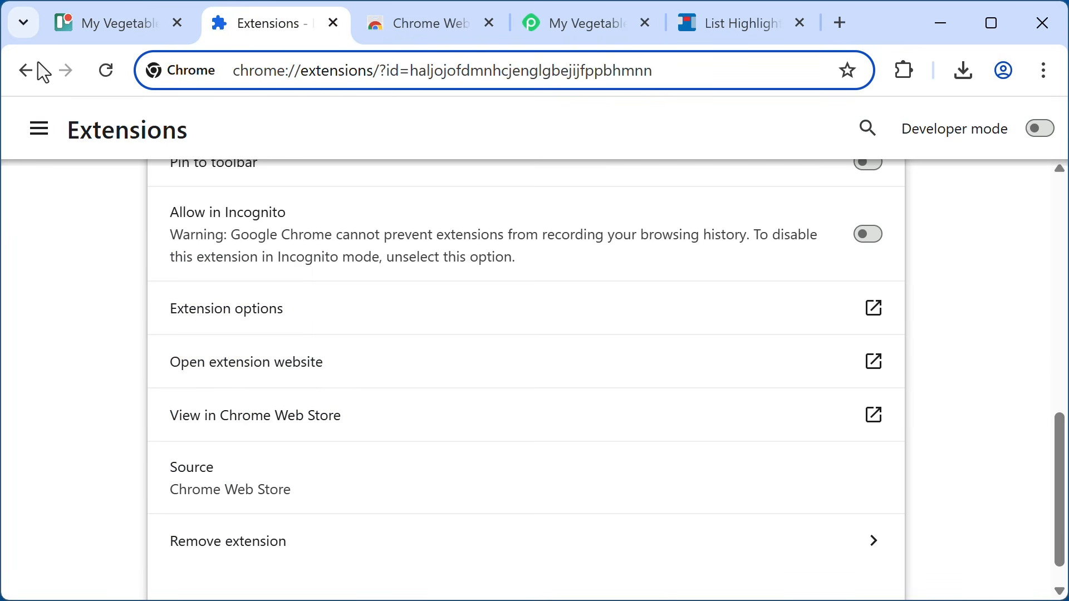
{"action": "left_click", "coordinate": [22, 73]}
{"action": "left_click", "coordinate": [939, 313]}
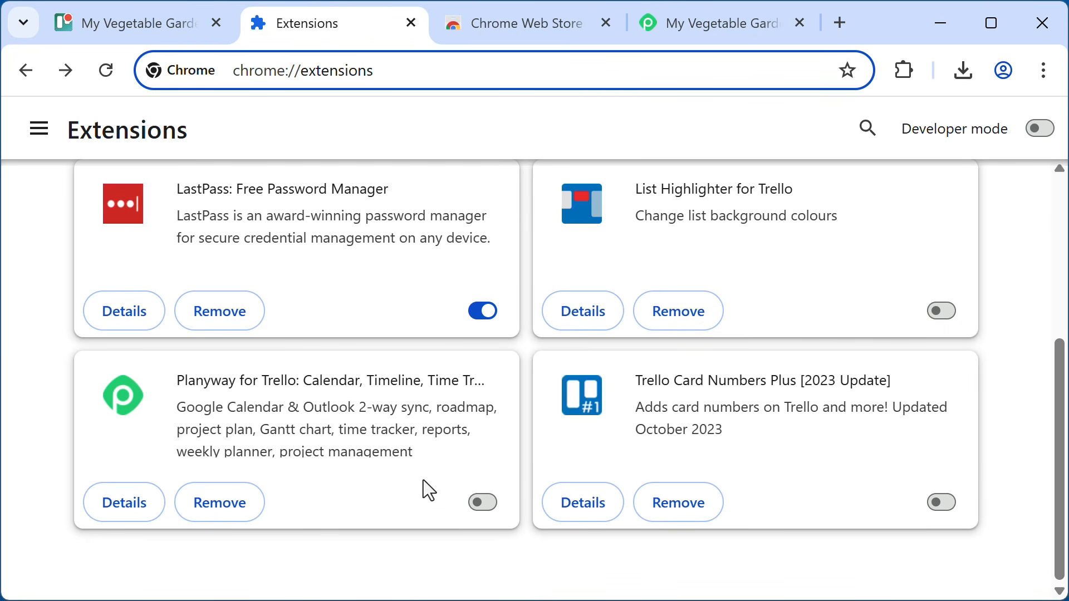
{"action": "left_click", "coordinate": [483, 507]}
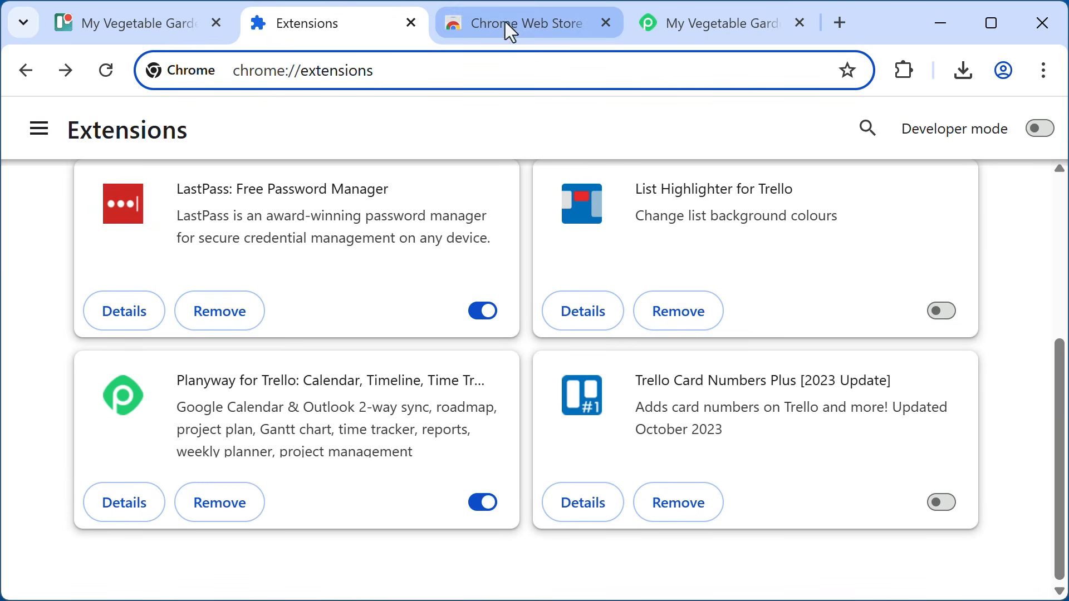
- Reload the My Vegetable Garden board, view the Planyway section in the "plan layout" card, and close the card
{"action": "left_click", "coordinate": [124, 21]}
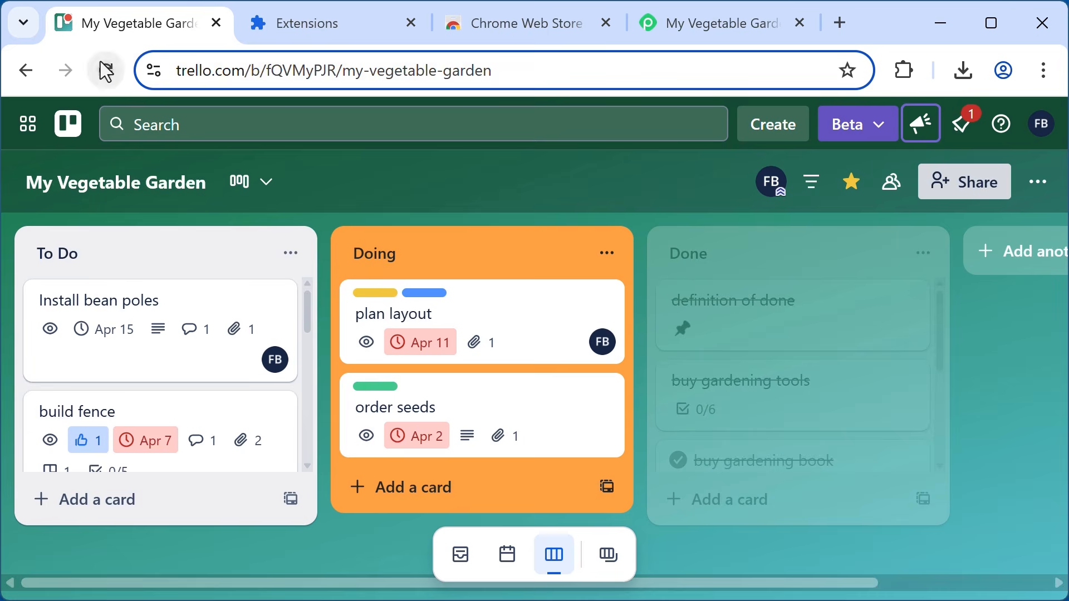
{"action": "left_click", "coordinate": [416, 315]}
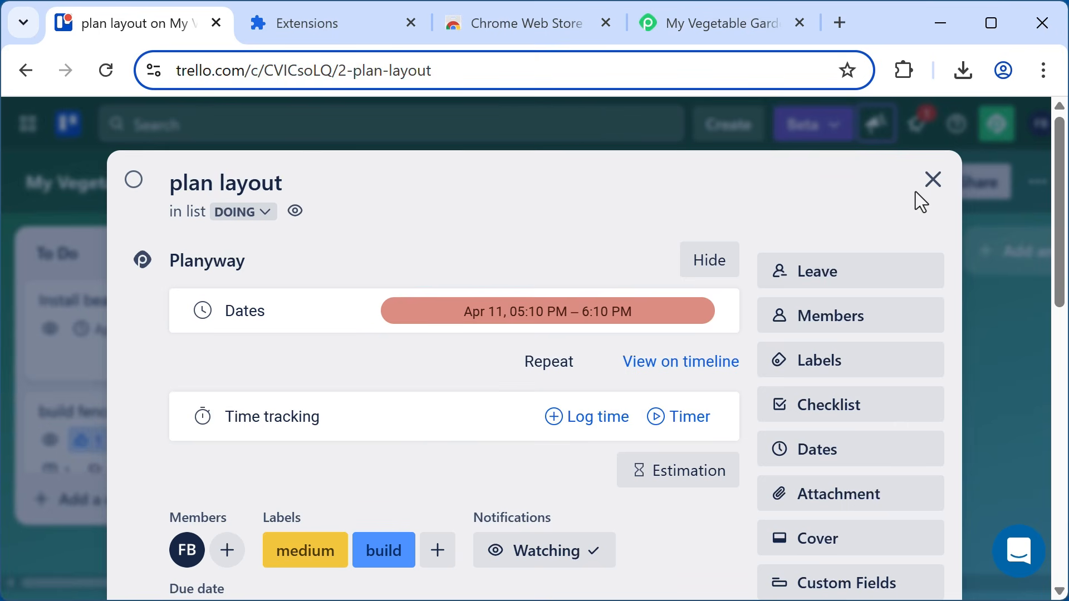
{"action": "left_click", "coordinate": [933, 181]}
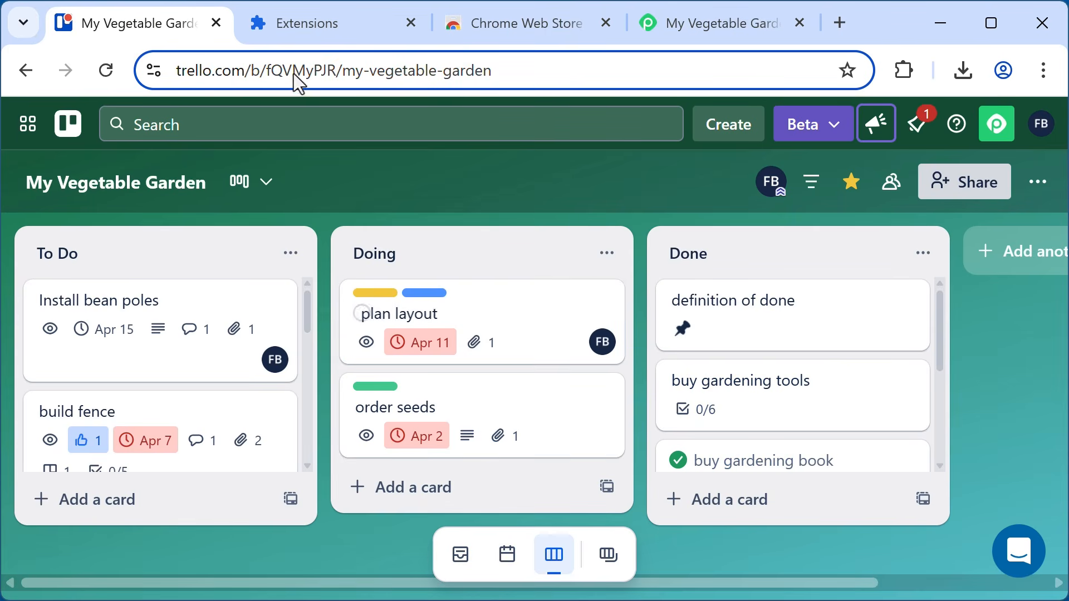
- Switch to the Planyway timeline of My Vegetable Garden, group it by Labels instead of Members, and review the label rows
{"action": "left_click", "coordinate": [733, 39]}
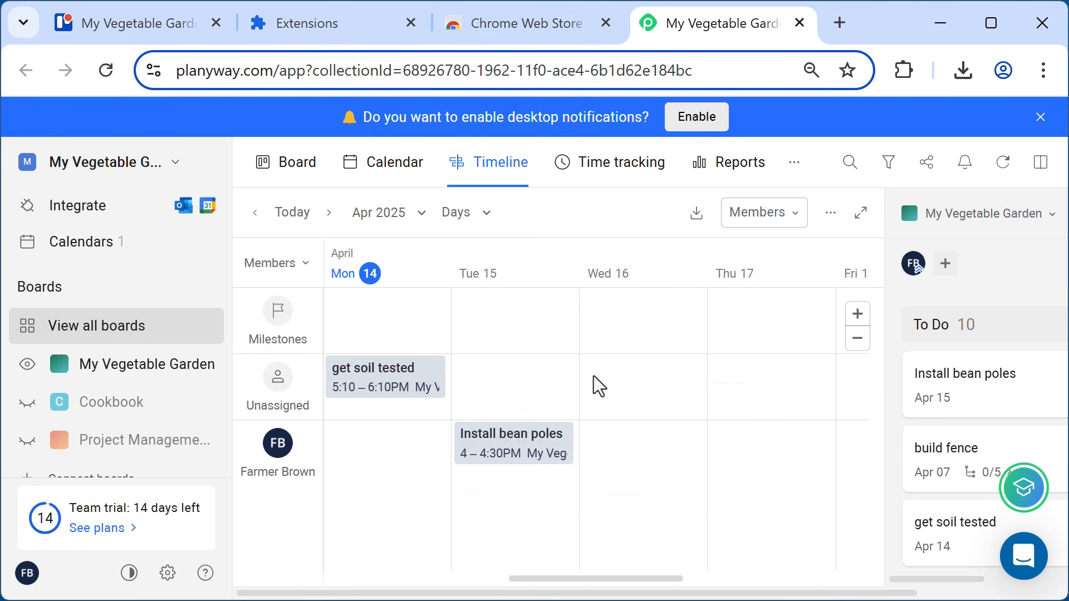
{"action": "mouse_move", "coordinate": [550, 456]}
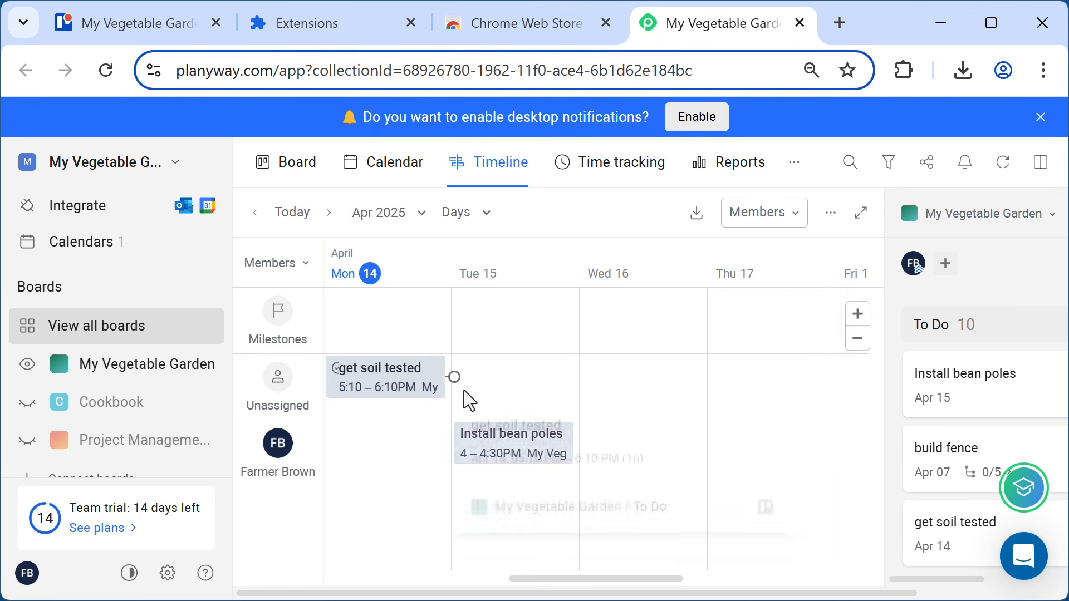
{"action": "left_click", "coordinate": [787, 219]}
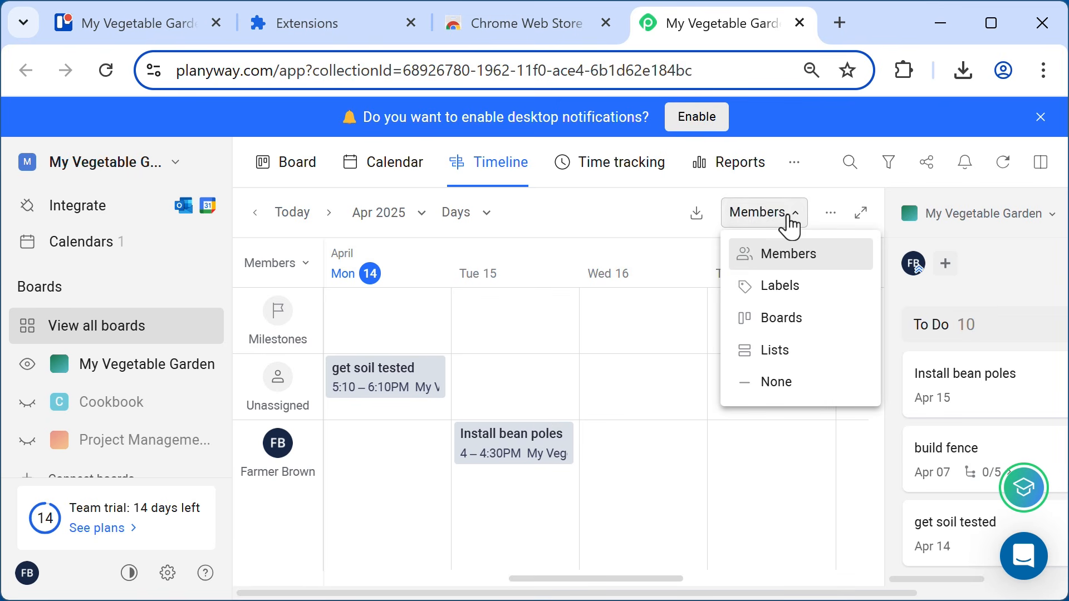
{"action": "left_click", "coordinate": [789, 290]}
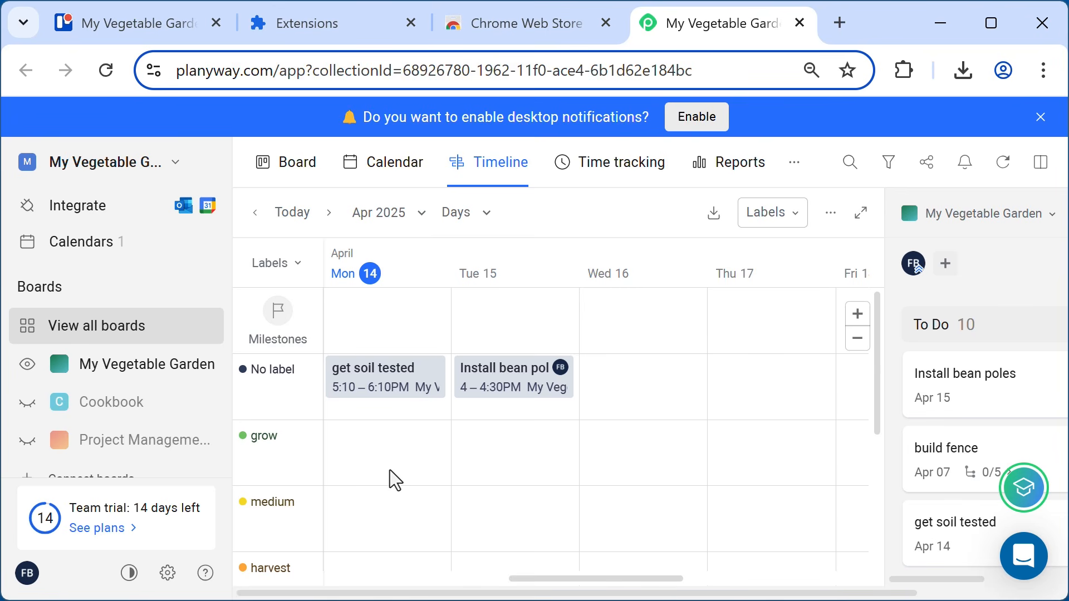
{"action": "scroll", "coordinate": [389, 470], "scroll_direction": "down", "scroll_amount": 3}
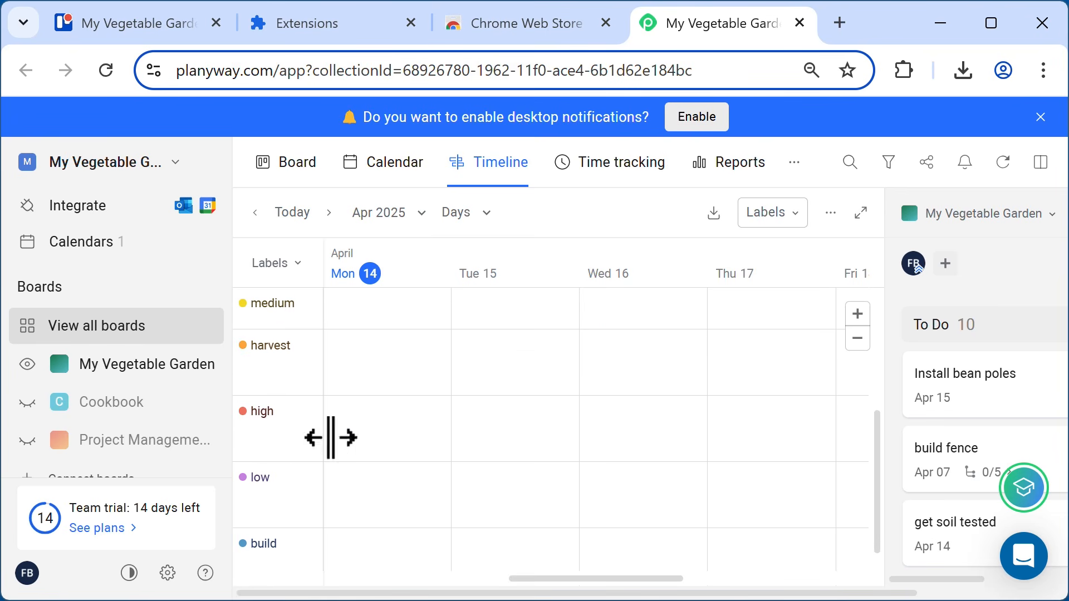
{"action": "scroll", "coordinate": [509, 467], "scroll_direction": "up", "scroll_amount": 3}
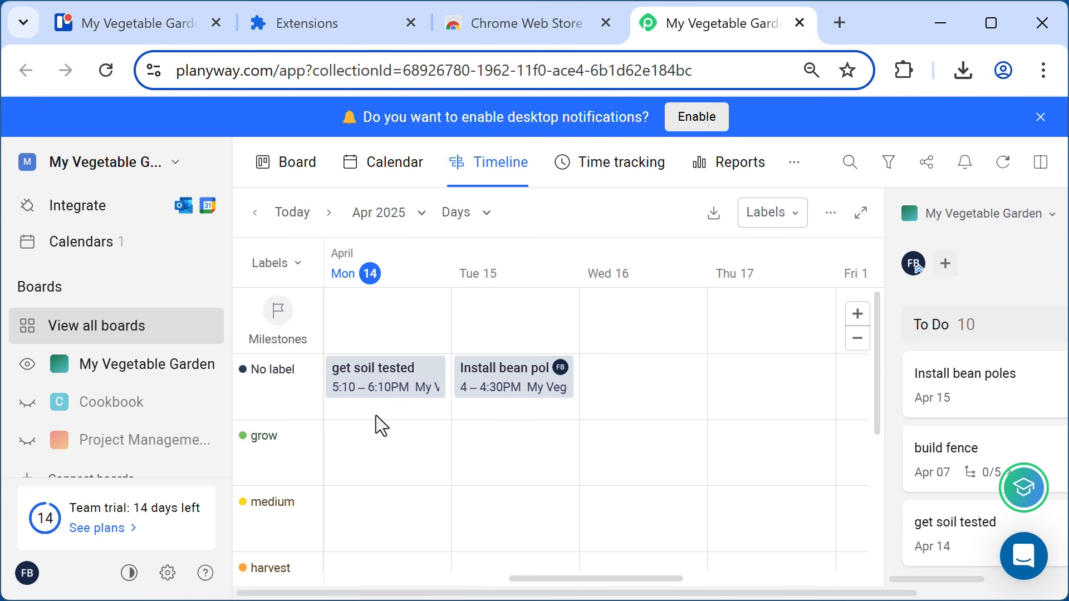
{"action": "mouse_move", "coordinate": [394, 399]}
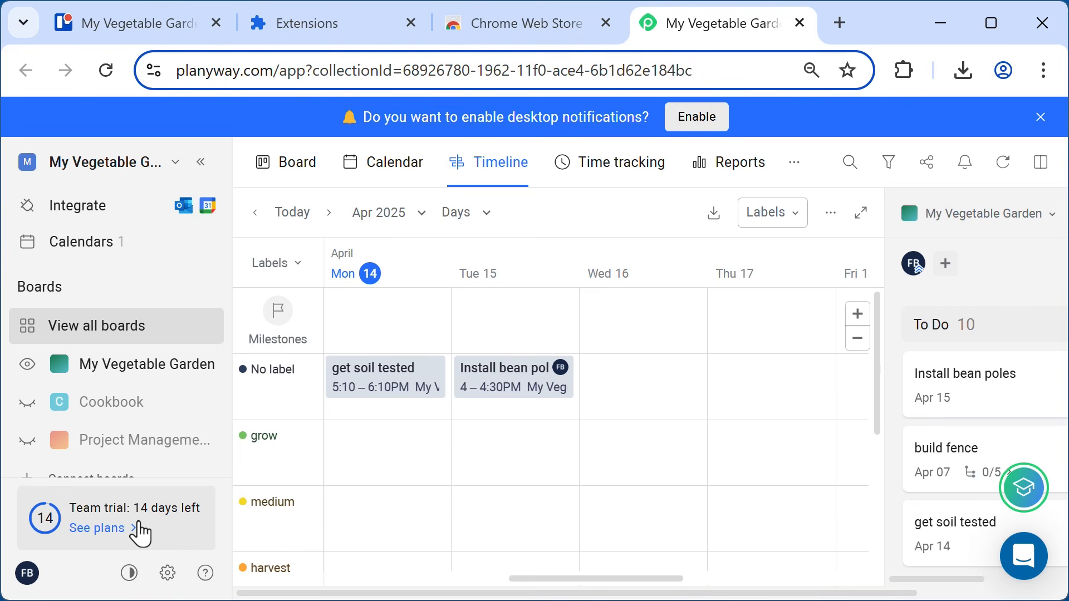
- Switch to the Chrome Web Store and browse the other "trello" extensions in the search results
{"action": "left_click", "coordinate": [312, 25]}
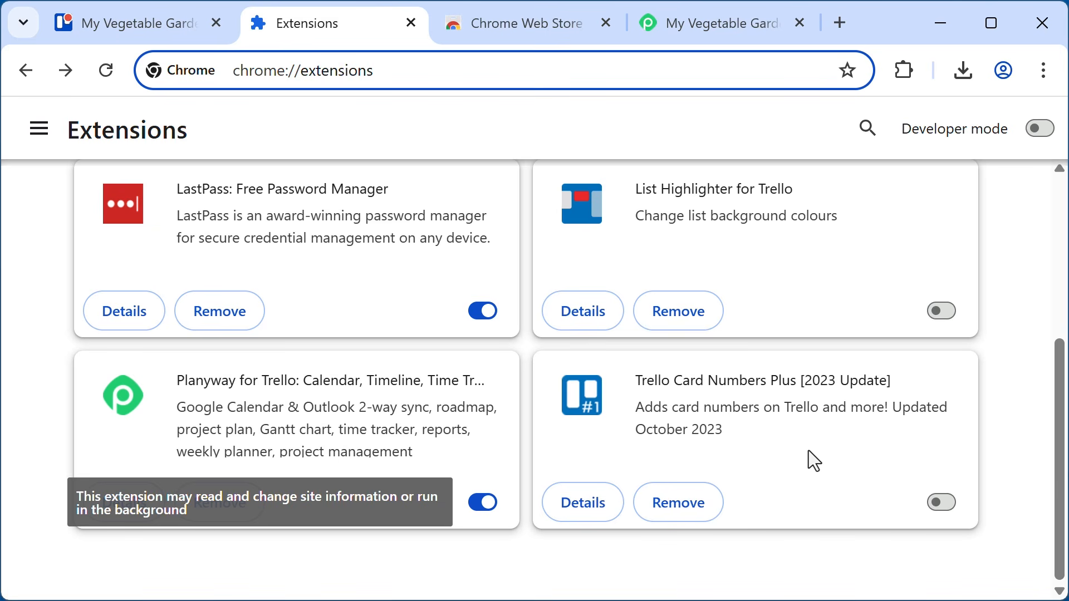
{"action": "left_click", "coordinate": [522, 27]}
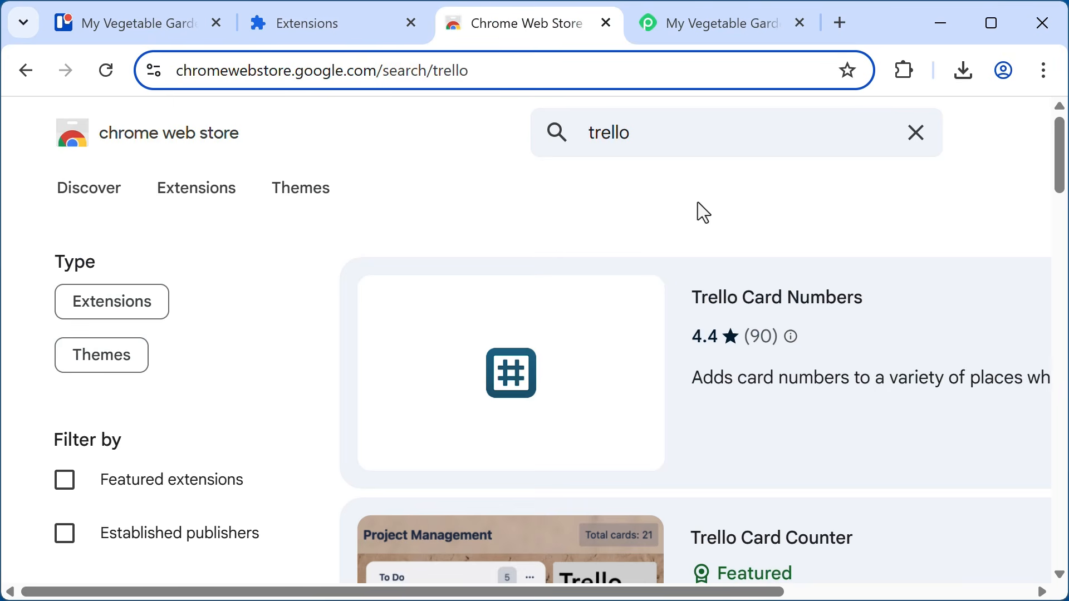
{"action": "scroll", "coordinate": [927, 429], "scroll_direction": "down", "scroll_amount": 15}
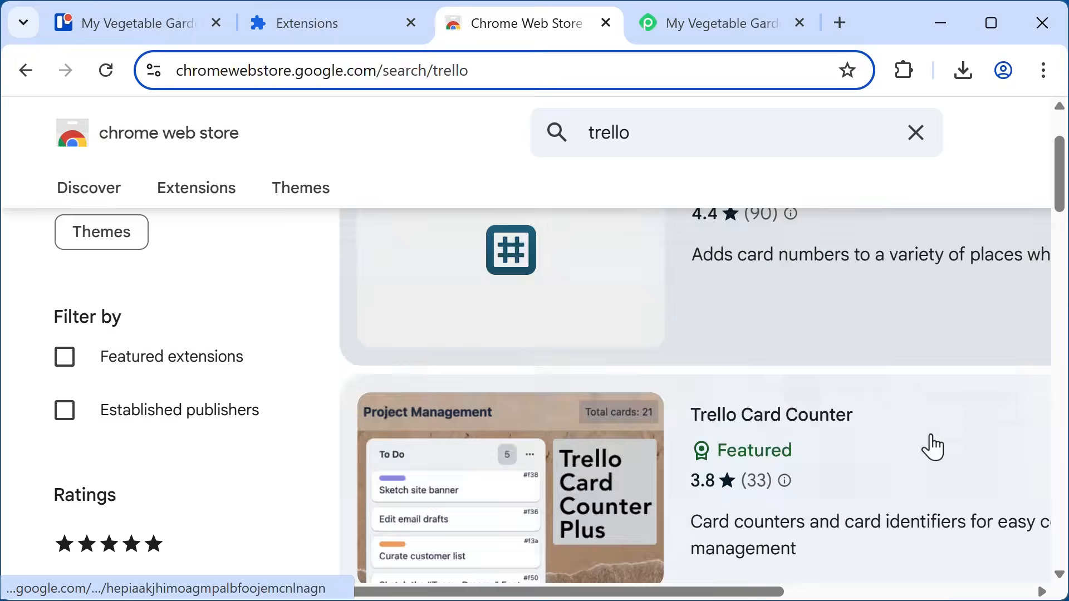
{"action": "scroll", "coordinate": [935, 449], "scroll_direction": "down", "scroll_amount": 10}
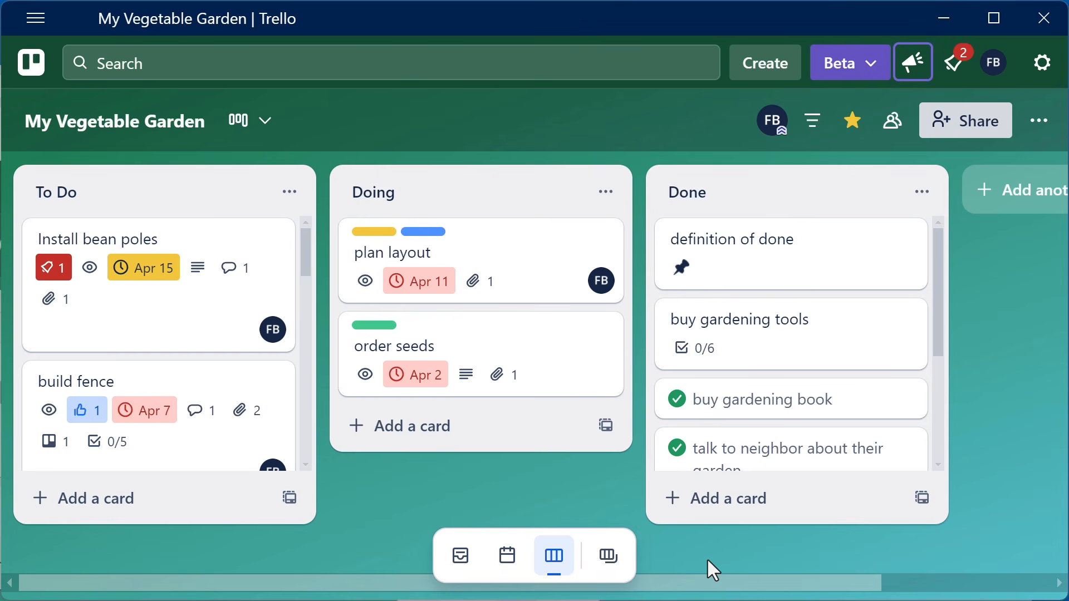
- In the Trello desktop app, show the Inbox beside the My Vegetable Garden board and hide it again
{"action": "key", "text": "i"}
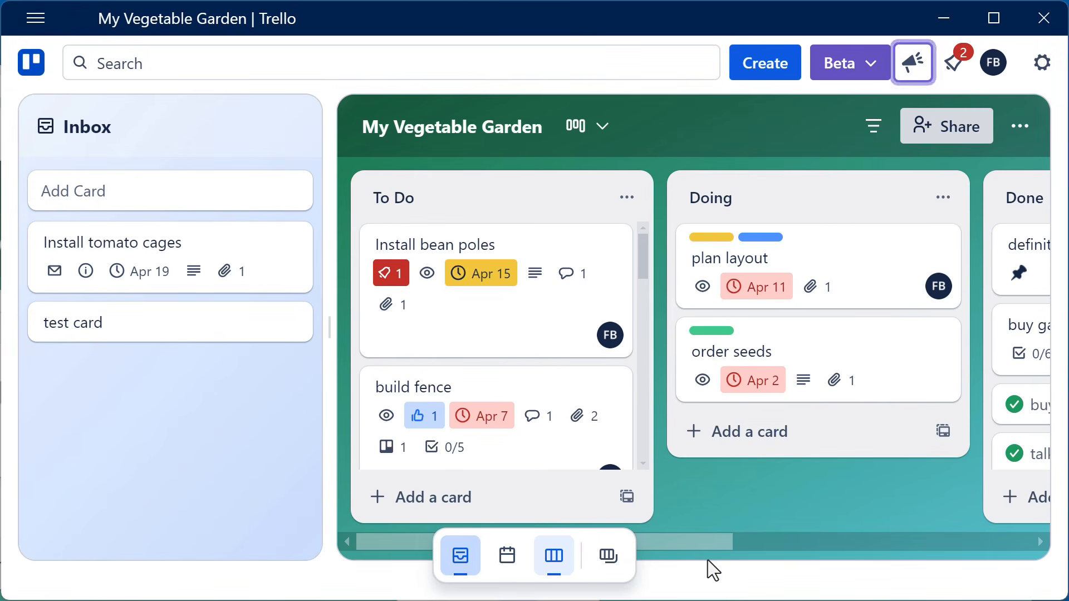
{"action": "key", "text": "i"}
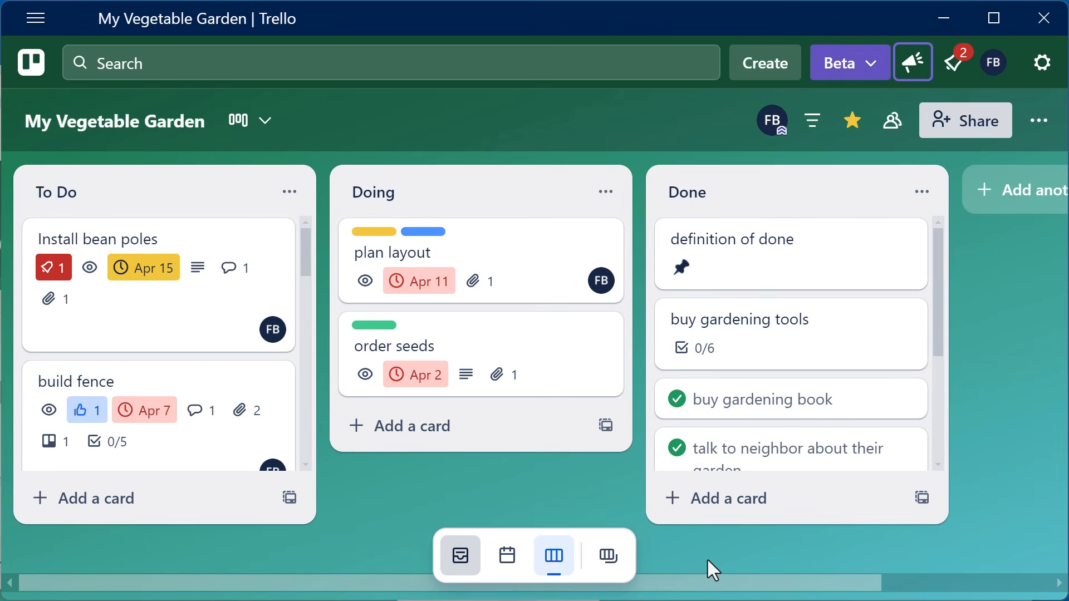
- Open the "Install bean poles" card in the To Do list and review its description, attachments and activity
{"action": "key", "text": "?"}
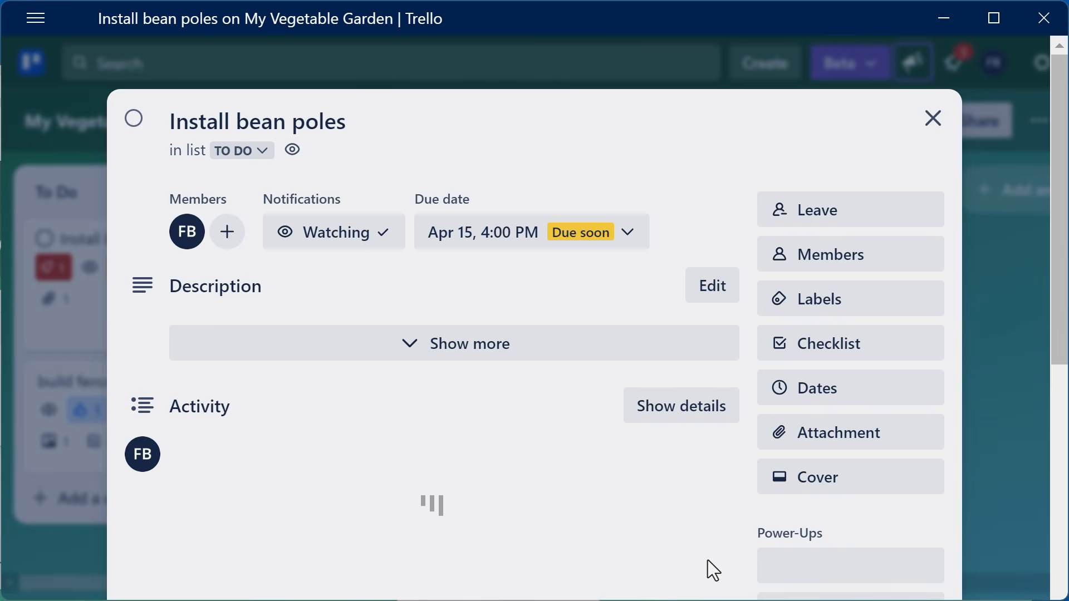
{"action": "scroll", "coordinate": [707, 560], "scroll_direction": "down", "scroll_amount": 3}
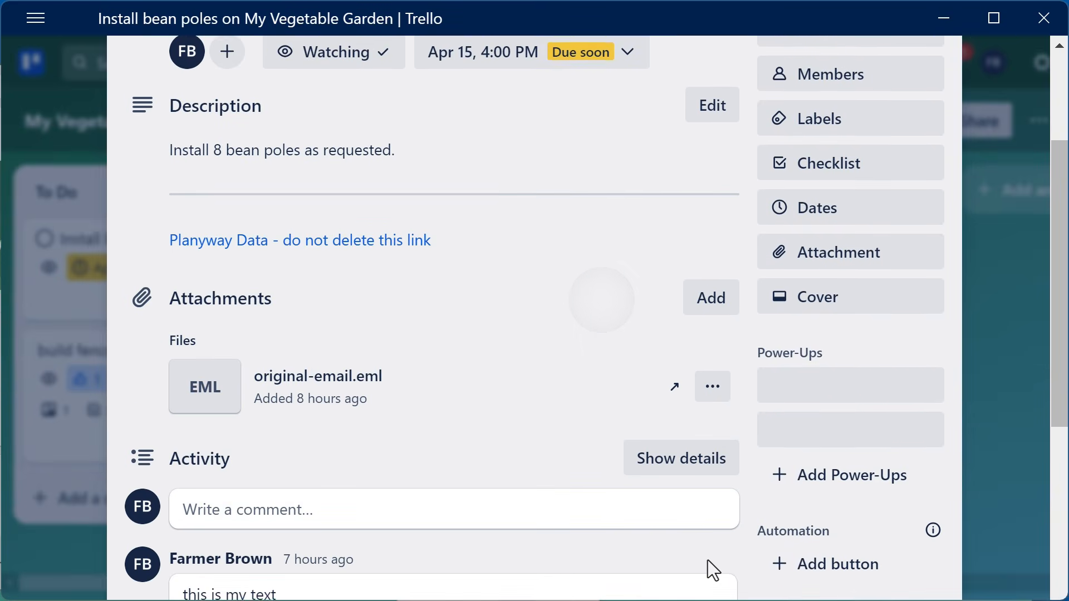
{"action": "scroll", "coordinate": [707, 560], "scroll_direction": "up", "scroll_amount": 3}
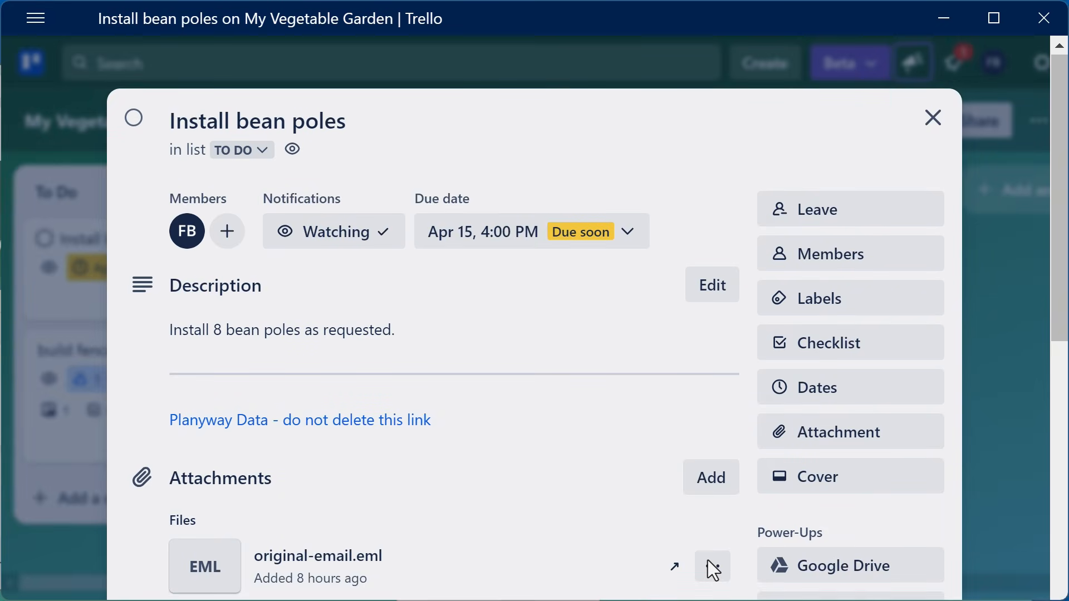
- Open the card's Dates settings, view the due date and reminder options, and close the card without changing anything
{"action": "key", "text": "d"}
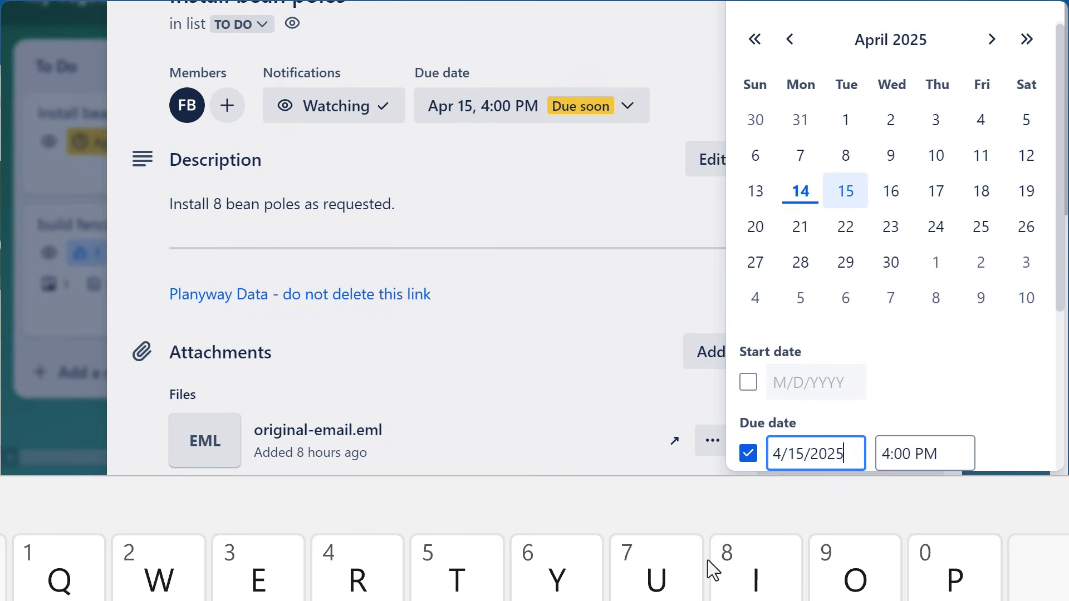
{"action": "scroll", "coordinate": [991, 234], "scroll_direction": "down", "scroll_amount": 3}
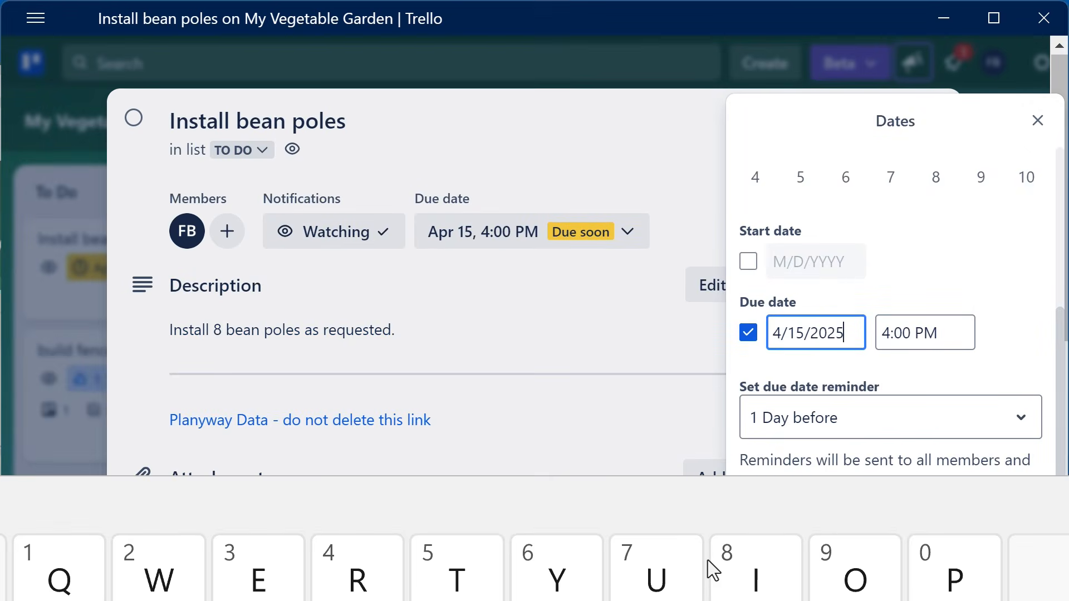
{"action": "key", "text": "Escape"}
{"action": "key", "text": "Escape"}
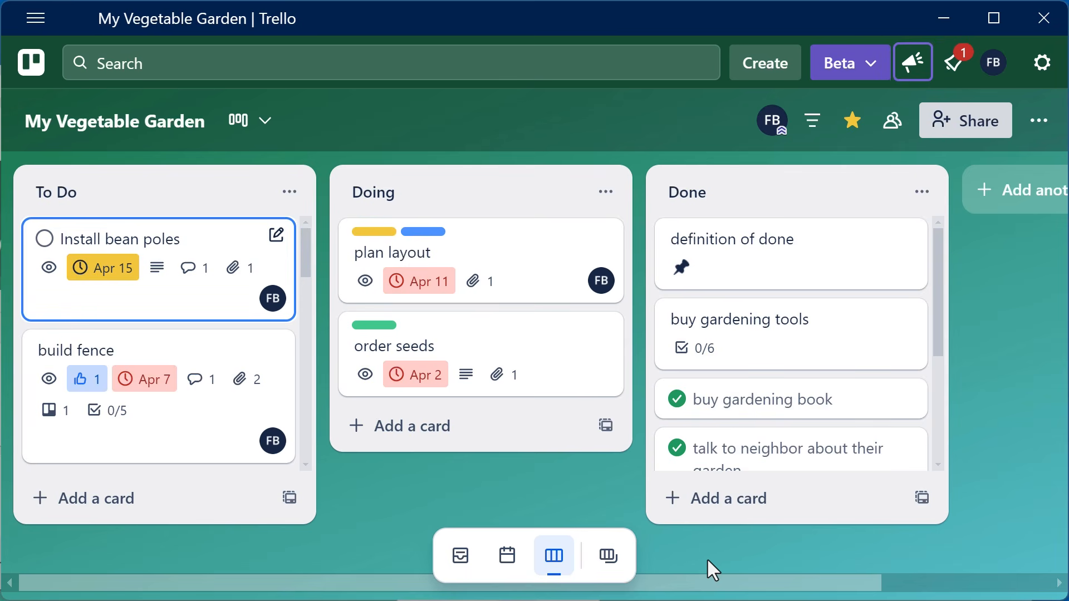